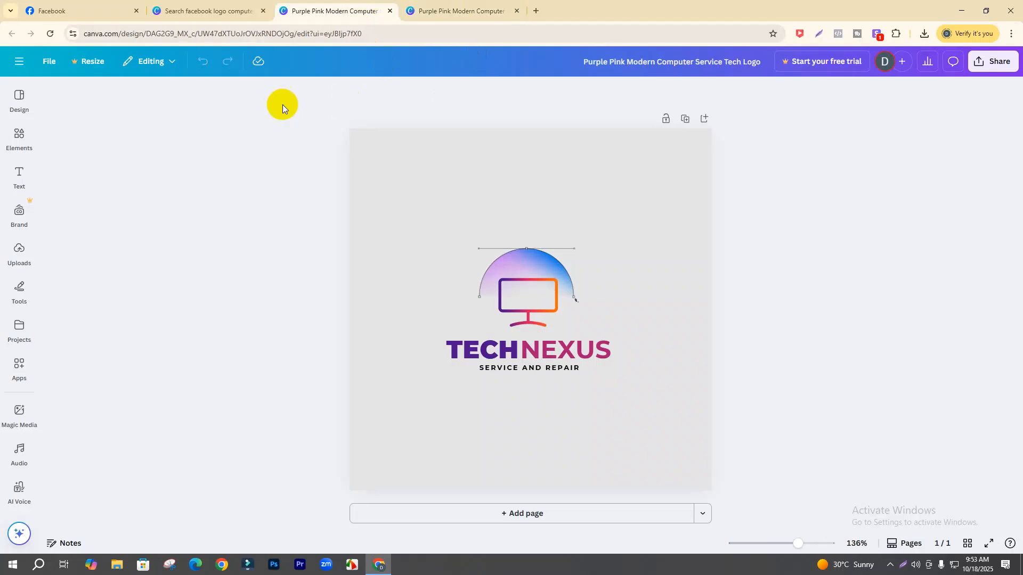
- Review the Tech Point Gallery Facebook page's empty cover area, then bring up the Canva logo design
left_click(217, 11)
left_click(114, 4)
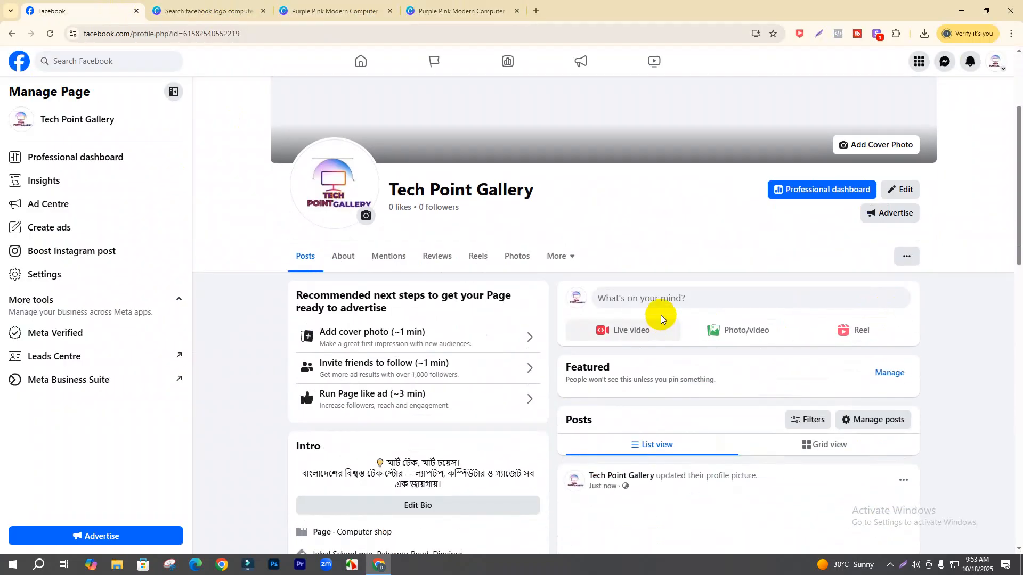
scroll(716, 454, "down", 5)
scroll(715, 454, "up", 8)
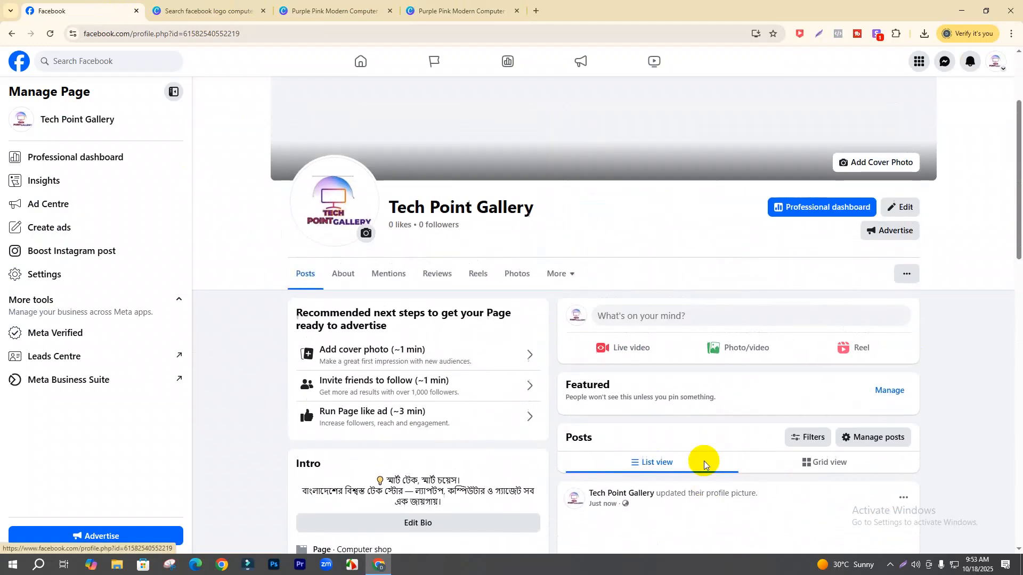
scroll(675, 450, "down", 5)
scroll(676, 455, "up", 5)
scroll(675, 454, "down", 9)
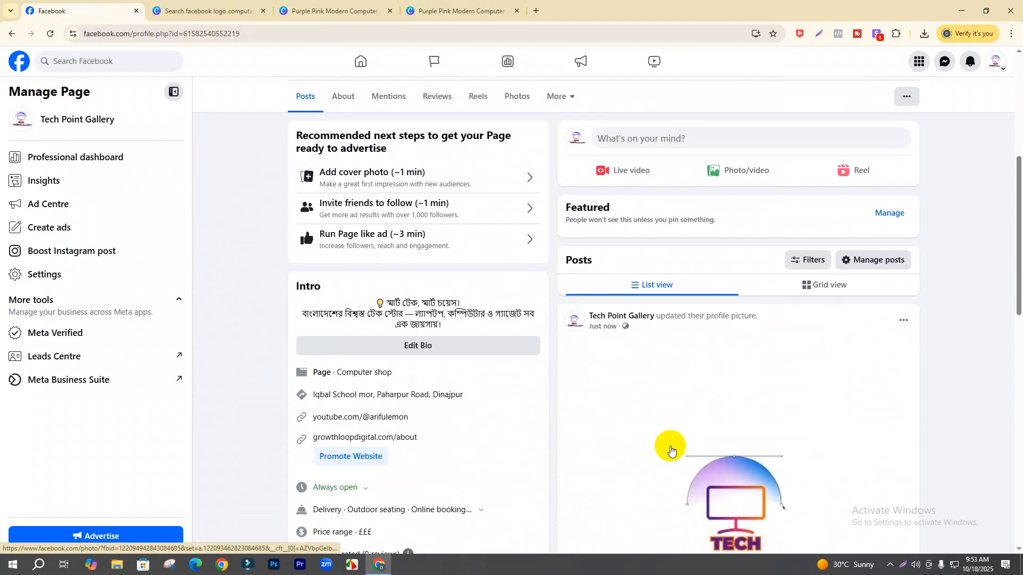
scroll(671, 450, "up", 9)
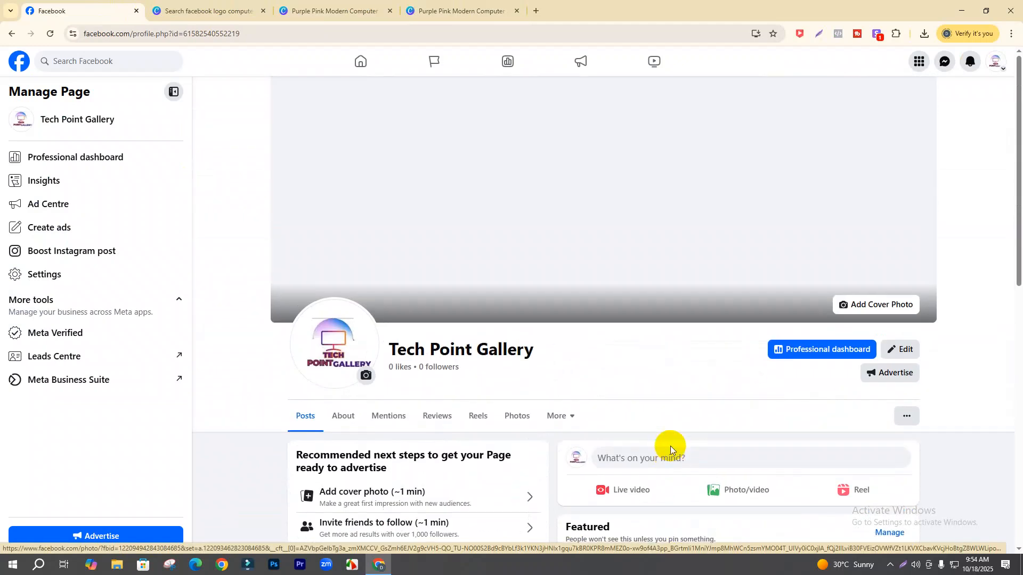
left_click(421, 8)
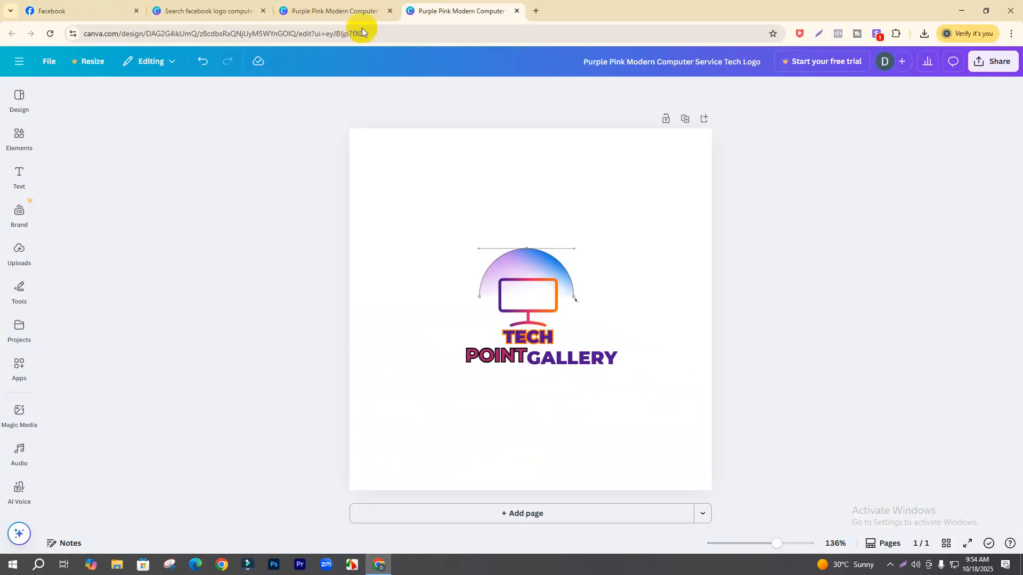
- Close the template search and TECHNEXUS tabs, keeping only the Tech Point Gallery design and Facebook
left_click(338, 8)
left_click(193, 5)
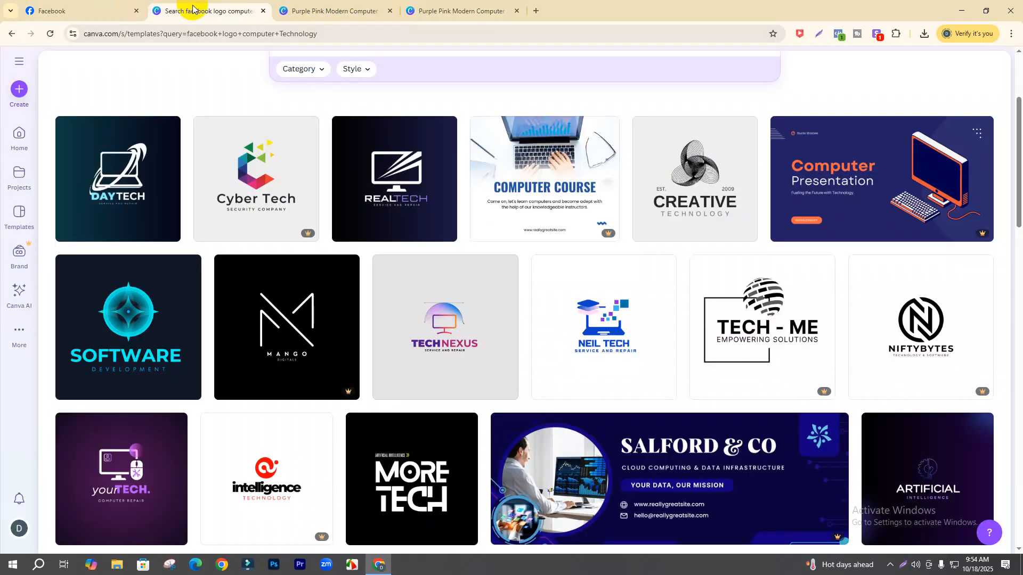
left_click(263, 11)
left_click(263, 11)
left_click(263, 11)
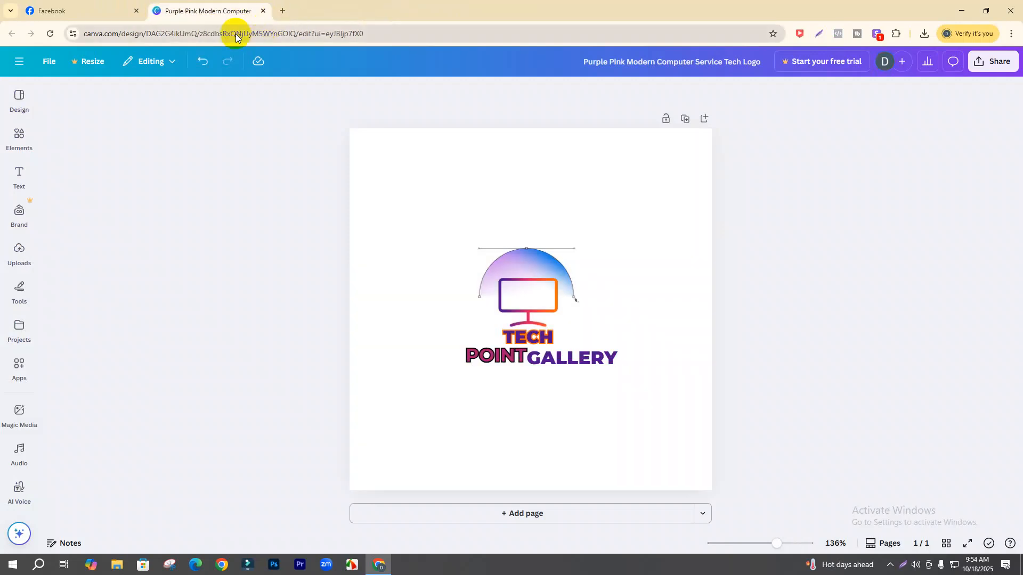
left_click(53, 11)
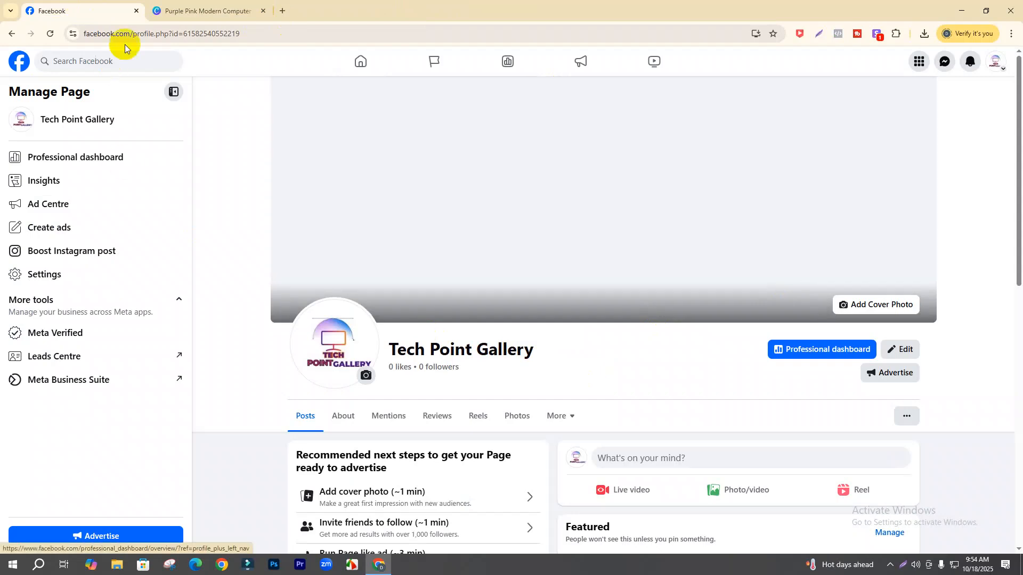
left_click(283, 11)
- Google the Facebook page cover photo size, finding 820 × 360 pixels, then return to Canva
type("g")
key("BackSpace")
key("BackSpace")
type("face")
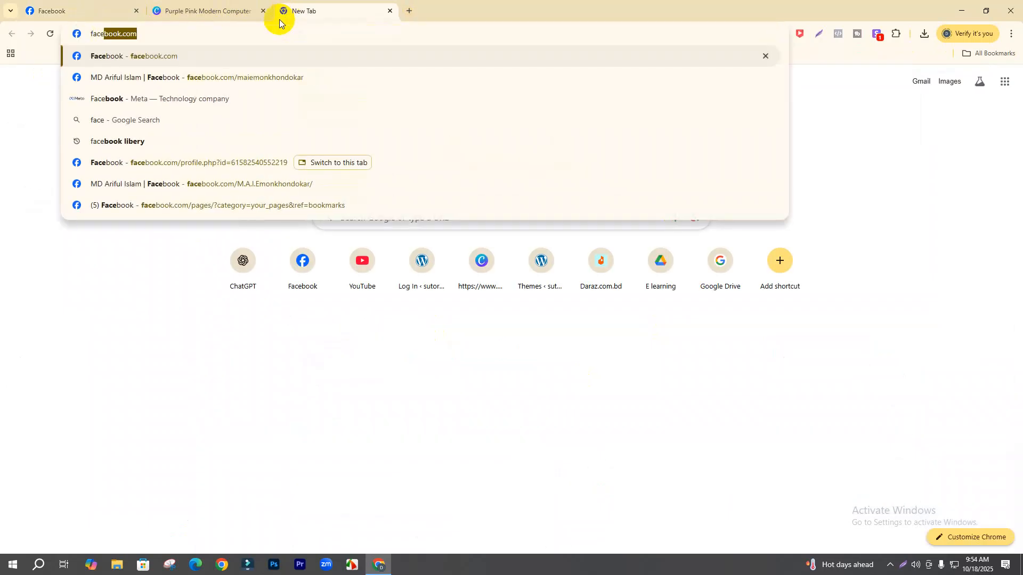
type("book ")
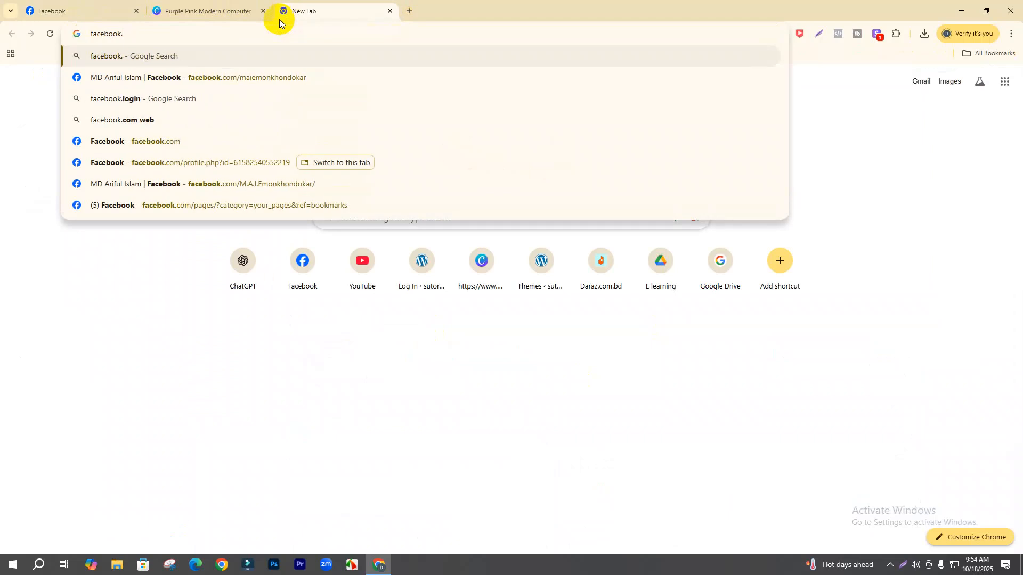
type("pag")
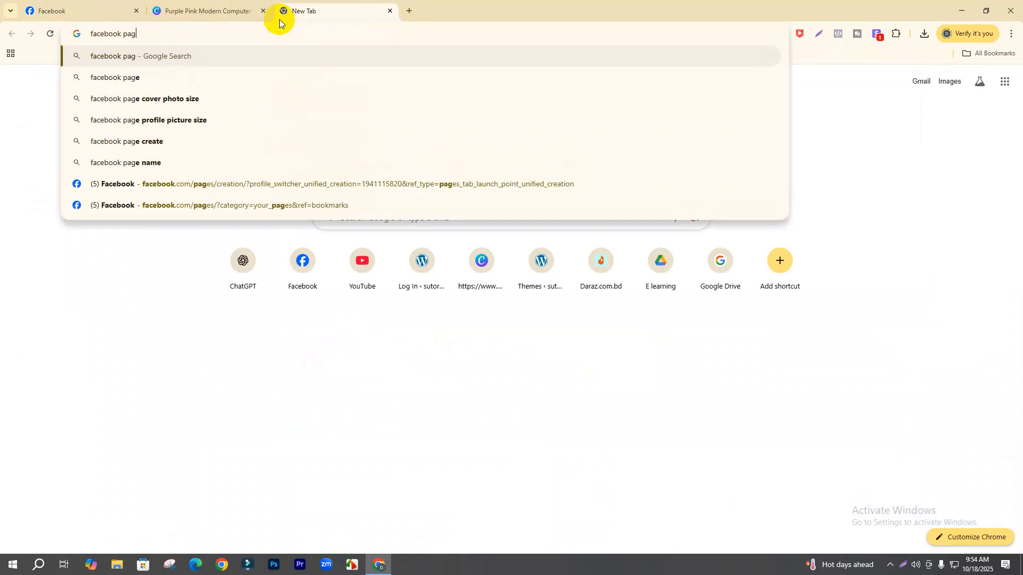
type("e cover")
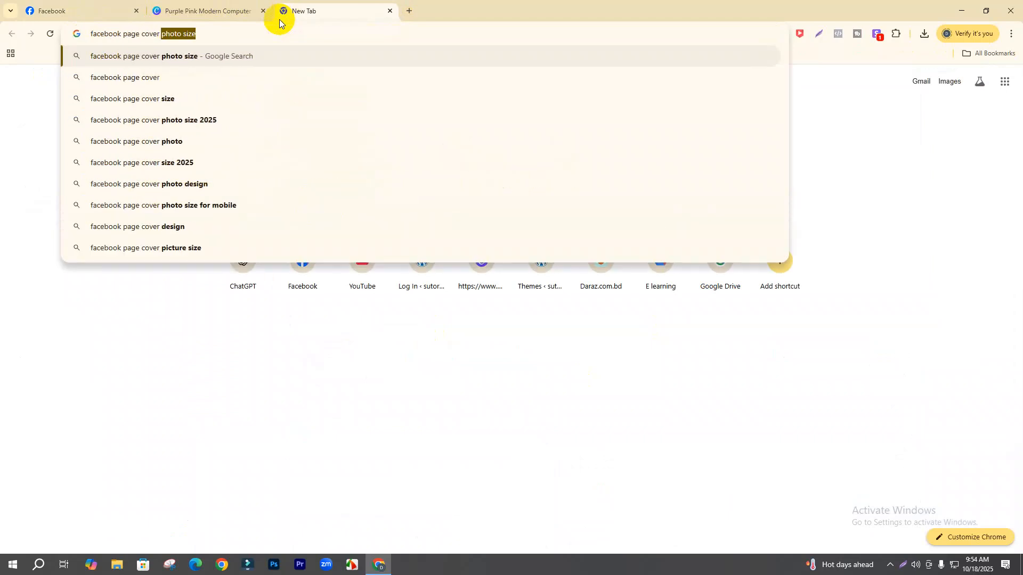
key("Return")
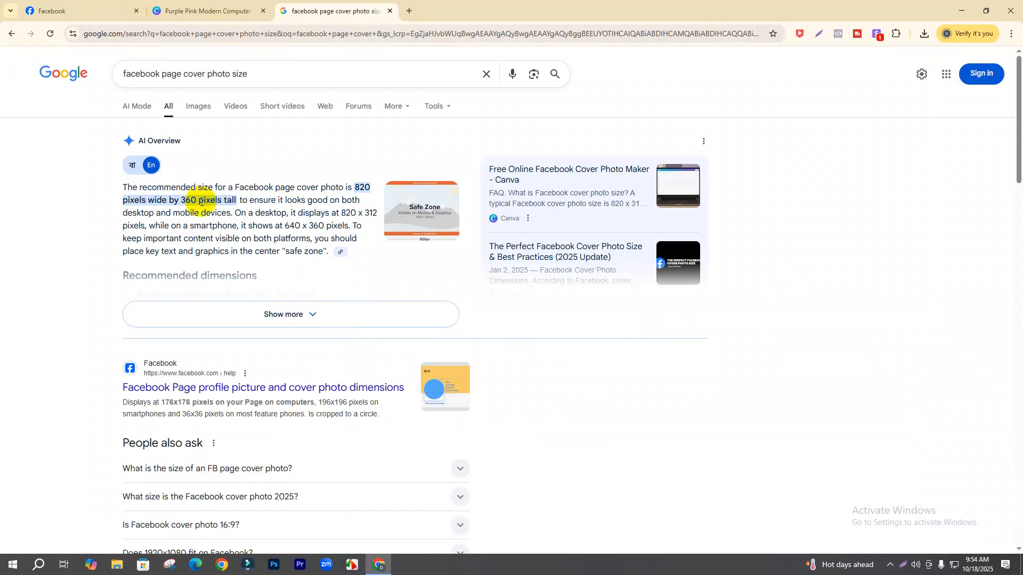
left_click(216, 4)
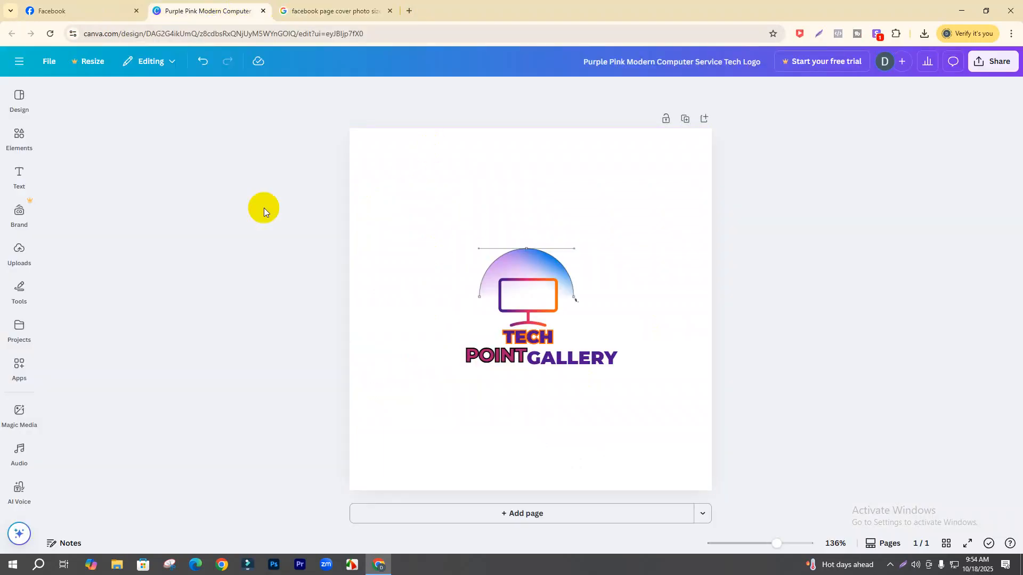
- From Canva Home, create a custom-size design of 820 × 360 px
left_click(20, 61)
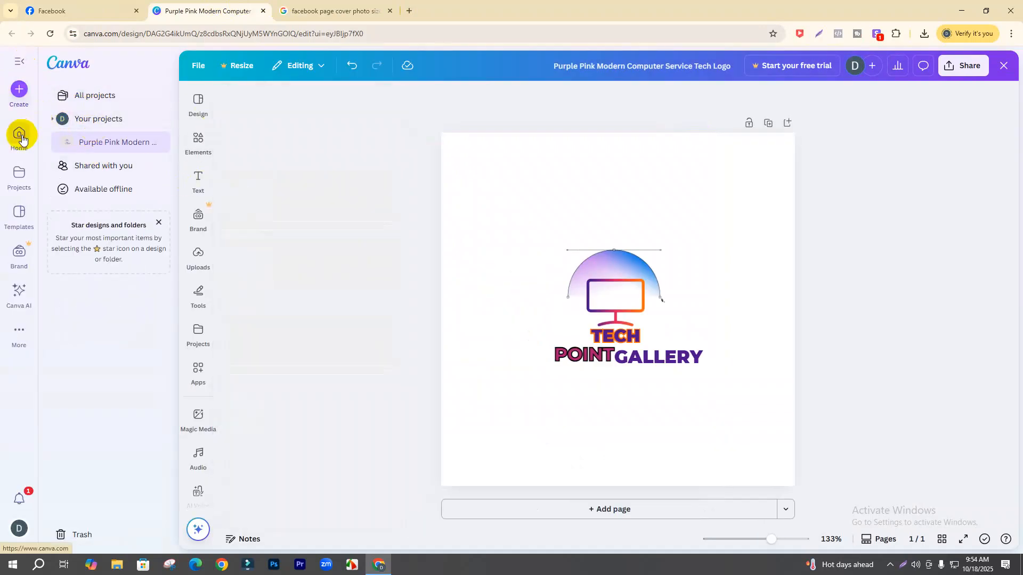
left_click(21, 138)
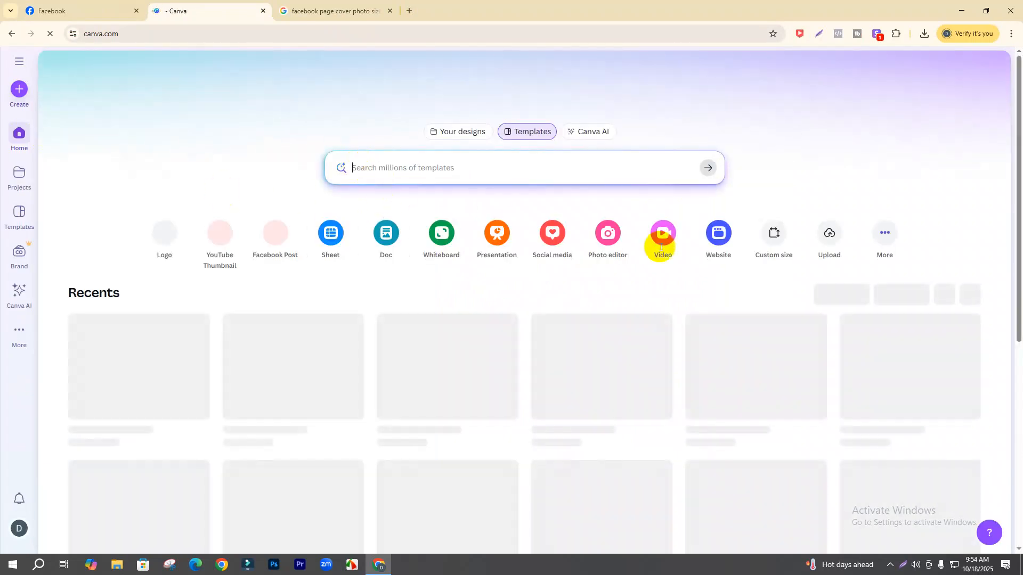
left_click(775, 234)
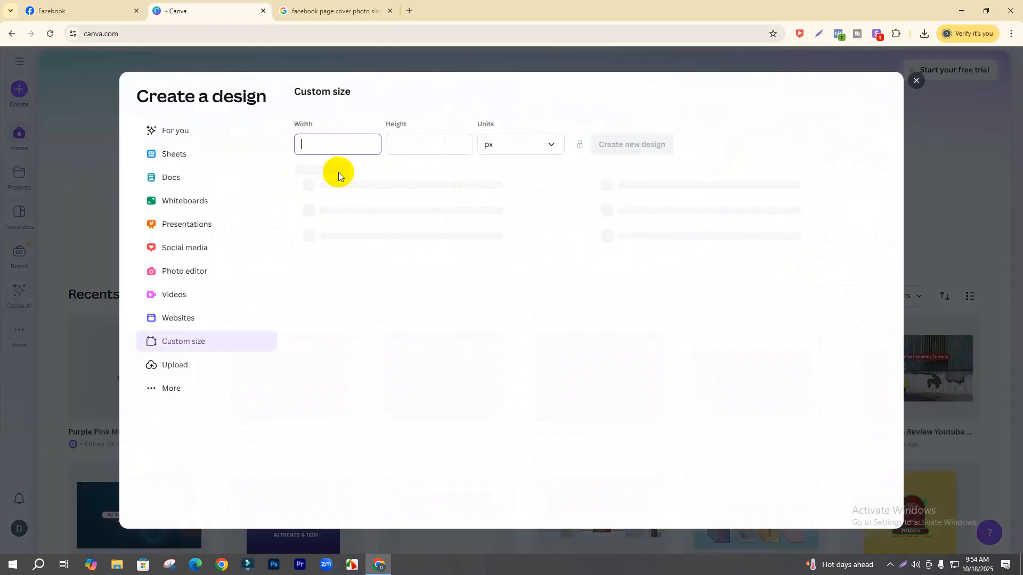
left_click(318, 10)
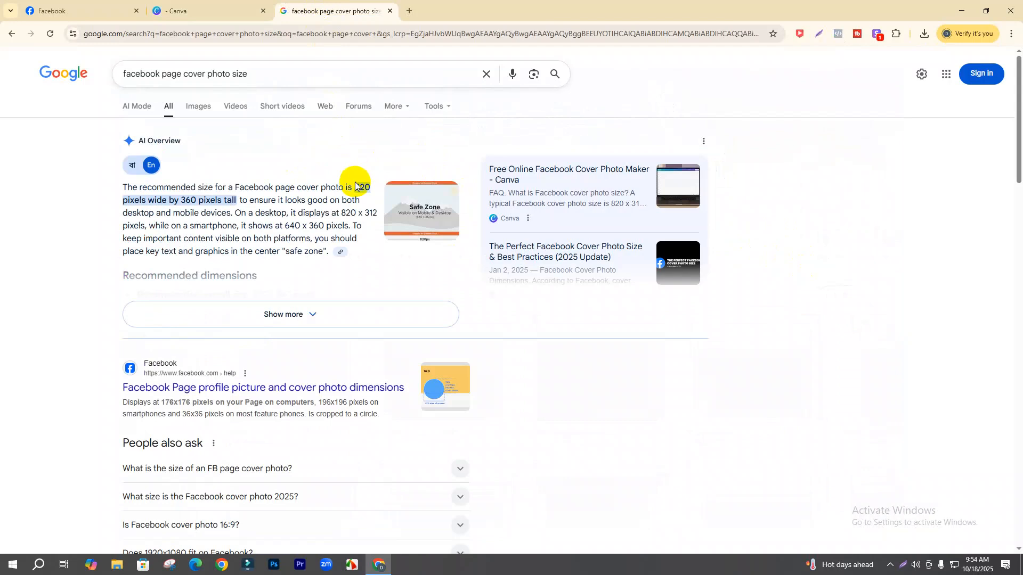
left_click(176, 11)
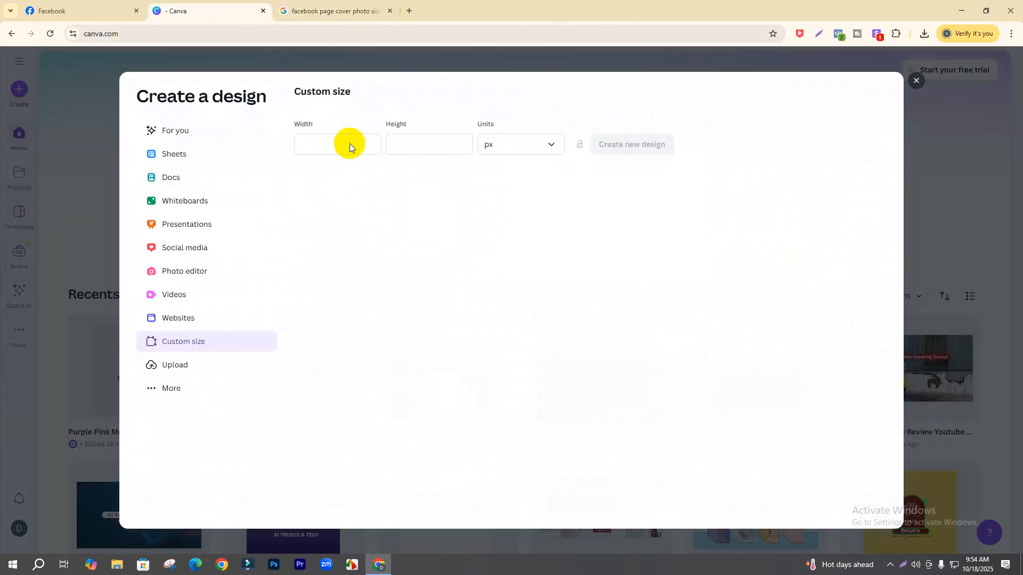
left_click(354, 146)
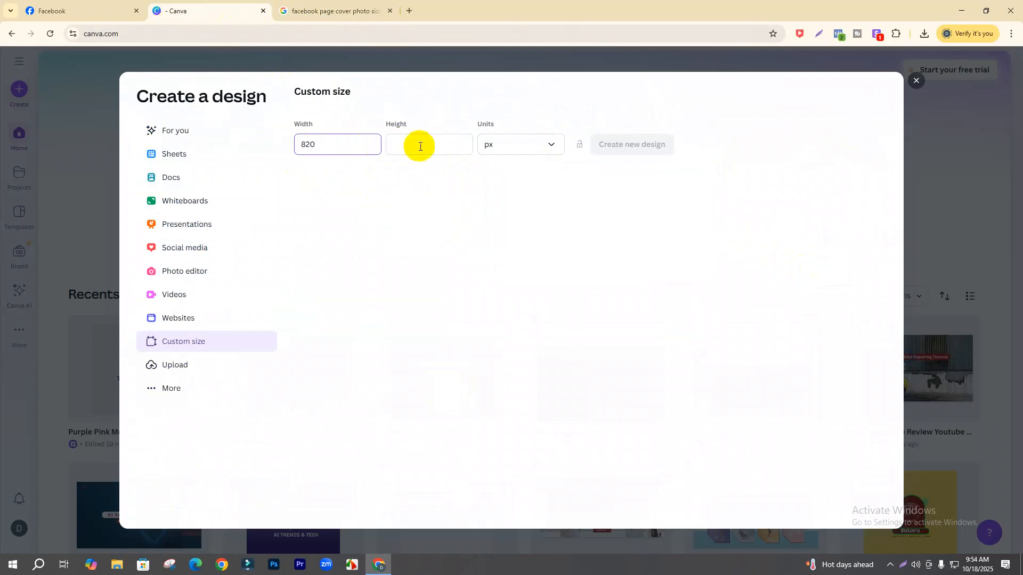
left_click(335, 11)
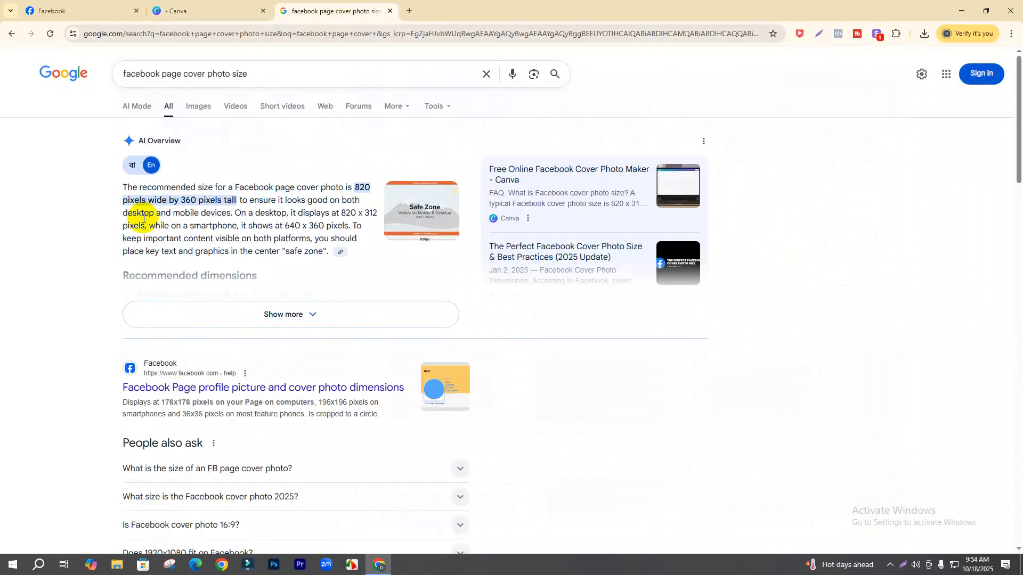
left_click(176, 11)
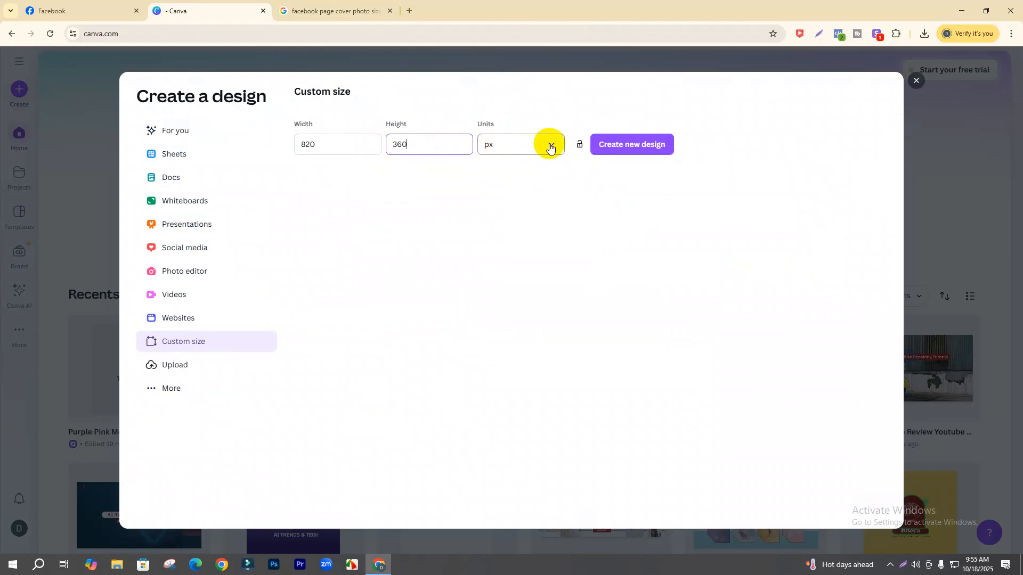
left_click(552, 148)
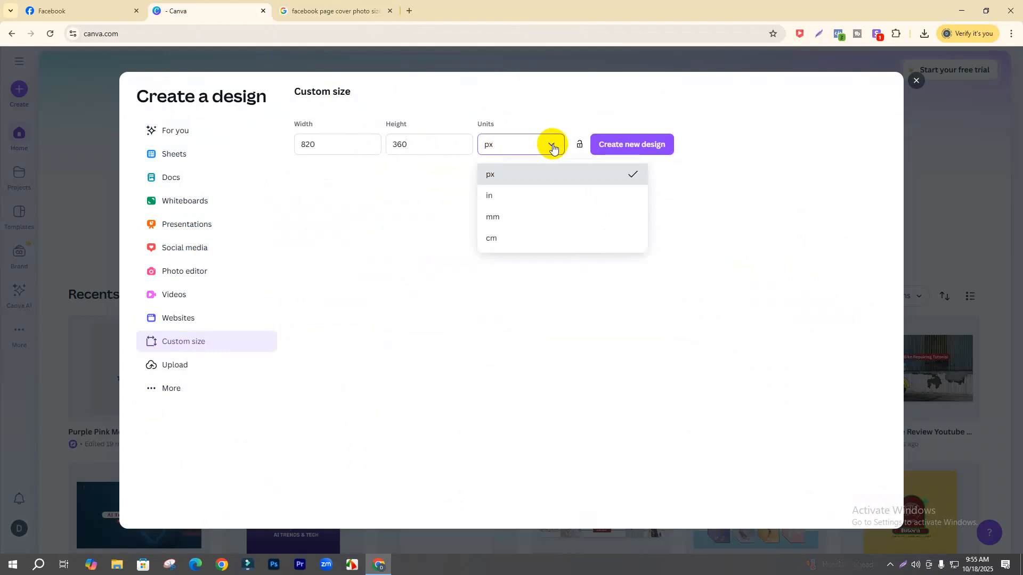
left_click(614, 320)
left_click(623, 149)
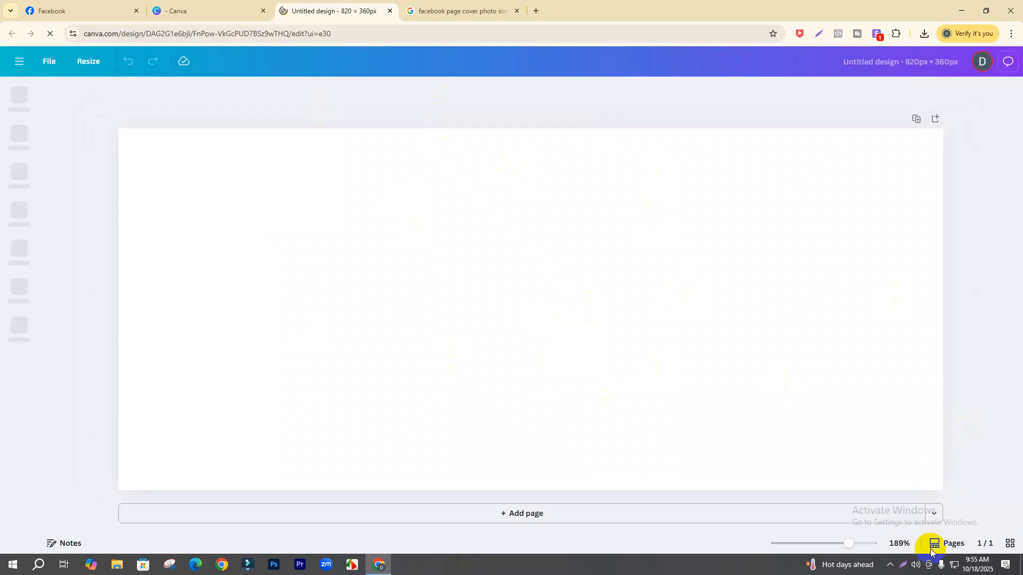
- Zoom out to fit the blank 820 × 360 page, then go back to the original Canva tab
left_click_drag(845, 539, 791, 541)
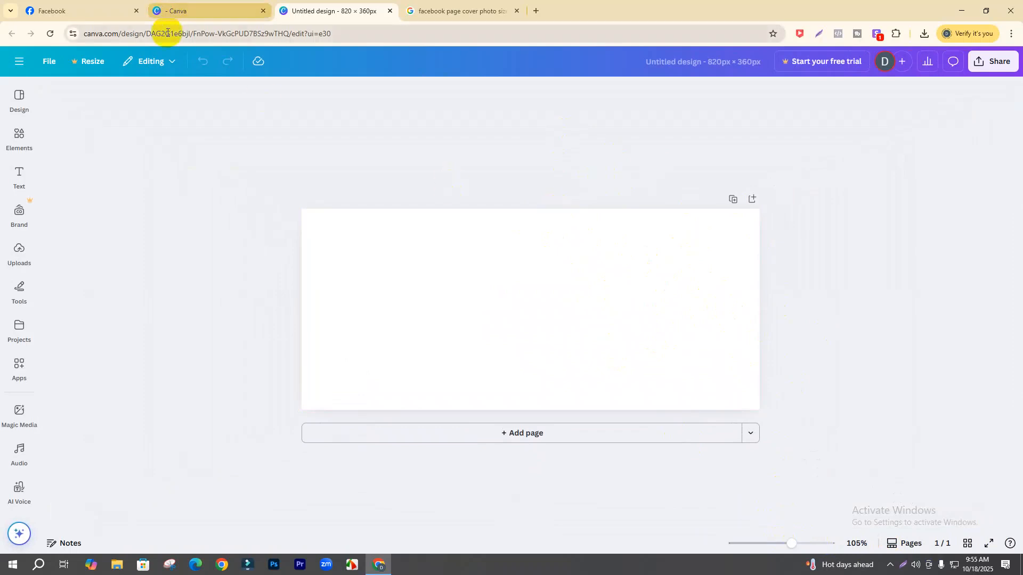
left_click(178, 10)
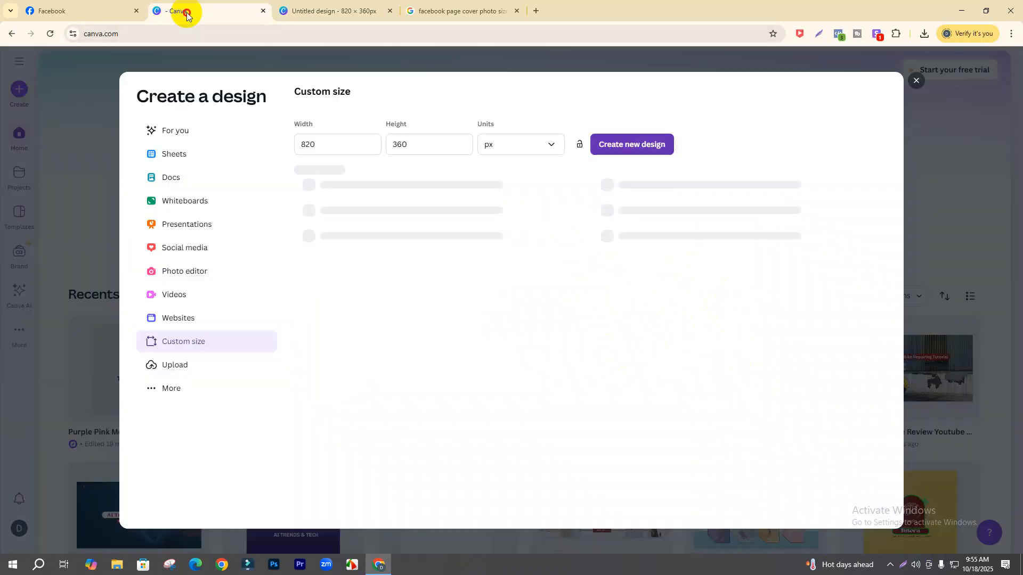
- Search Canva templates for 'facebook page cover' and browse the results
left_click(919, 83)
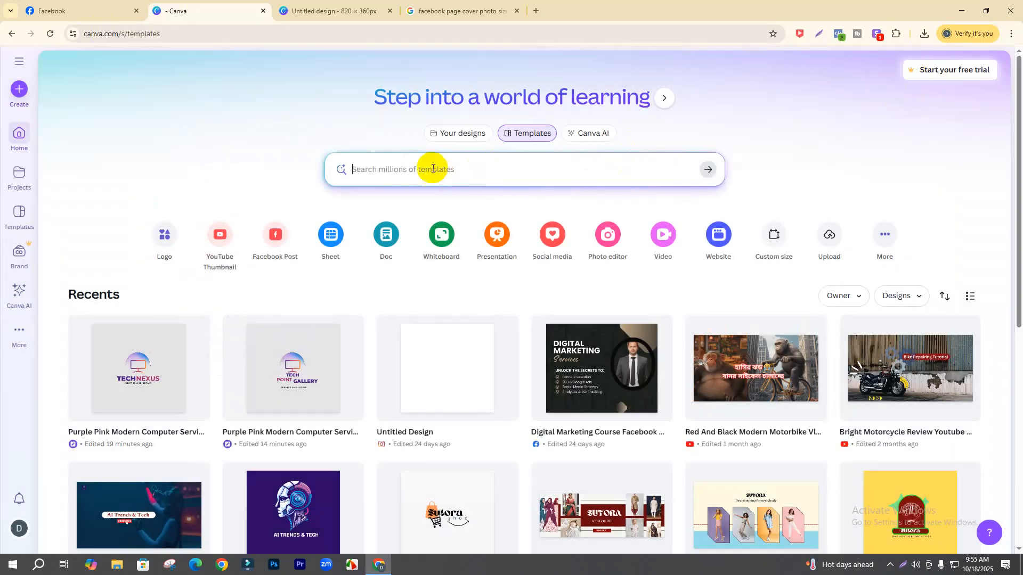
left_click(398, 155)
type("faceb")
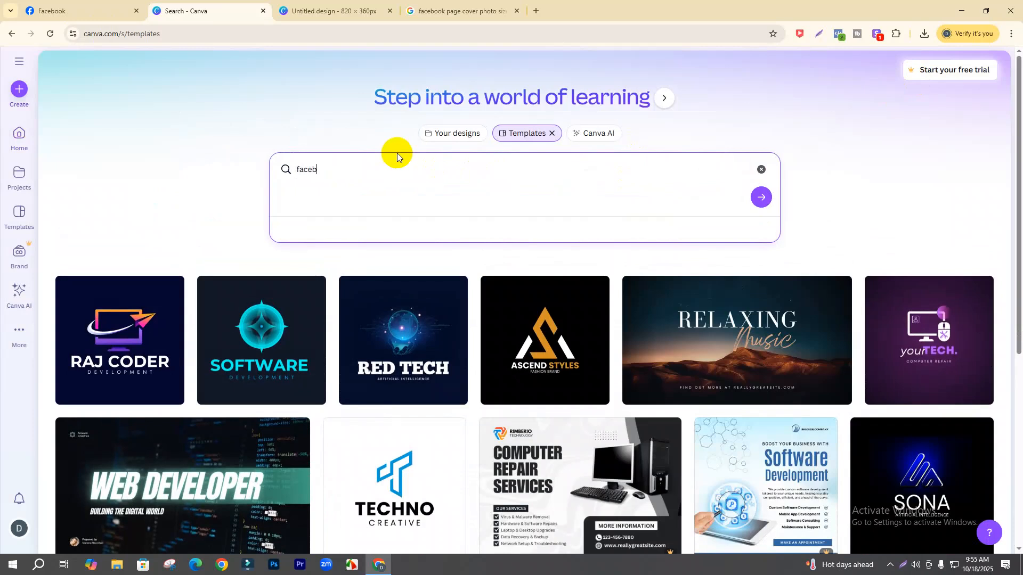
type("ook pag")
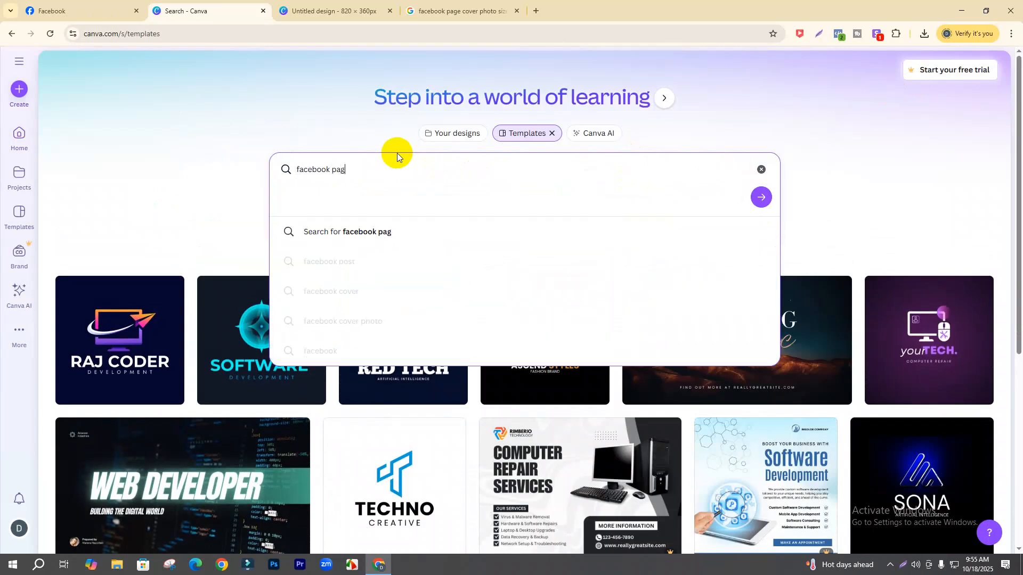
type("e cover")
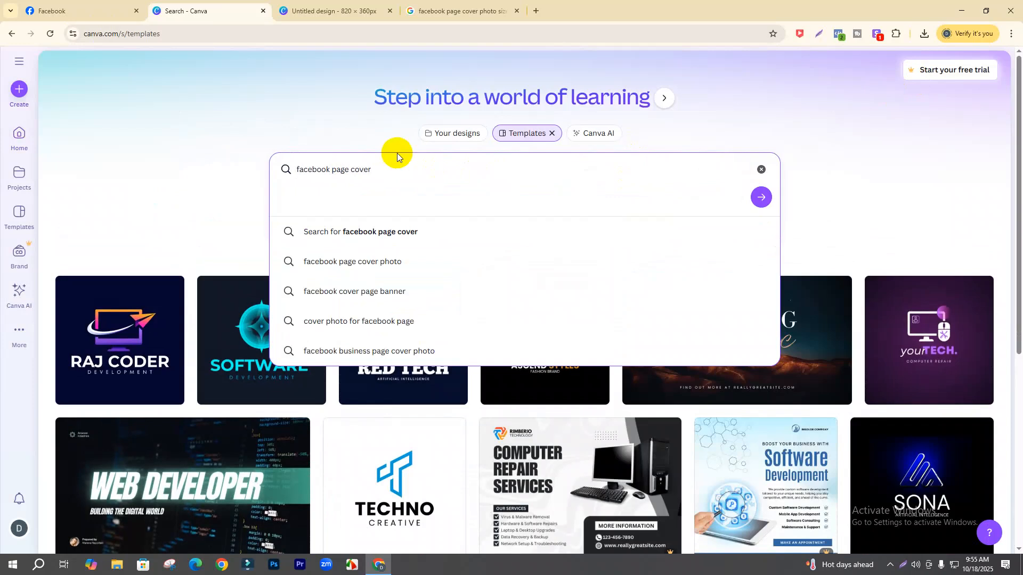
left_click(401, 231)
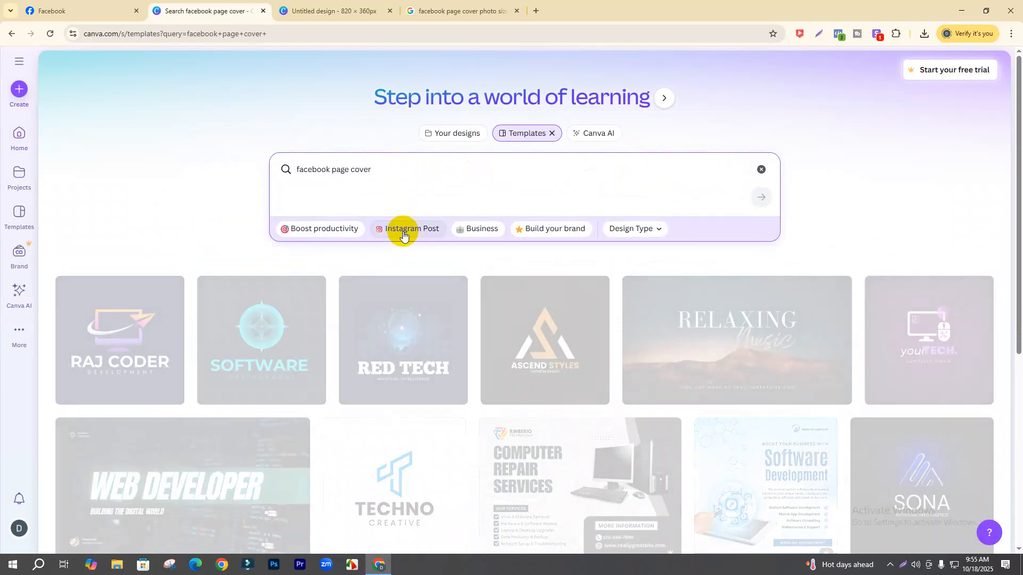
scroll(700, 385, "down", 12)
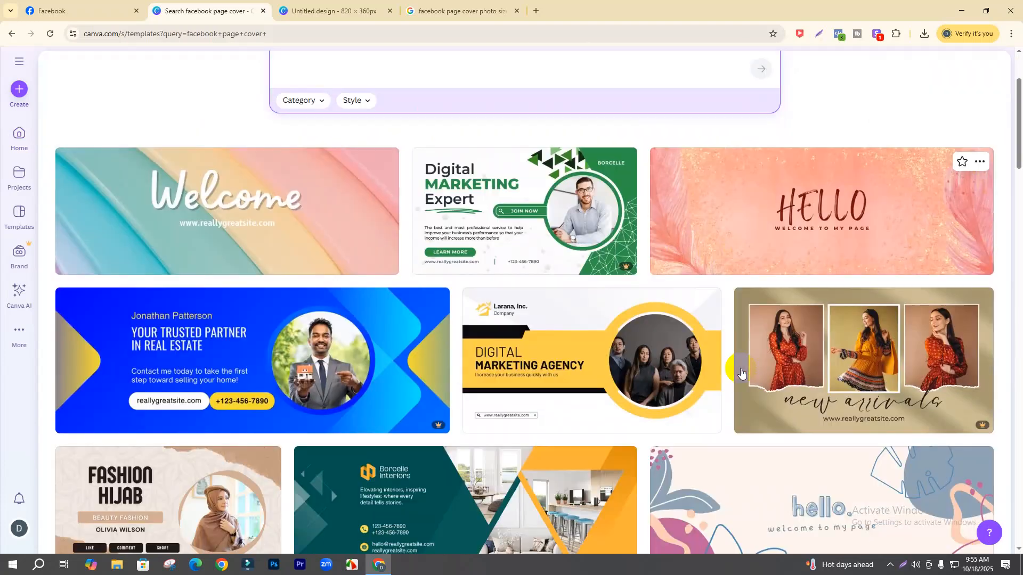
scroll(370, 339, "down", 18)
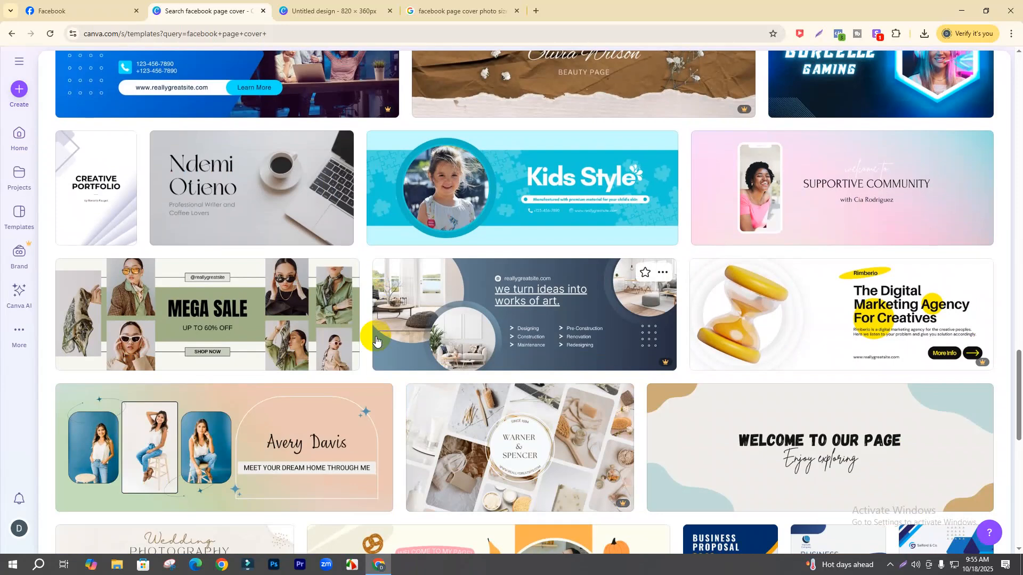
scroll(375, 340, "up", 15)
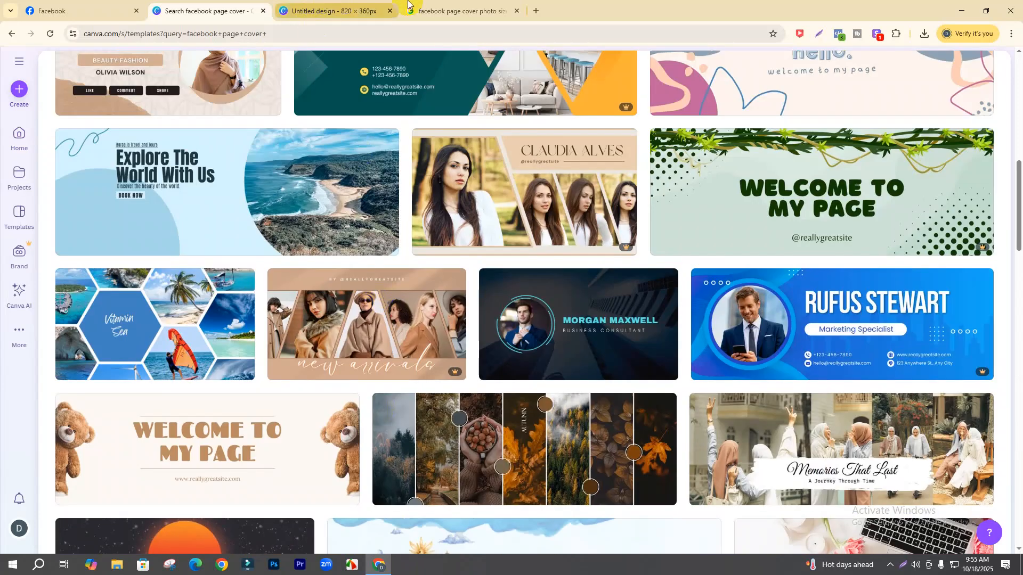
- Compare the cover templates against Google's 820 × 360 px answer, ending on the Google results
left_click(439, 6)
left_click(337, 10)
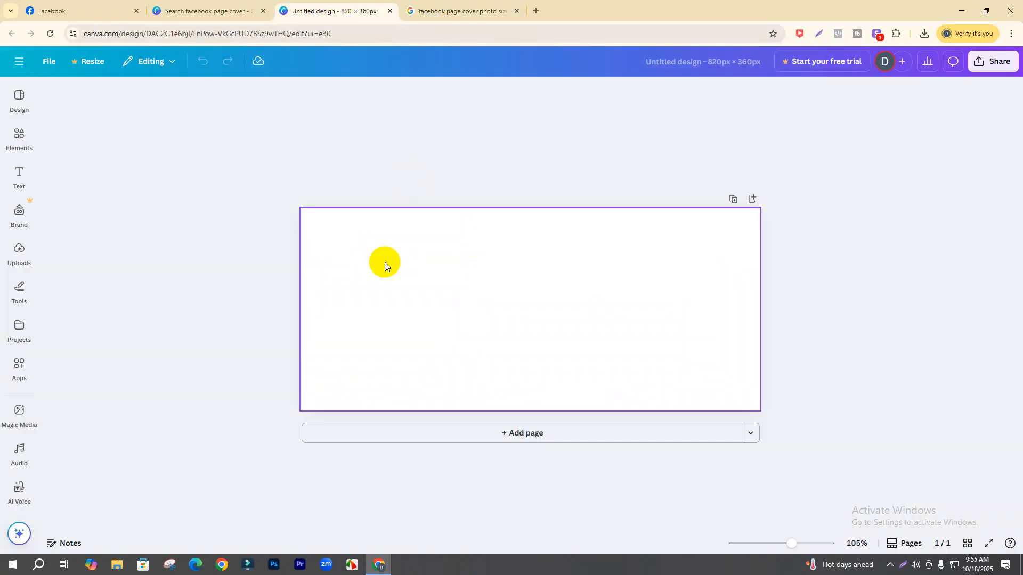
left_click(205, 11)
scroll(342, 288, "up", 4)
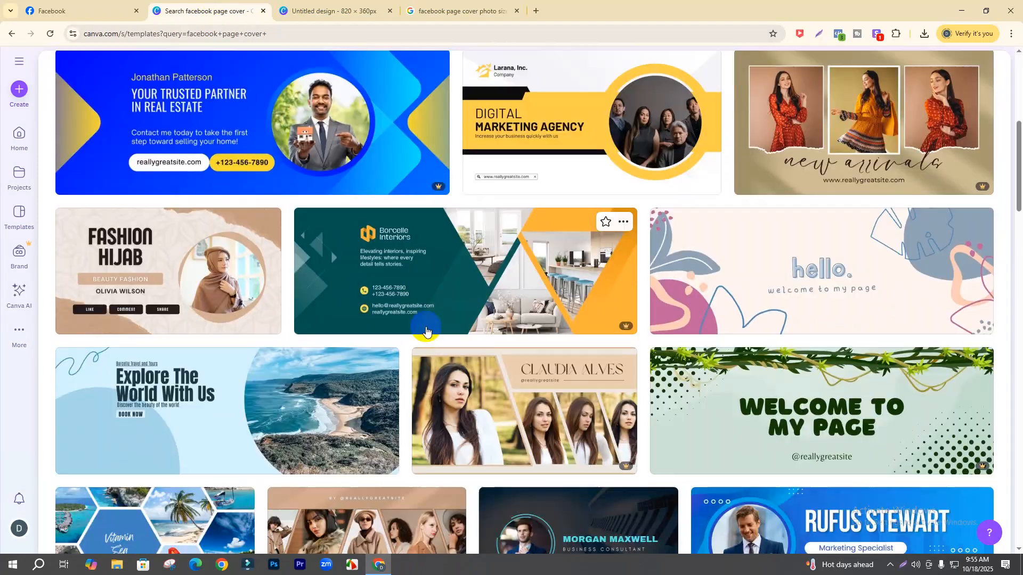
scroll(484, 245, "up", 3)
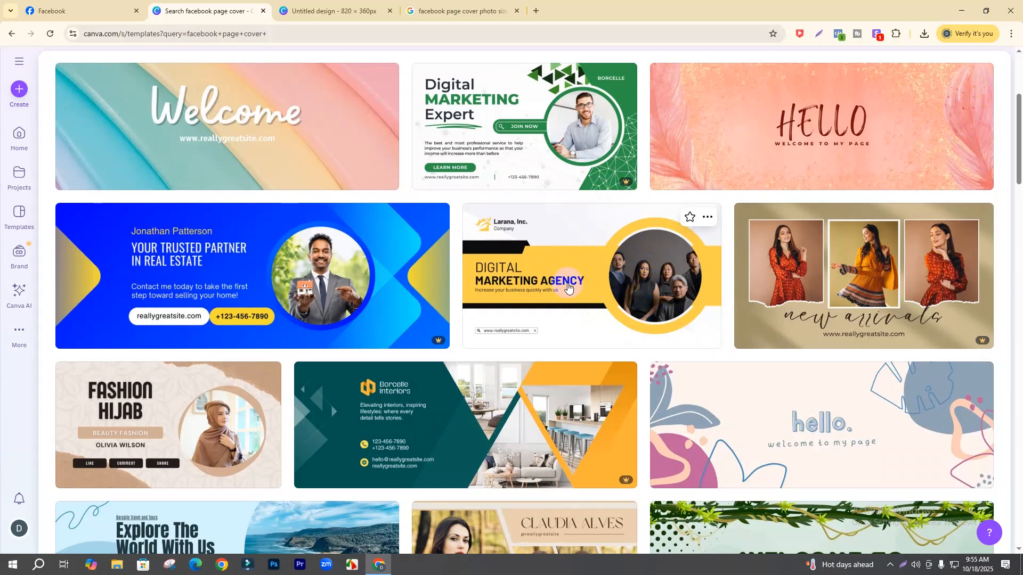
scroll(567, 282, "up", 2)
scroll(569, 289, "down", 4)
scroll(569, 290, "up", 6)
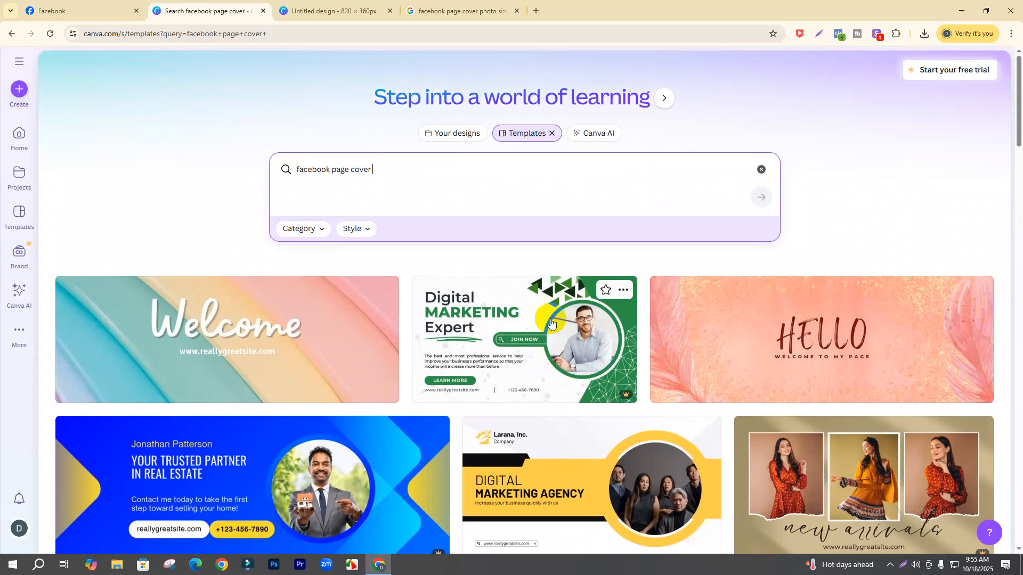
left_click(458, 9)
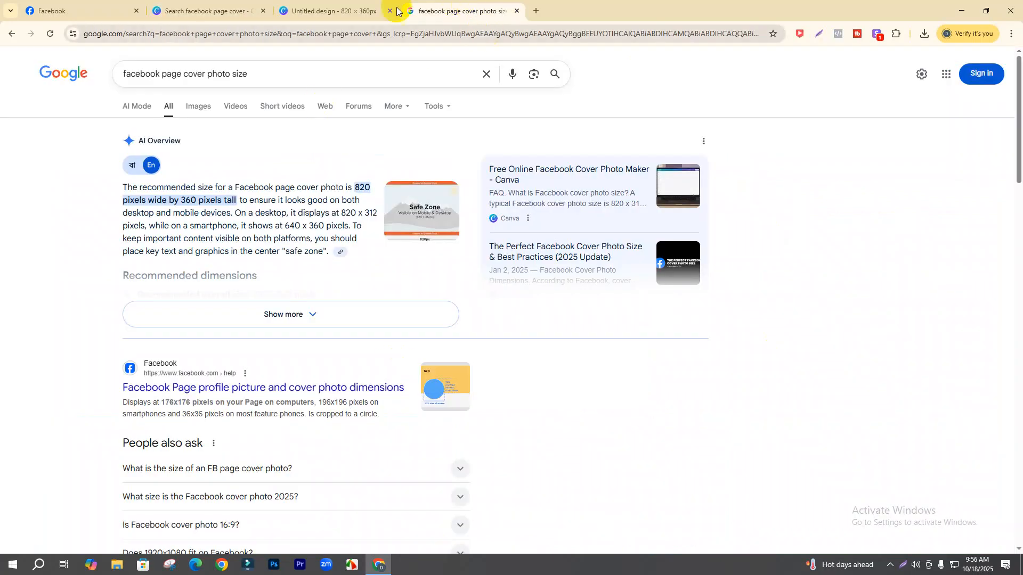
- On the blank 820 × 360 design, open Elements and show all Shapes
left_click(362, 11)
left_click(523, 302)
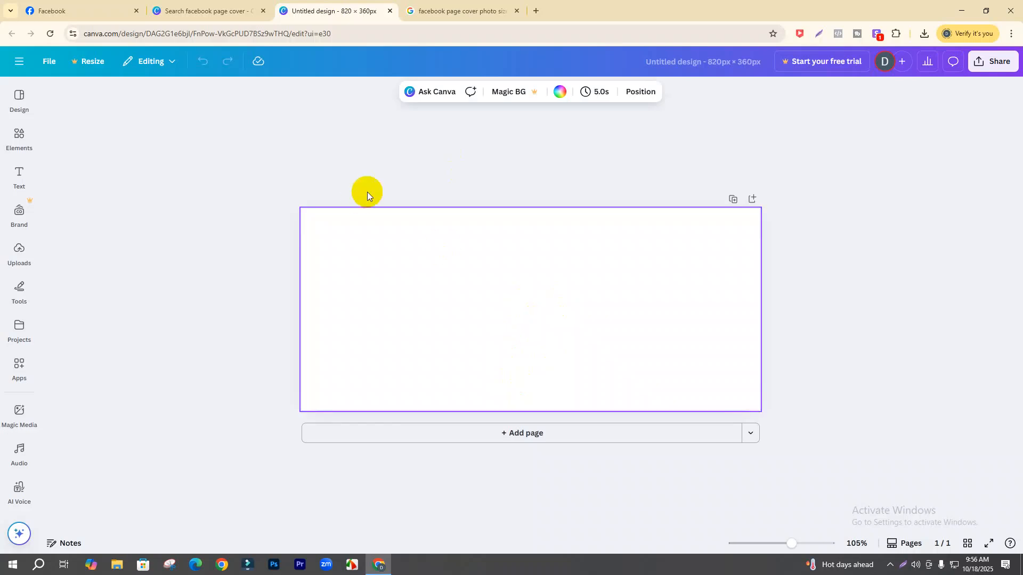
left_click(17, 137)
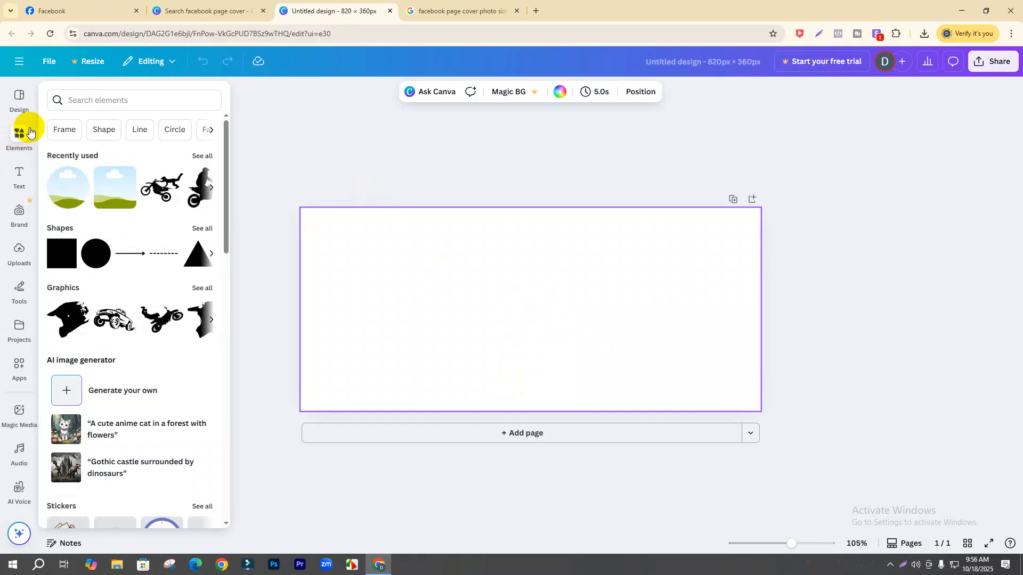
left_click(21, 138)
left_click(17, 102)
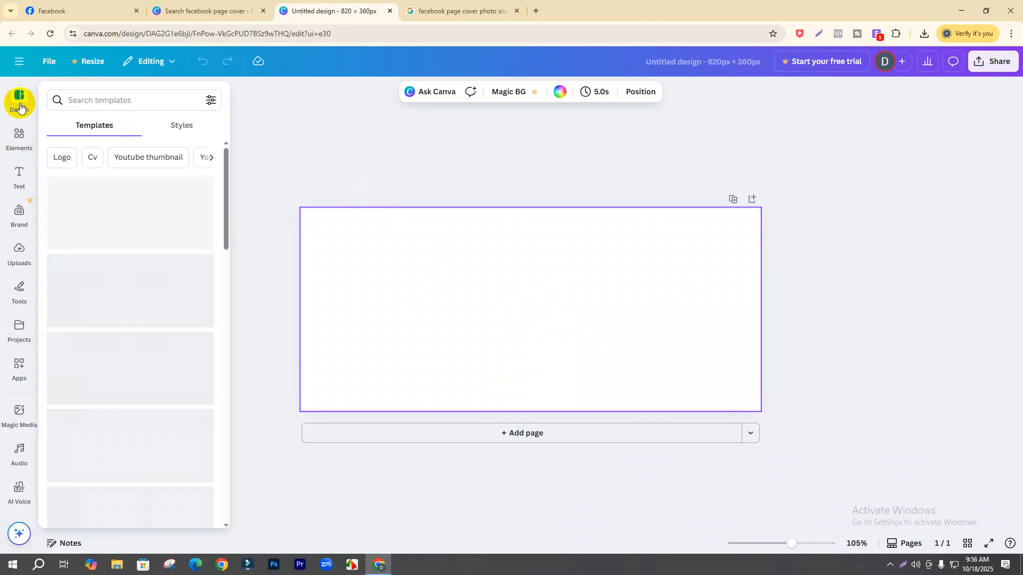
left_click(19, 131)
left_click(21, 104)
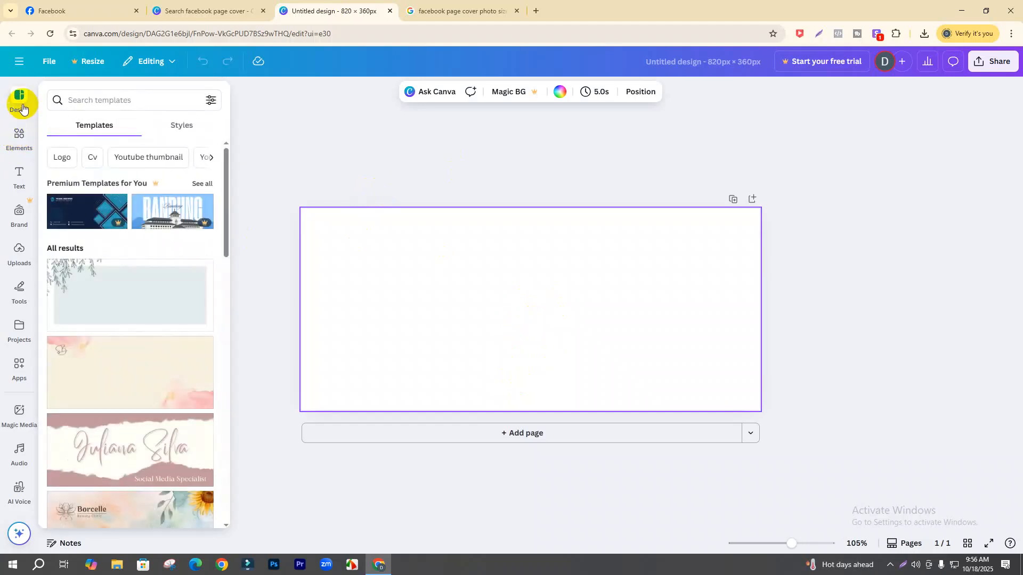
left_click(22, 128)
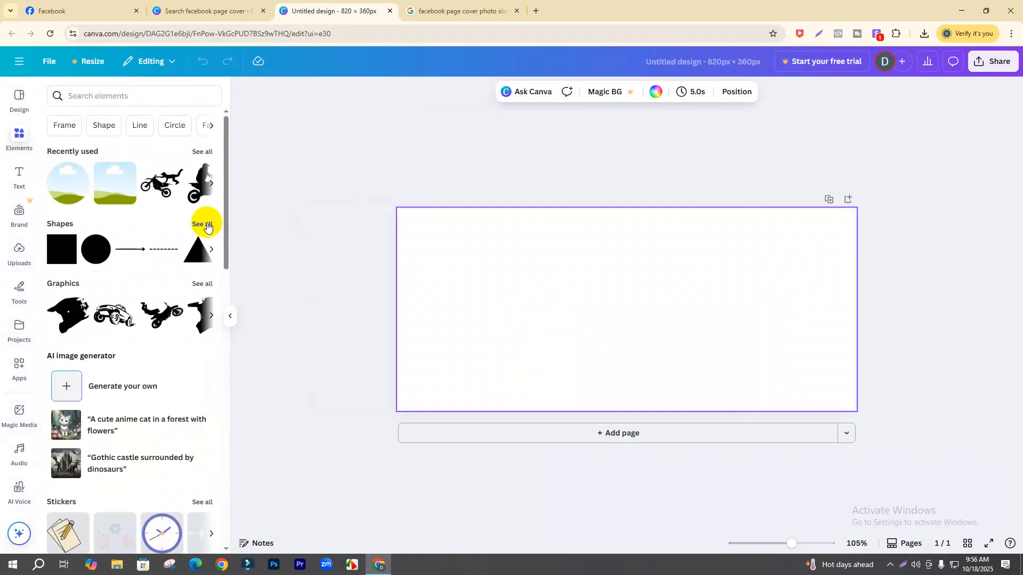
left_click(207, 224)
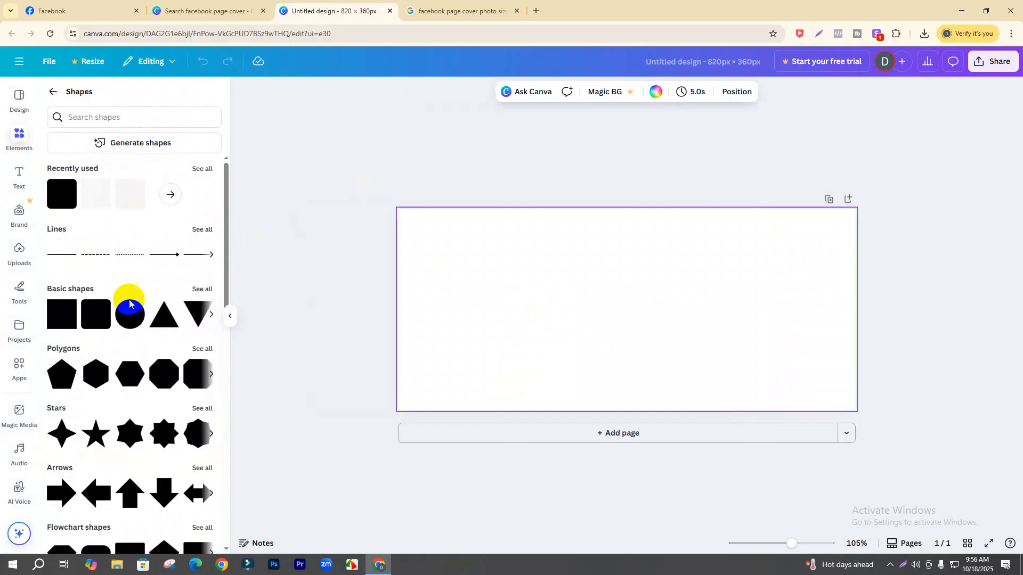
- Add a rounded square, flatten it into a thin grey bar, and move it up and right
left_click(102, 310)
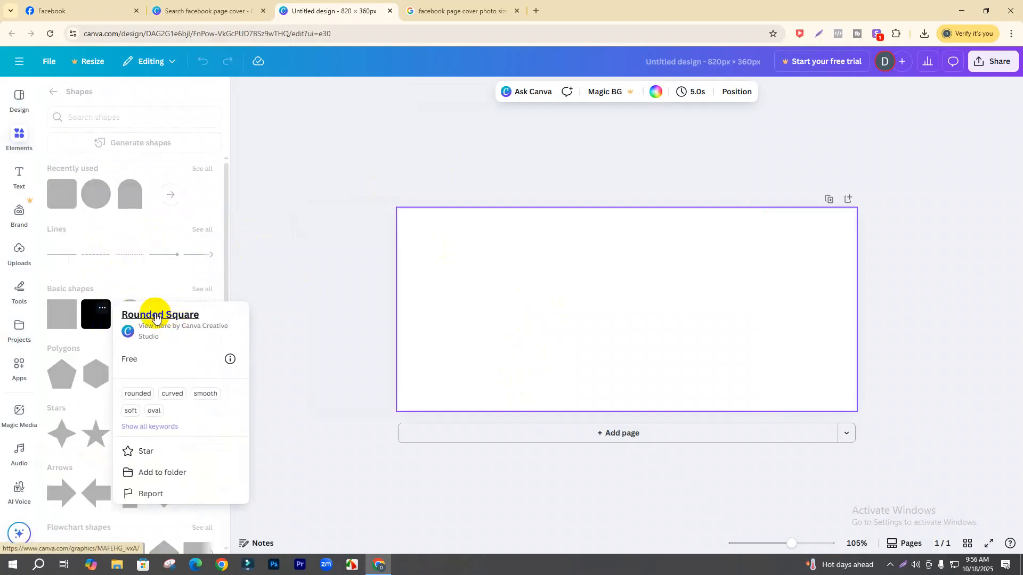
left_click(96, 313)
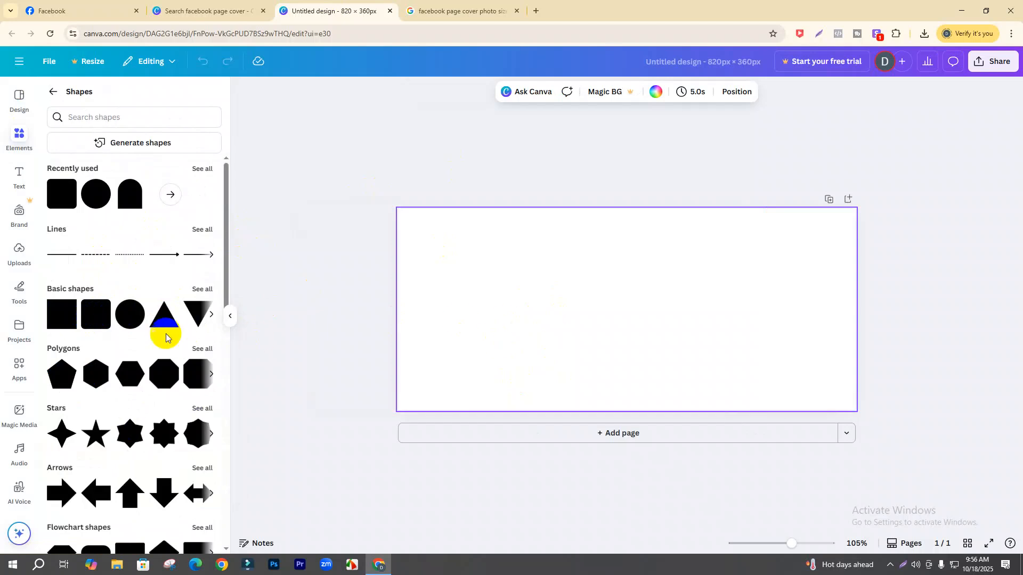
left_click(103, 322)
left_click(701, 326)
left_click(640, 317)
left_click_drag(629, 341, 480, 292)
left_click_drag(580, 327, 653, 311)
left_click(661, 351)
left_click(649, 282)
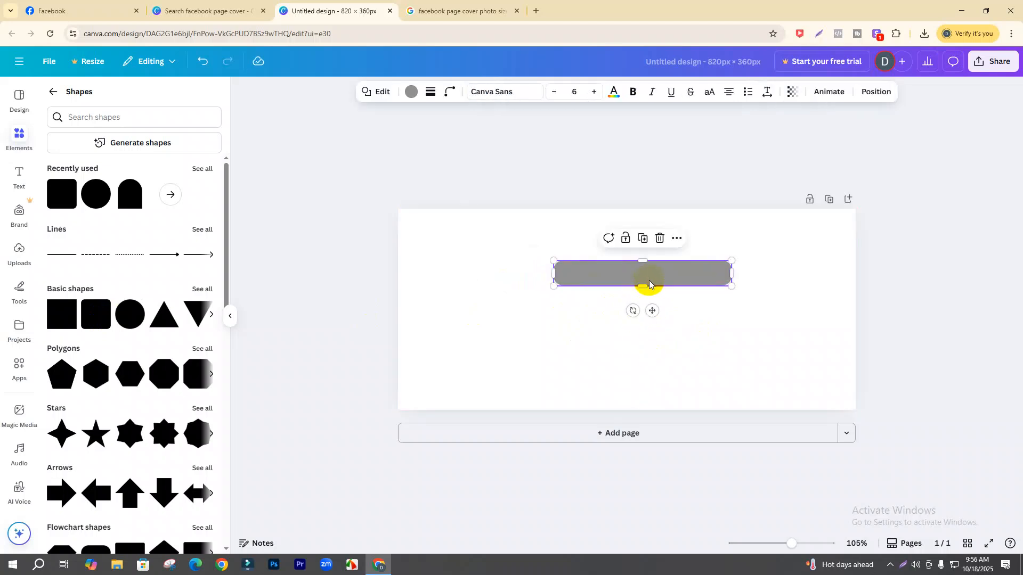
- Duplicate the bar, offset the copy slightly right, and resize it to 319 × 34
key("ctrl+d")
left_click_drag(653, 288, 674, 281)
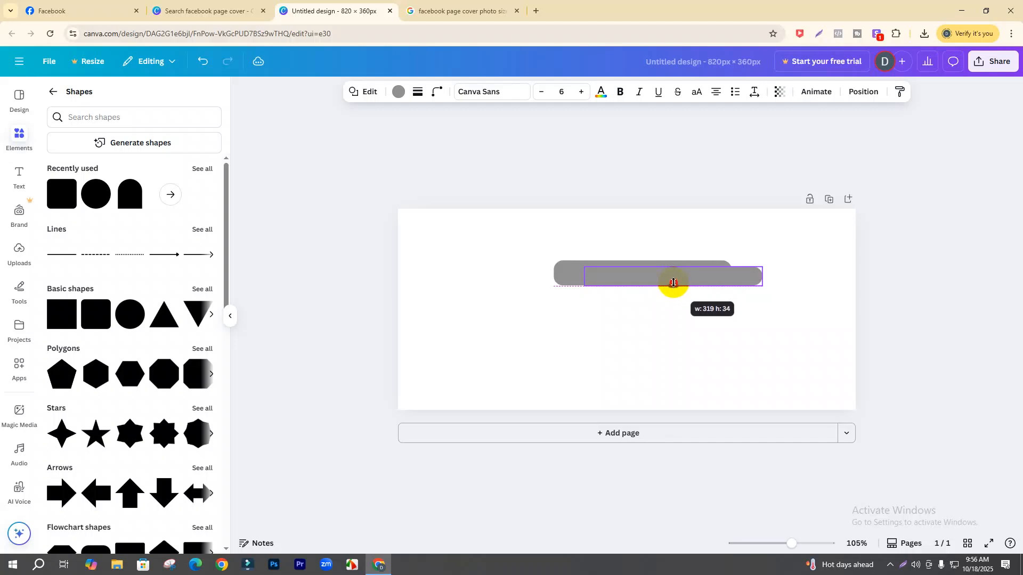
left_click_drag(673, 283, 674, 283)
left_click(754, 344)
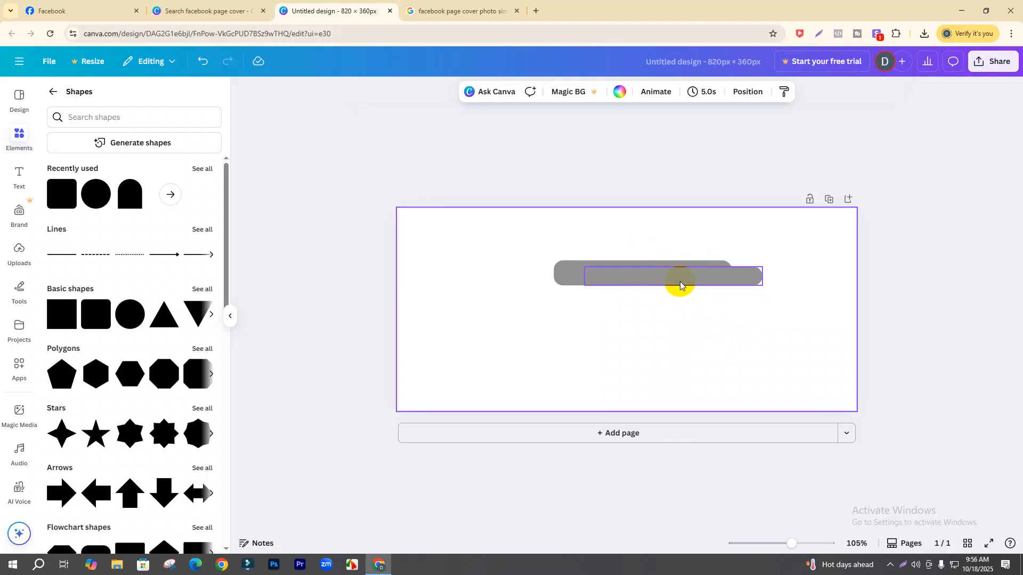
left_click(566, 271)
- Fill both rounded bars with the orange-red gradient colour
left_click(399, 92)
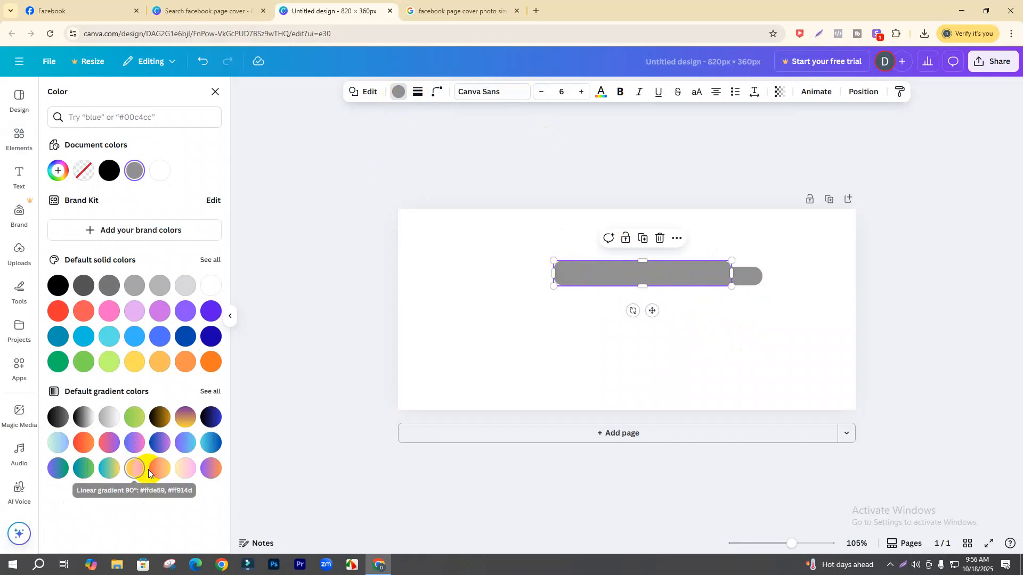
left_click(84, 443)
left_click(614, 283)
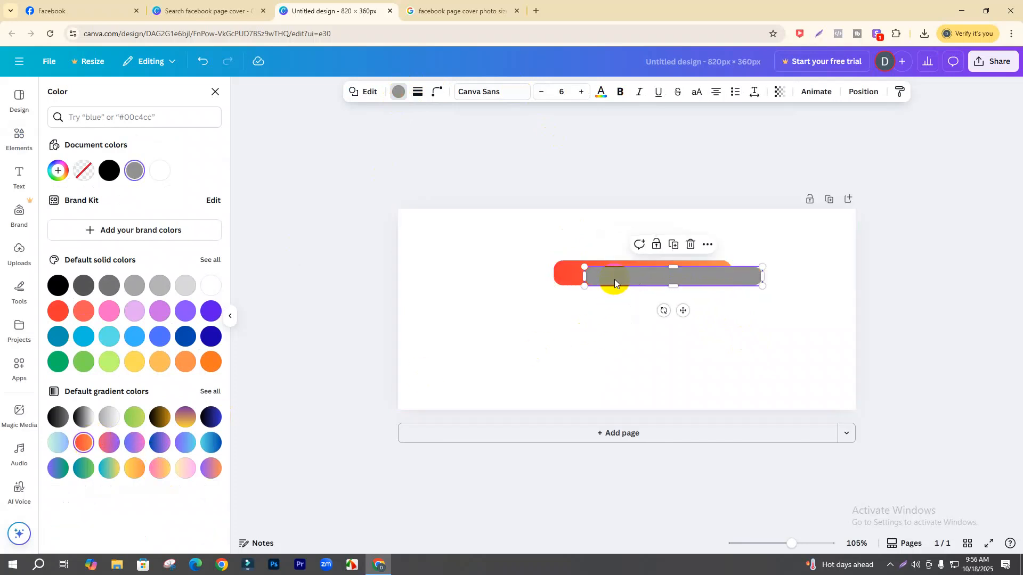
left_click(399, 92)
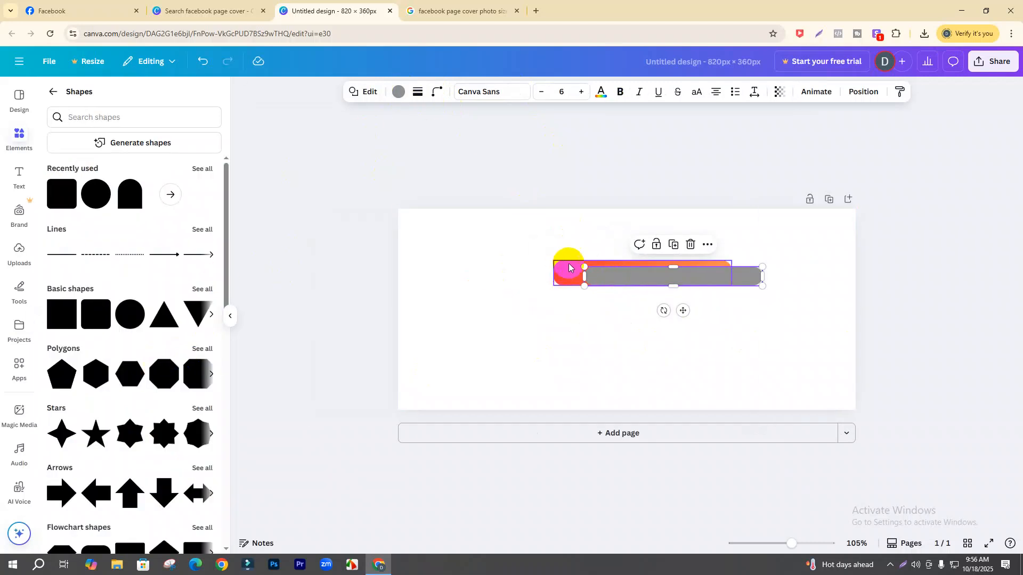
left_click(399, 91)
left_click(83, 443)
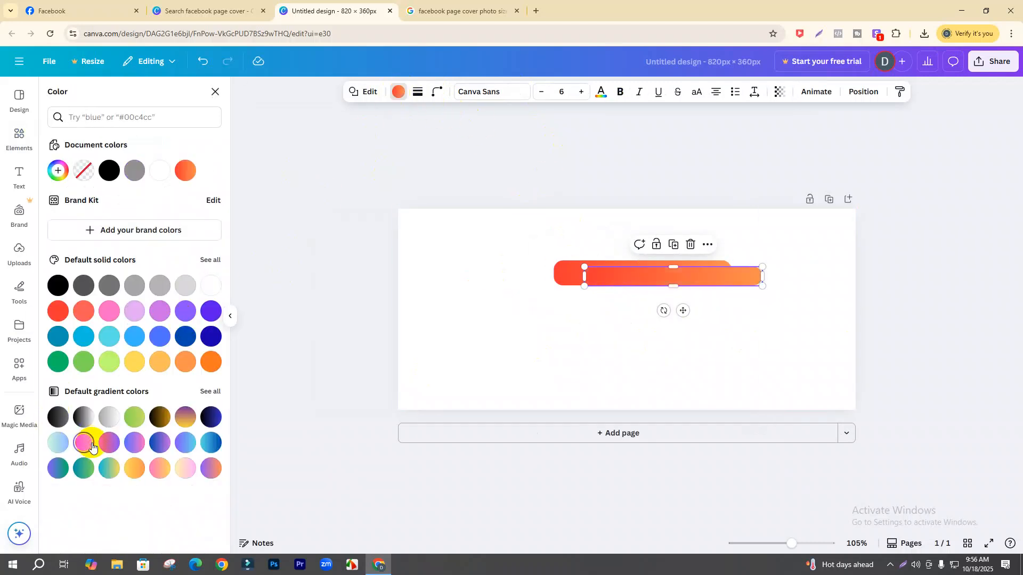
- Nudge the lower orange bar slightly left and down, then select the upper bar
left_click(797, 360)
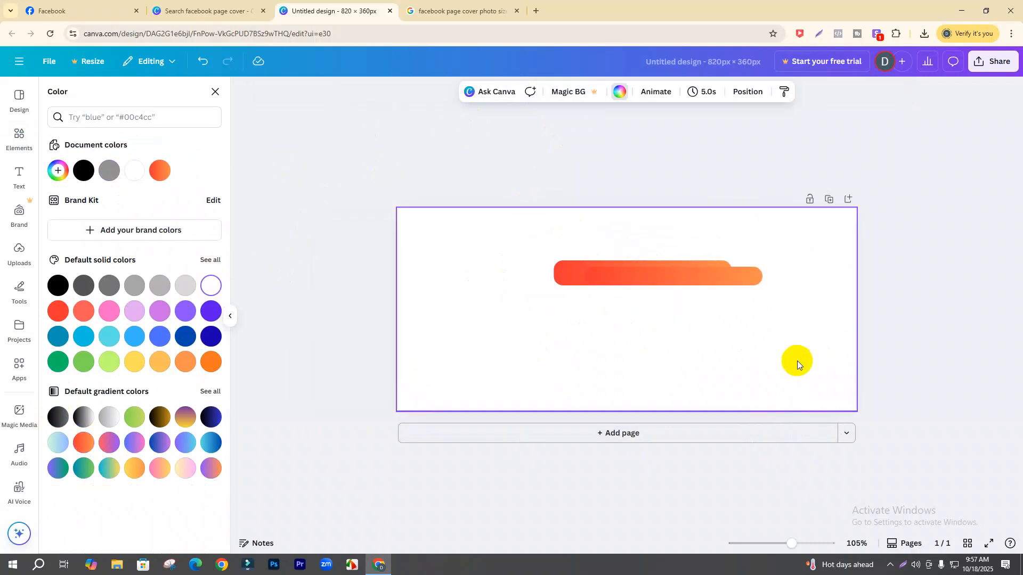
left_click_drag(698, 280, 678, 283)
left_click(750, 324)
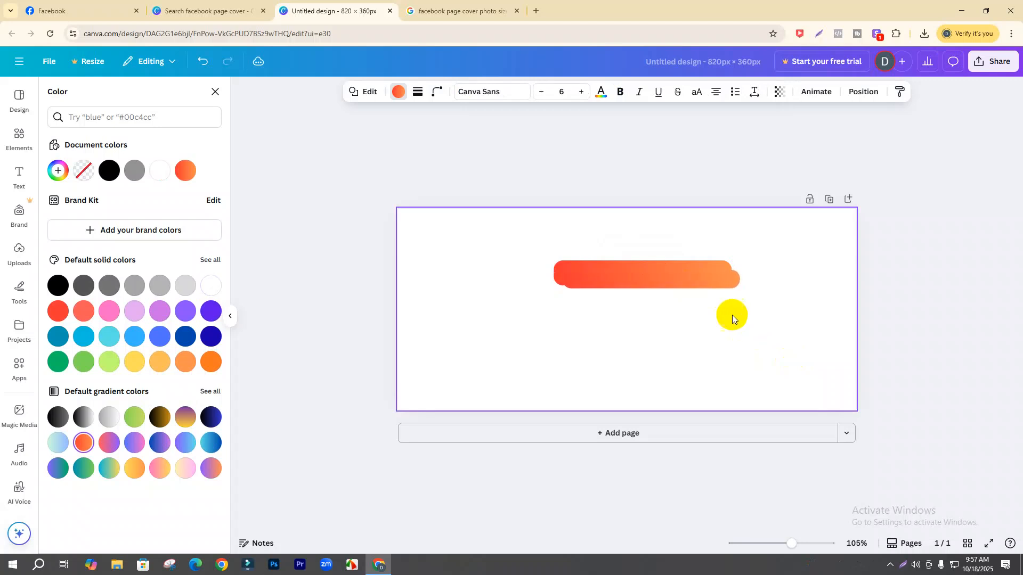
left_click(669, 273)
left_click(715, 259)
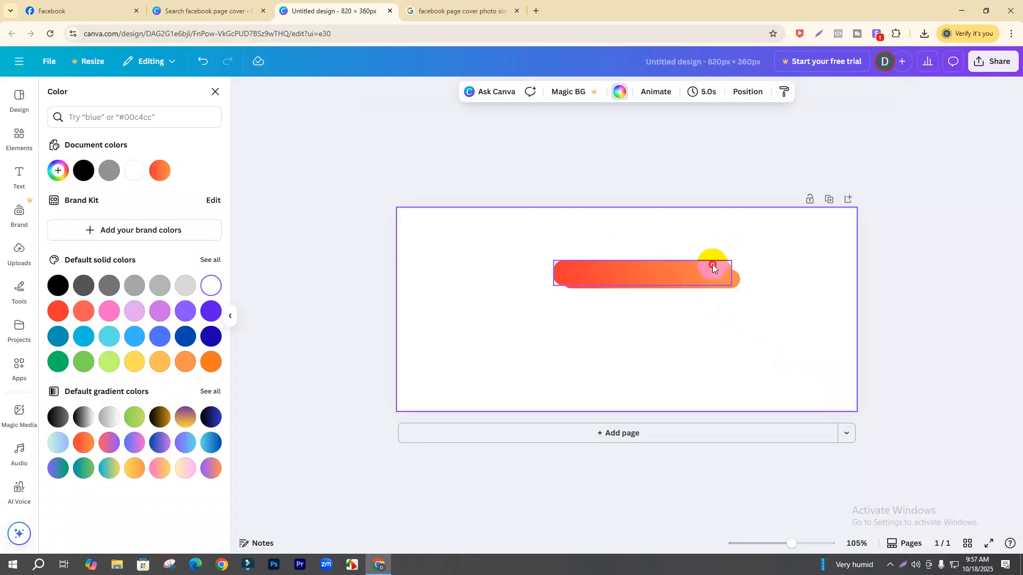
left_click(712, 265)
- Try outline thicknesses on the upper and lower bars, removing the trial outlines
left_click(419, 94)
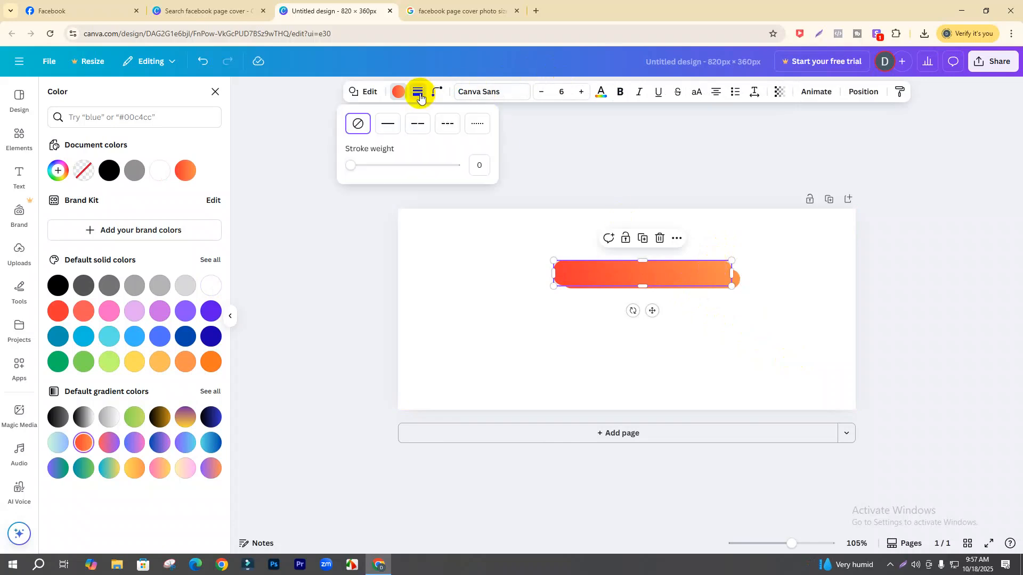
mouse_move(353, 166)
left_mouse_down()
mouse_move(365, 167)
mouse_move(354, 171)
left_mouse_up()
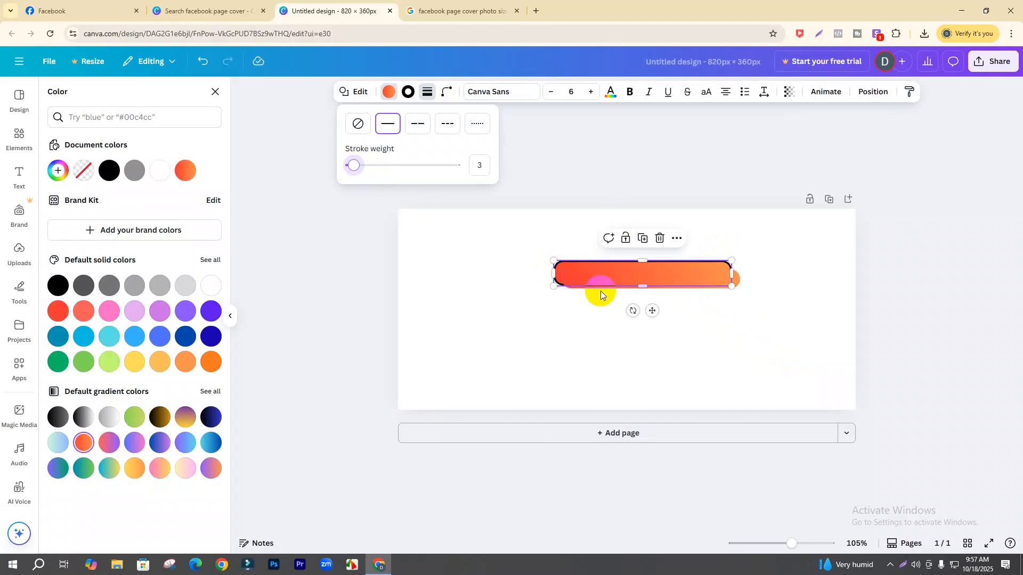
left_click(801, 341)
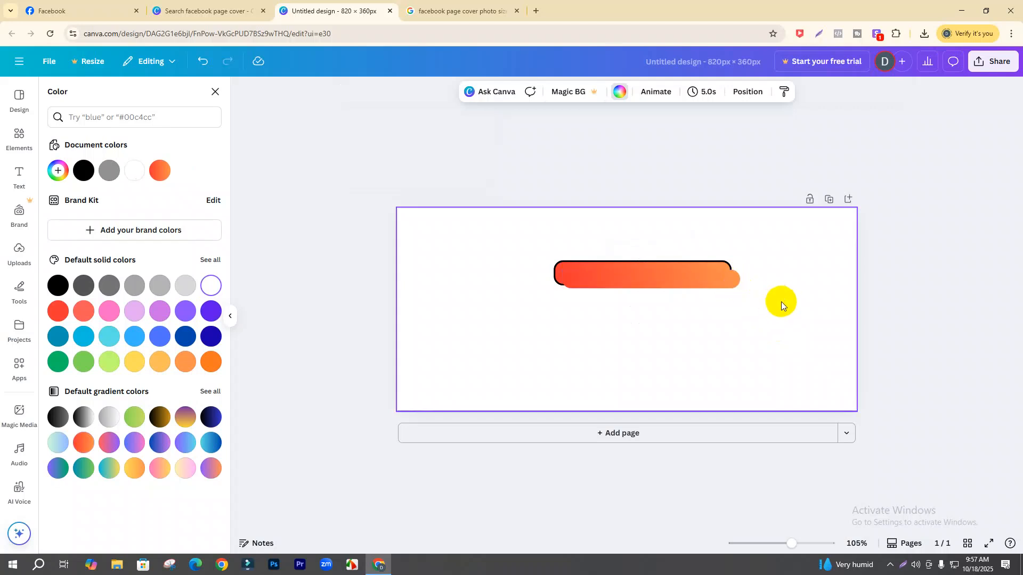
key("ctrl+z")
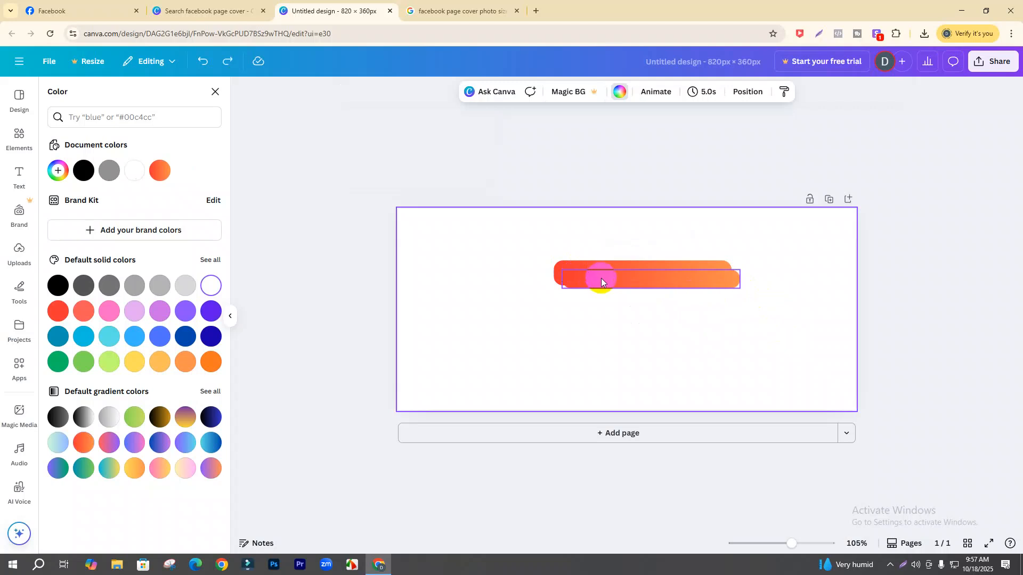
left_click(601, 278)
left_click(417, 92)
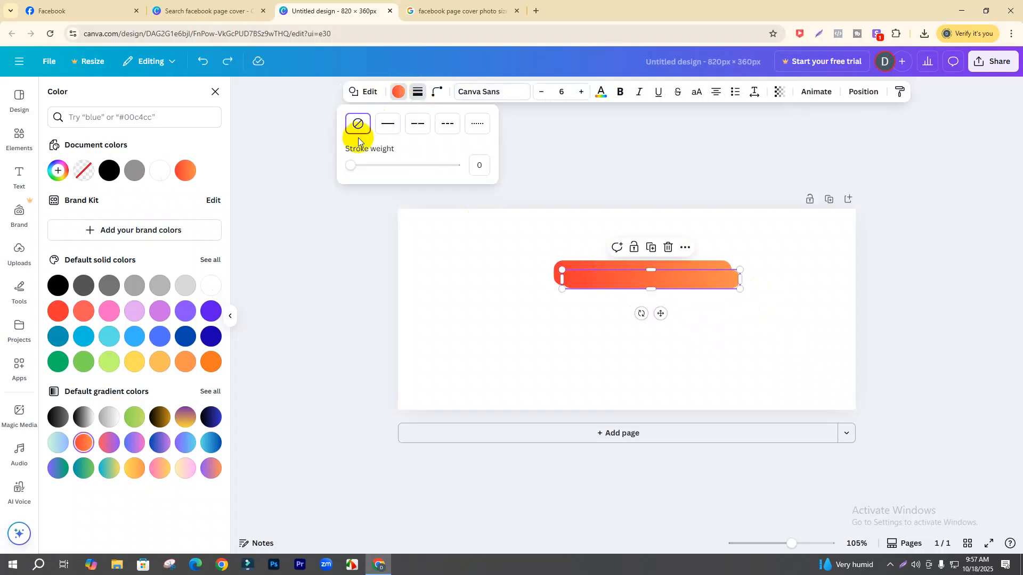
left_click(353, 167)
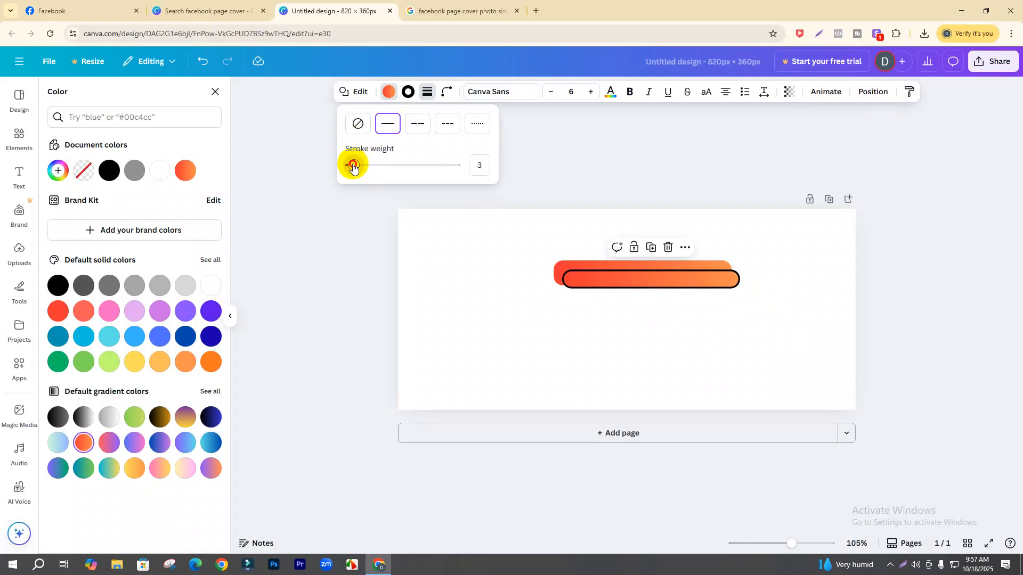
left_click_drag(353, 166, 349, 168)
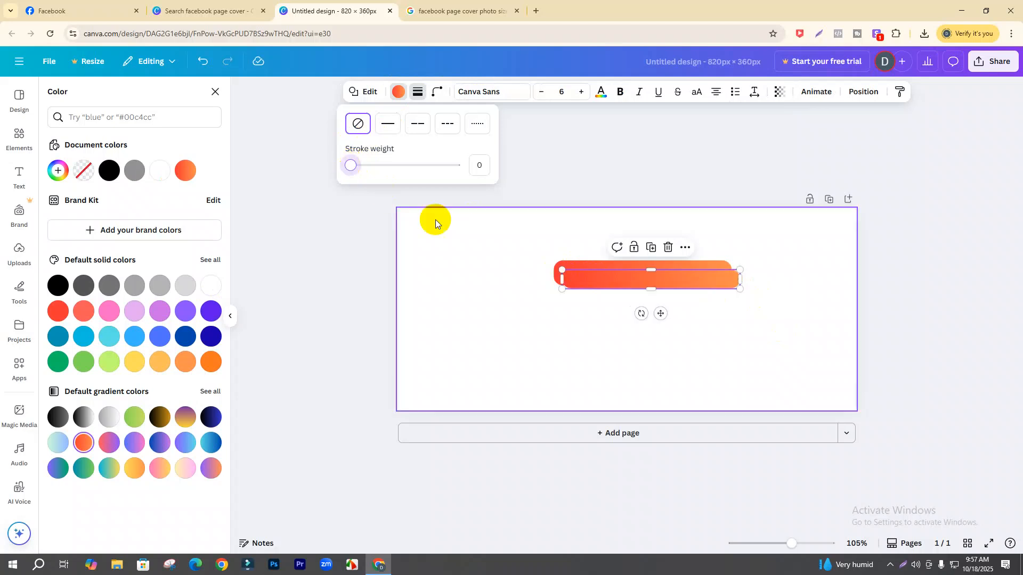
left_click(512, 285)
- Give the upper gradient bar a thin black outline at stroke weight 2
left_click(558, 263)
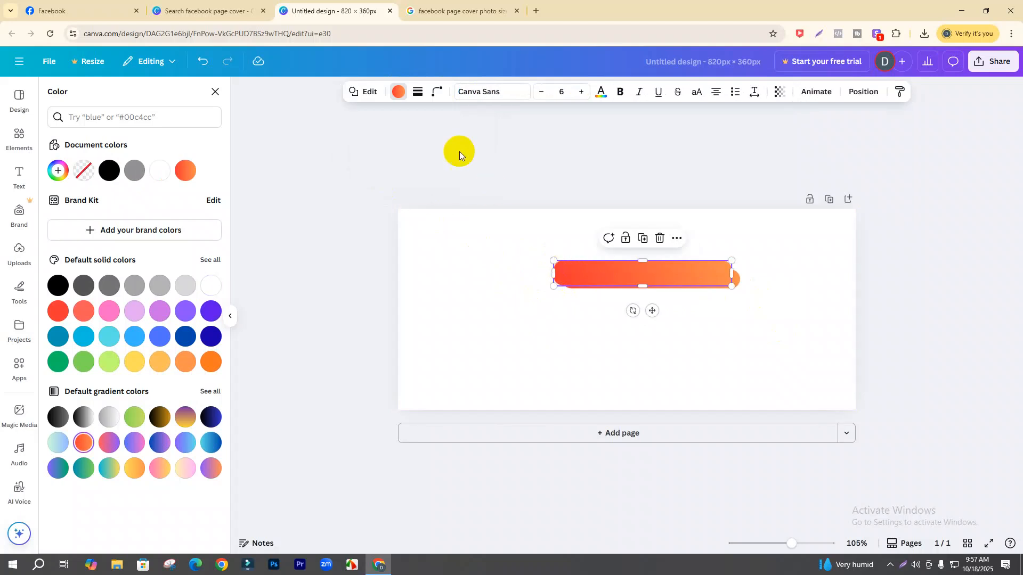
left_click(417, 91)
left_click_drag(351, 166, 352, 168)
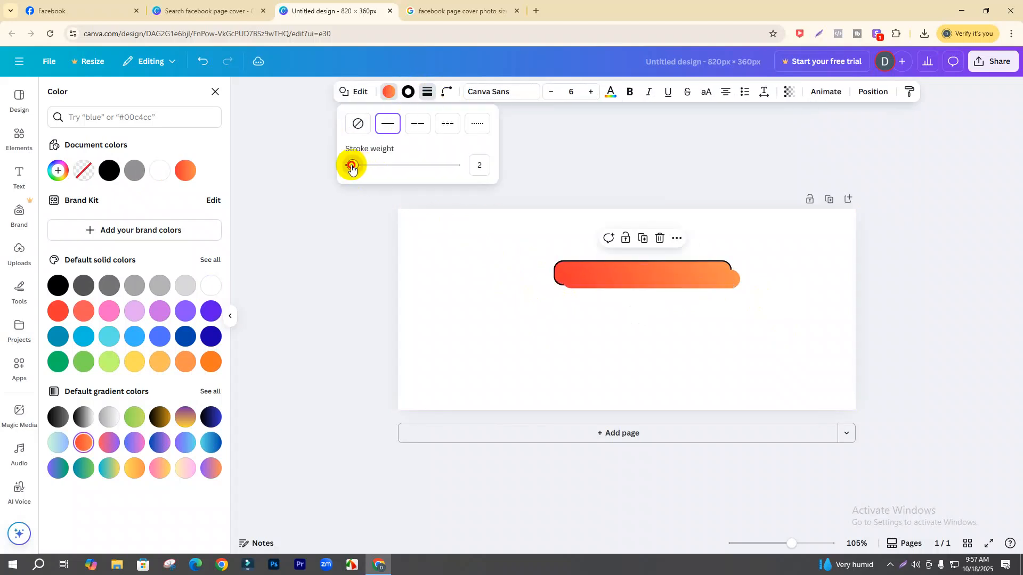
left_click(747, 329)
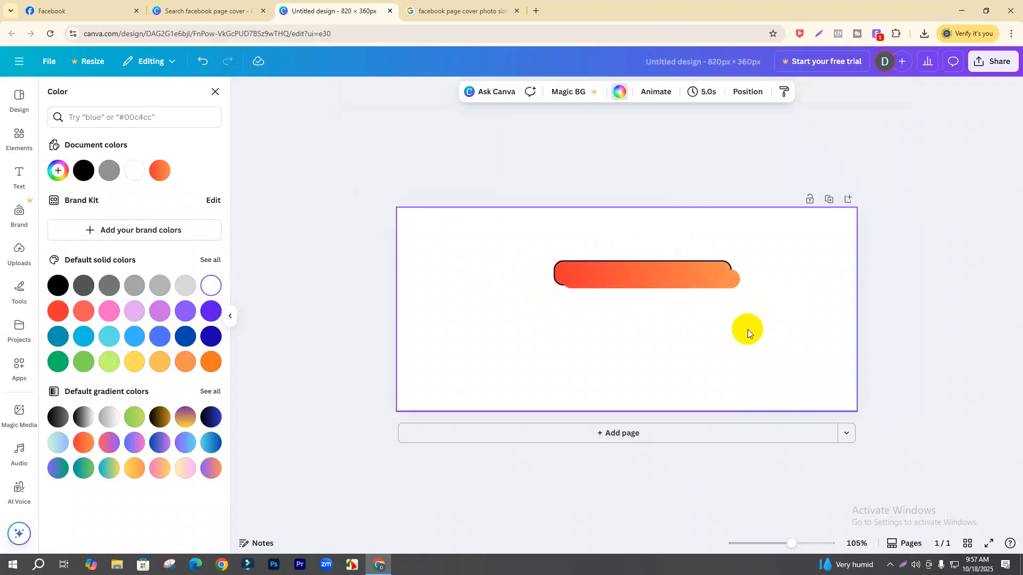
left_click(715, 280)
left_click(375, 232)
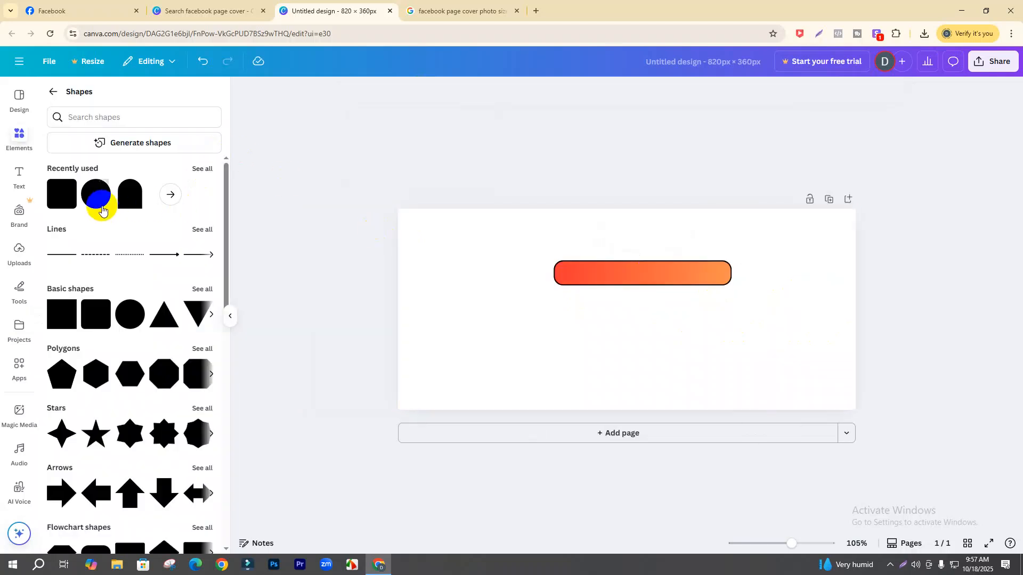
left_click(96, 314)
left_click_drag(626, 339, 705, 318)
left_click_drag(670, 287, 559, 283)
left_click(685, 338)
left_click_drag(684, 289, 696, 282)
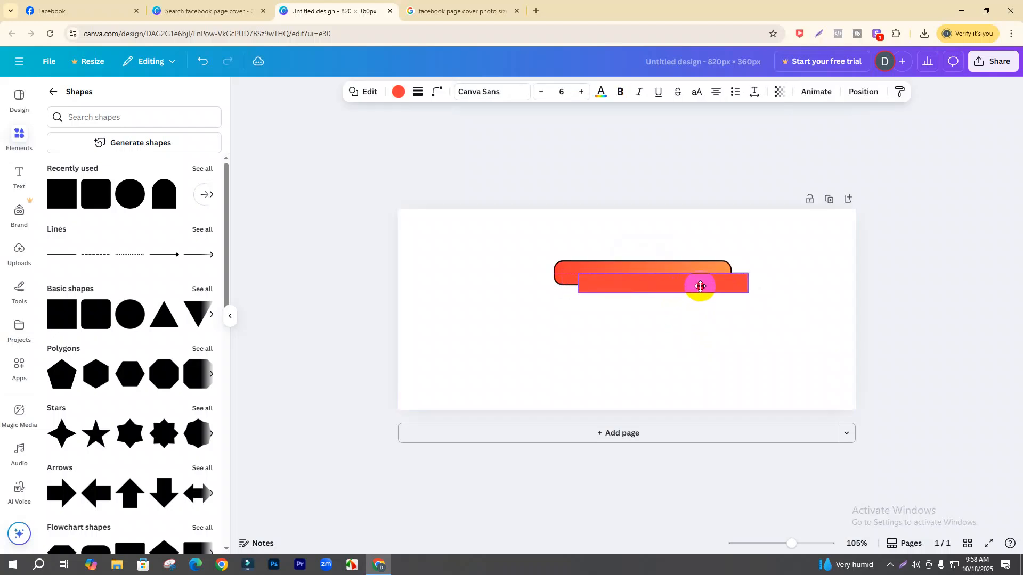
left_click(749, 347)
left_click(696, 290)
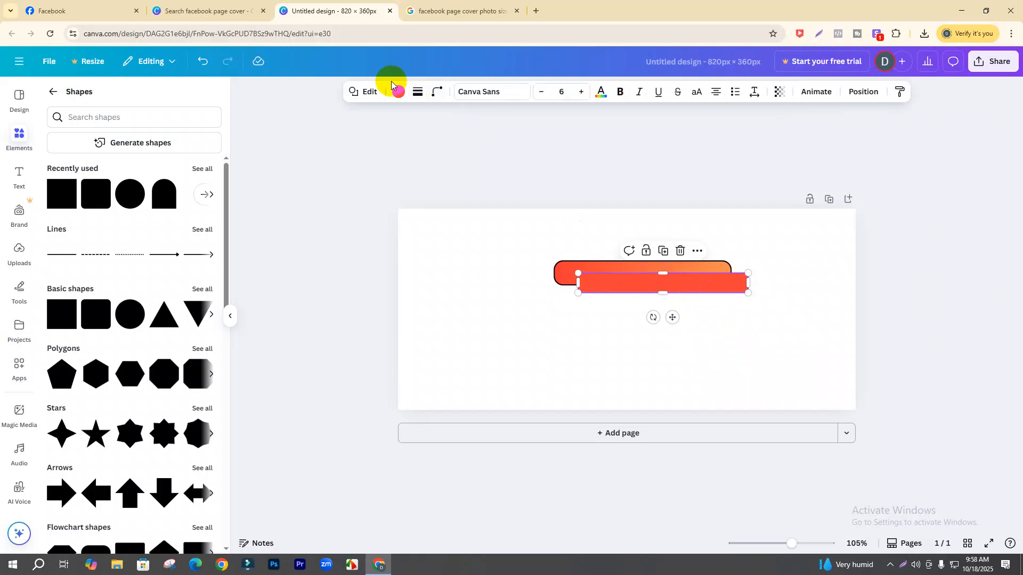
left_click(399, 92)
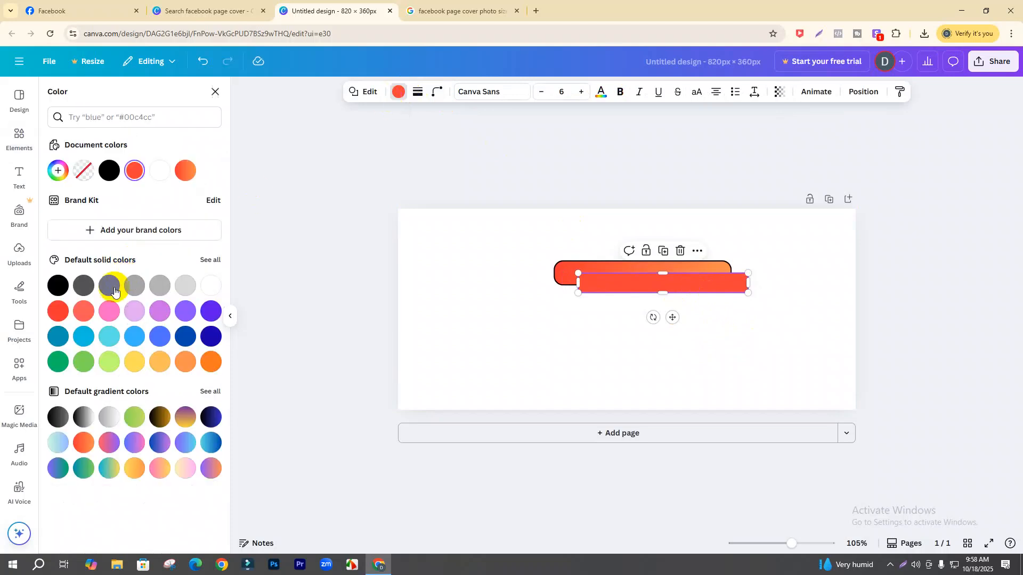
left_click(84, 442)
left_click(516, 380)
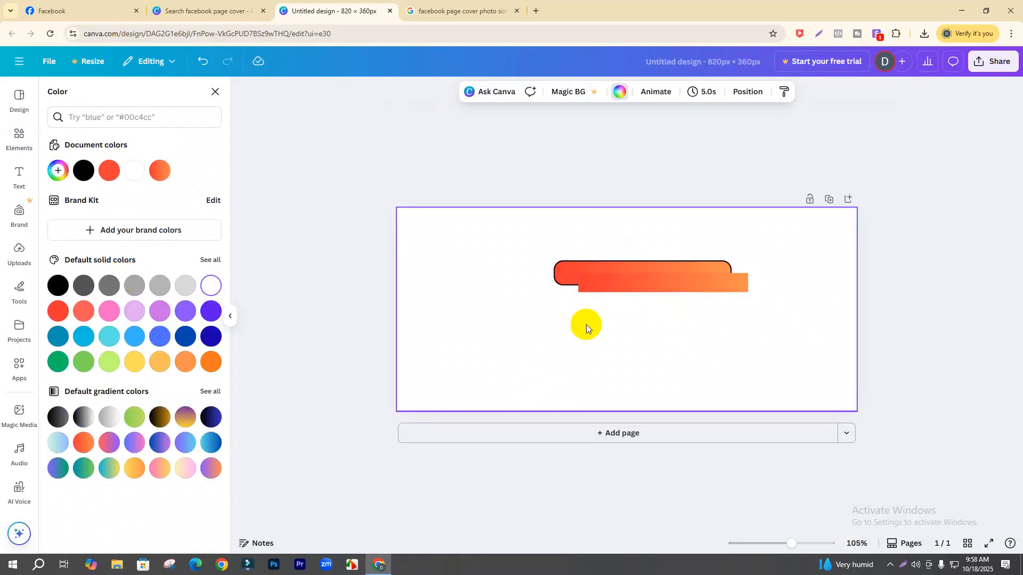
left_click(594, 285)
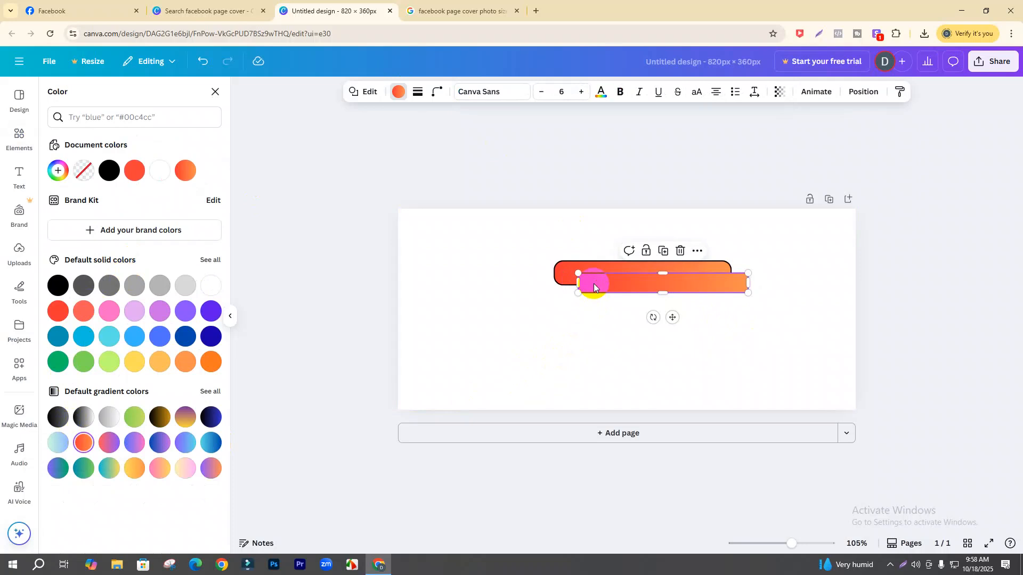
left_click(696, 349)
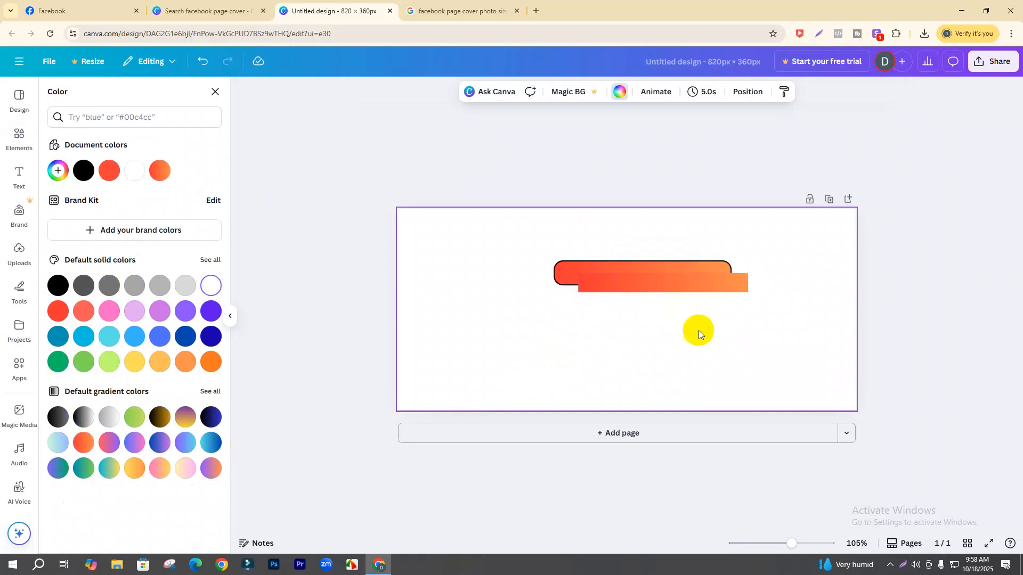
left_click(708, 285)
key("ctrl+z")
key("ctrl+z")
key("ctrl+z")
key("ctrl+z")
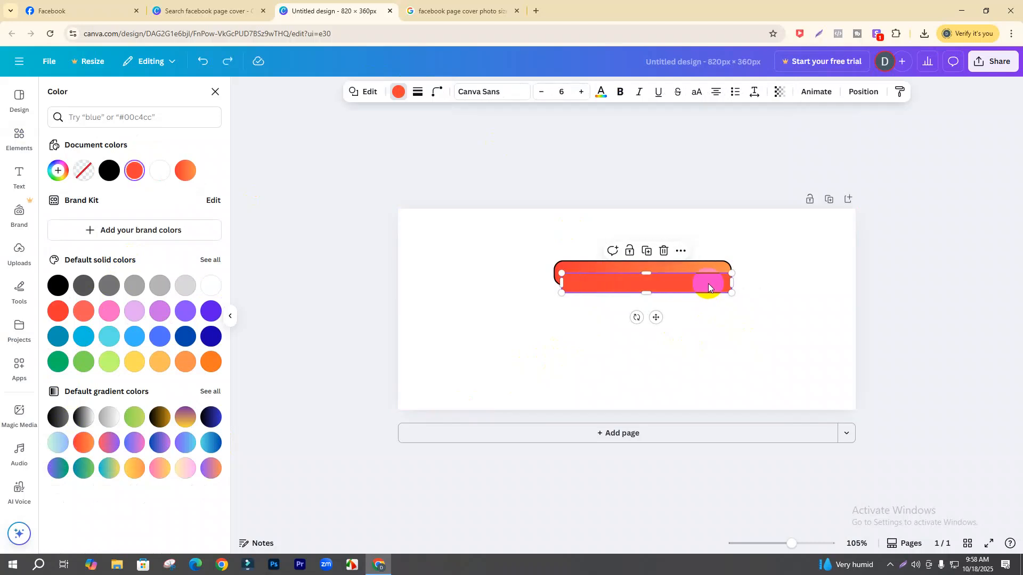
key("ctrl+z")
key("ctrl+z")
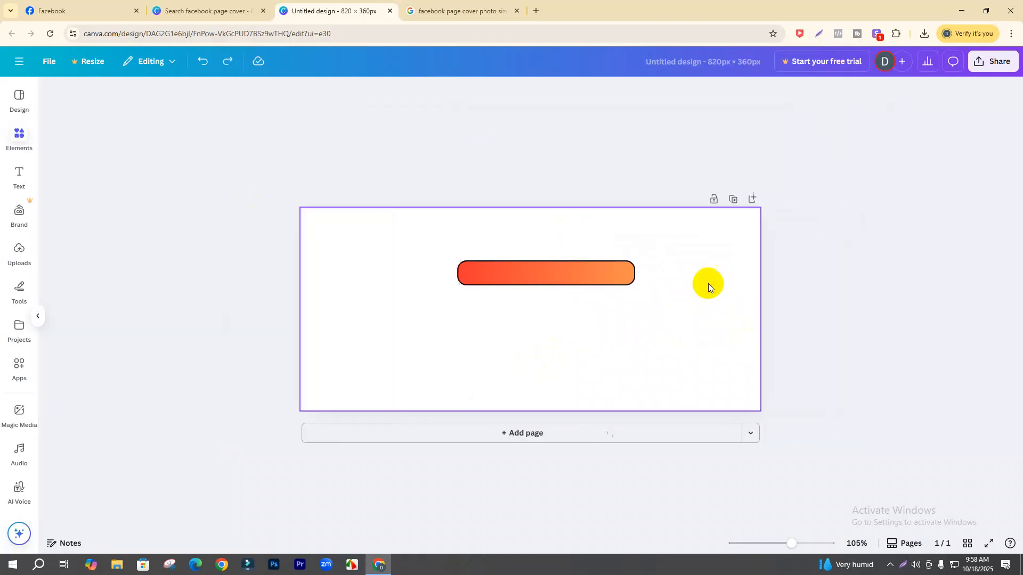
- Add a rounded square and size it into a 302×42 bar offset right beneath the outlined bar
left_click(96, 314)
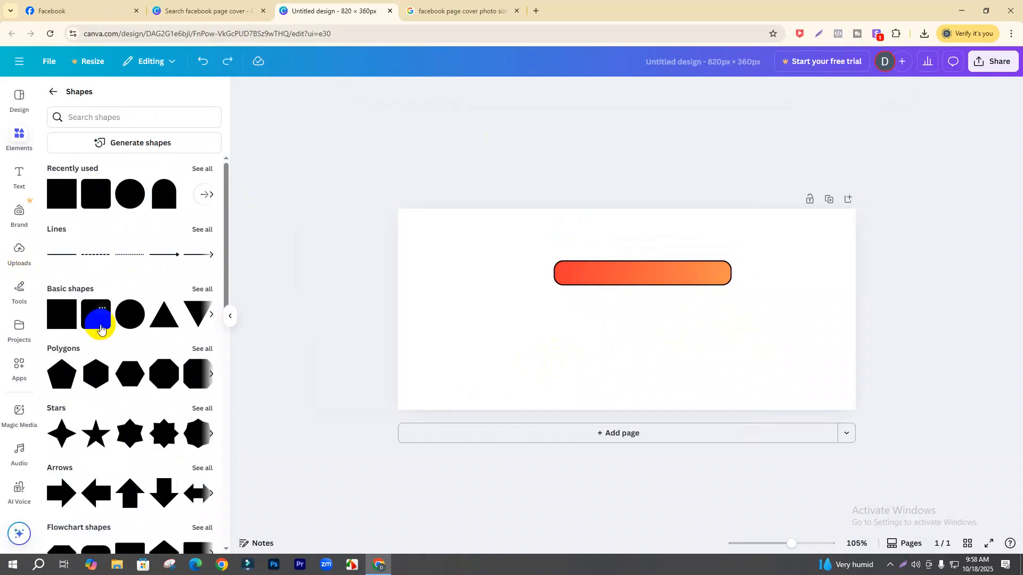
left_click(633, 322)
left_click_drag(631, 315, 708, 322)
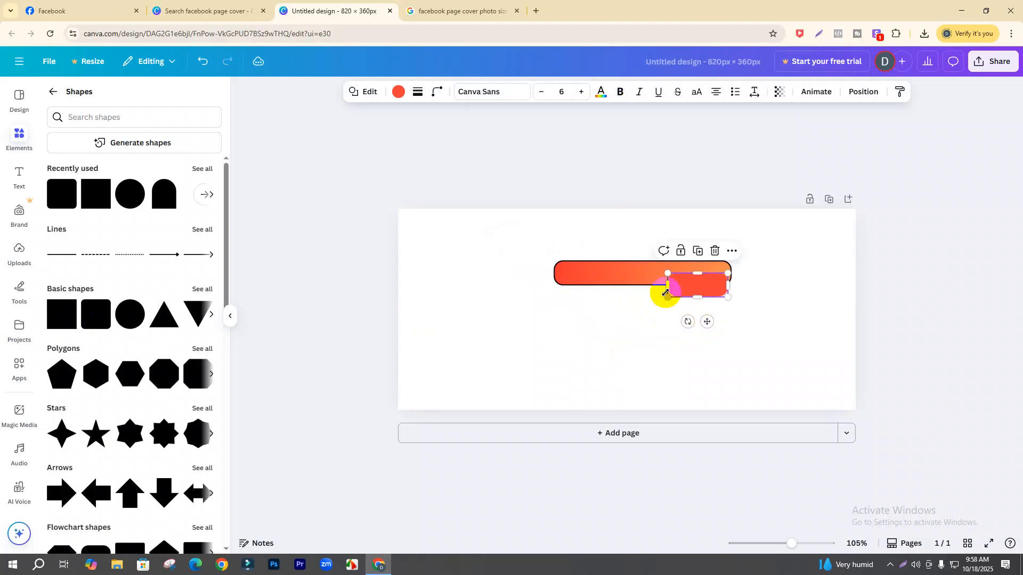
left_click_drag(669, 286, 566, 280)
left_click_drag(653, 286, 677, 286)
left_click(801, 338)
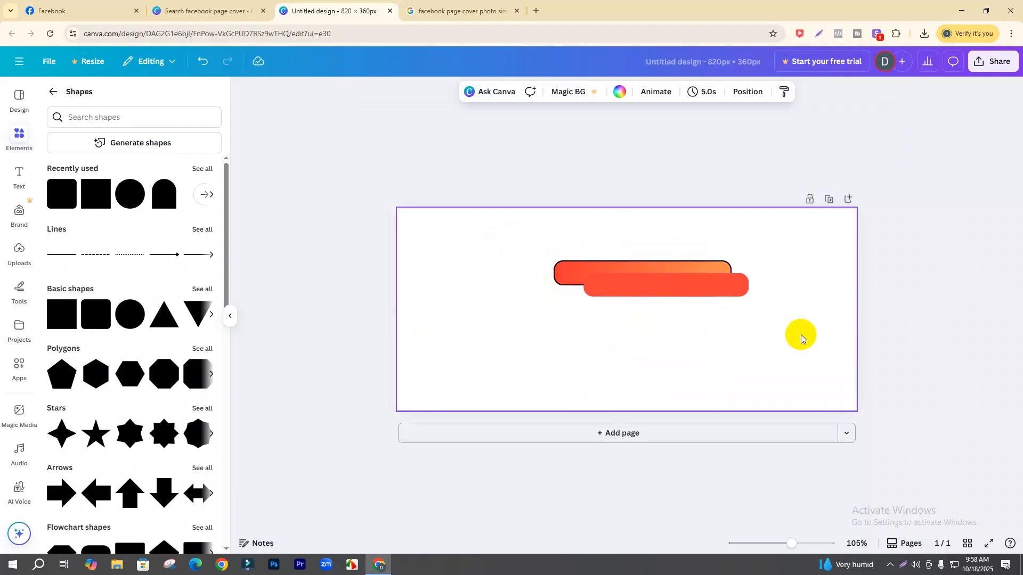
- Fill the lower bar with the red-to-orange gradient
left_click(735, 286)
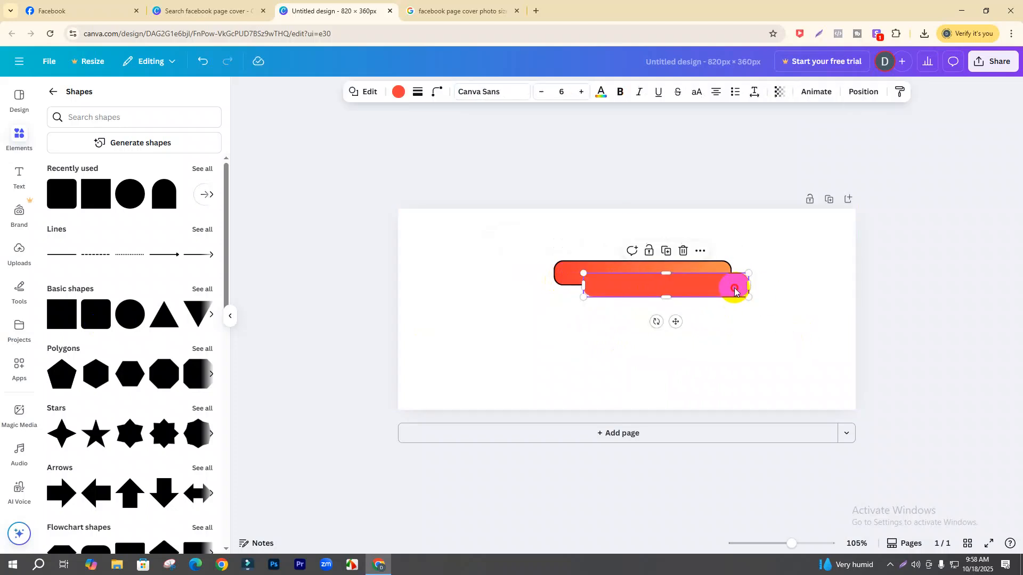
left_click(393, 95)
left_click(57, 447)
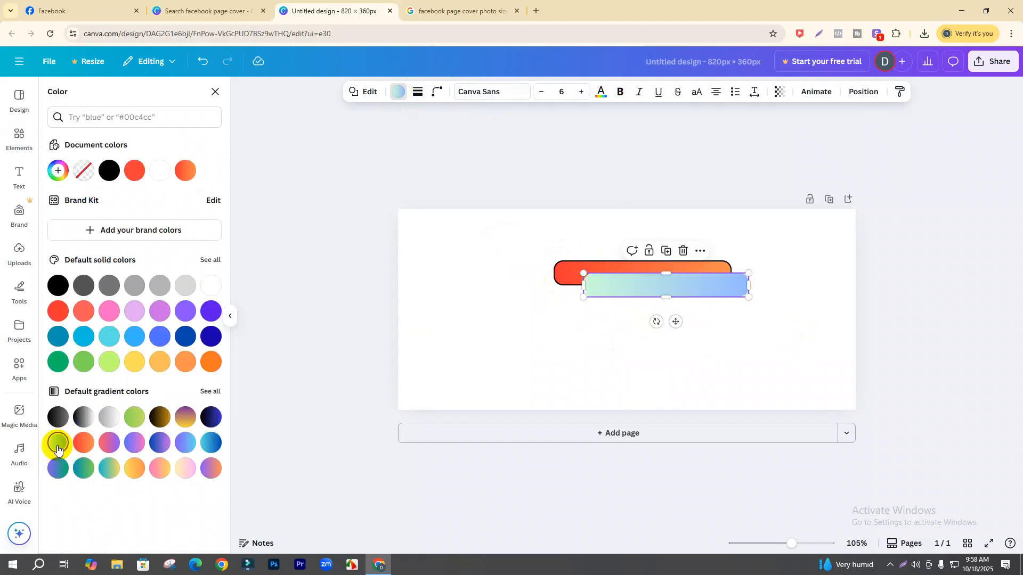
left_click(83, 442)
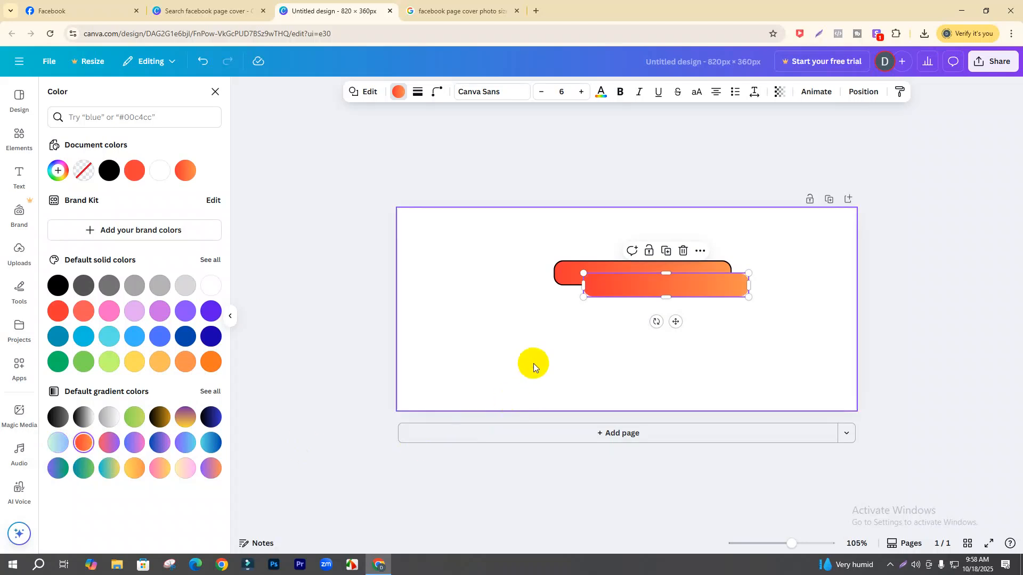
left_click(614, 353)
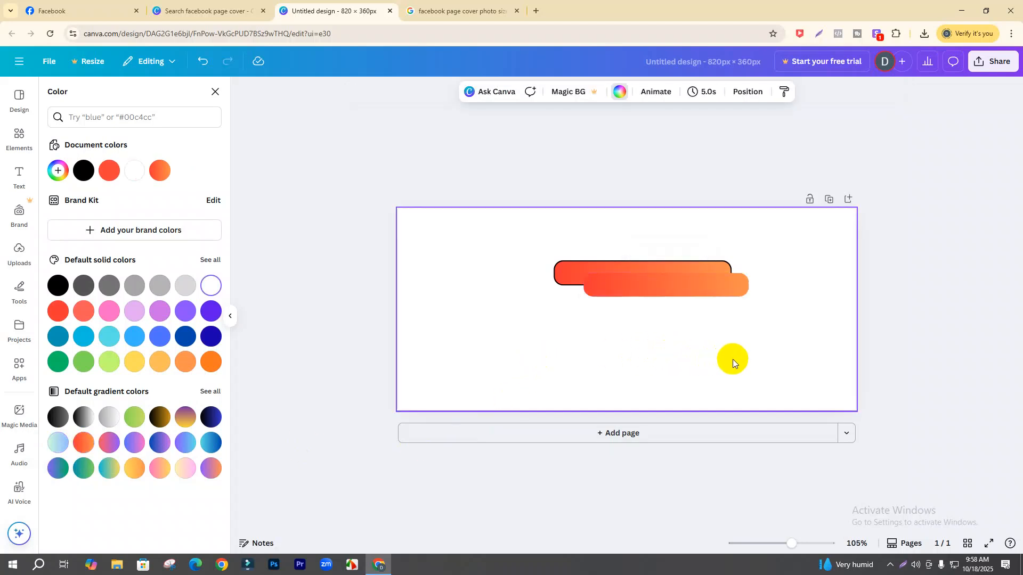
- Add a heading reading 'Tech Point Gallery' over the orange bars and shrink it to 23.1
left_click(17, 175)
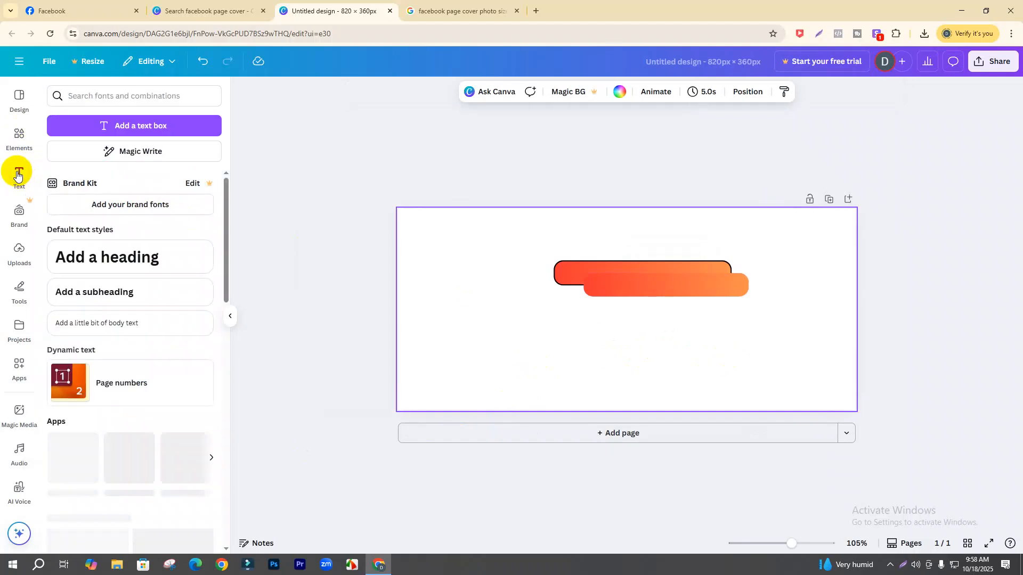
left_click(155, 258)
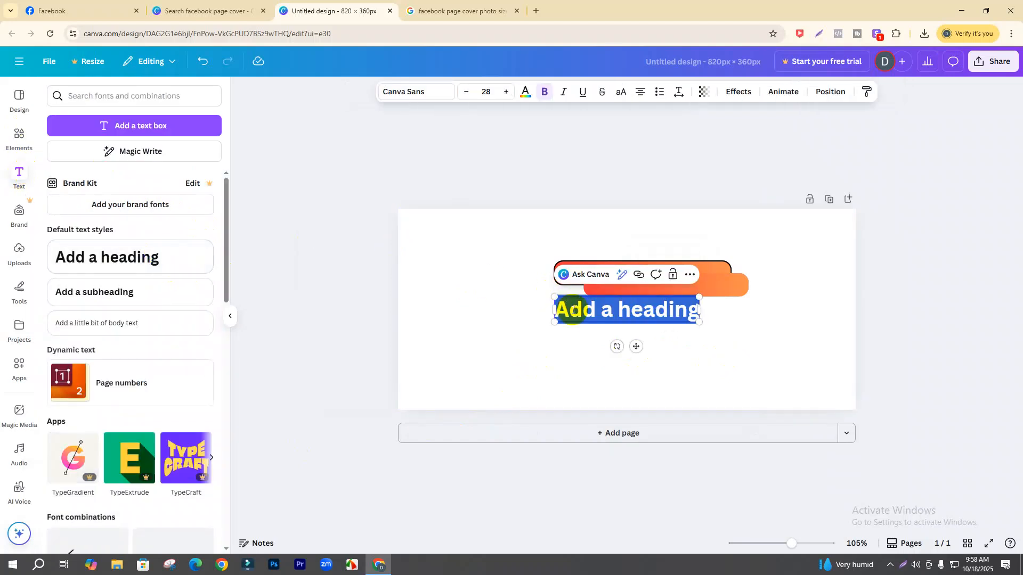
type("Tech")
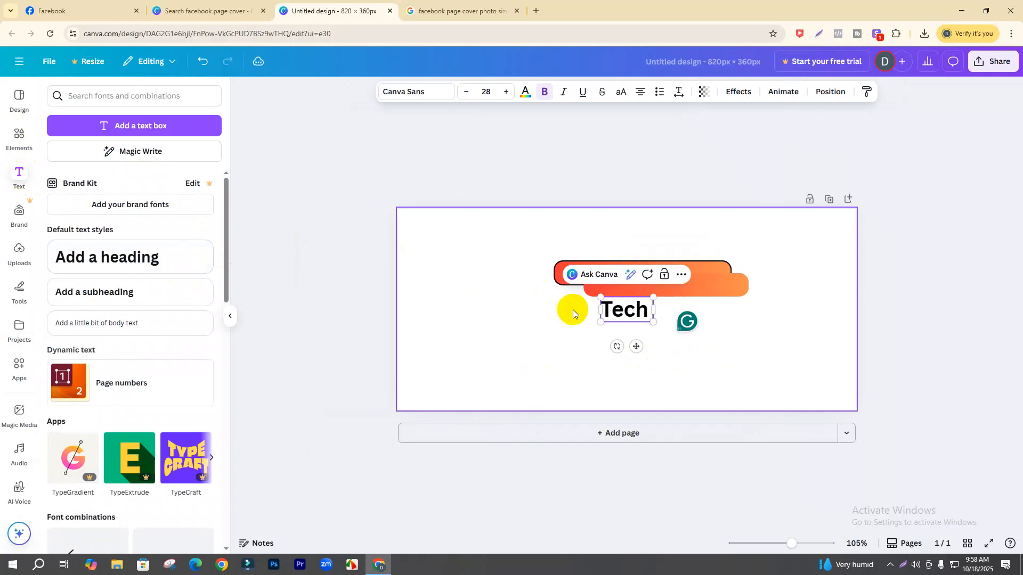
type(" Point Galle")
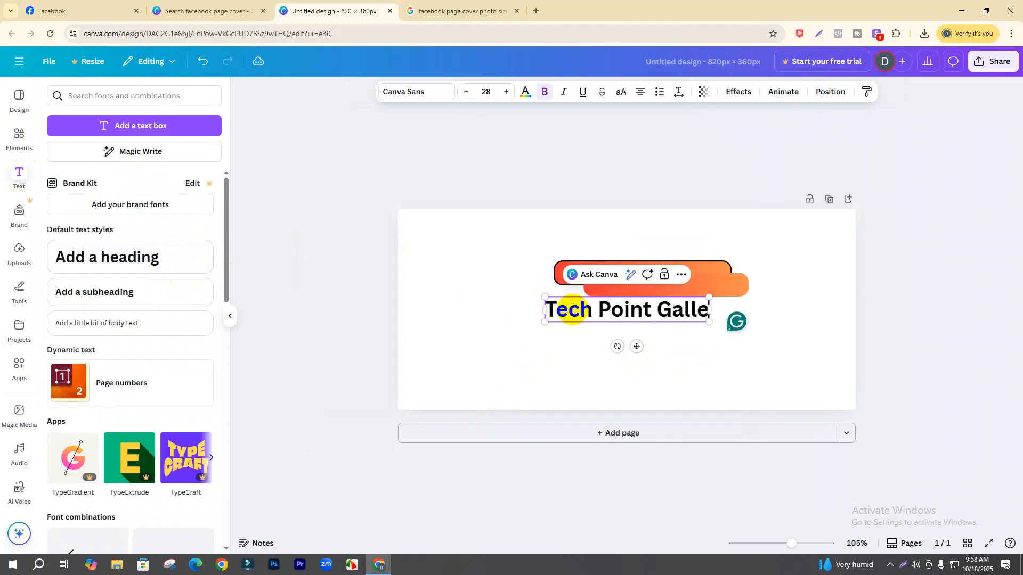
type("ry")
left_click_drag(636, 347, 674, 318)
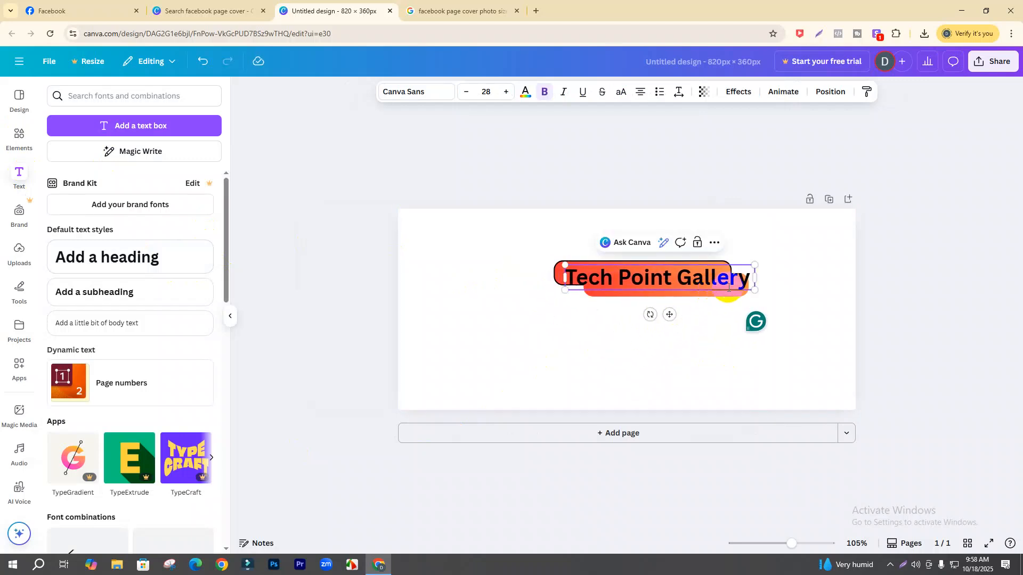
mouse_move(754, 276)
left_mouse_down()
mouse_move(726, 279)
mouse_move(696, 308)
mouse_move(693, 297)
mouse_move(736, 276)
left_mouse_up()
- Realign the title and the orange shape by nudging each slightly
double_click(692, 288)
left_click(652, 333)
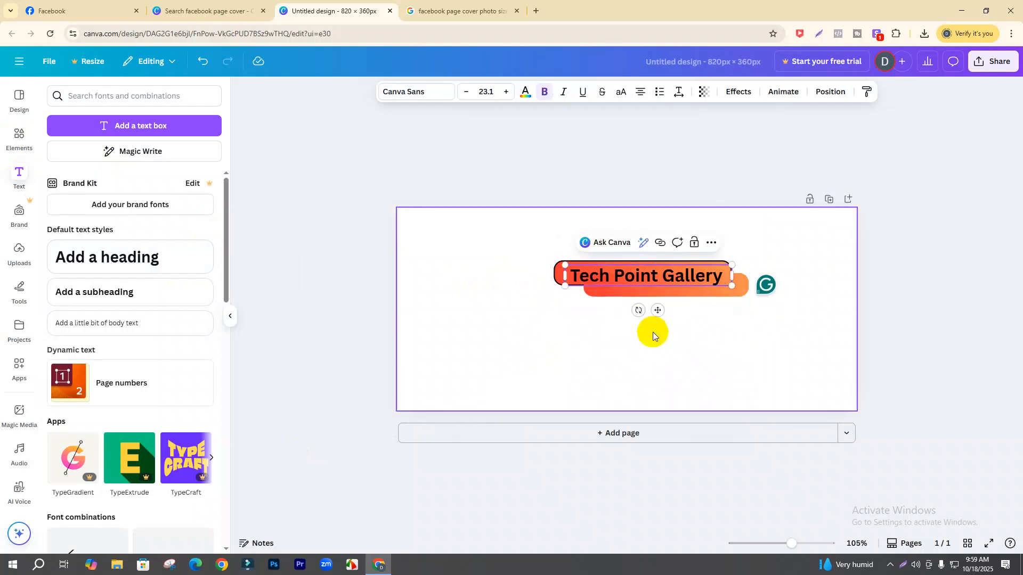
left_click(652, 303)
left_click_drag(657, 309, 672, 310)
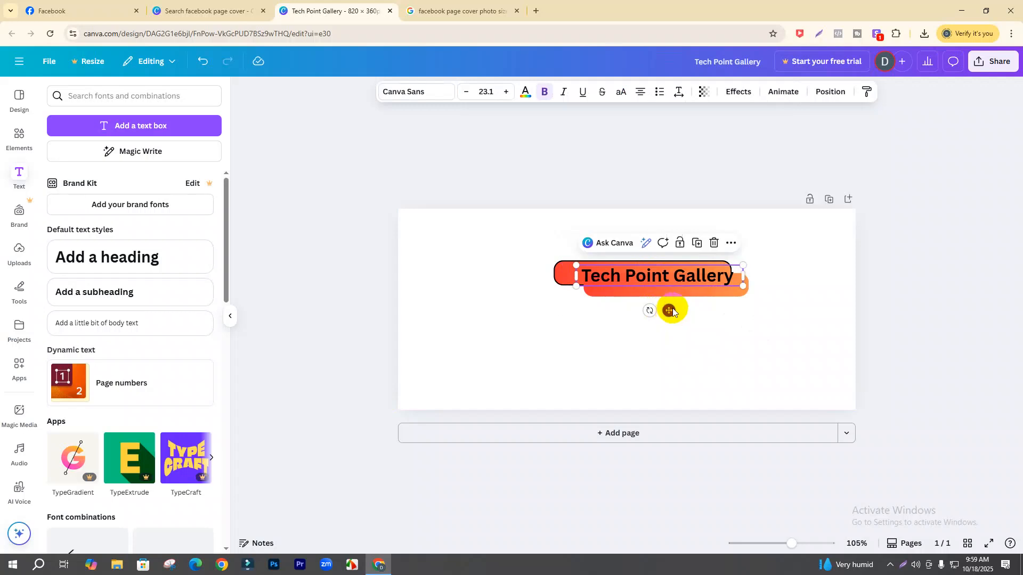
left_click(694, 297)
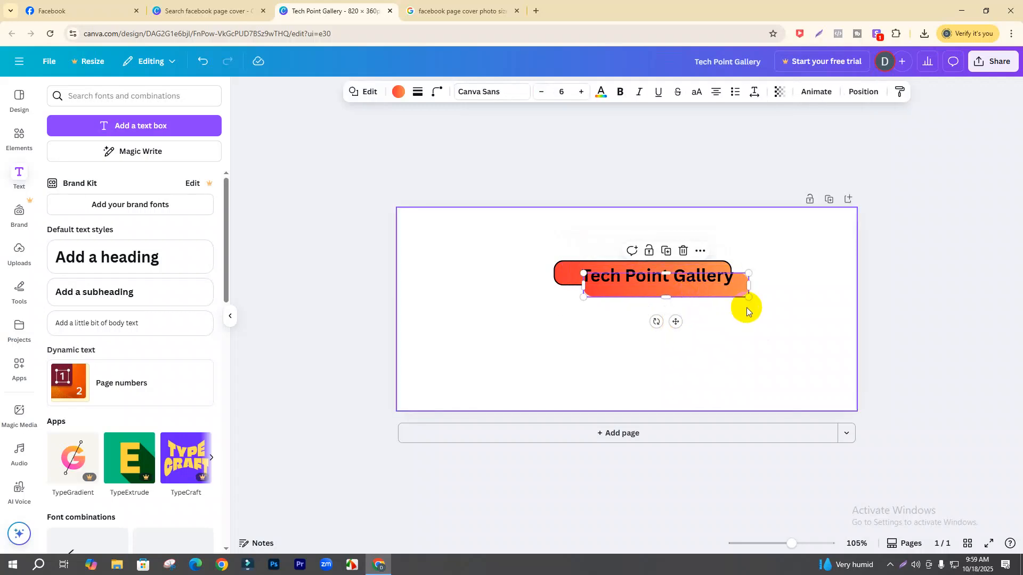
key("Left")
key("Left")
key("Left")
key("Left")
key("Left")
key("Left")
key("Left")
key("Left")
key("Left")
key("Left")
key("Left")
key("Left")
key("Left")
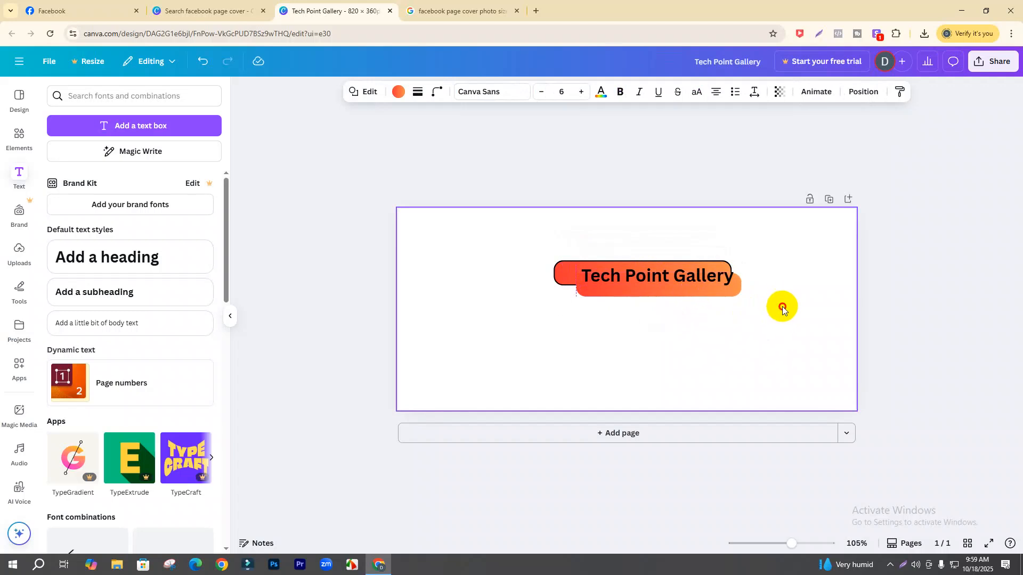
left_click(679, 277)
left_click_drag(679, 277, 673, 276)
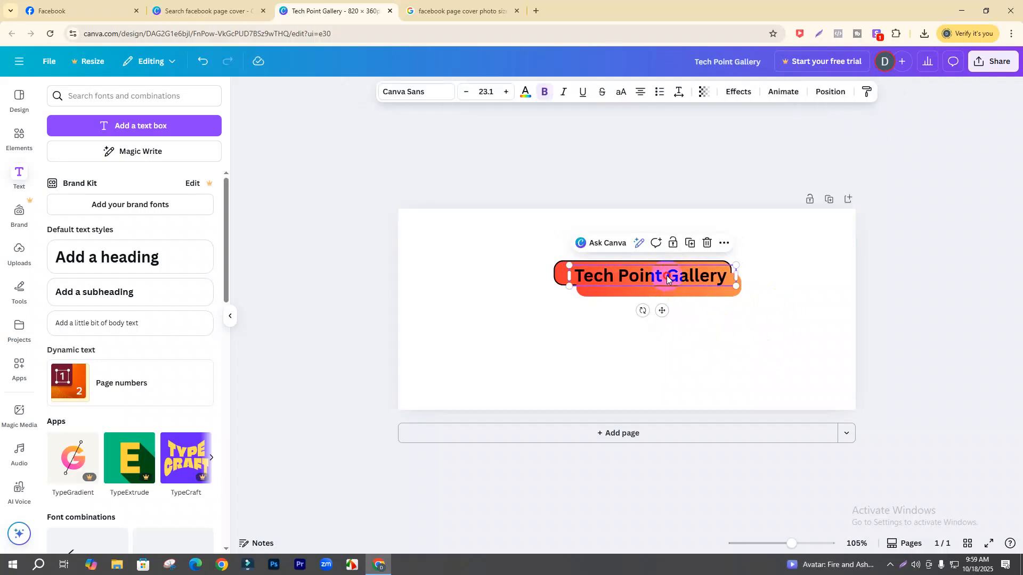
- Change the title font to Brick Sans, after trying Ahsing and XB Niloofar
left_click(417, 96)
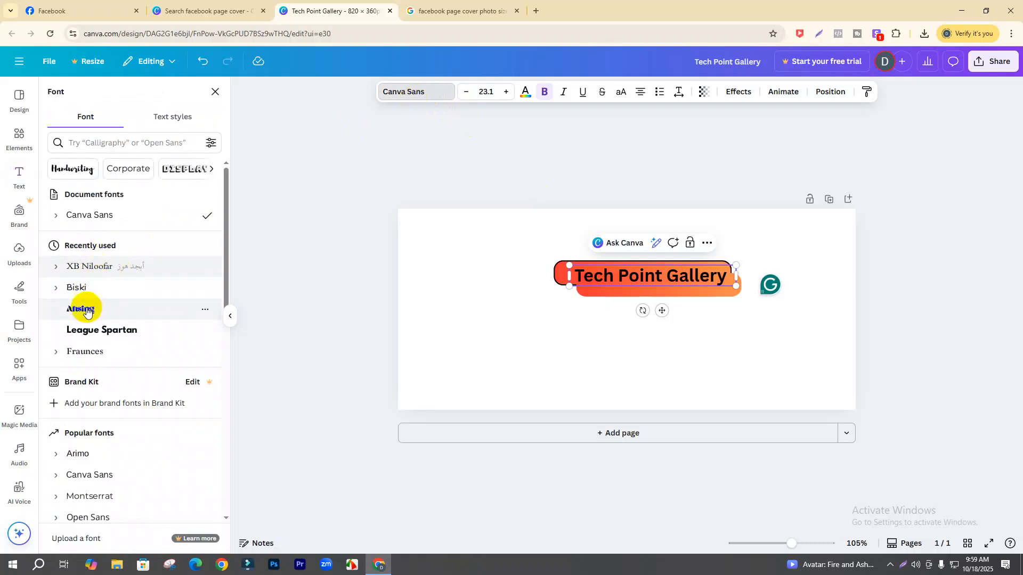
left_click(88, 311)
left_click(82, 275)
scroll(108, 373, "down", 5)
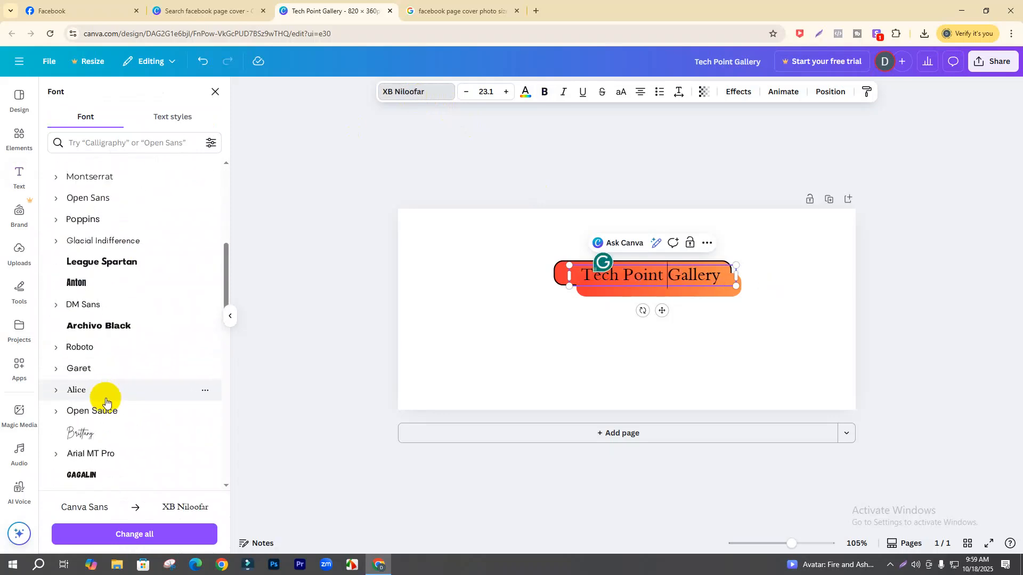
scroll(105, 400, "down", 15)
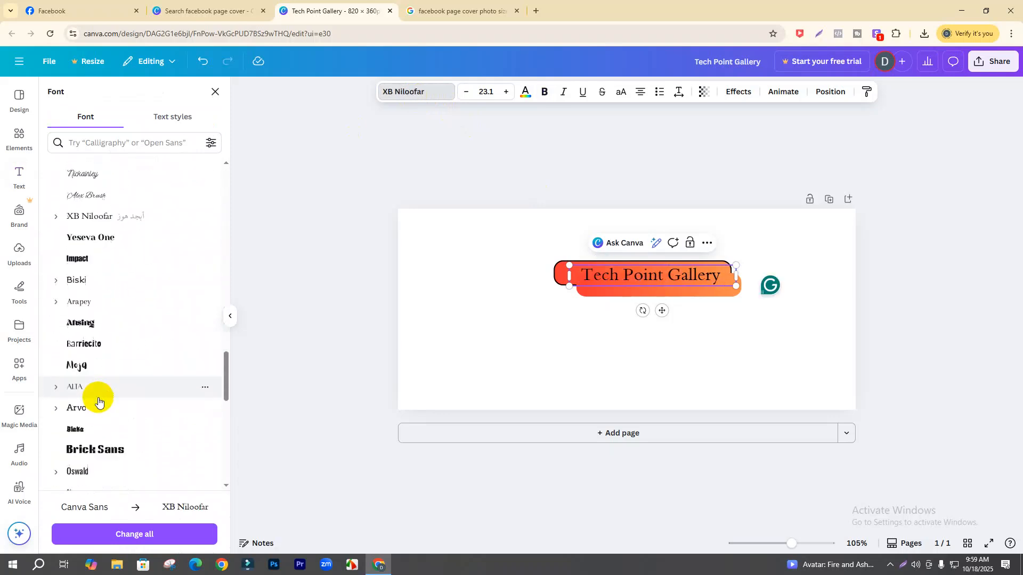
scroll(98, 402, "down", 3)
left_click(107, 367)
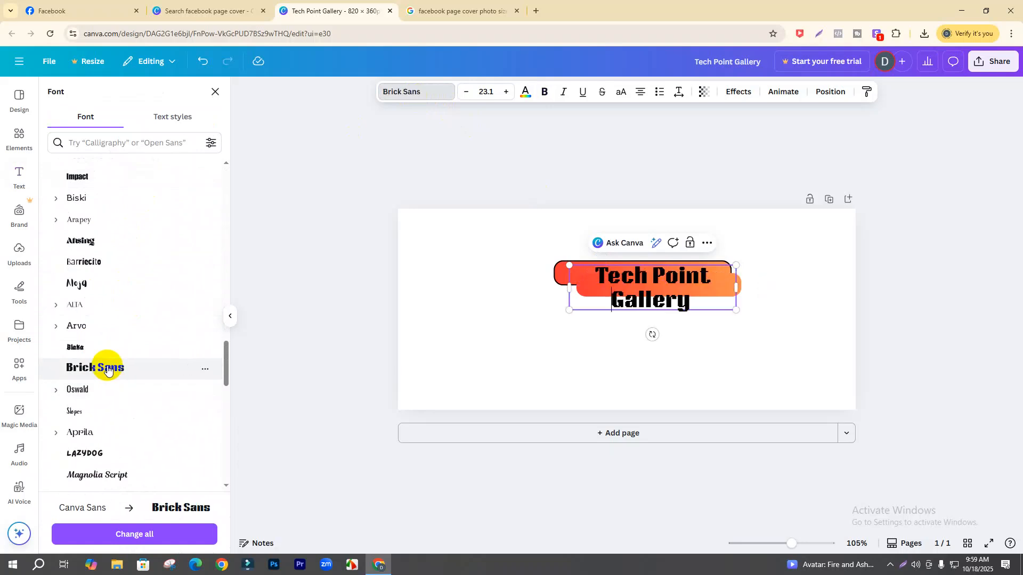
- Fit the title on one line at size 17.9 and reposition it over the orange bars
left_click(586, 299)
left_click_drag(565, 290, 510, 280)
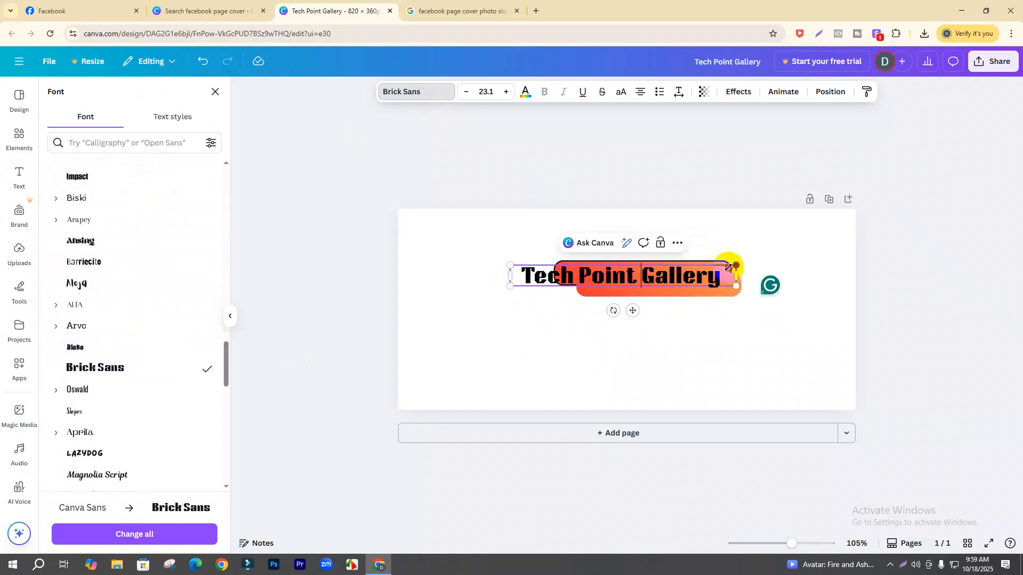
left_click_drag(729, 266, 680, 267)
left_click_drag(605, 311, 663, 311)
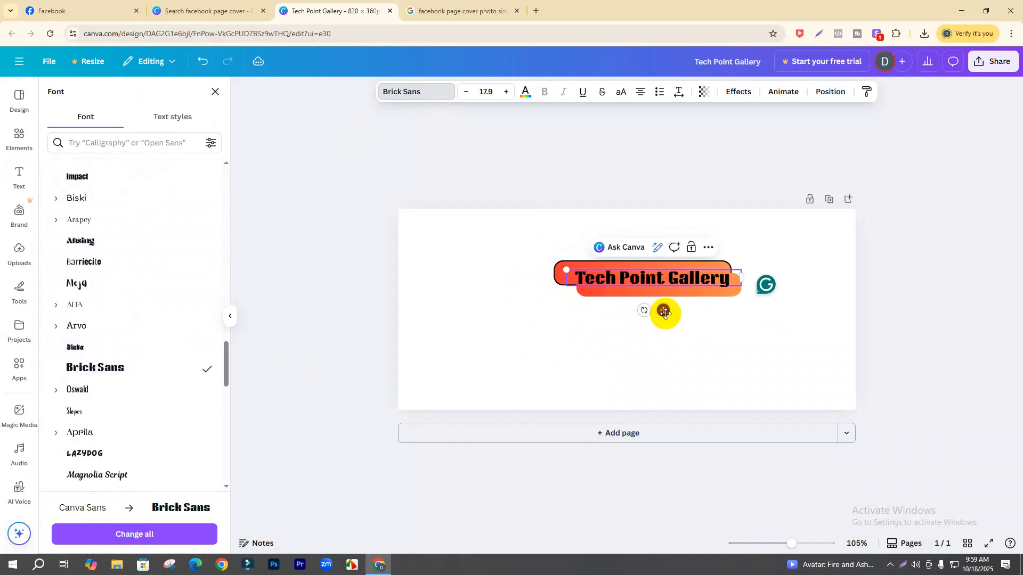
left_click(746, 340)
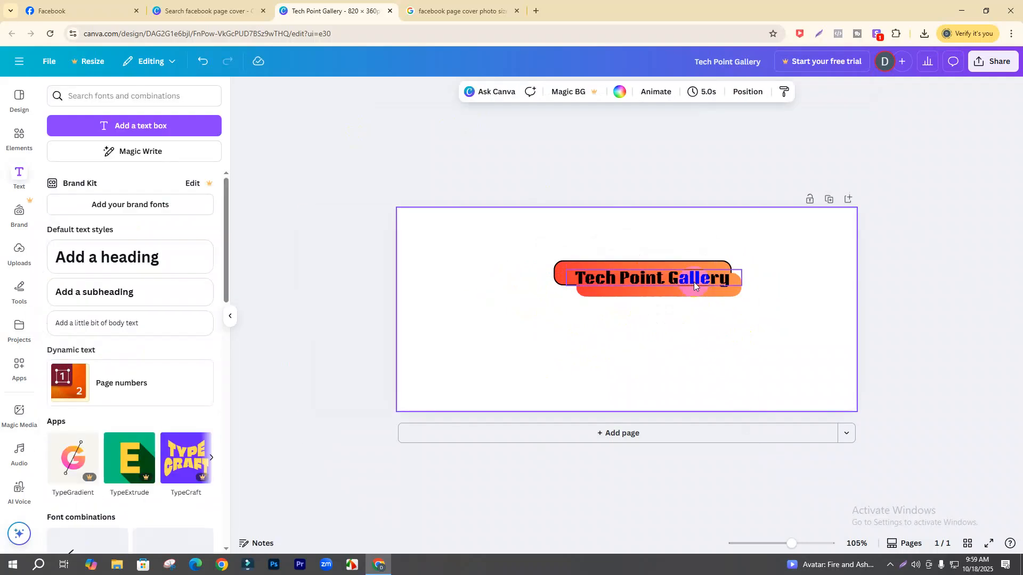
left_click(658, 277)
left_click(656, 279)
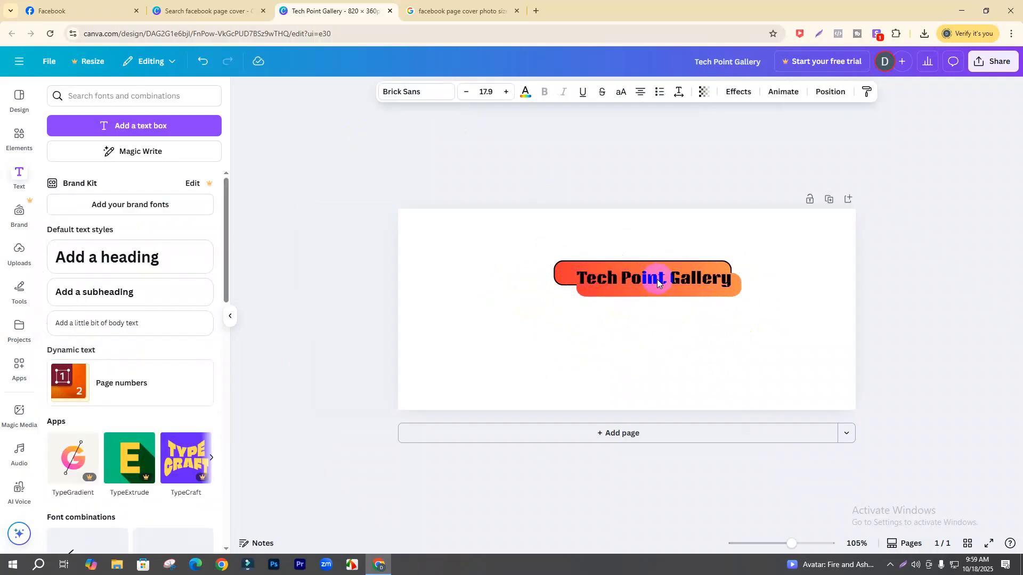
left_click(717, 335)
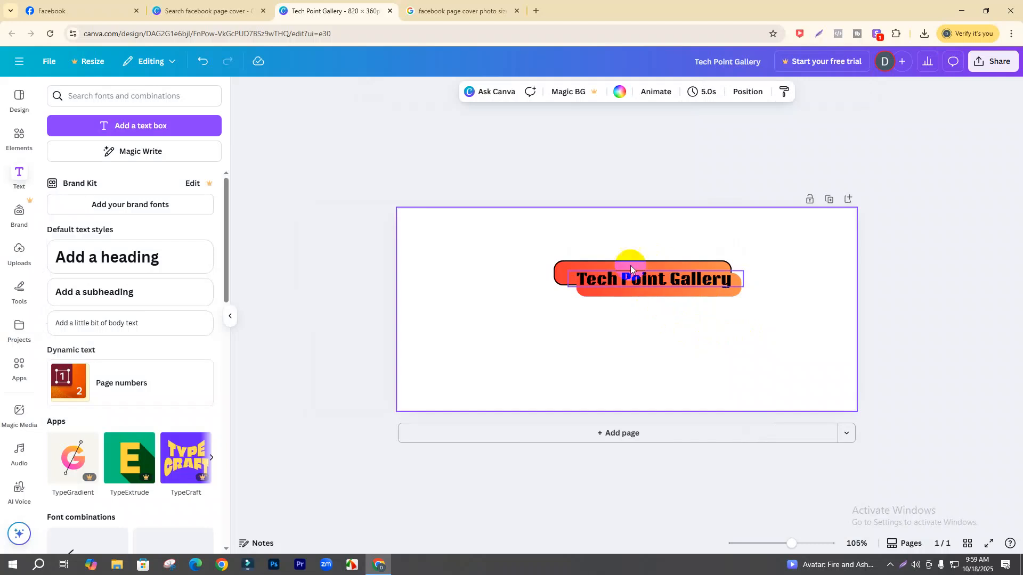
left_click(631, 286)
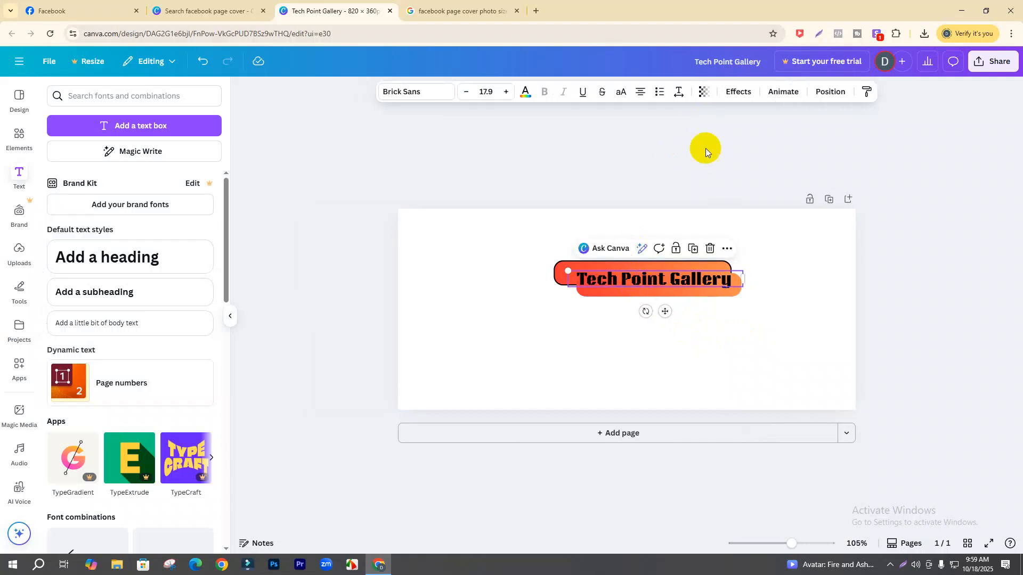
- Give the title a white Outline effect with thickness 109
left_click(737, 94)
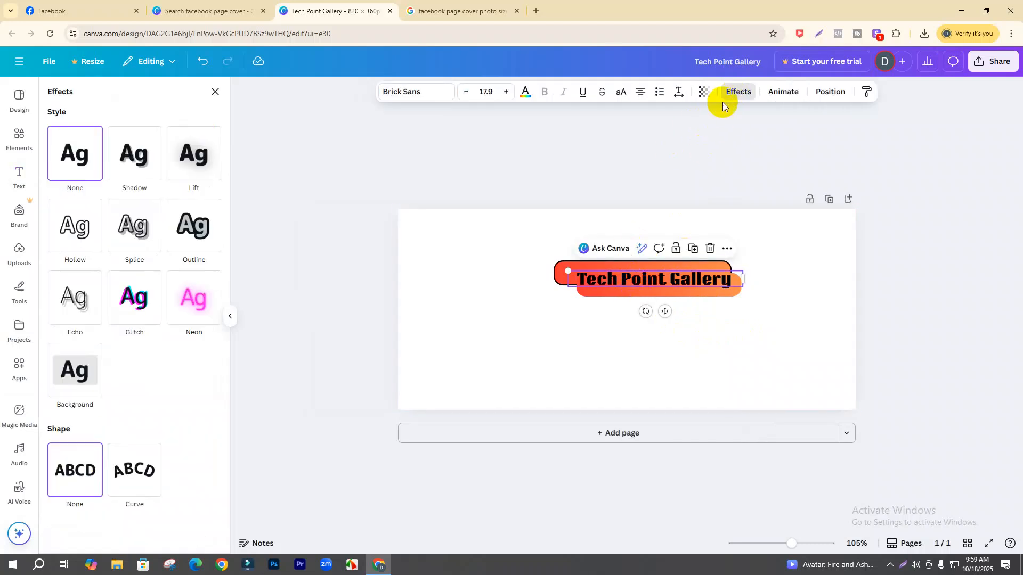
left_click(198, 229)
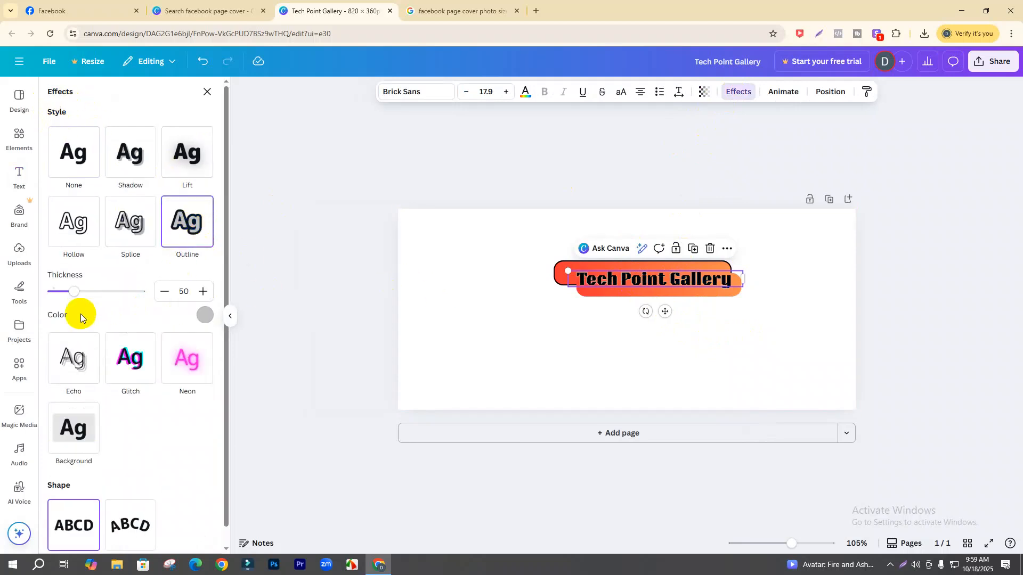
left_click_drag(74, 297, 85, 291)
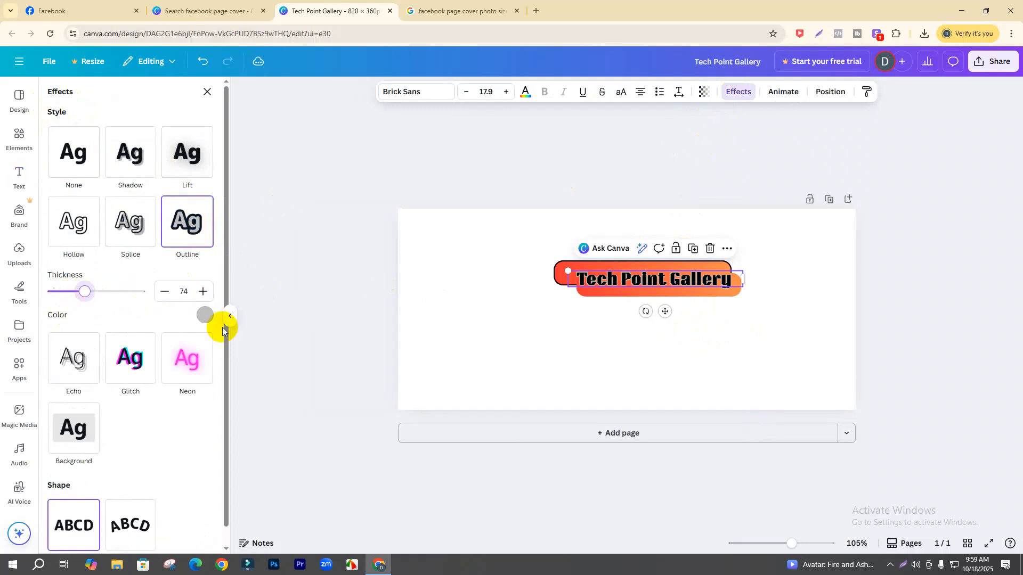
left_click(203, 319)
left_click(130, 366)
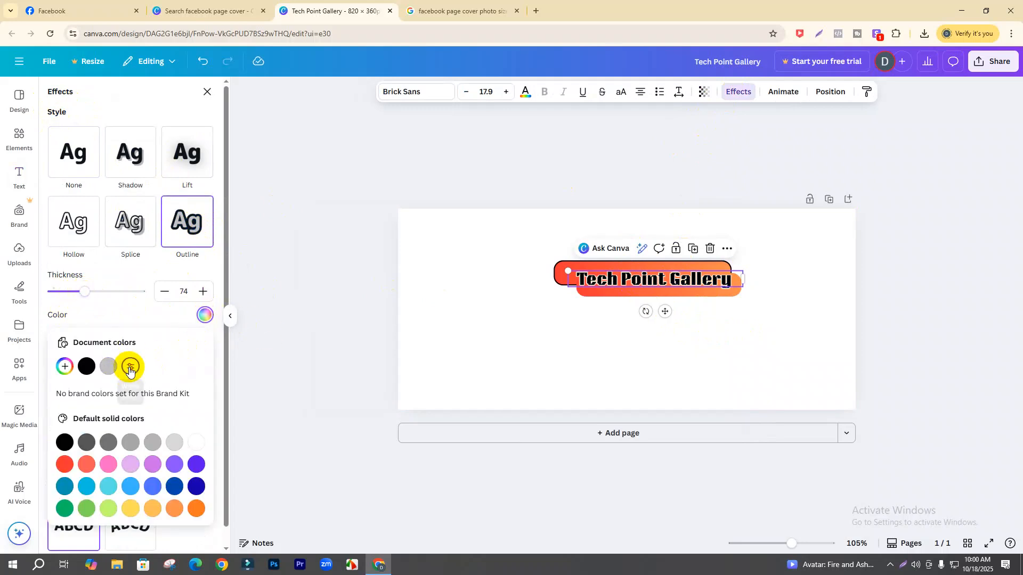
left_click_drag(84, 292, 101, 292)
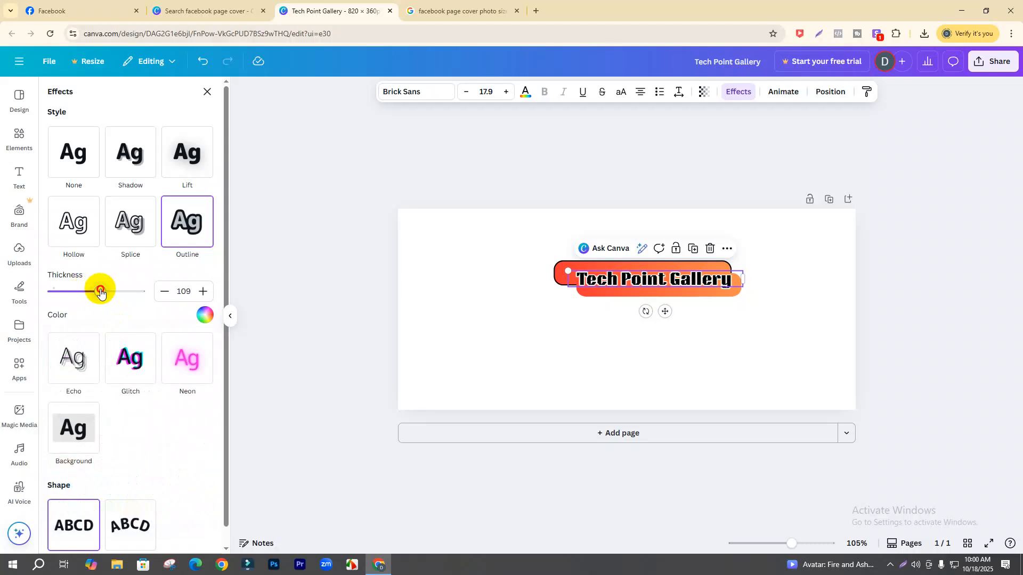
left_click(657, 340)
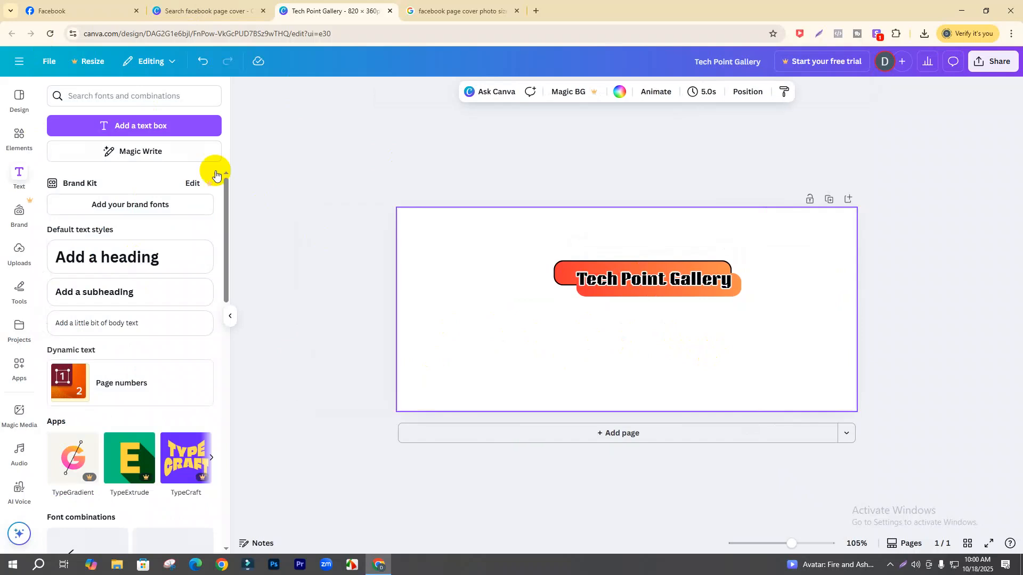
- Add a large circle tucked partly off the cover's lower-left corner
left_click(20, 135)
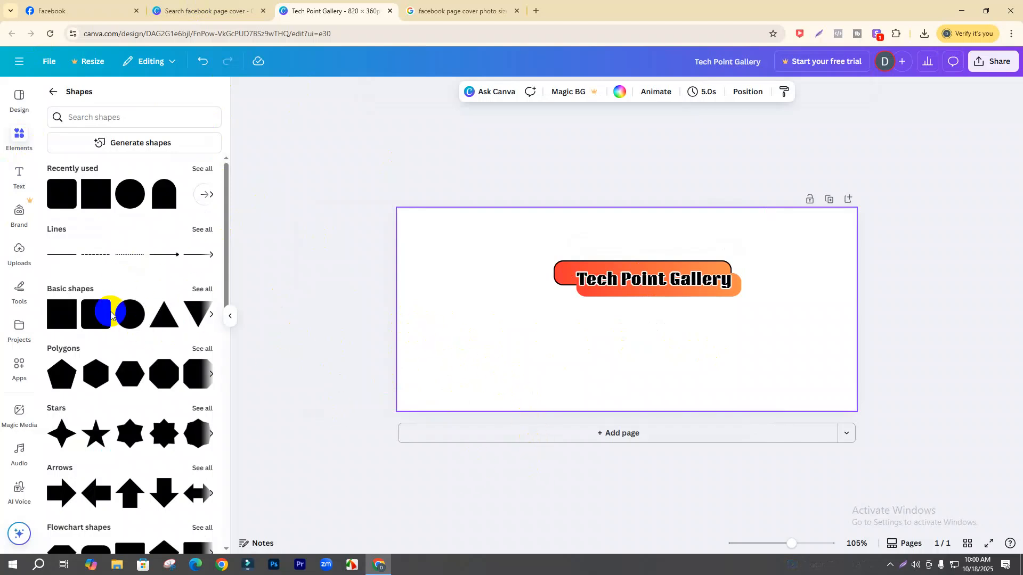
left_click(128, 321)
left_click(680, 341)
left_click_drag(638, 333, 549, 415)
left_click_drag(503, 361, 449, 370)
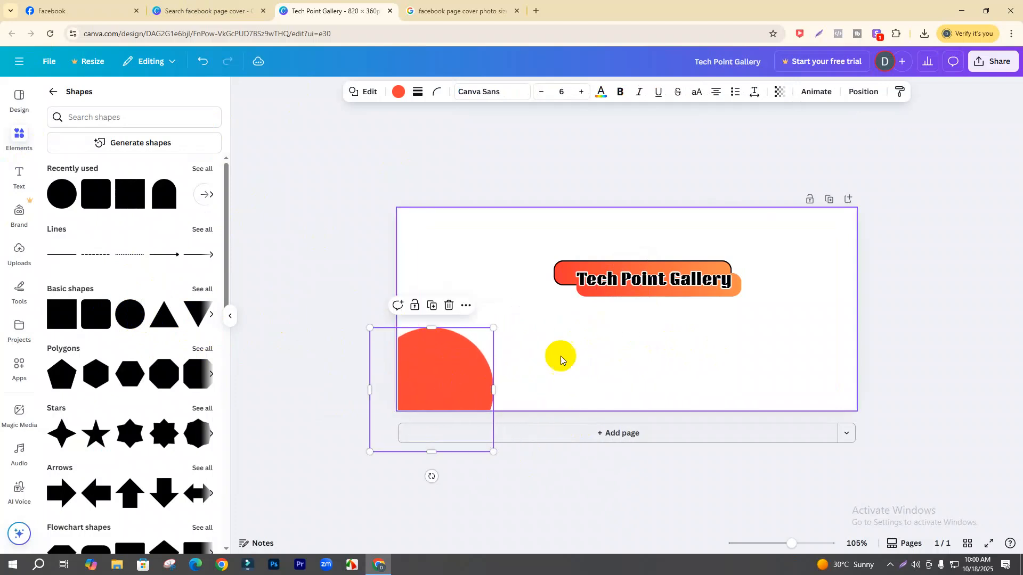
left_click(561, 359)
- Add a second 216×216 circle overlapping the first at lower-left
left_click(134, 320)
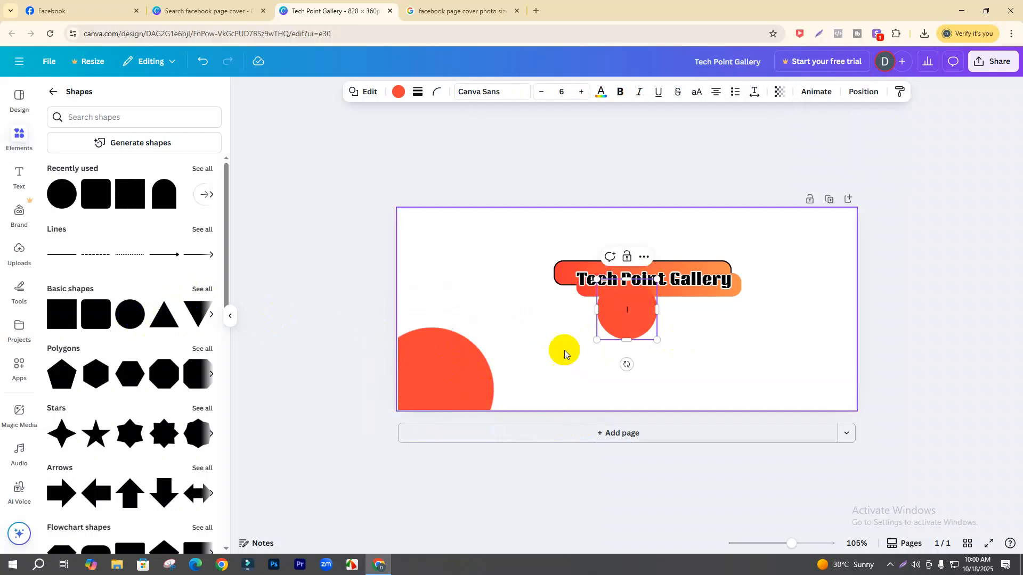
left_click_drag(639, 306, 483, 382)
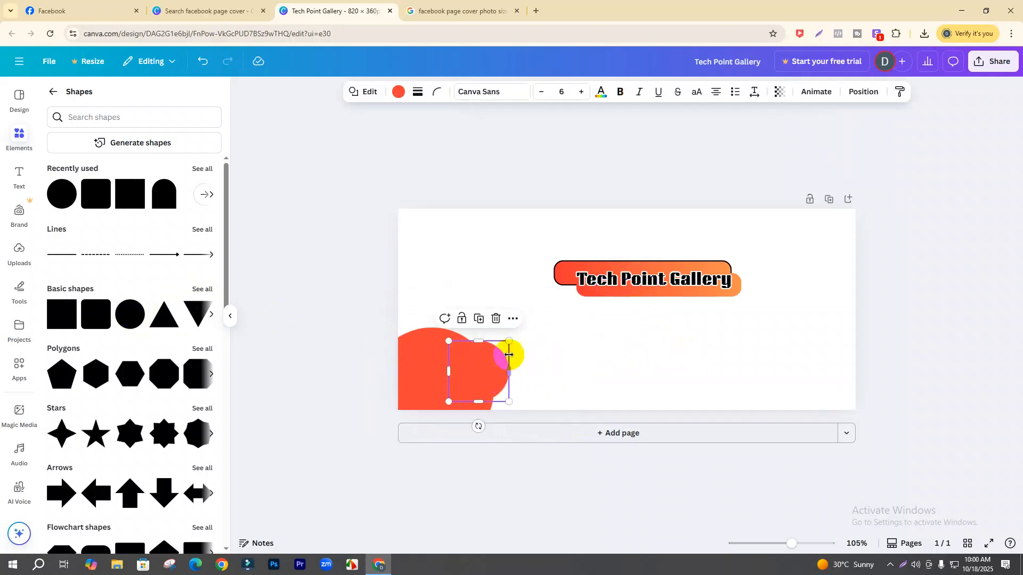
left_click_drag(508, 341, 497, 406)
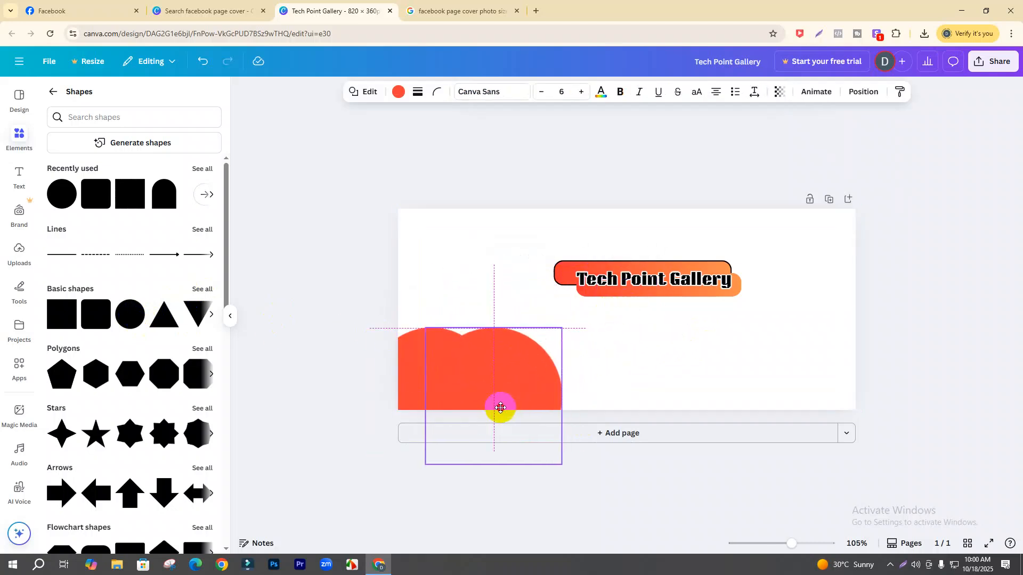
left_click_drag(552, 326, 529, 351)
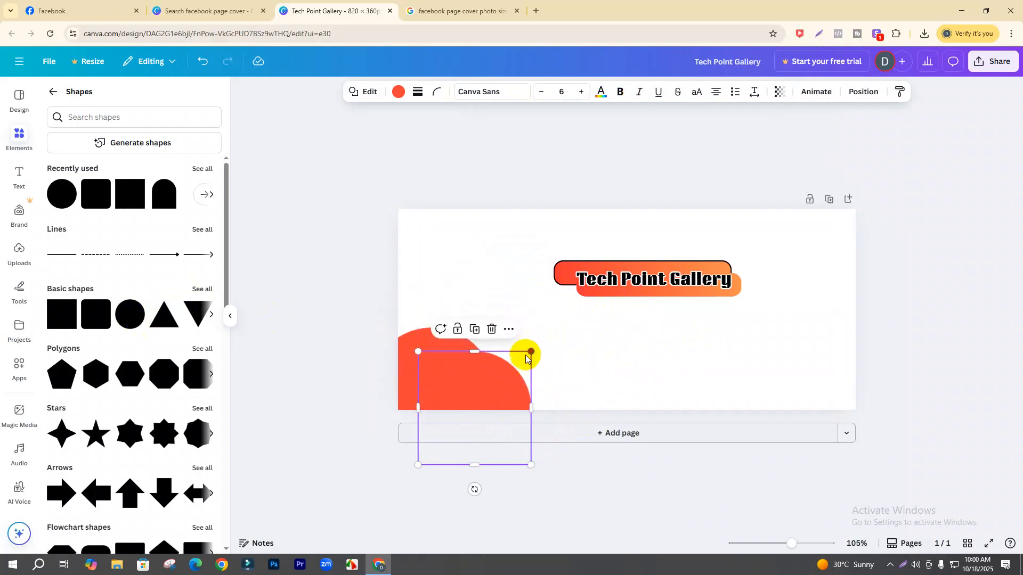
left_click_drag(500, 388, 493, 388)
left_click_drag(450, 350, 417, 342)
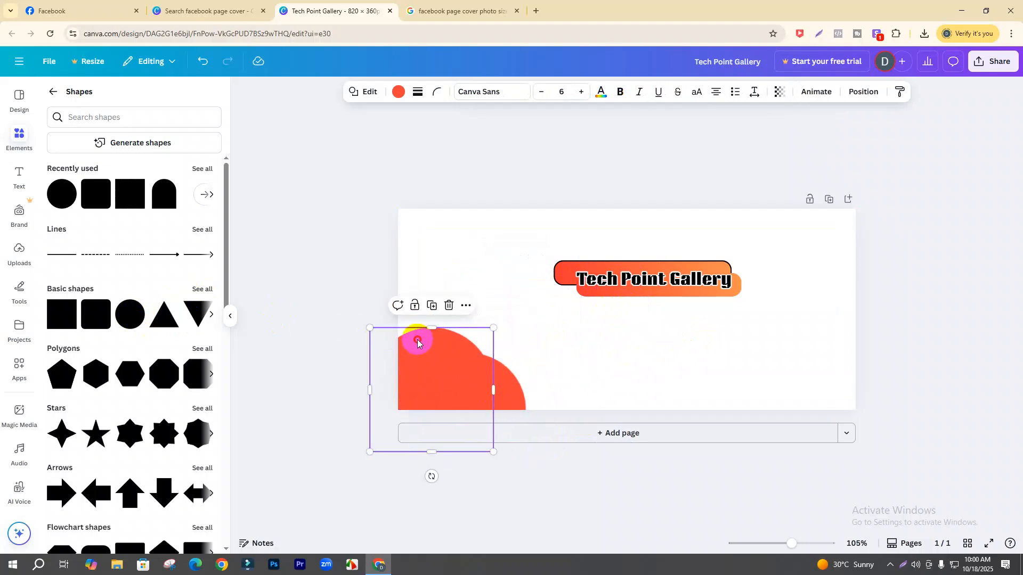
- Fill both circles with the teal-to-green default gradient
left_click(398, 91)
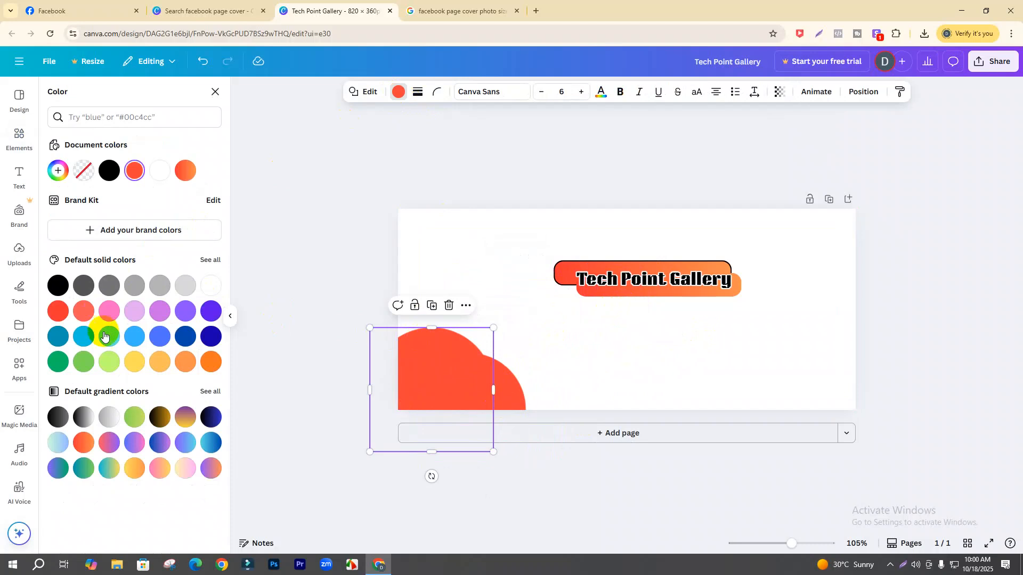
left_click(83, 468)
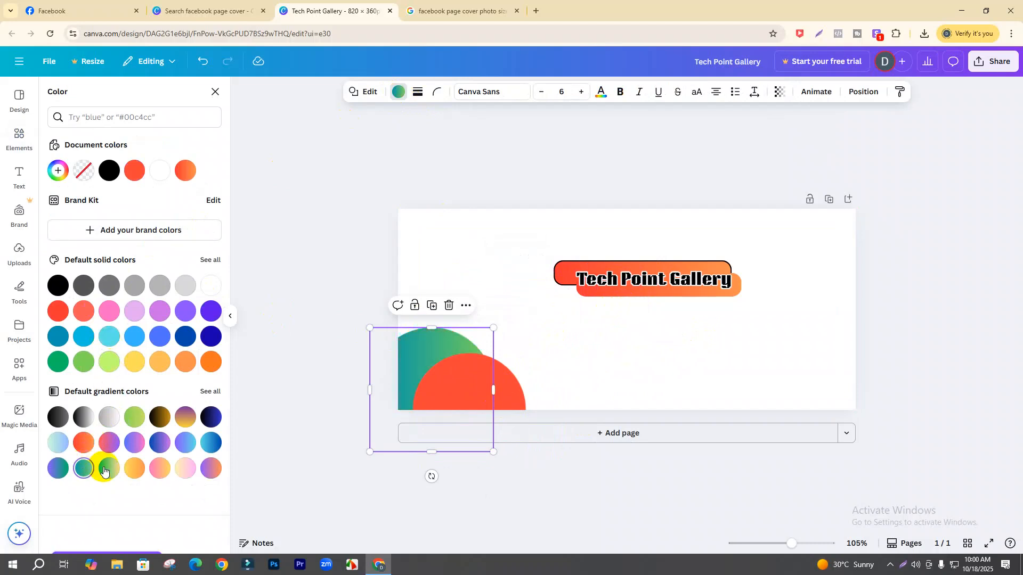
left_click(465, 386)
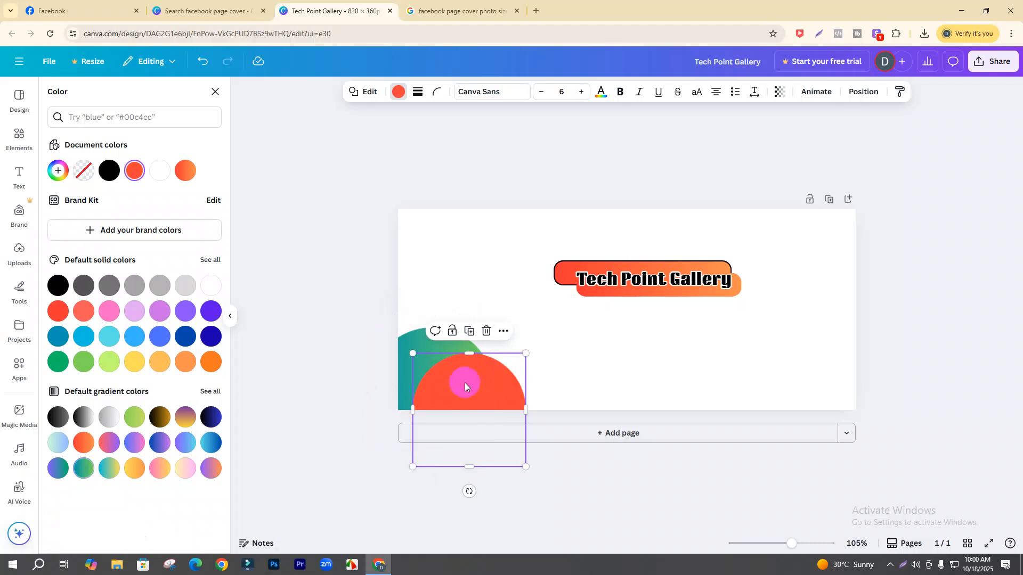
left_click(84, 468)
left_click(594, 343)
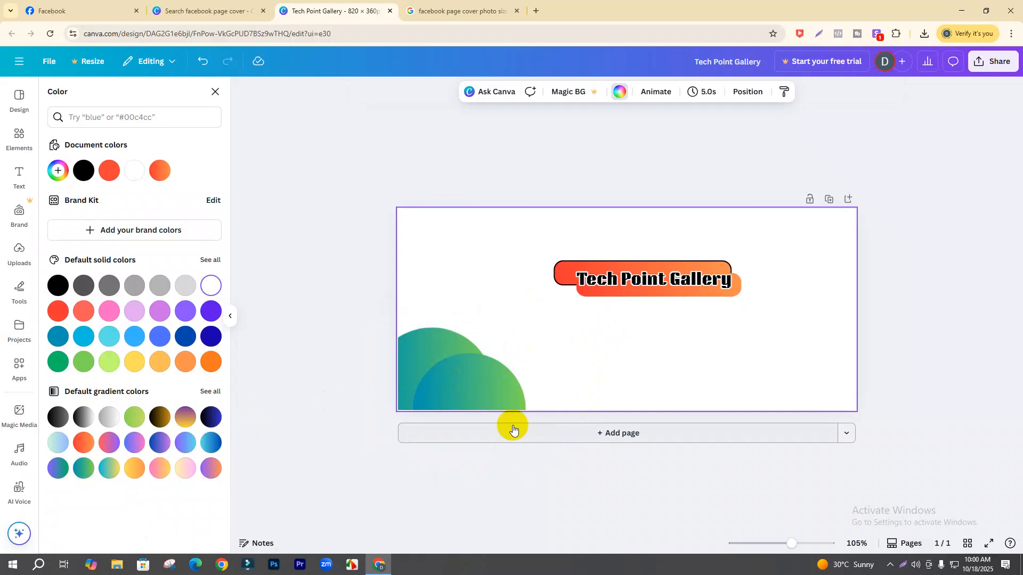
left_click(689, 382)
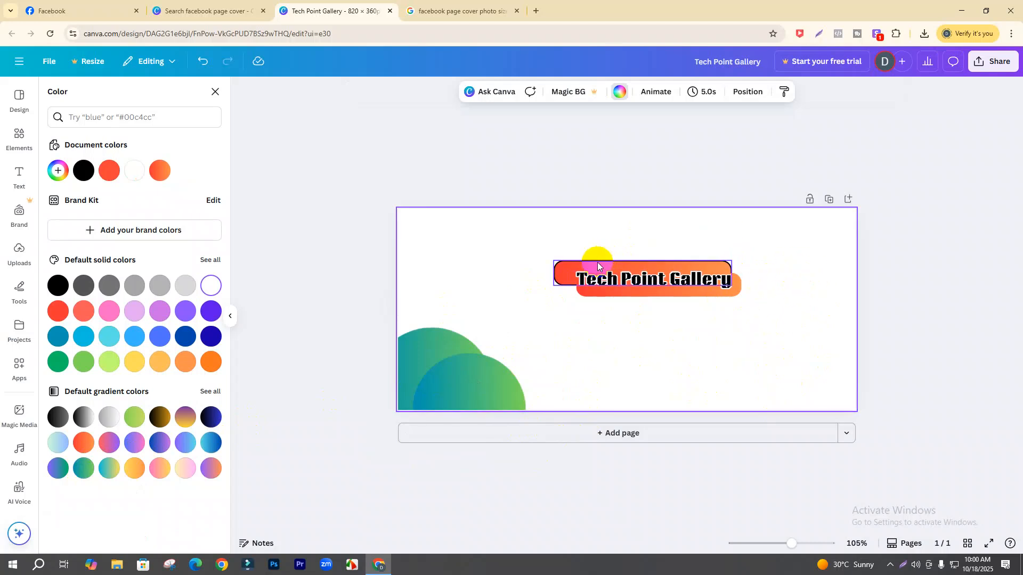
- Nudge the outlined banner bar and the title text one step left
left_click(580, 268)
key("Left")
key("Left")
key("Left")
key("Left")
key("Left")
key("Left")
key("Left")
key("Left")
key("Left")
key("Left")
key("Left")
key("Left")
key("Left")
key("Left")
key("Left")
key("Left")
key("Left")
key("Left")
key("Left")
key("Left")
left_click(621, 279)
key("Left")
key("Left")
key("Left")
key("Left")
key("Left")
key("Left")
key("Left")
key("Left")
key("Left")
key("Left")
key("Left")
key("Left")
key("Left")
key("Left")
key("Left")
key("Left")
key("Left")
key("Left")
key("Left")
key("Left")
key("Left")
key("Left")
key("Left")
key("Left")
key("Left")
key("Left")
key("Left")
key("Left")
- Nudge the lower orange bar left to realign it with the title
left_click(732, 293)
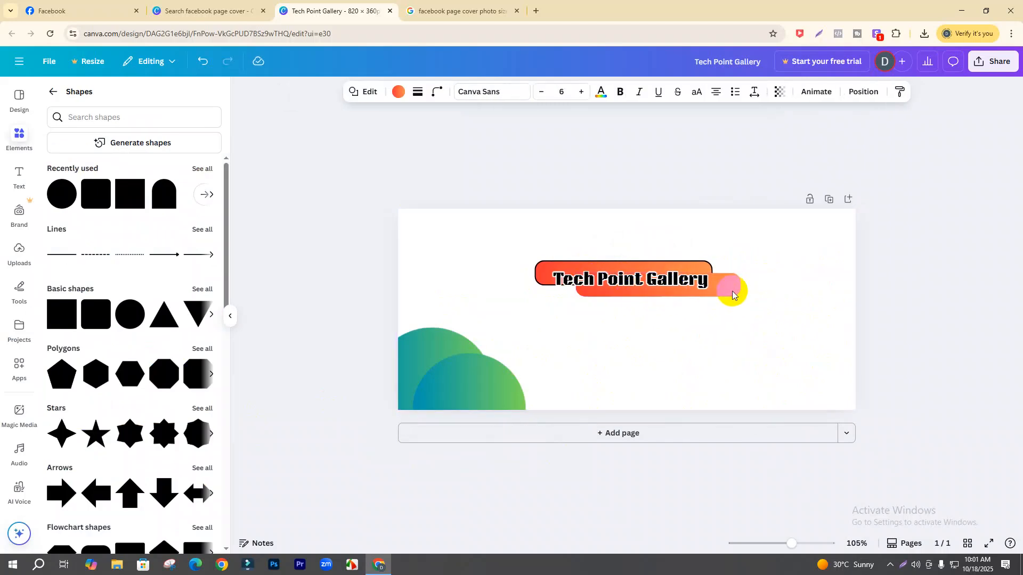
left_click(741, 291)
left_click(734, 291)
key("Left")
key("Left")
key("Left")
key("Left")
key("Left")
key("Left")
key("Left")
key("Left")
key("Left")
key("Left")
key("Left")
key("Left")
key("Left")
key("Left")
key("Left")
key("Left")
key("Left")
key("Left")
key("Left")
key("Left")
key("Left")
key("Left")
key("Left")
key("Left")
key("Left")
key("Left")
key("Left")
key("Left")
key("Left")
key("Left")
key("Left")
key("Left")
key("Left")
key("Left")
key("Left")
key("Left")
key("Left")
key("Left")
key("Left")
key("Left")
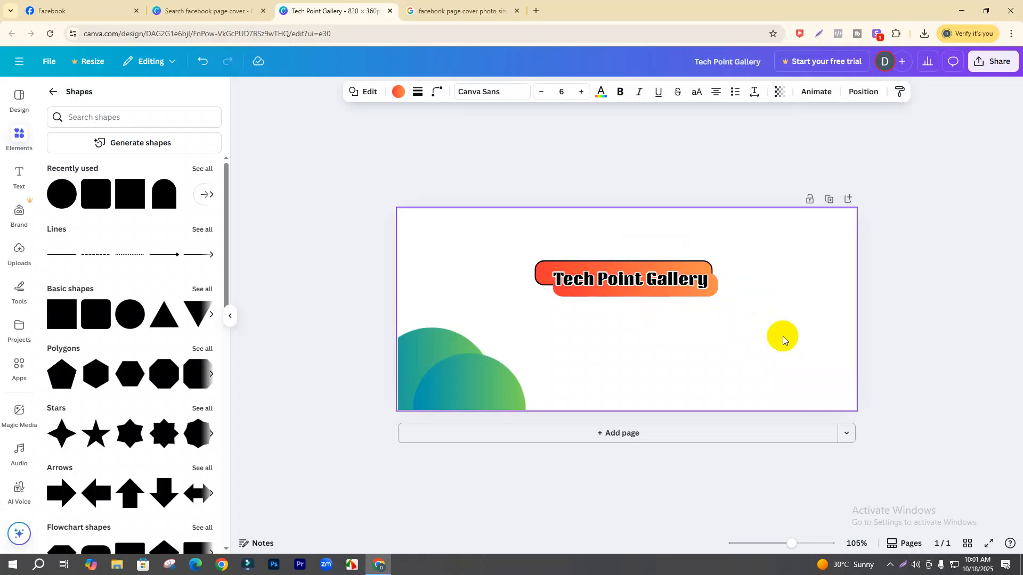
key("Left")
left_click(540, 273)
left_click(579, 276)
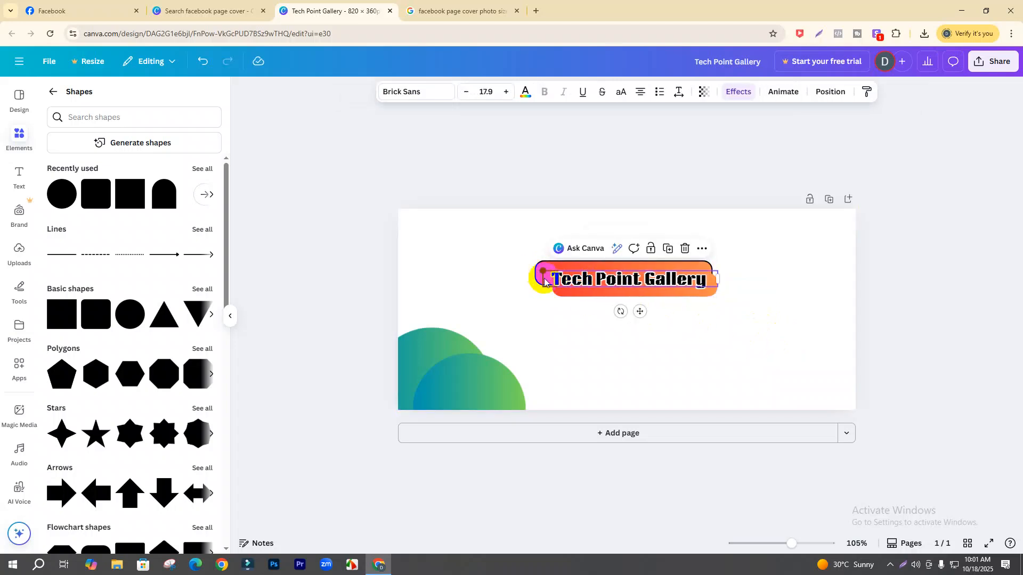
left_click(561, 292)
key("Left")
key("Left")
key("Left")
key("Left")
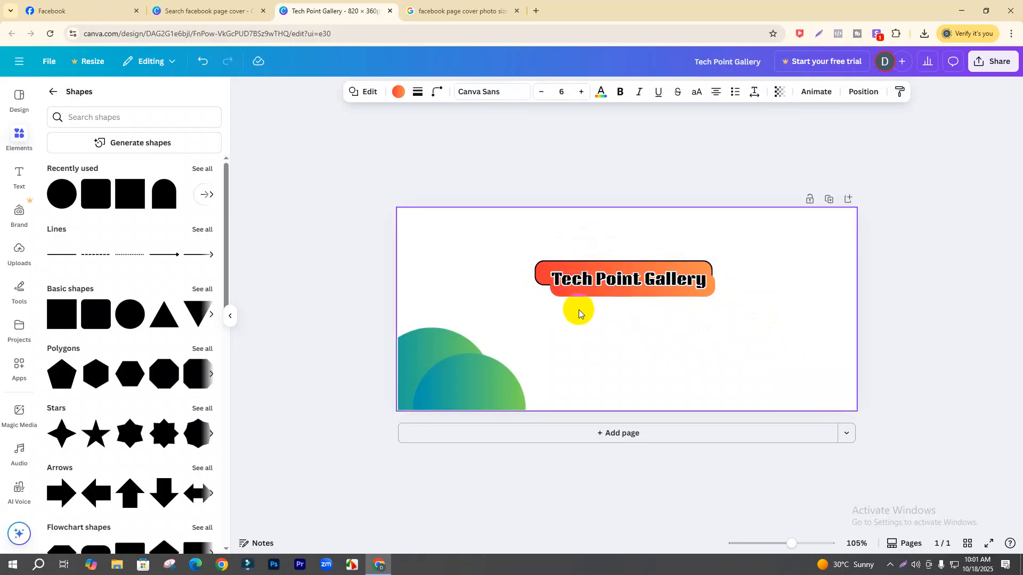
key("Right")
key("Right")
key("Right")
key("Right")
key("Right")
key("Right")
key("Right")
key("Right")
- Group the title with both banner bars, move them lower, then ungroup
left_click_drag(701, 324, 527, 253)
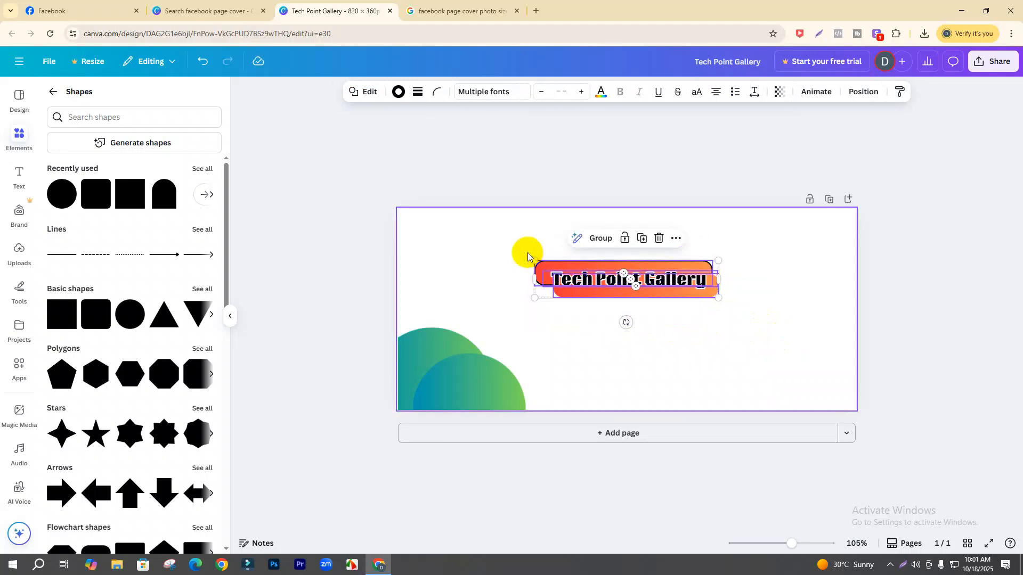
key("ctrl+g")
mouse_move(628, 284)
left_mouse_down()
mouse_move(714, 333)
mouse_move(616, 284)
mouse_move(627, 299)
left_mouse_up()
left_click(715, 346)
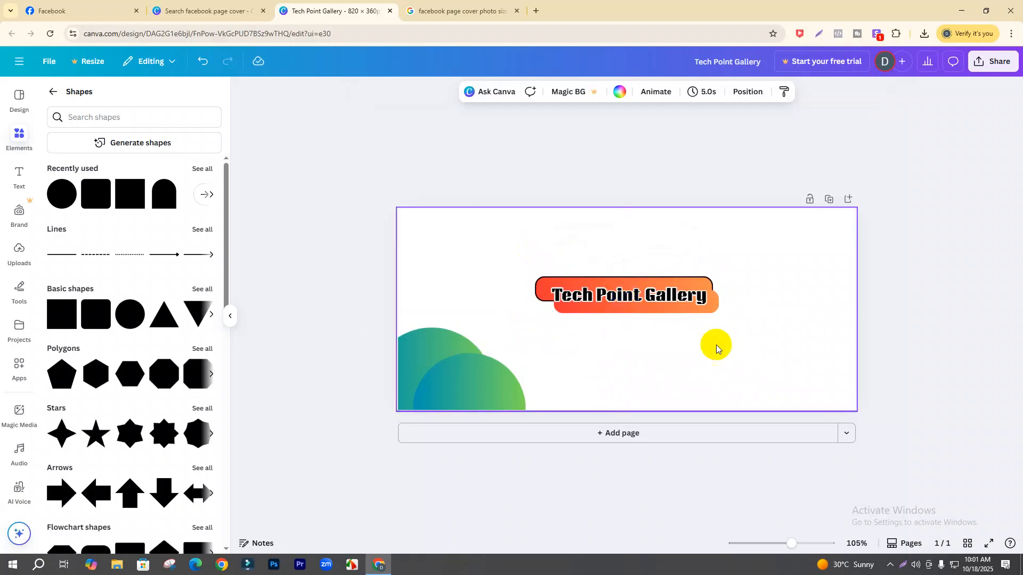
left_click(622, 314)
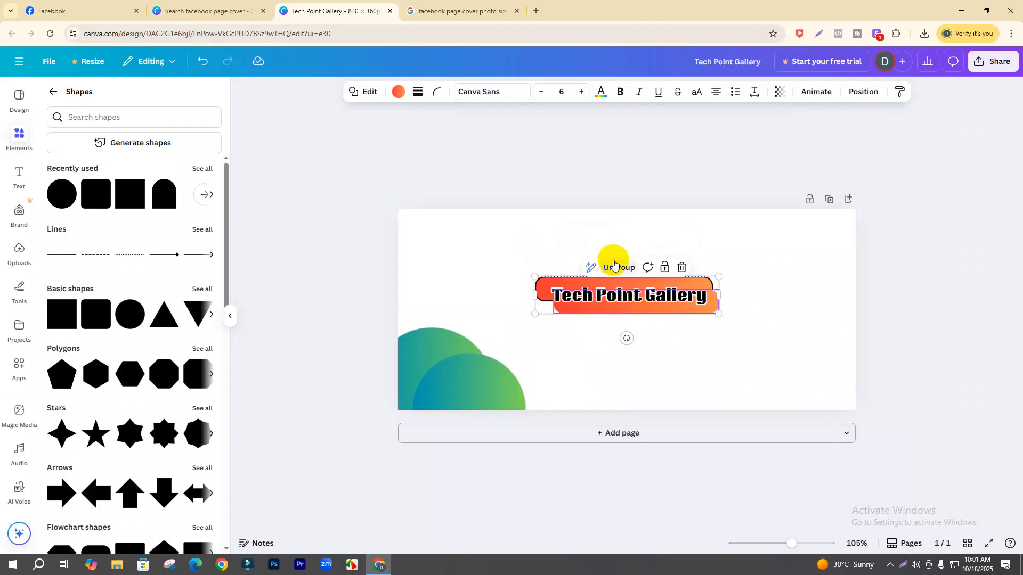
left_click(616, 266)
- Widen the lower orange bar so it extends past the title text
left_click(727, 334)
left_click(649, 305)
key("Left")
key("Left")
key("Left")
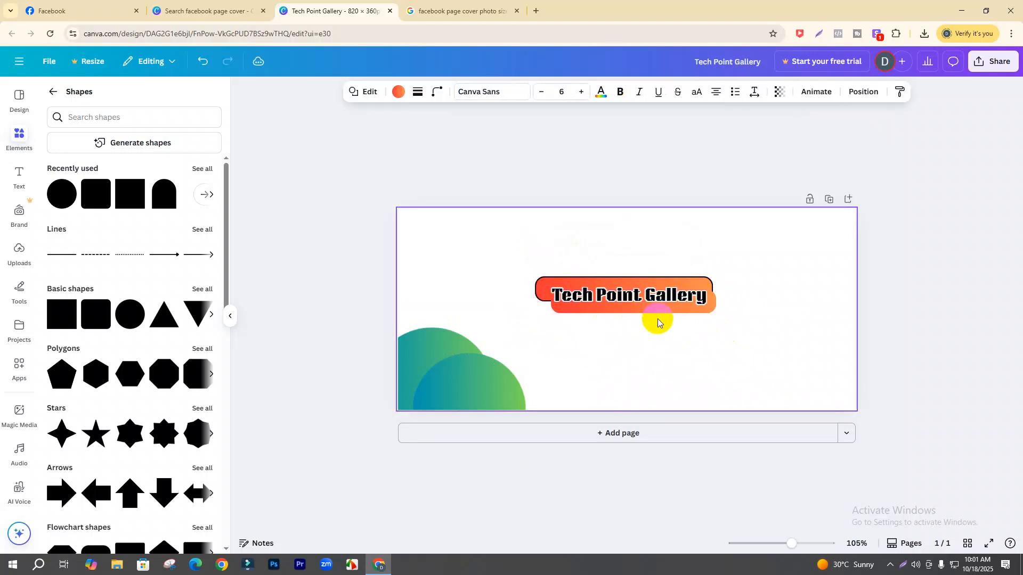
left_click_drag(715, 304, 693, 296)
left_click(745, 349)
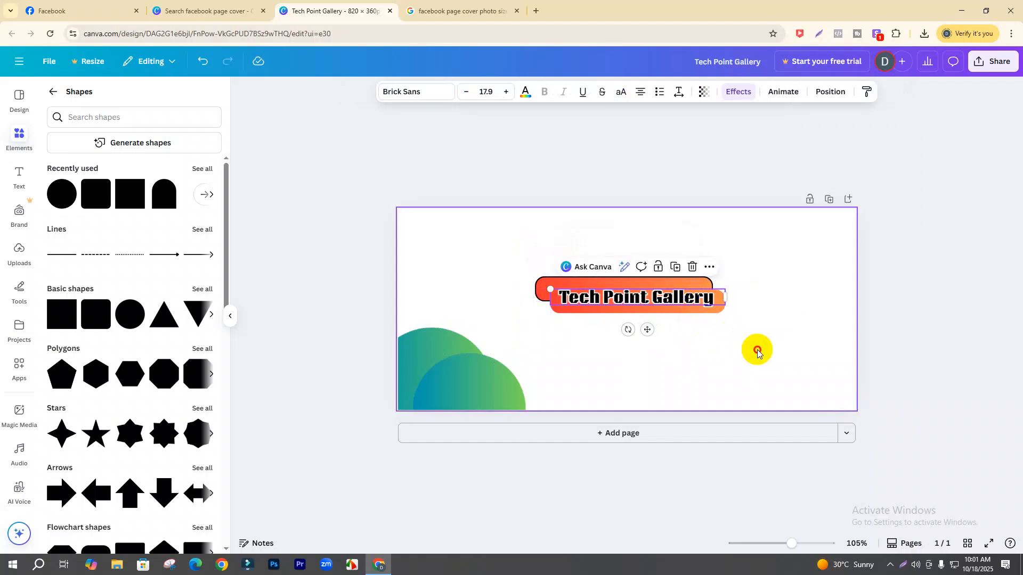
left_click(756, 349)
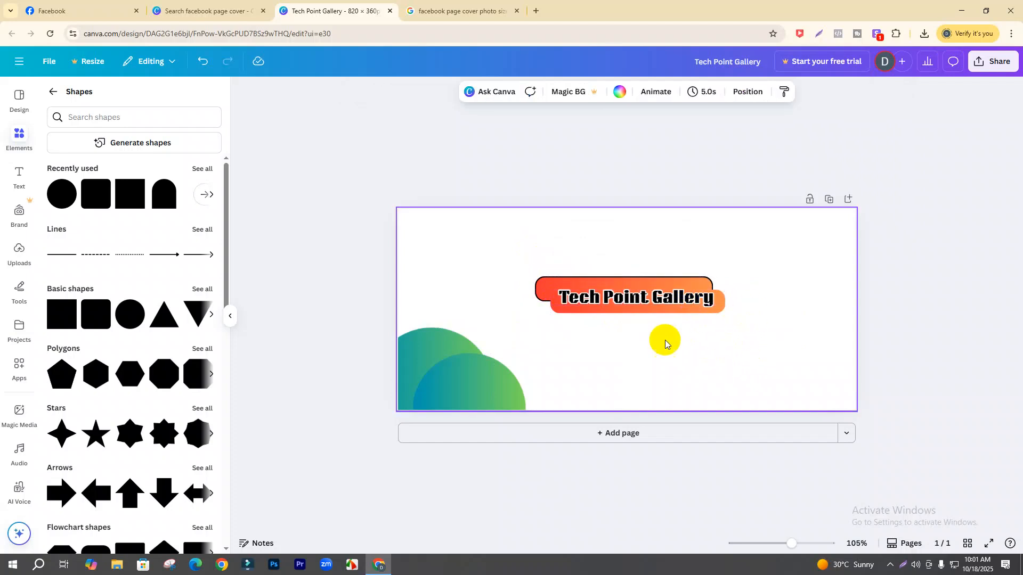
- Search the shapes for 'photo frame'
left_click(16, 143)
left_click(128, 126)
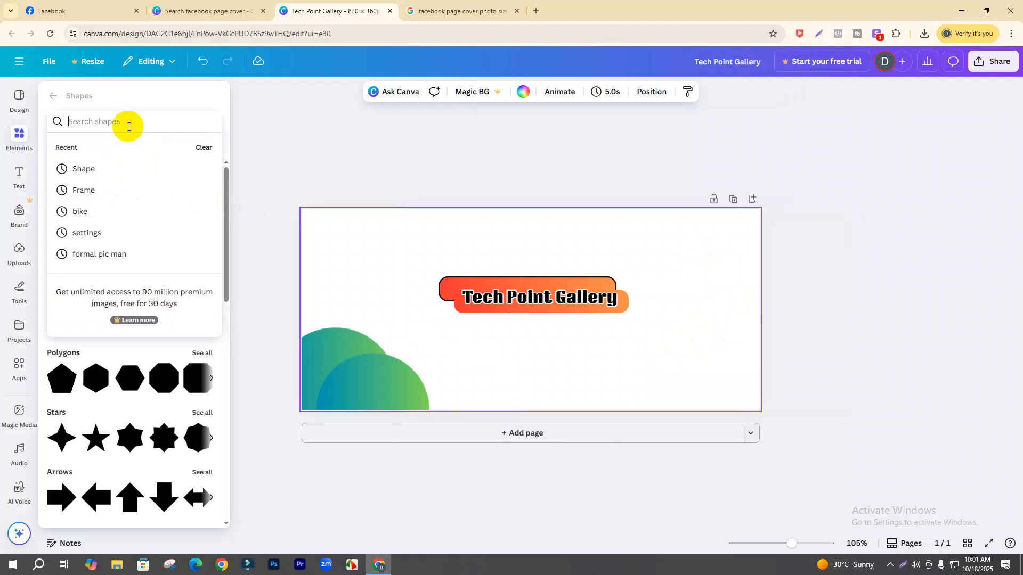
type("p")
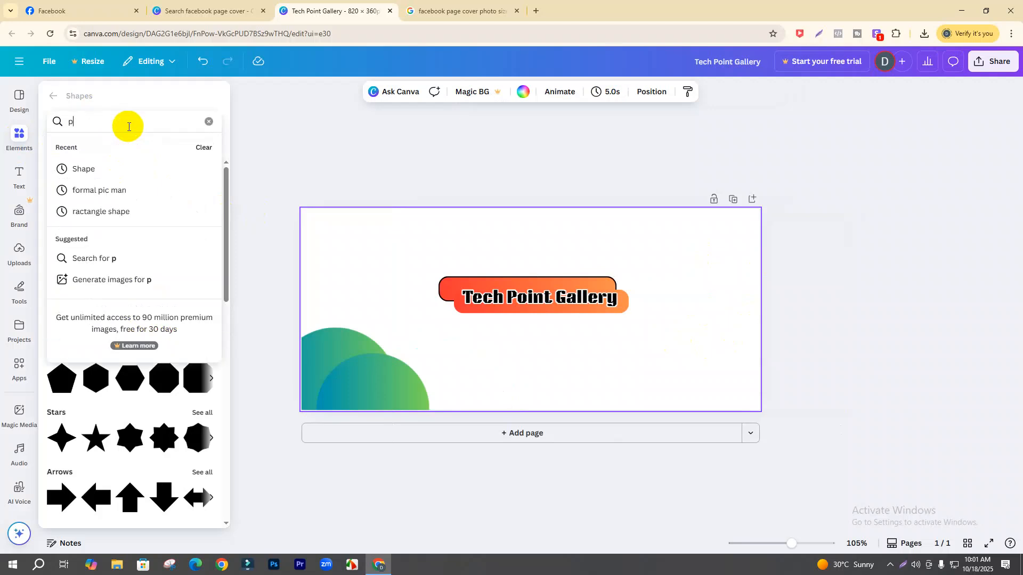
type("hoto fram")
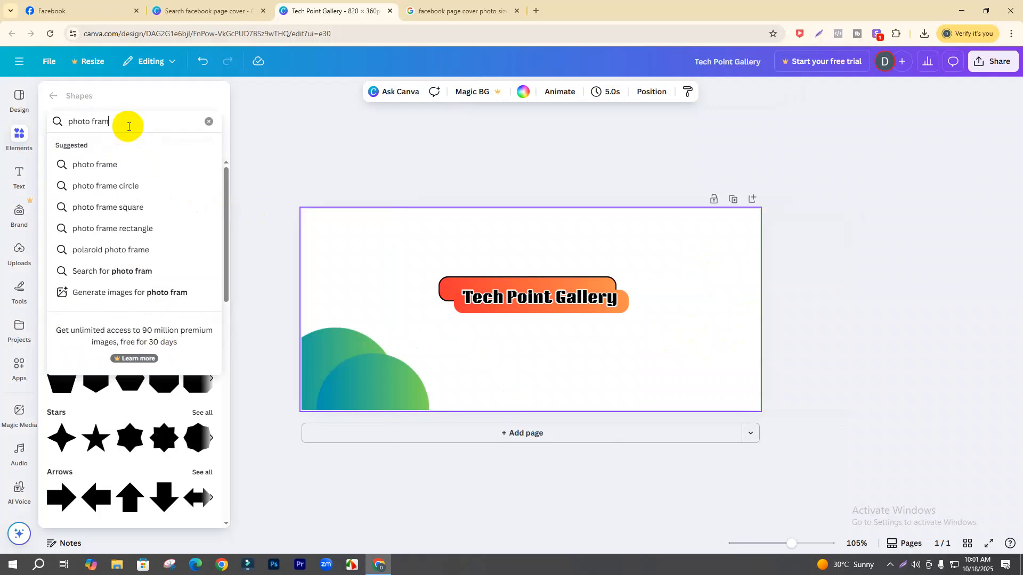
key("Return")
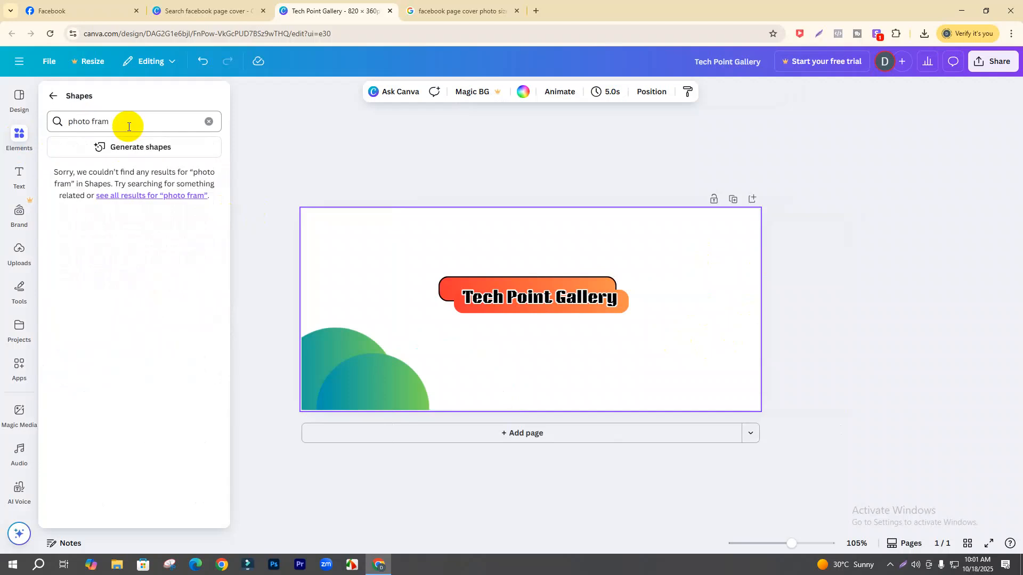
left_click(128, 126)
key("BackSpace")
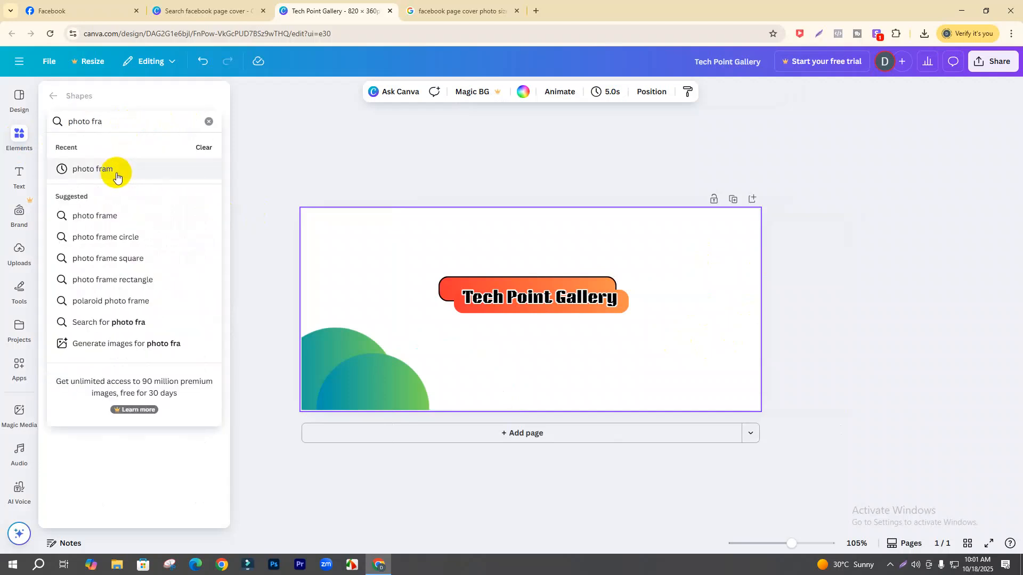
left_click(110, 216)
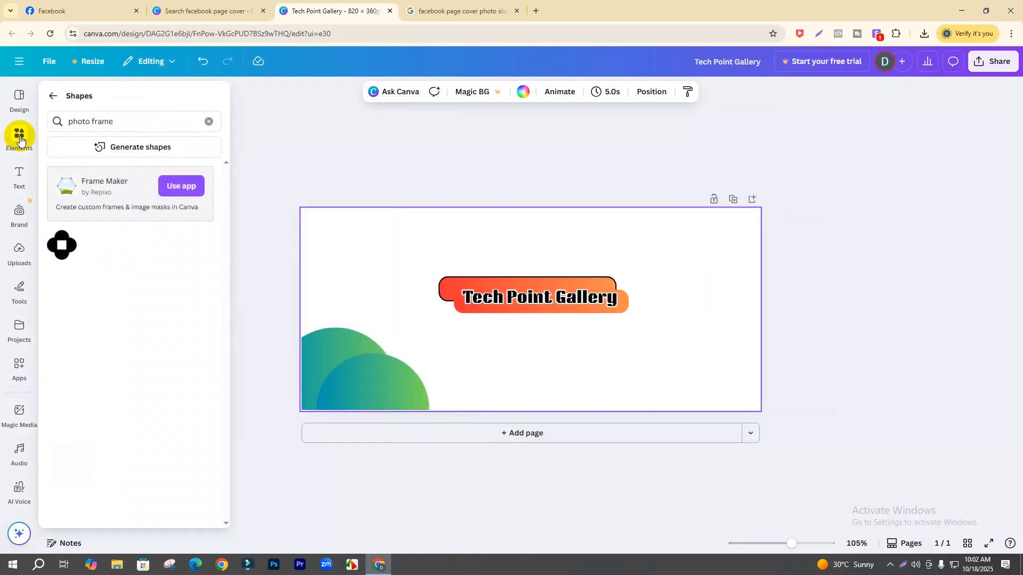
- Return to Elements and show all recently used elements
left_click(55, 96)
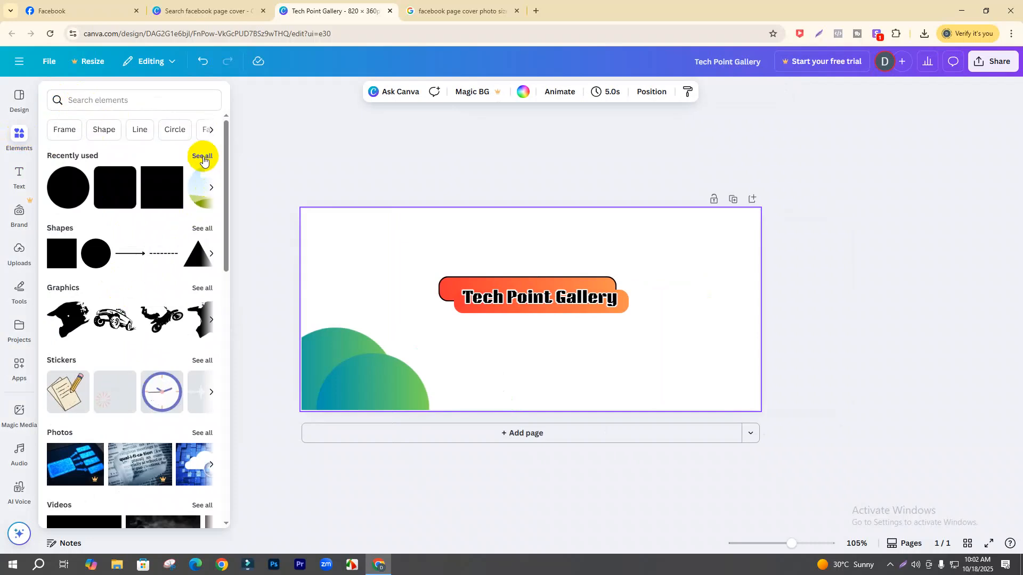
left_click(203, 158)
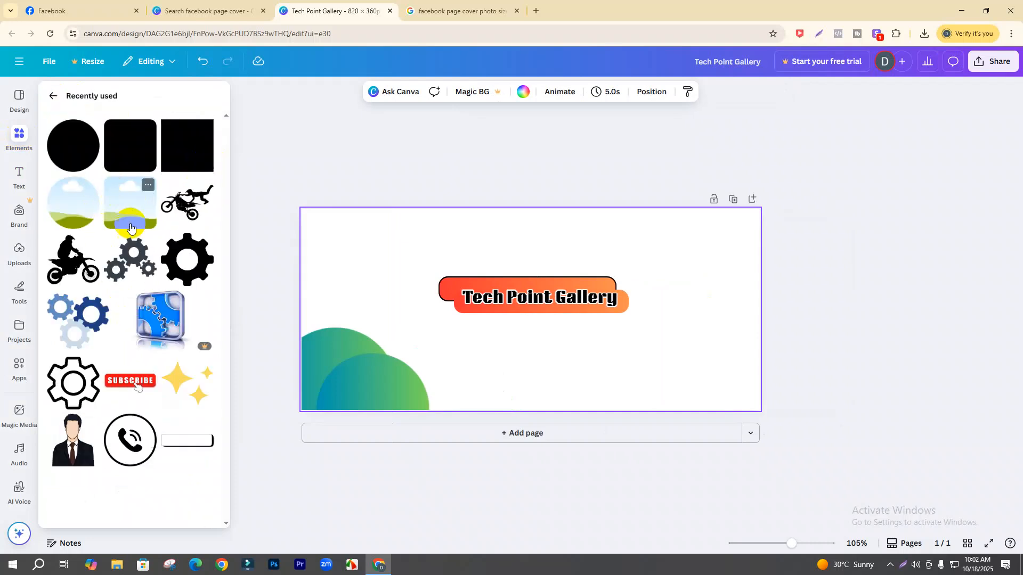
left_click(320, 269)
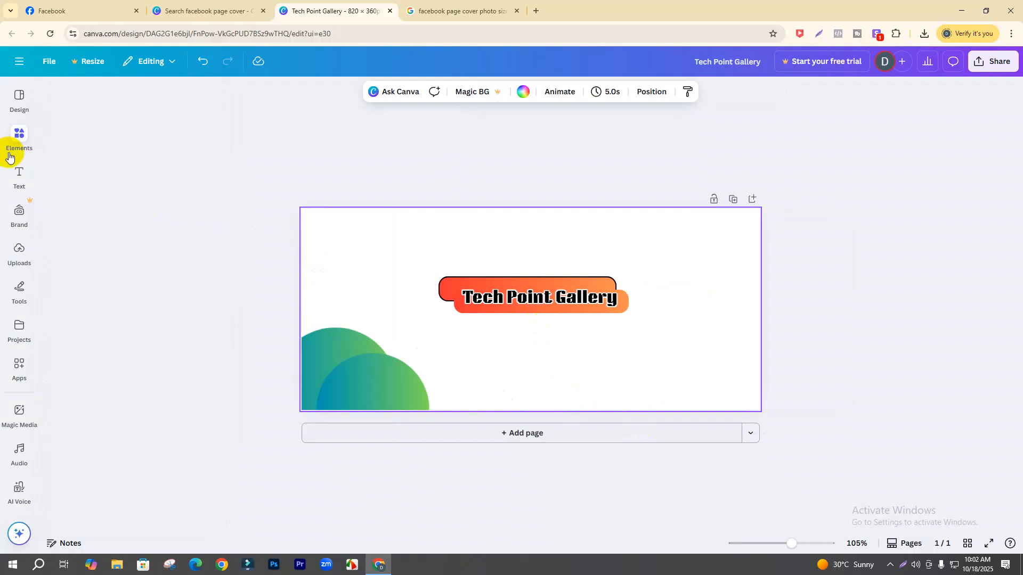
left_click(21, 141)
- Add a tilted landscape image frame and size it on the right beside the title
left_click(131, 212)
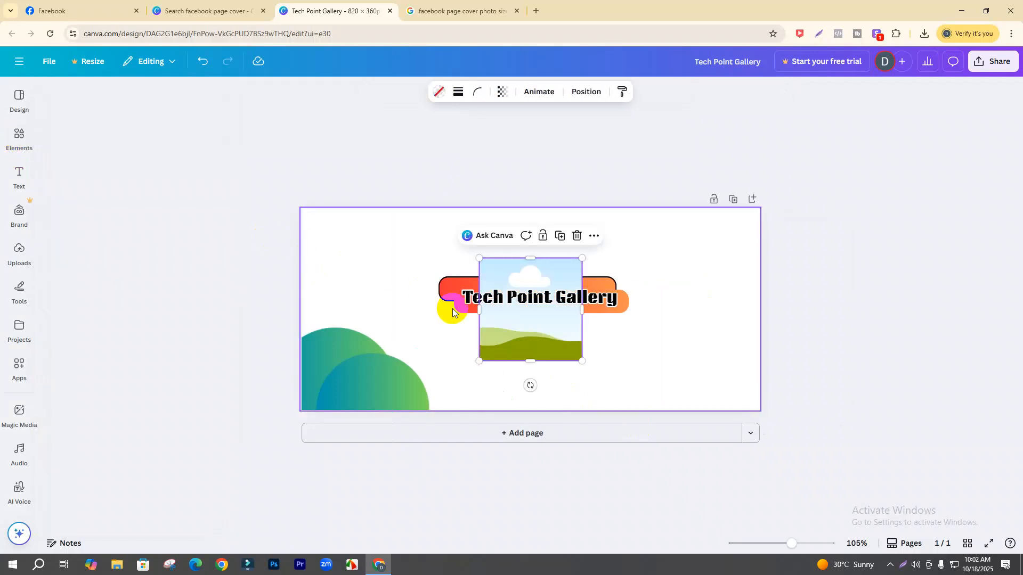
left_click_drag(514, 335, 639, 350)
left_click_drag(709, 375, 628, 376)
left_click(620, 382)
left_click_drag(661, 323, 658, 324)
left_click(692, 340)
left_click(666, 327)
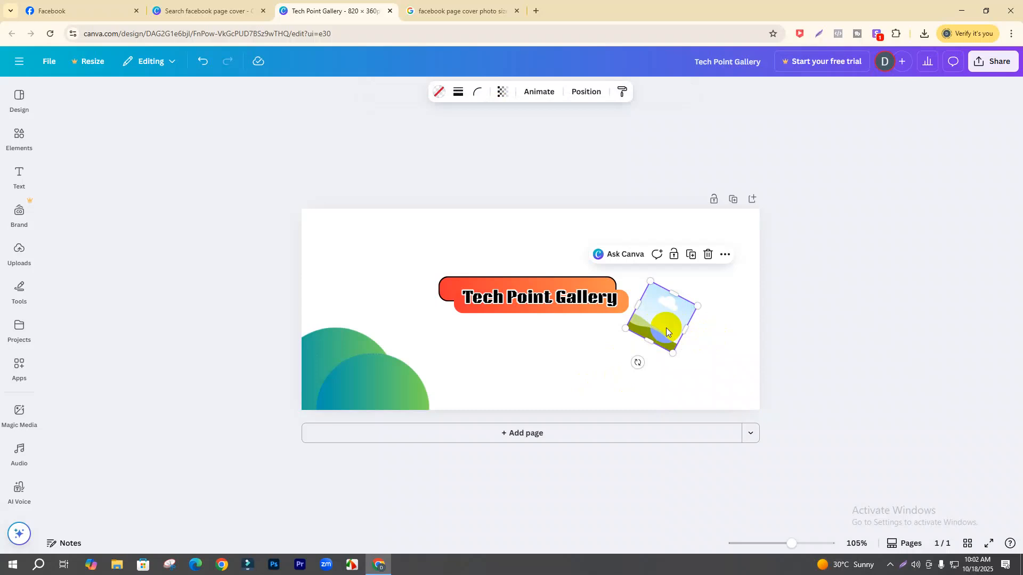
- Duplicate the tilted frame twice and start spreading the copies apart
key("ctrl+d")
key("ctrl+d")
key("ctrl+d")
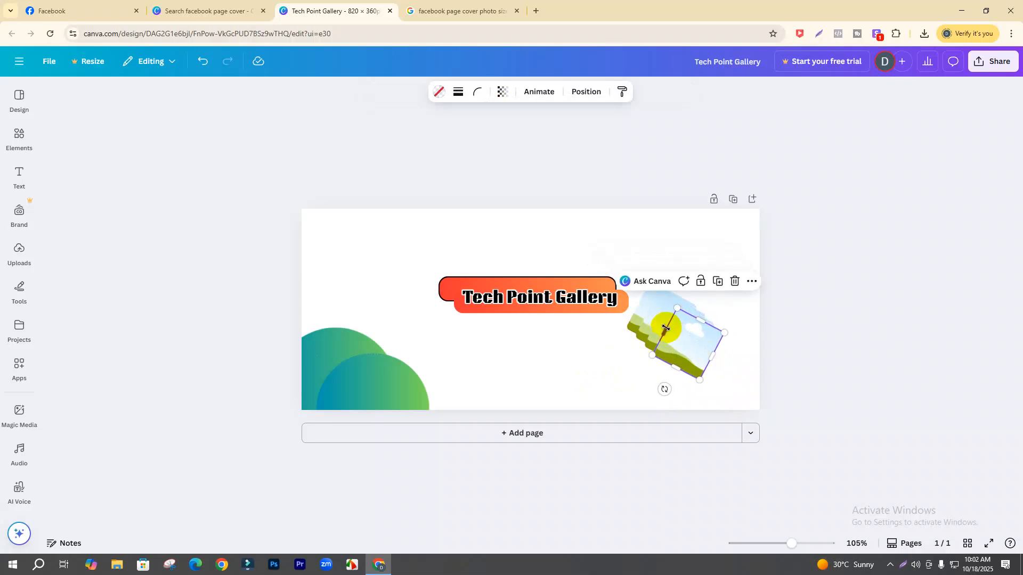
key("ctrl+d")
left_click(595, 381)
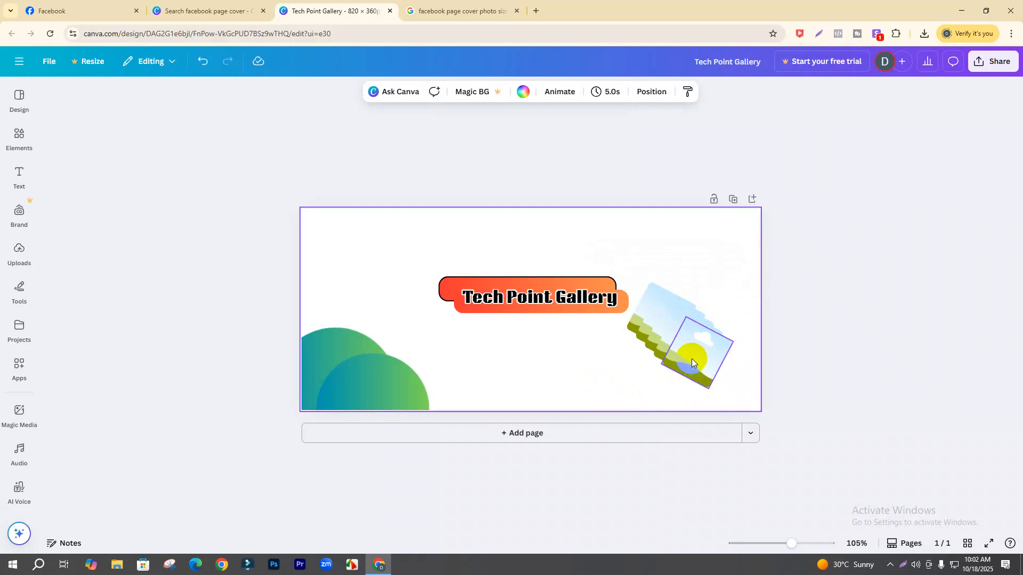
left_click_drag(692, 358, 717, 363)
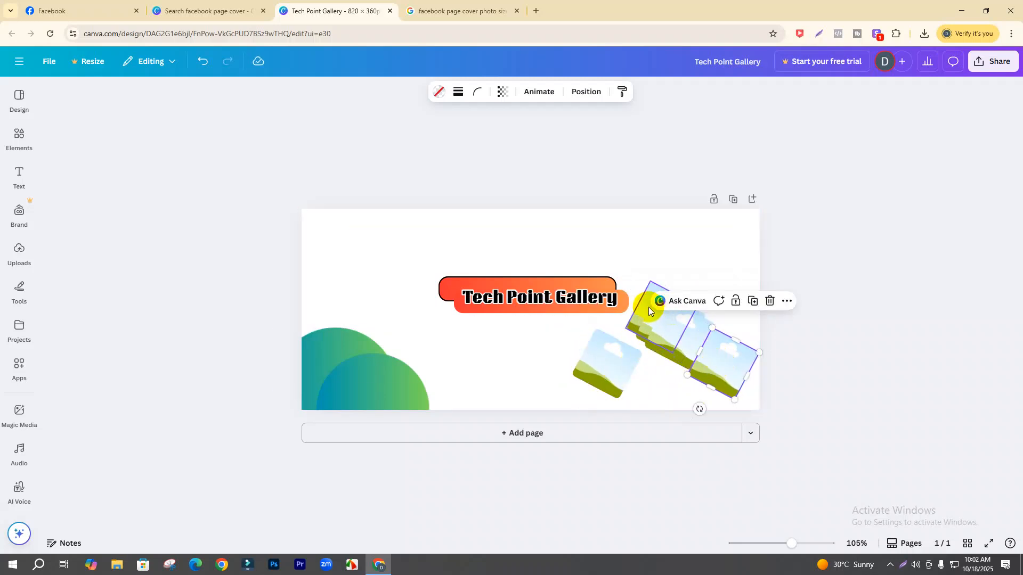
left_click_drag(644, 296, 652, 279)
left_click_drag(703, 359, 663, 394)
- Settle the frames into a two-by-two group and delete the extra left frame
left_click_drag(677, 334, 733, 346)
left_click_drag(664, 390, 705, 385)
left_click_drag(605, 369, 631, 363)
left_click(568, 372)
key("Delete")
- Shrink the right image frame down to a smaller tile
left_click(529, 393)
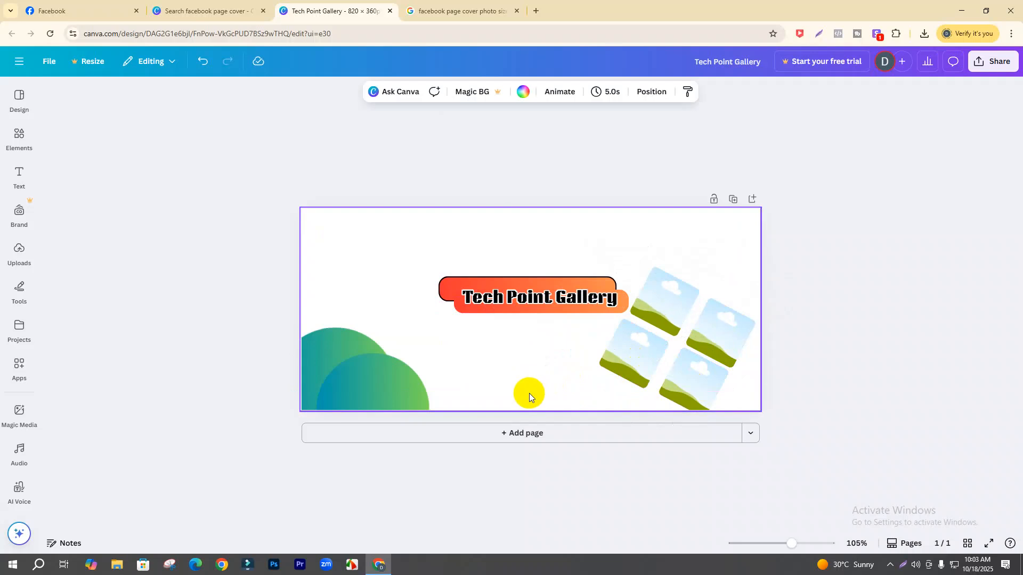
left_click(721, 337)
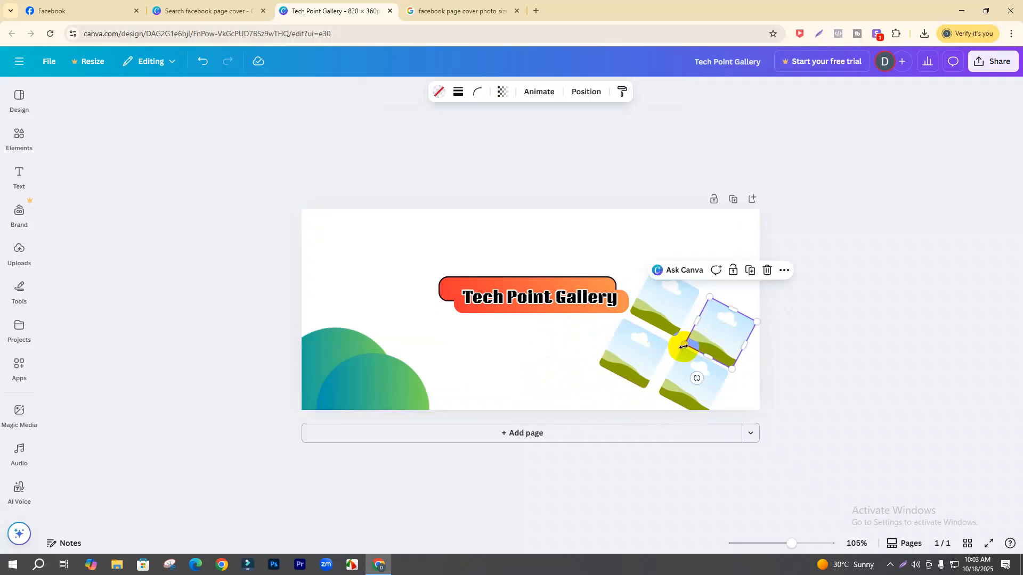
left_click_drag(684, 345, 693, 341)
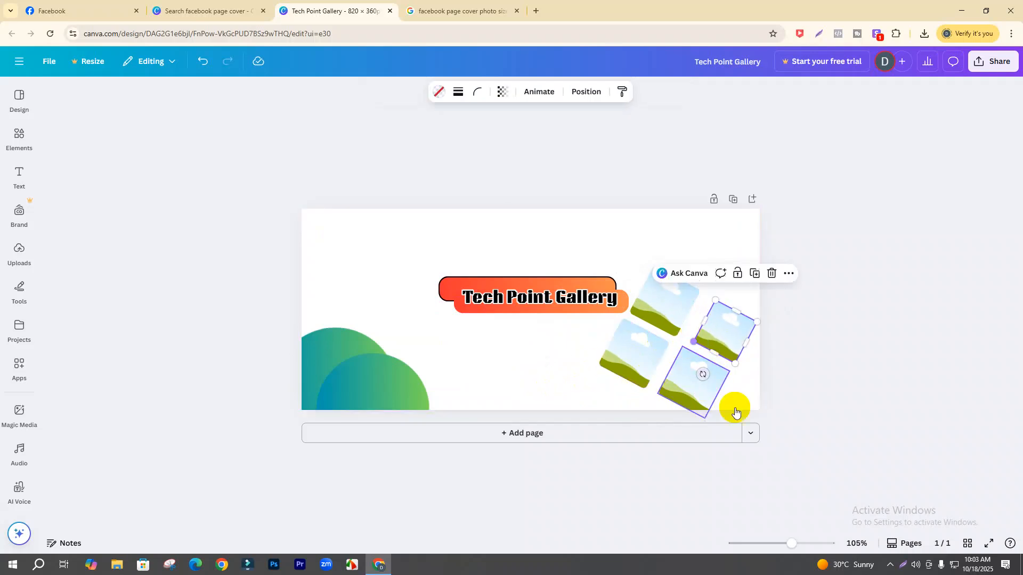
left_click_drag(792, 543, 801, 543)
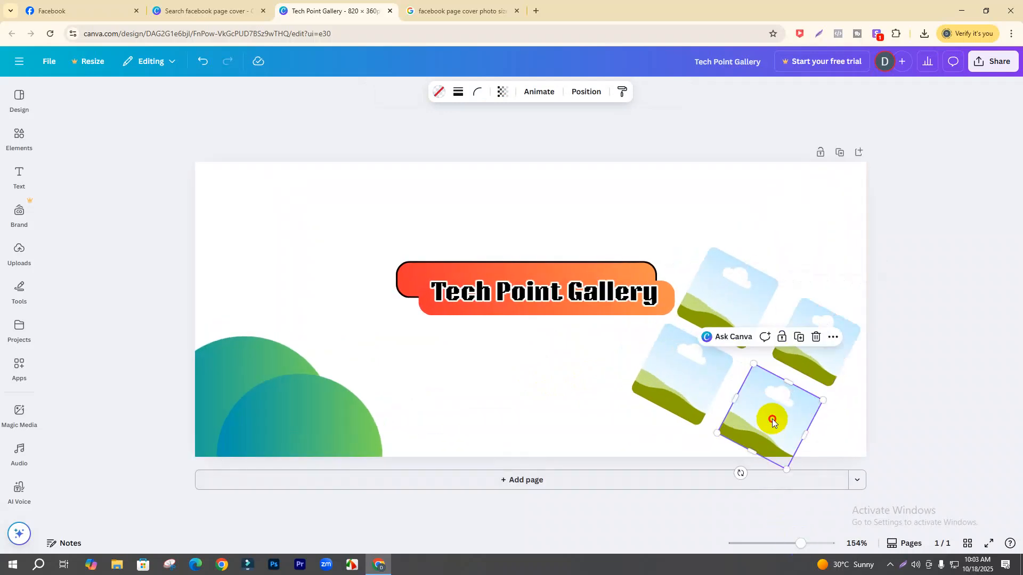
left_click_drag(785, 458, 768, 420)
- Delete the other three frames, then turn the remaining one upright beside the title
left_click_drag(685, 386, 571, 396)
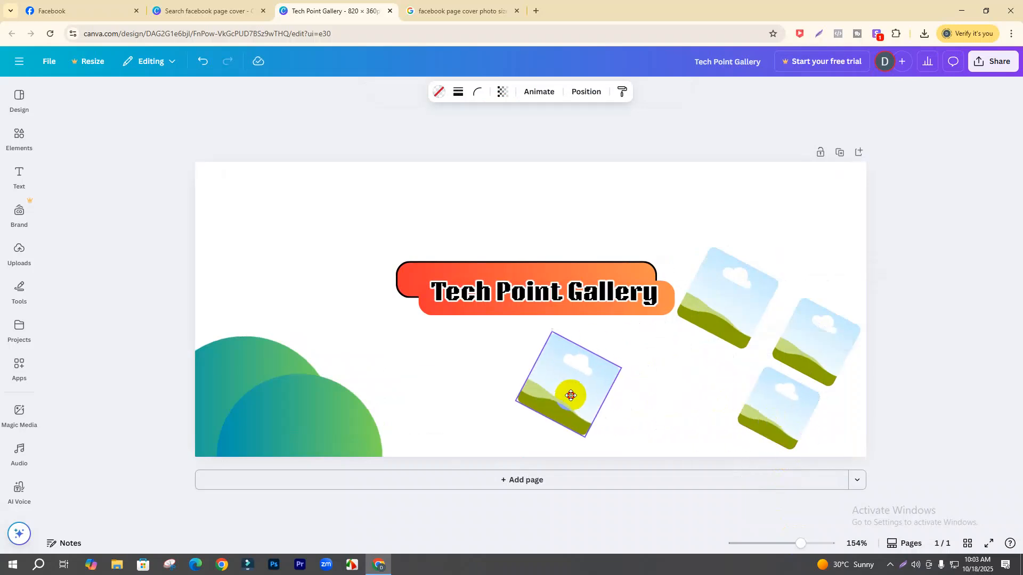
key("Delete")
left_click(724, 308)
key("Delete")
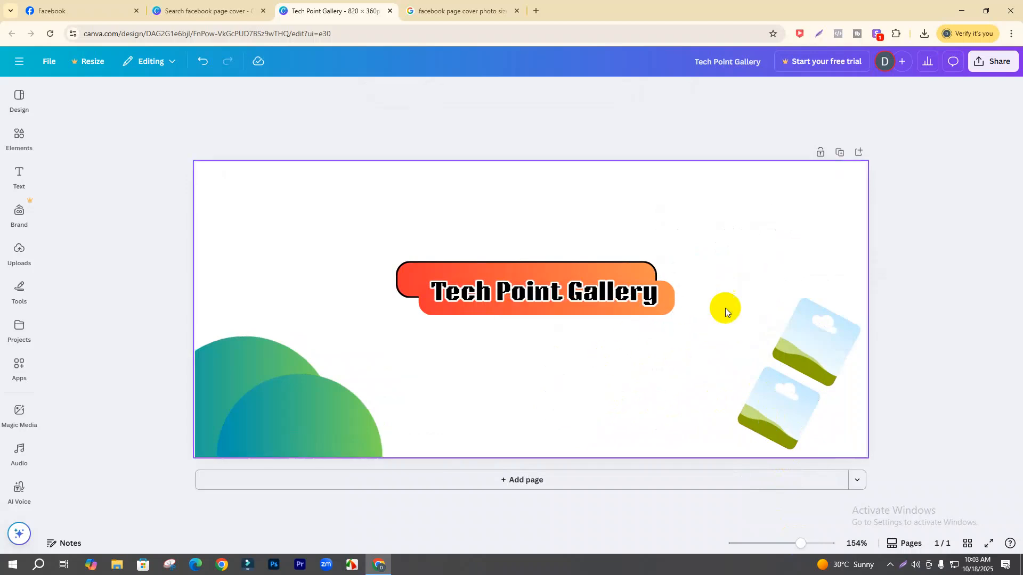
left_click(799, 360)
key("Delete")
left_click_drag(796, 414, 772, 350)
left_click_drag(738, 395, 765, 398)
left_click_drag(767, 331, 727, 312)
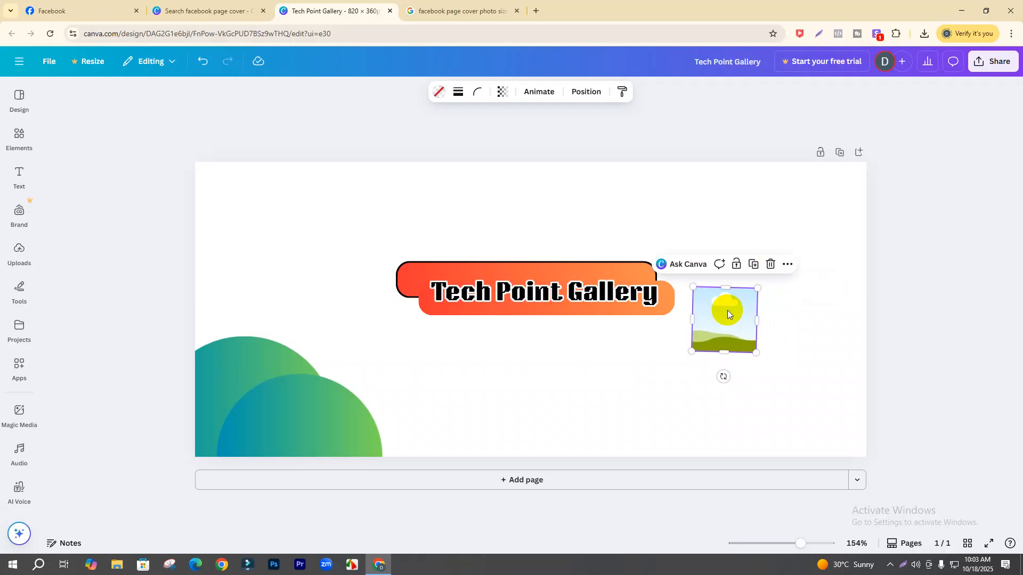
- Duplicate the frame three times and arrange the four tiles in a two-by-two grid
key("ctrl+d")
key("ctrl+d")
key("ctrl+d")
left_click_drag(763, 366, 829, 362)
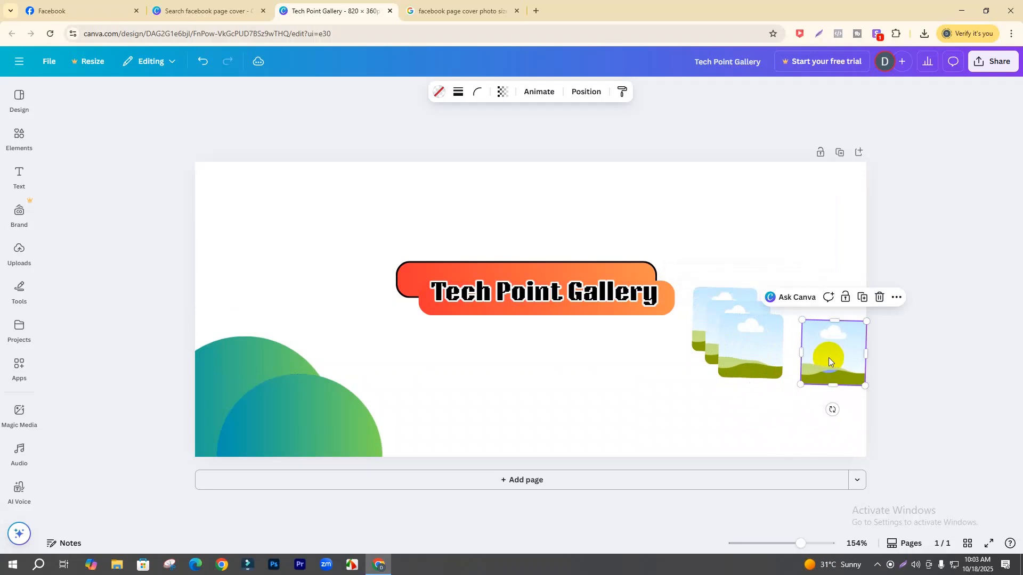
left_click_drag(763, 351, 742, 404)
left_click(747, 323)
left_click_drag(747, 324, 813, 310)
left_click_drag(836, 362, 810, 399)
left_click(738, 397)
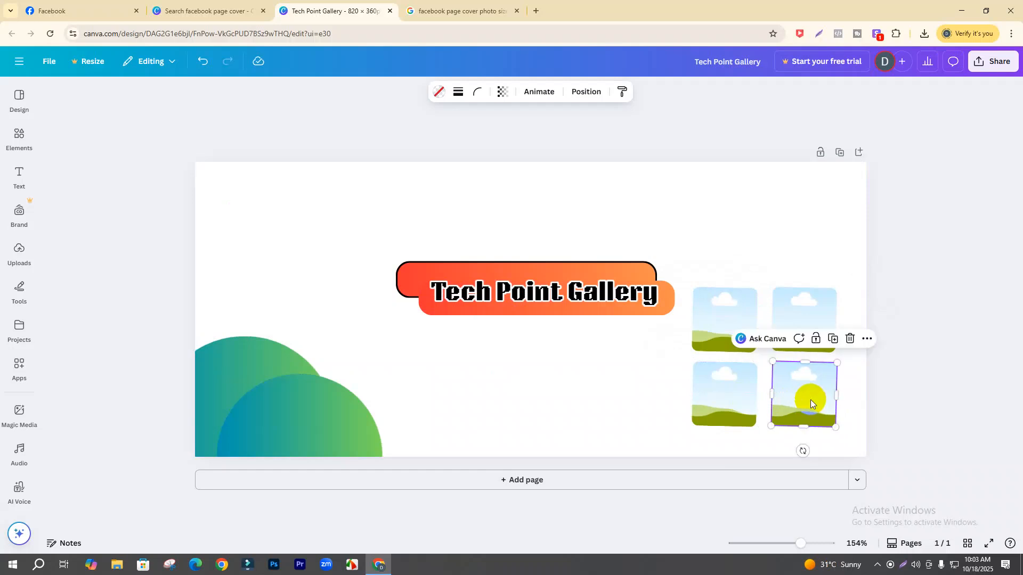
left_click(715, 314)
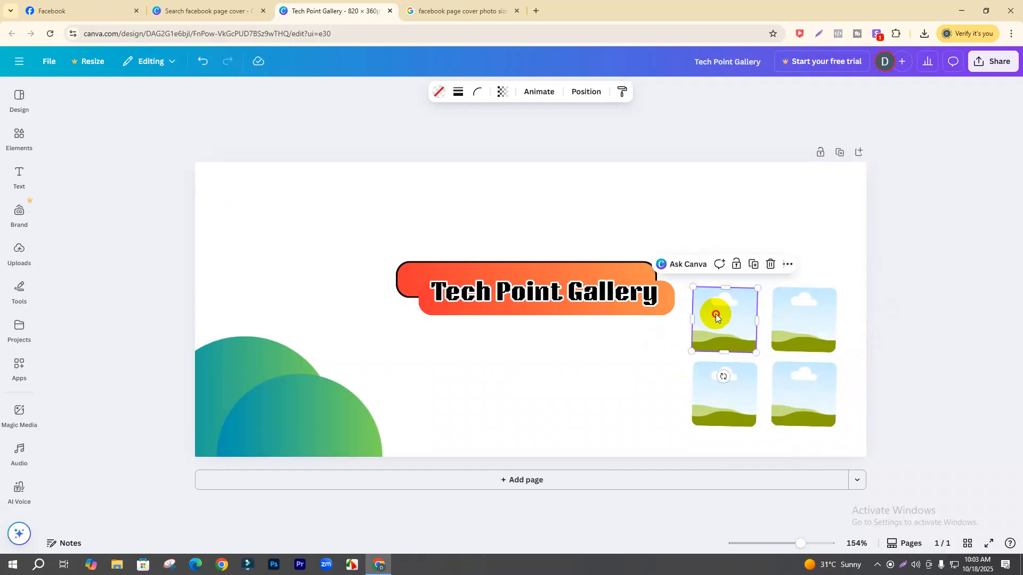
left_click_drag(715, 315, 721, 311)
left_click(560, 354)
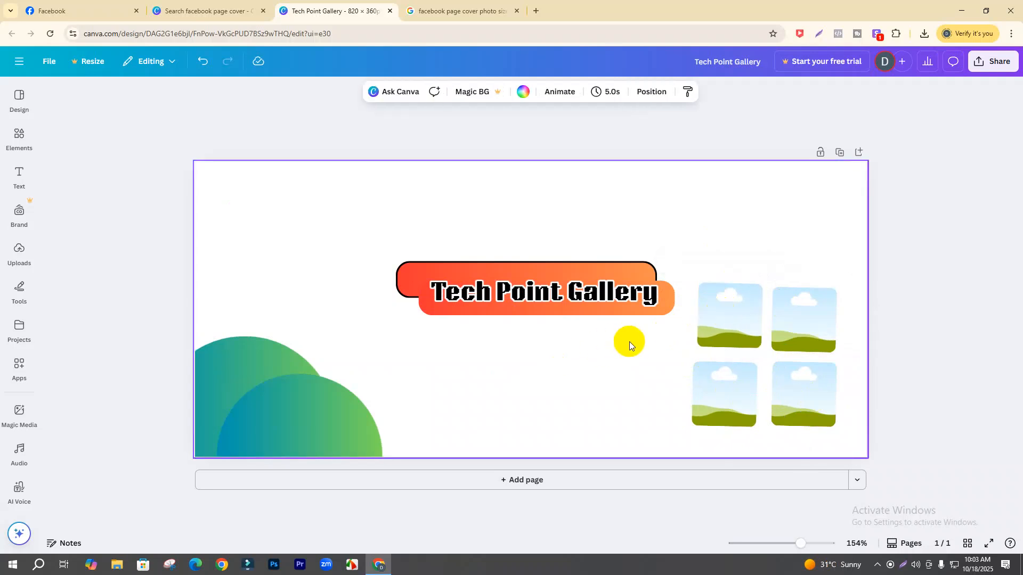
- Give the top-left frame a thick orange-red gradient border and tilt it slightly
left_click(732, 320)
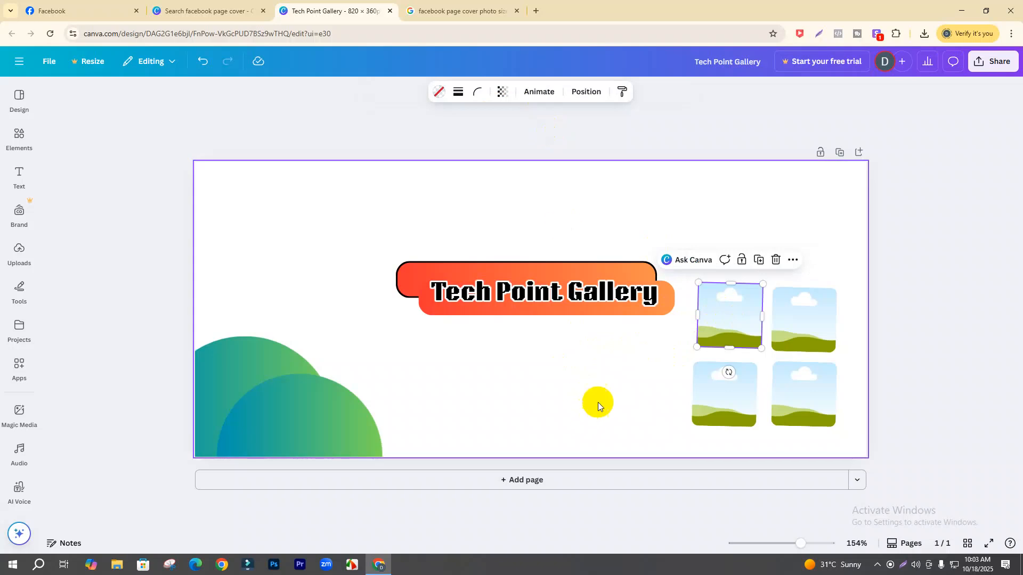
left_click(458, 92)
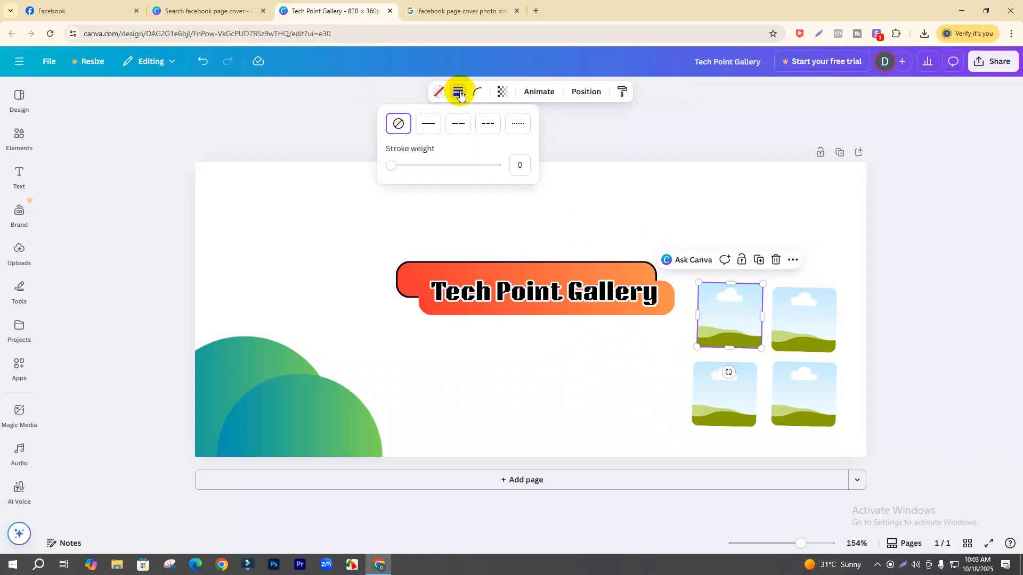
mouse_move(388, 165)
left_mouse_down()
mouse_move(411, 170)
mouse_move(396, 173)
left_mouse_up()
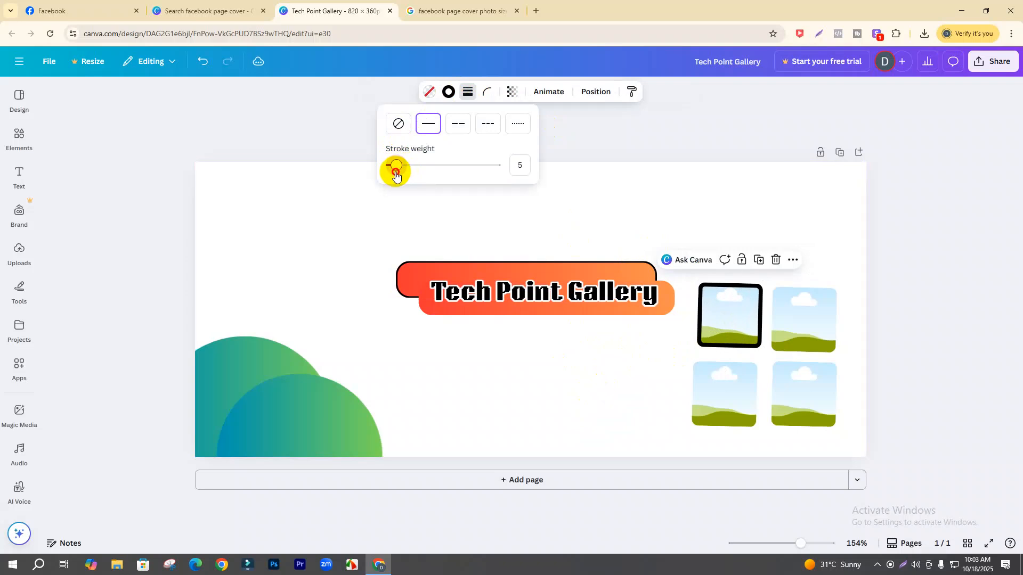
left_click(424, 91)
left_click(420, 91)
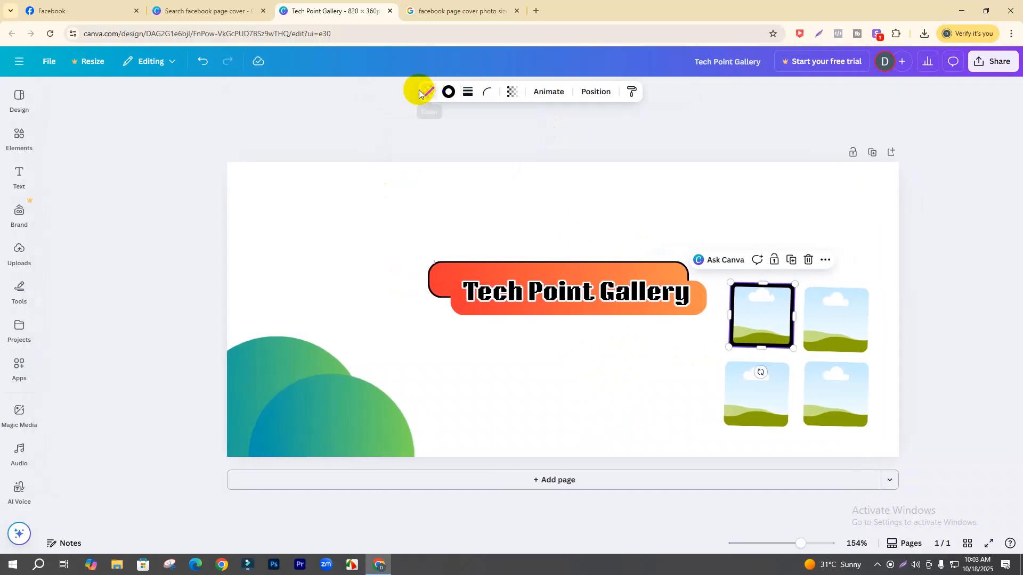
left_click(418, 91)
left_click(179, 177)
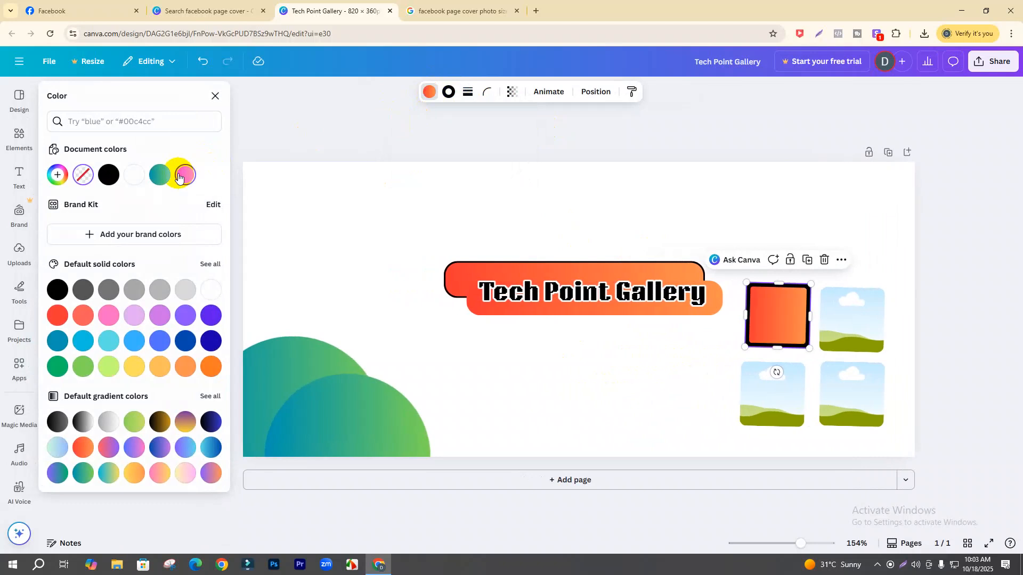
key("ctrl+z")
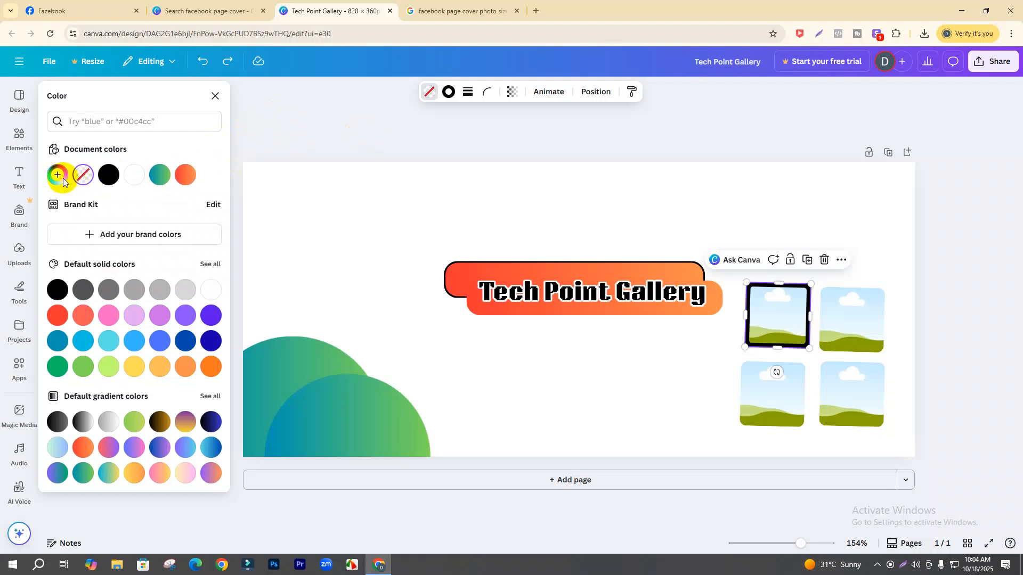
left_click(160, 176)
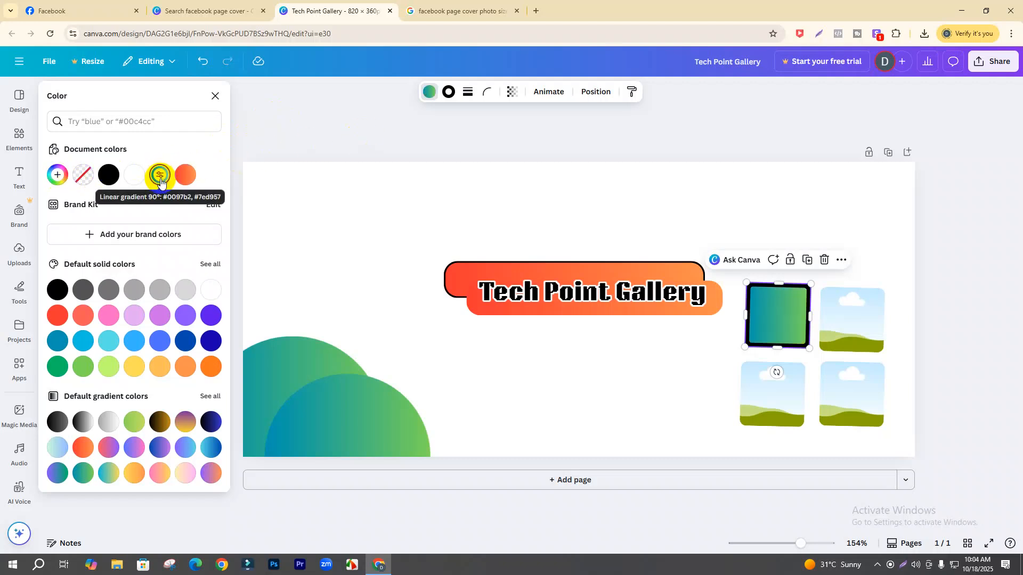
key("ctrl+z")
left_click(449, 101)
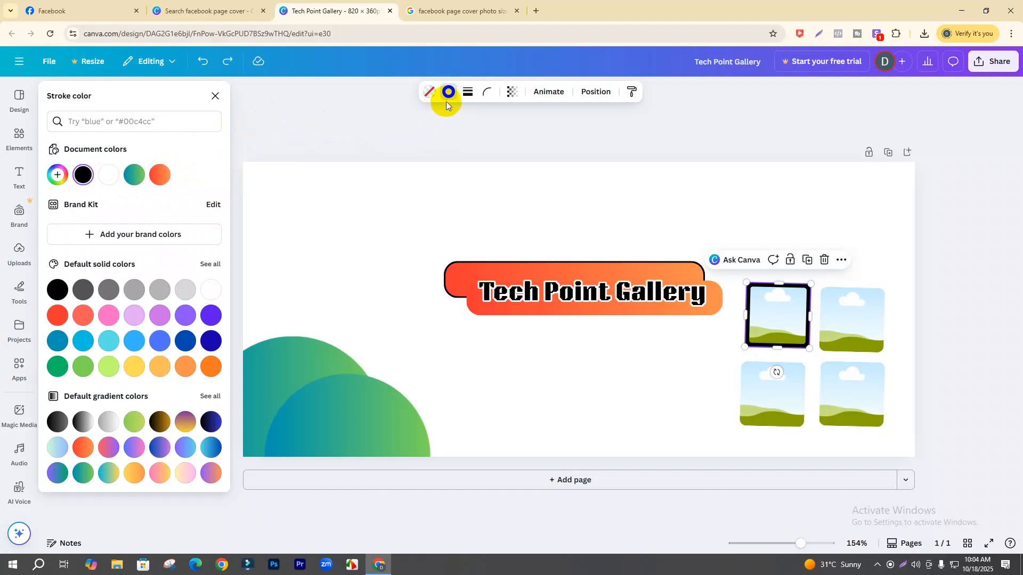
left_click(168, 173)
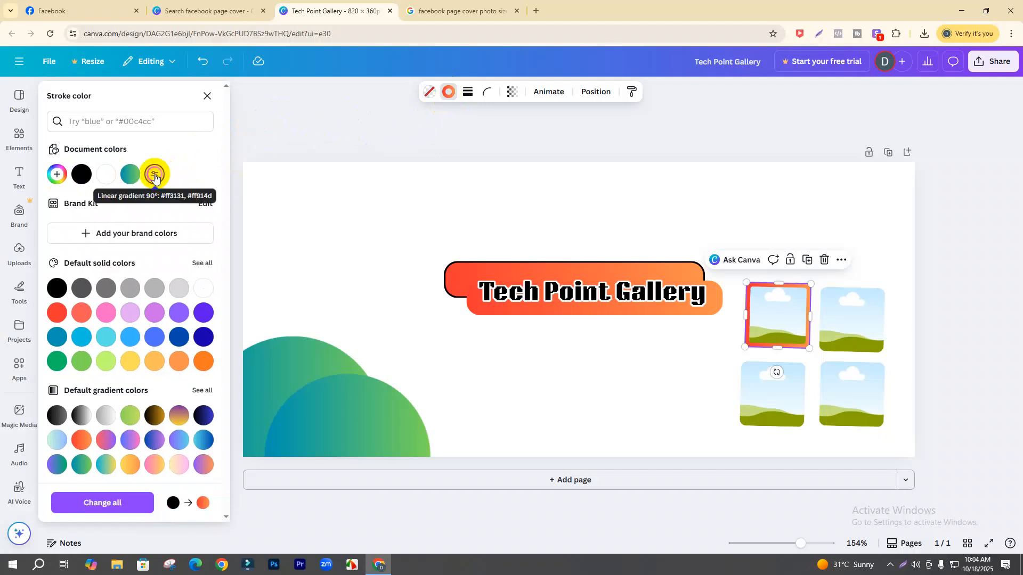
left_click_drag(777, 372, 753, 372)
- Give the top-right frame a weight-4 orange gradient border and tilt it about 20°
left_click(850, 323)
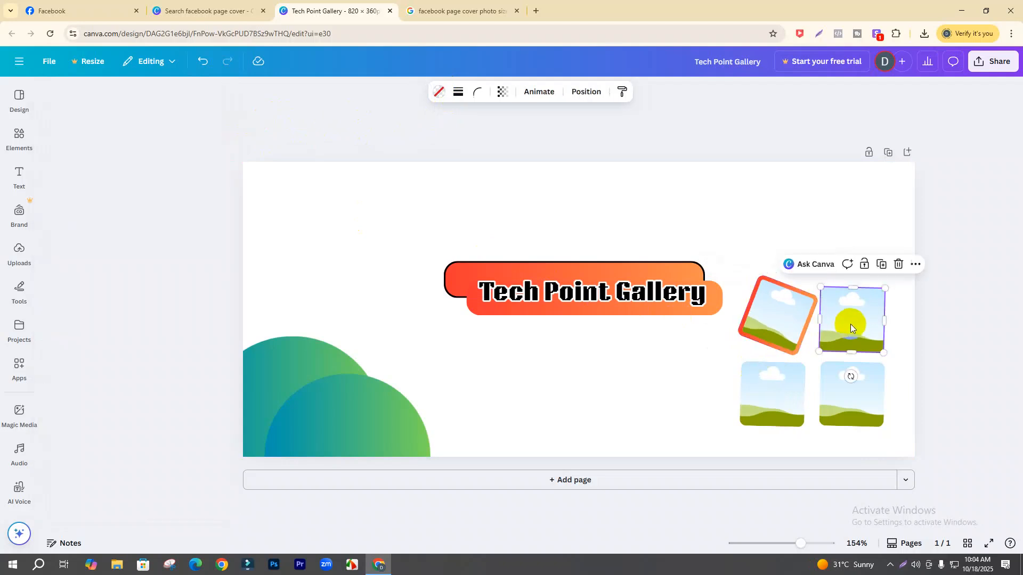
left_click(460, 94)
left_click(394, 165)
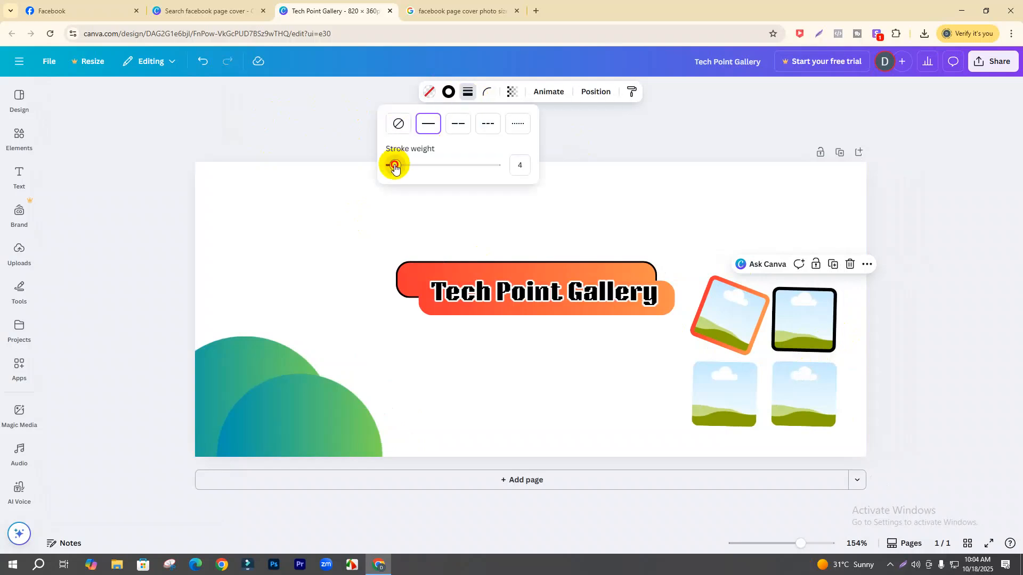
left_click(448, 92)
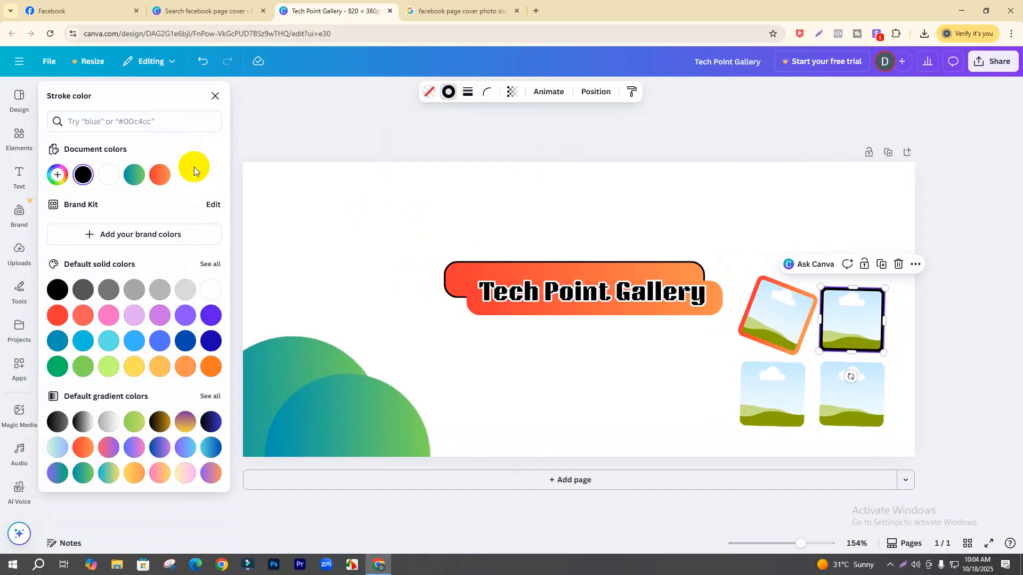
left_click(155, 174)
mouse_move(850, 377)
left_mouse_down()
mouse_move(822, 384)
mouse_move(830, 375)
left_mouse_up()
- Tilt the bottom-left frame about 26° and give it a weight-5 gradient border
left_click(781, 397)
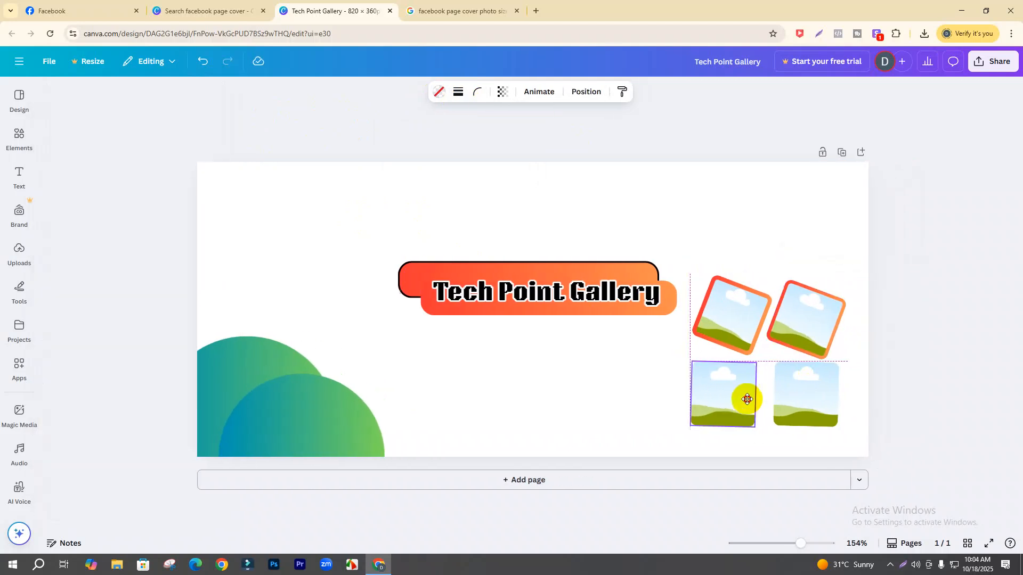
mouse_move(732, 451)
left_mouse_down()
mouse_move(701, 445)
mouse_move(716, 443)
left_mouse_up()
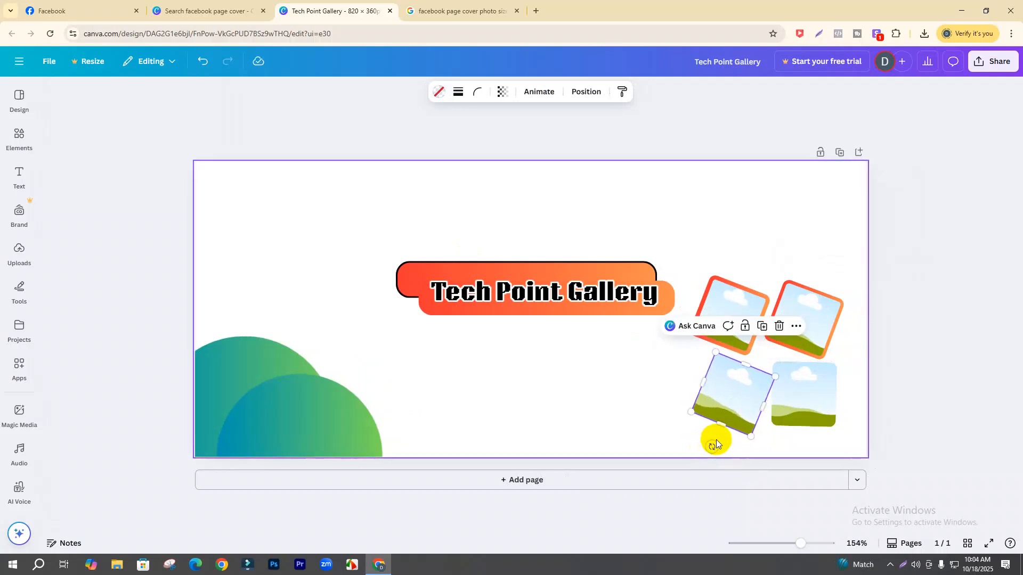
left_click(458, 93)
left_click(395, 166)
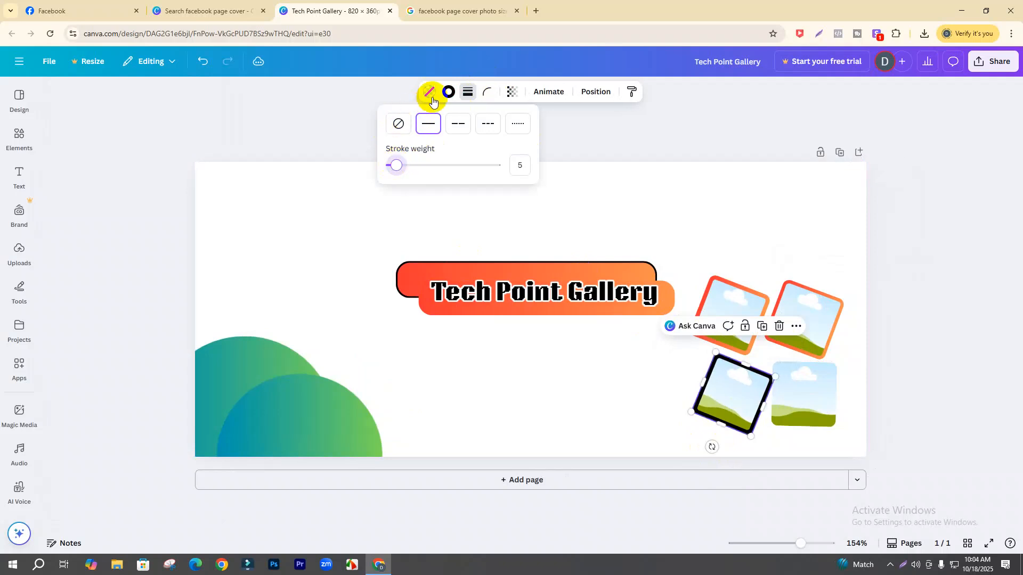
left_click(449, 92)
left_click(153, 178)
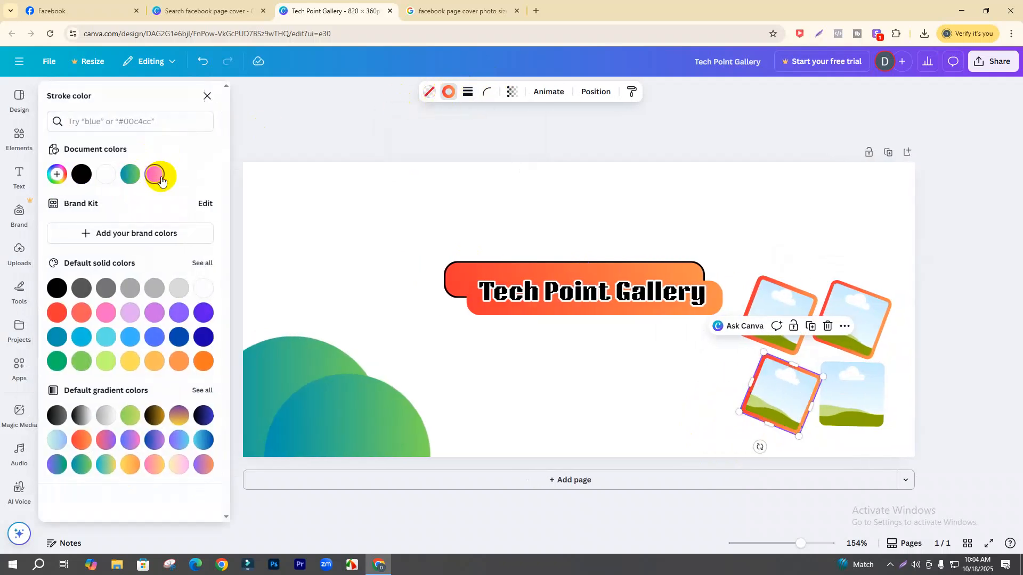
- Tilt the bottom-right frame about 26° and give it a solid orange border
left_click(855, 402)
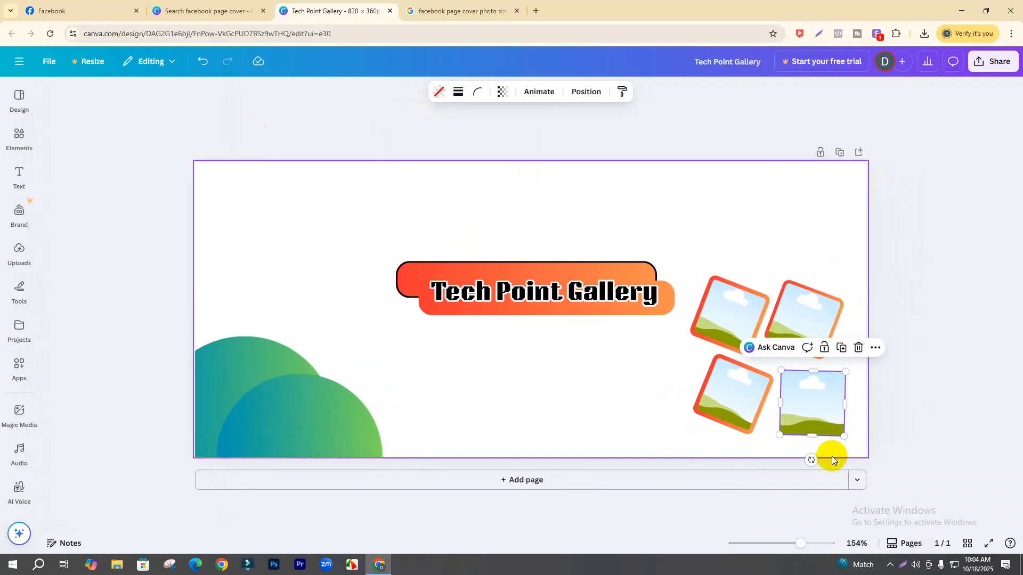
left_click_drag(809, 461, 790, 459)
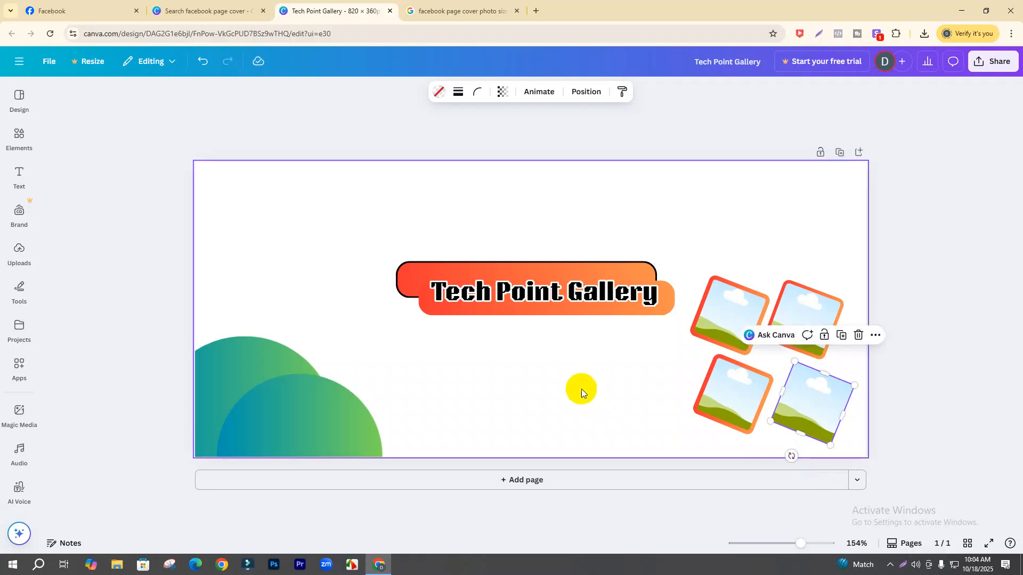
left_click(580, 388)
left_click(803, 387)
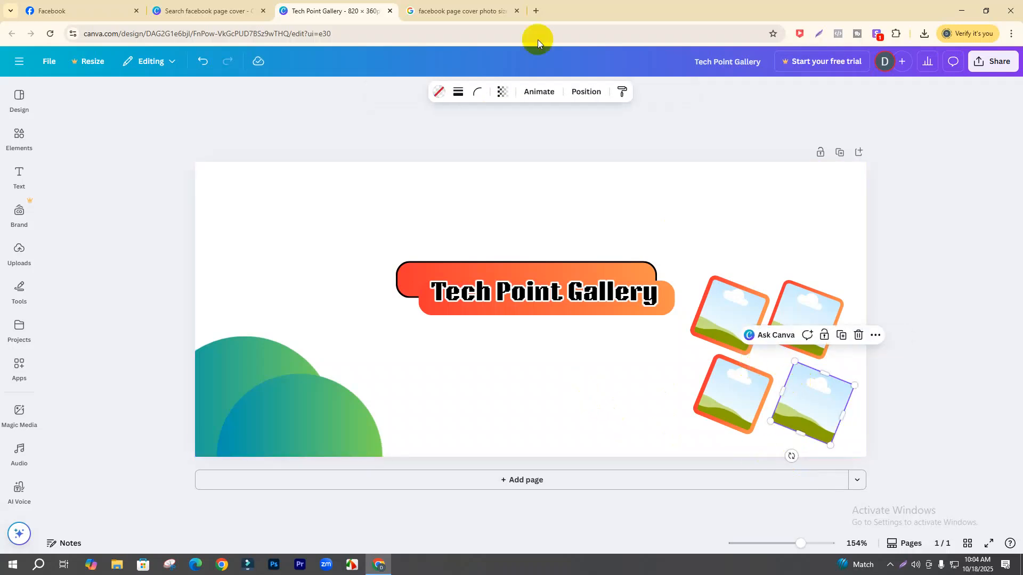
left_click(460, 93)
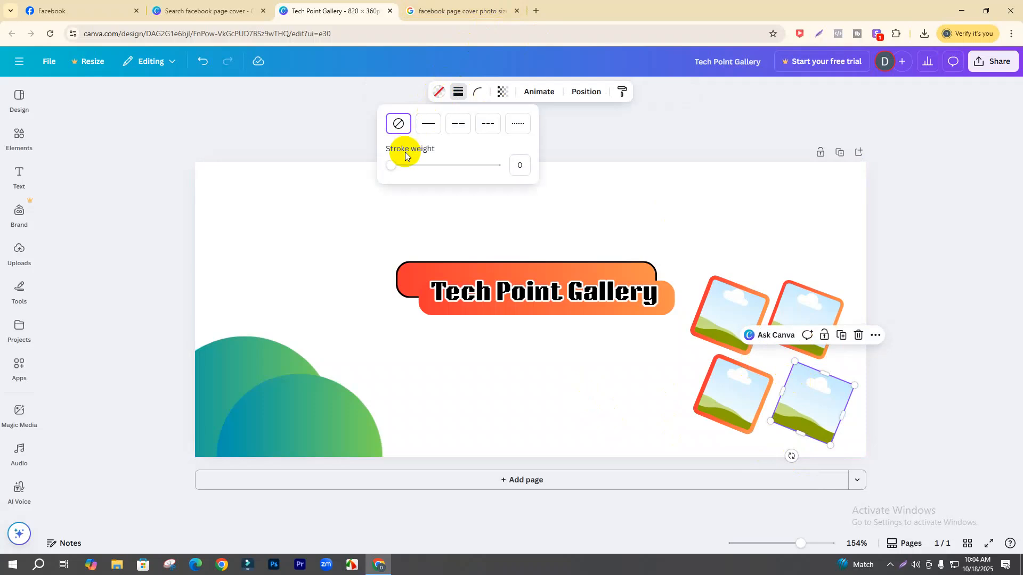
left_click(395, 166)
left_click(449, 92)
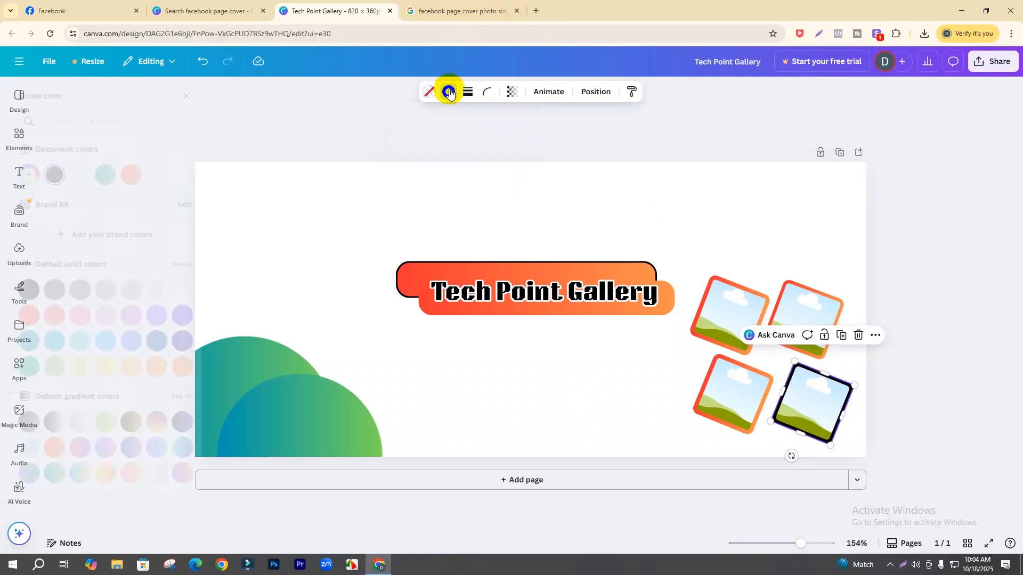
left_click(154, 174)
left_click(603, 360)
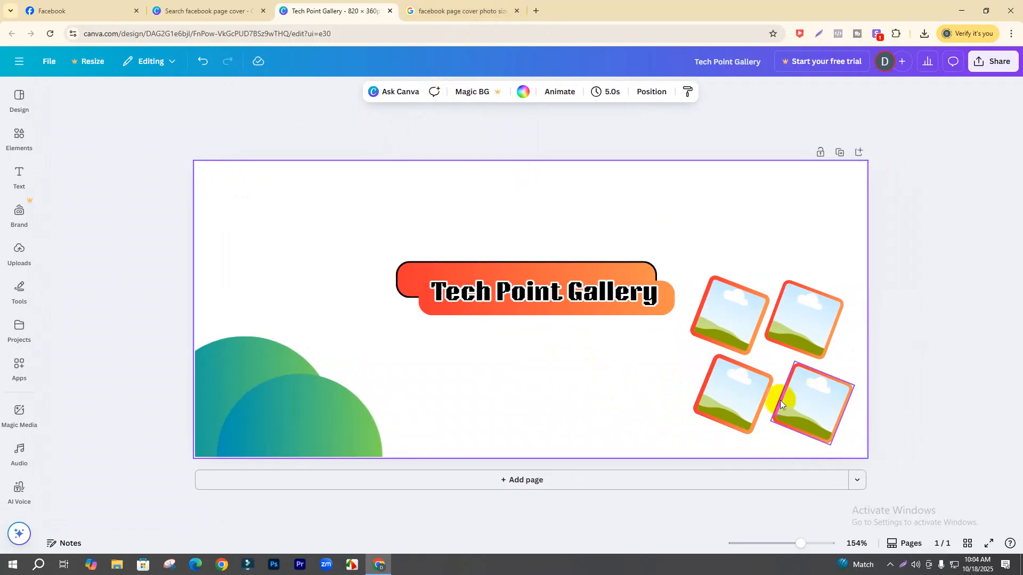
- Nudge the bottom-right frame slightly to the left
left_click(743, 399)
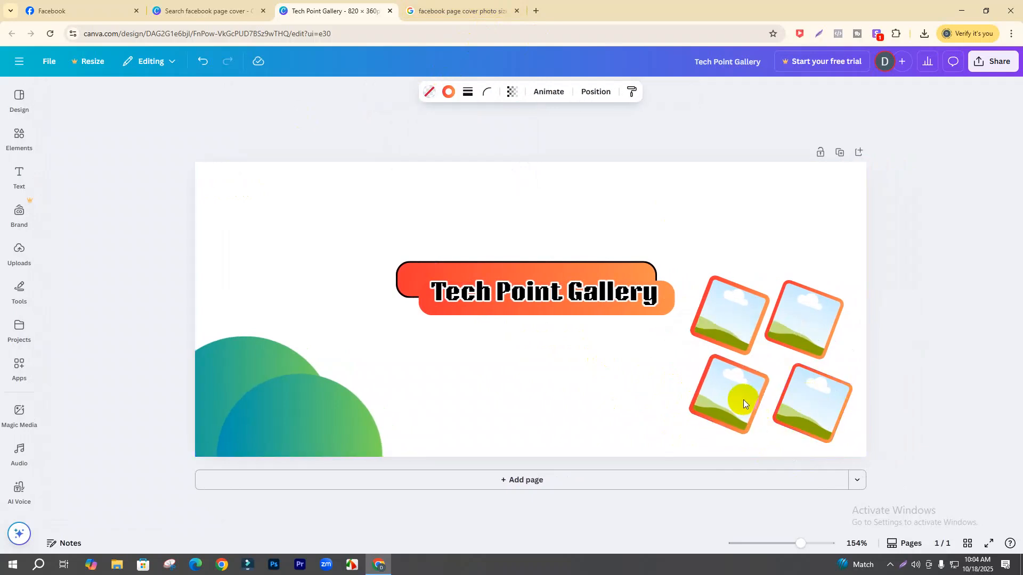
left_click(808, 393)
key("Left")
key("Left")
key("Left")
key("Left")
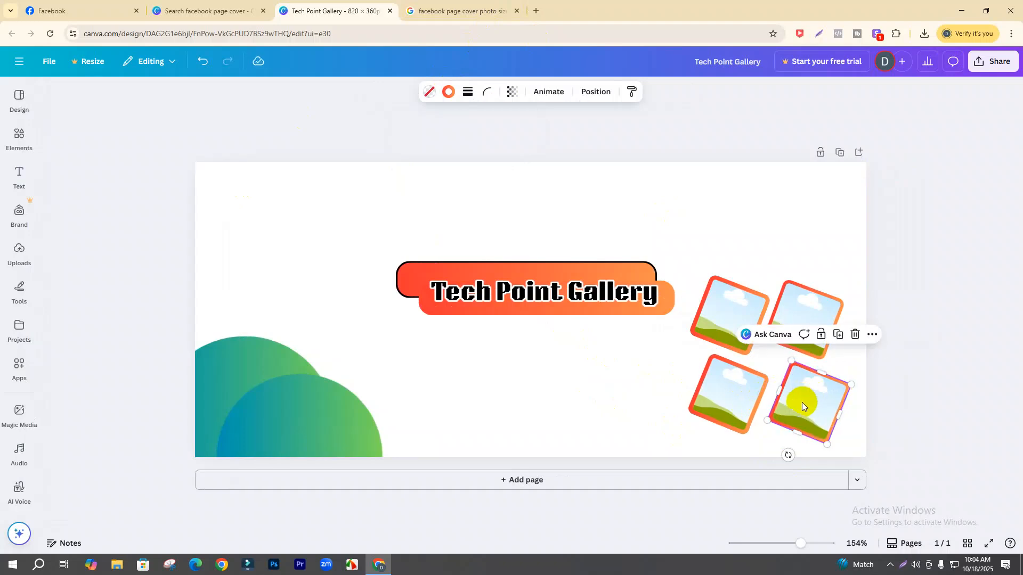
left_click(546, 400)
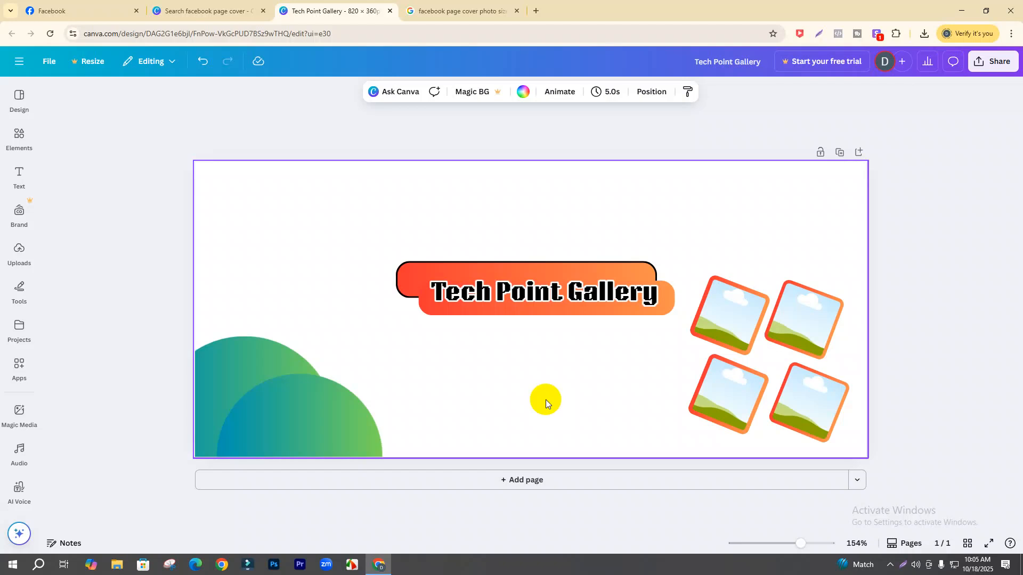
- Shift the Tech Point Gallery title a few pixels left on its orange banner
left_click(569, 289)
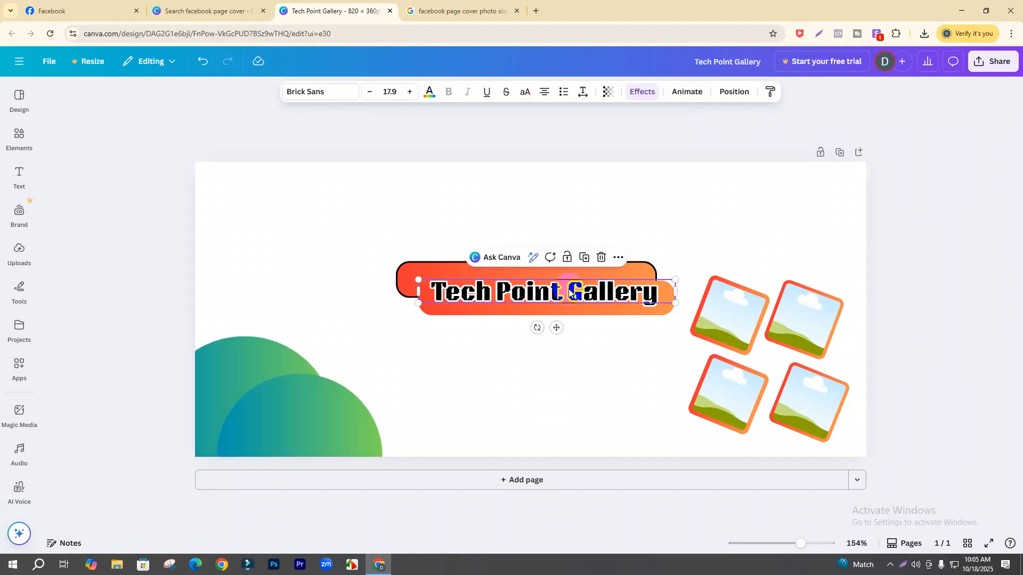
left_click_drag(569, 289, 566, 290)
left_click(613, 361)
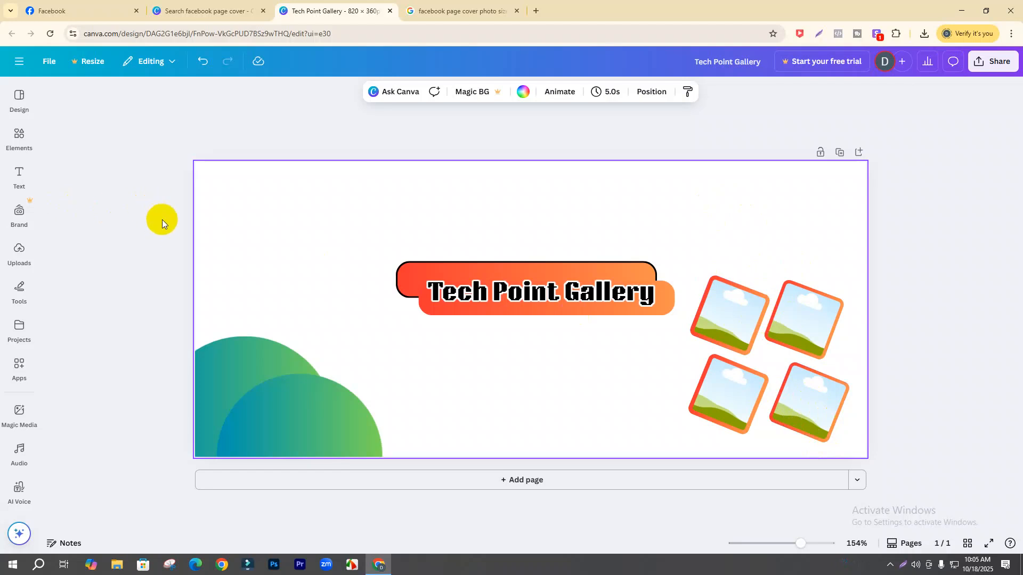
- Browse the sidebar panels: Magic Media, Brand, Audio, Apps, Design, Text and Elements
left_click(18, 406)
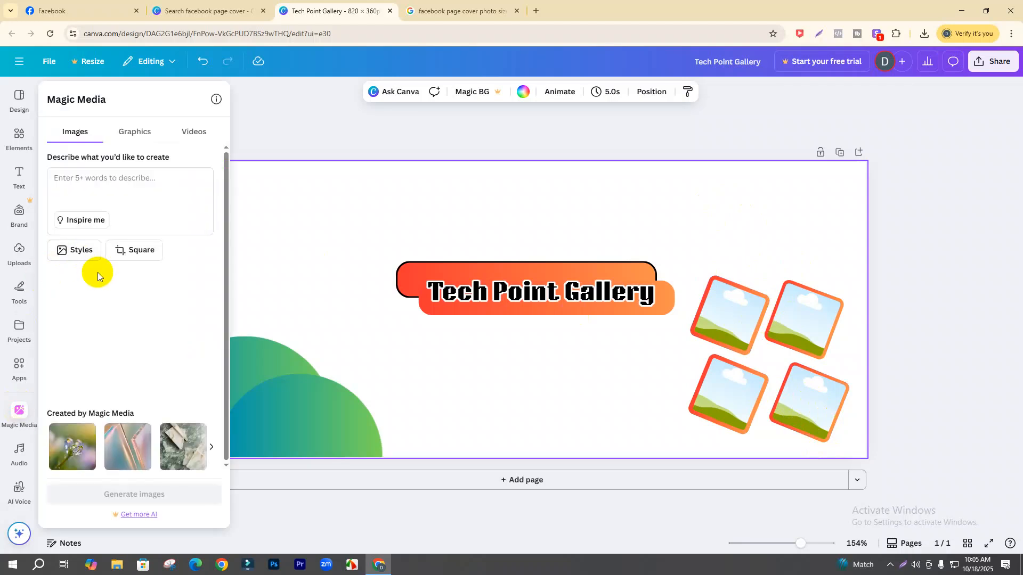
left_click(16, 216)
left_click(20, 451)
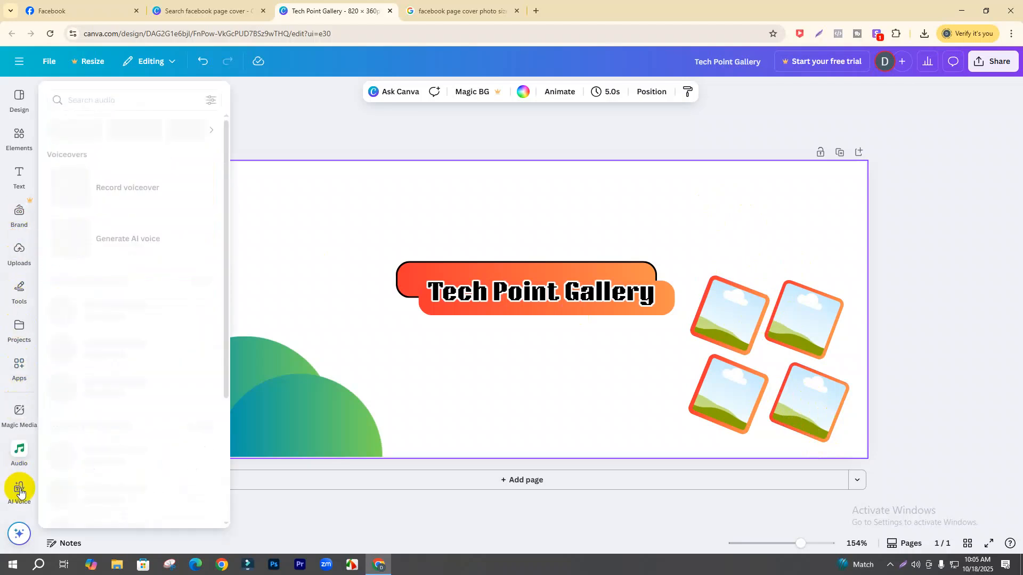
left_click(19, 490)
left_click(13, 368)
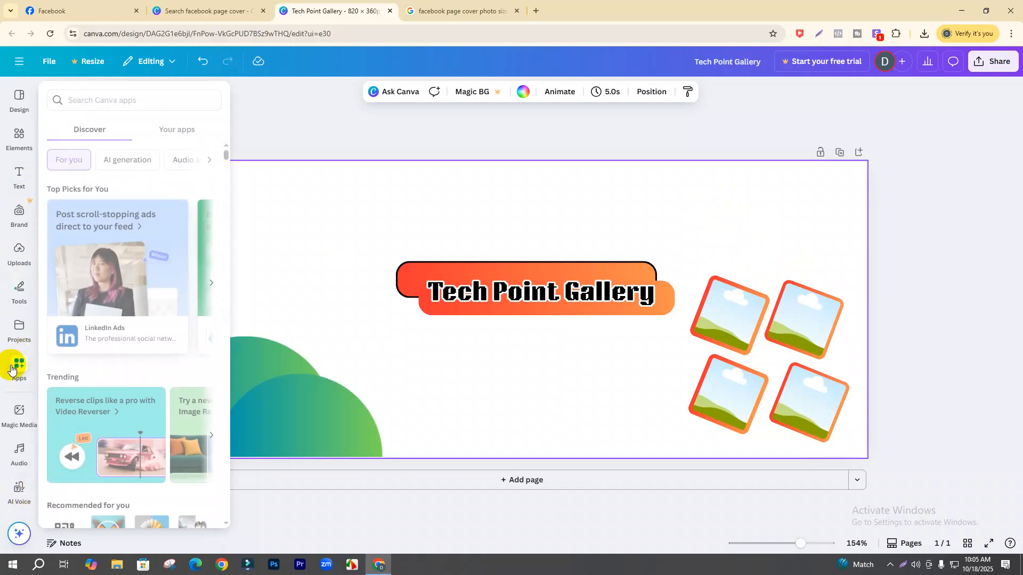
left_click(19, 453)
left_click(19, 491)
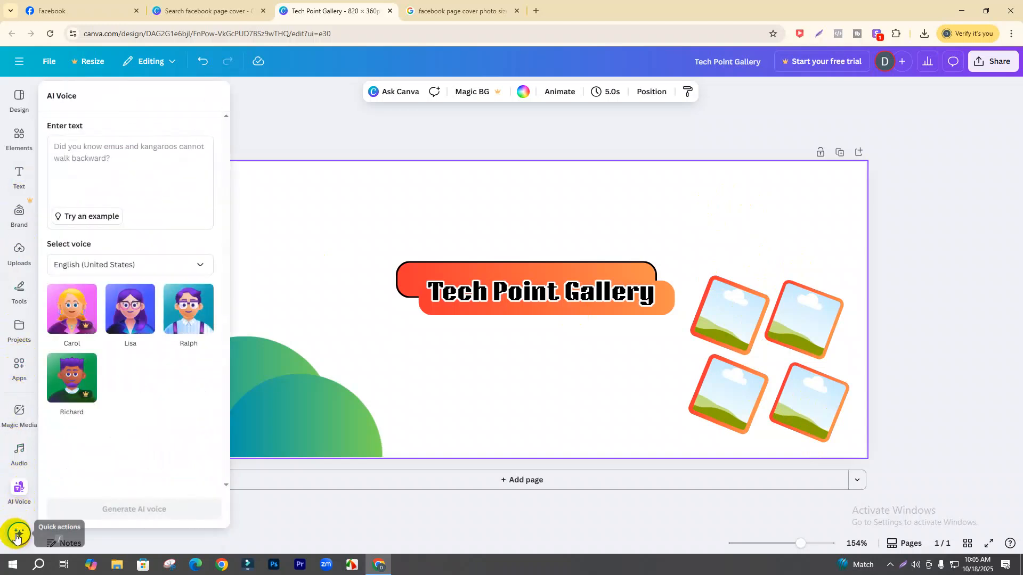
left_click(23, 104)
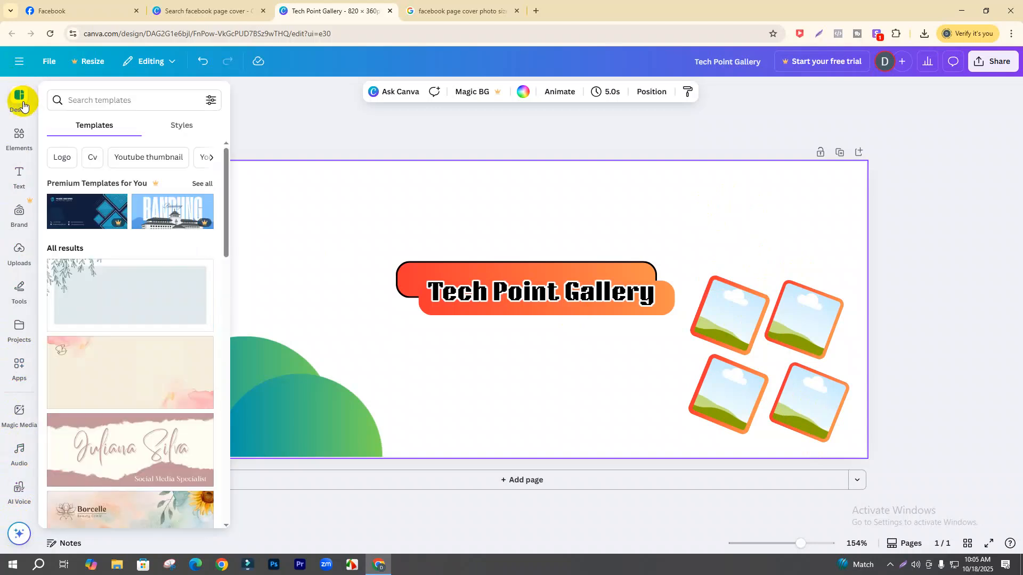
left_click(22, 104)
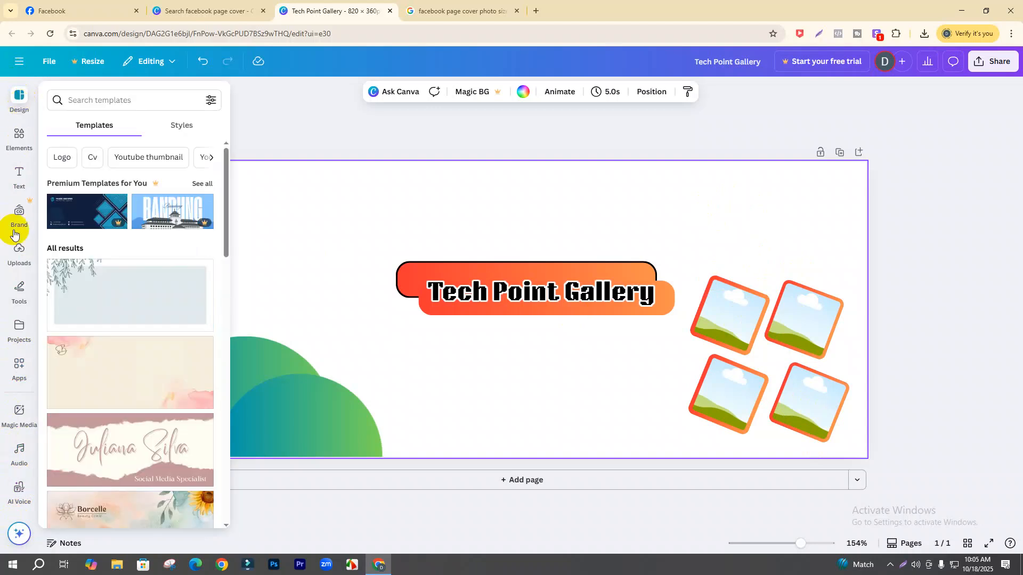
left_click(19, 491)
left_click(20, 451)
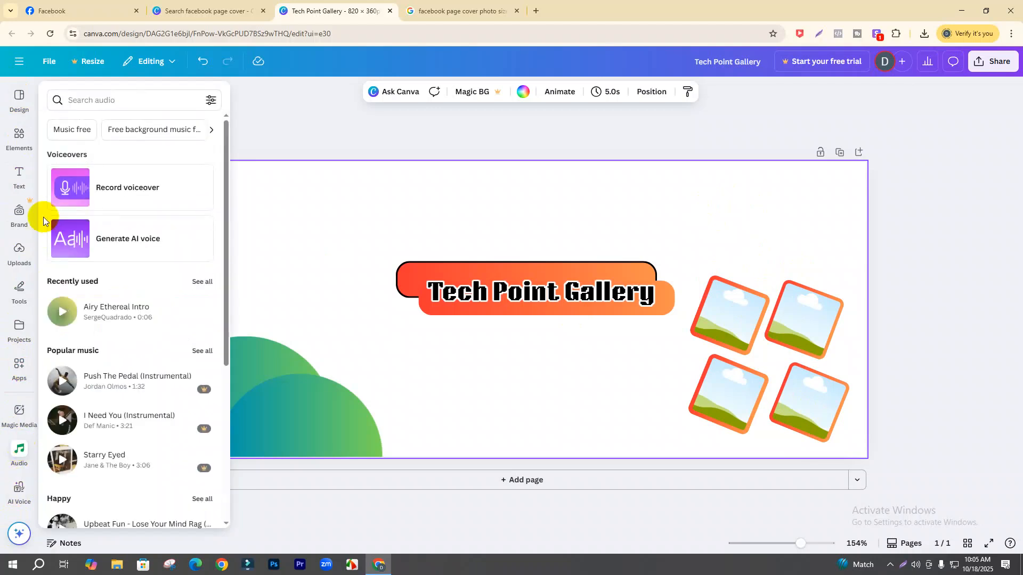
left_click(19, 176)
left_click(19, 138)
left_click(21, 99)
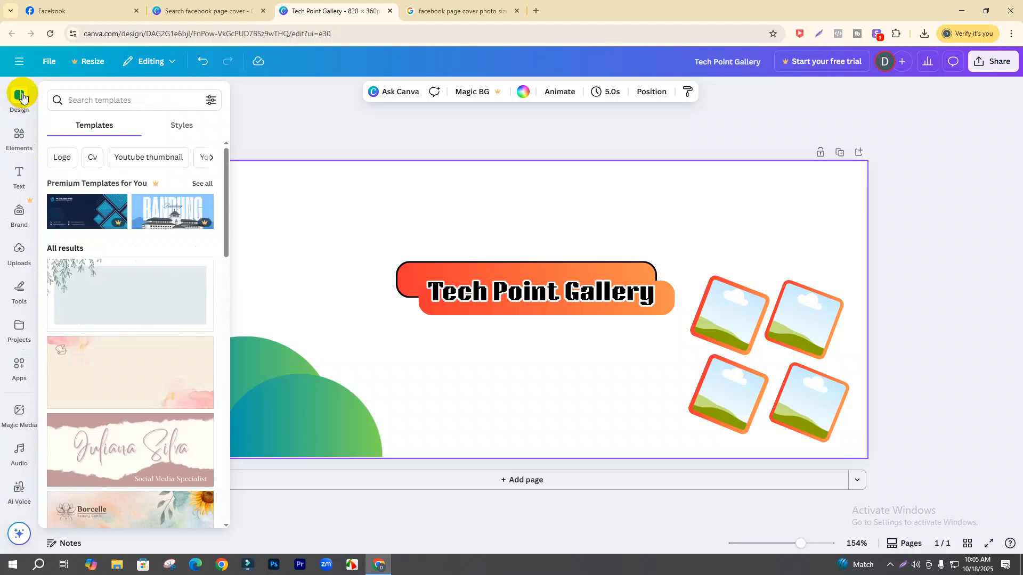
left_click(23, 97)
- Explore the main navigation menu's entries and bring up link options for Canva AI
left_click(19, 62)
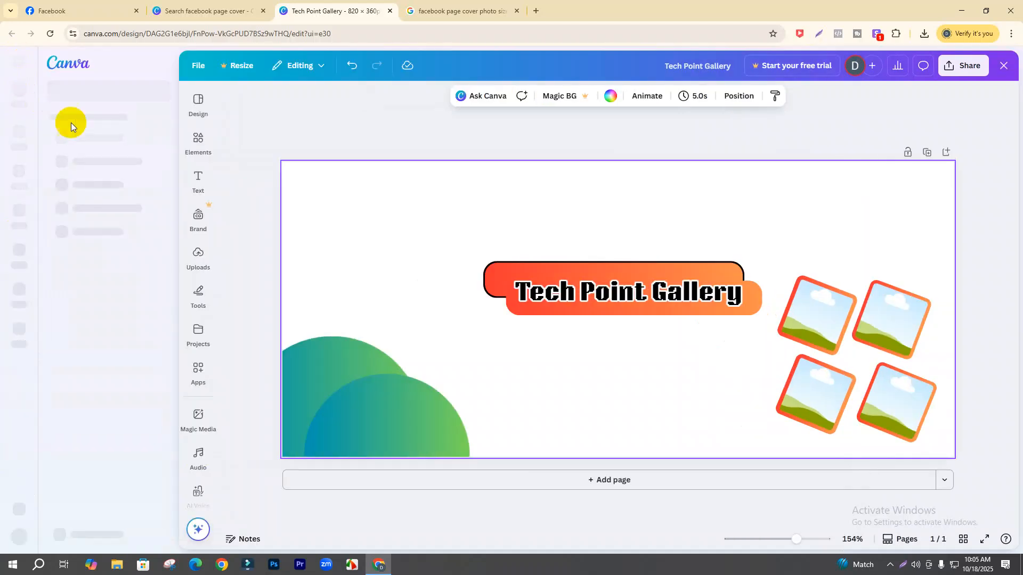
left_click(201, 127)
left_click(200, 137)
left_click(198, 218)
left_click(193, 333)
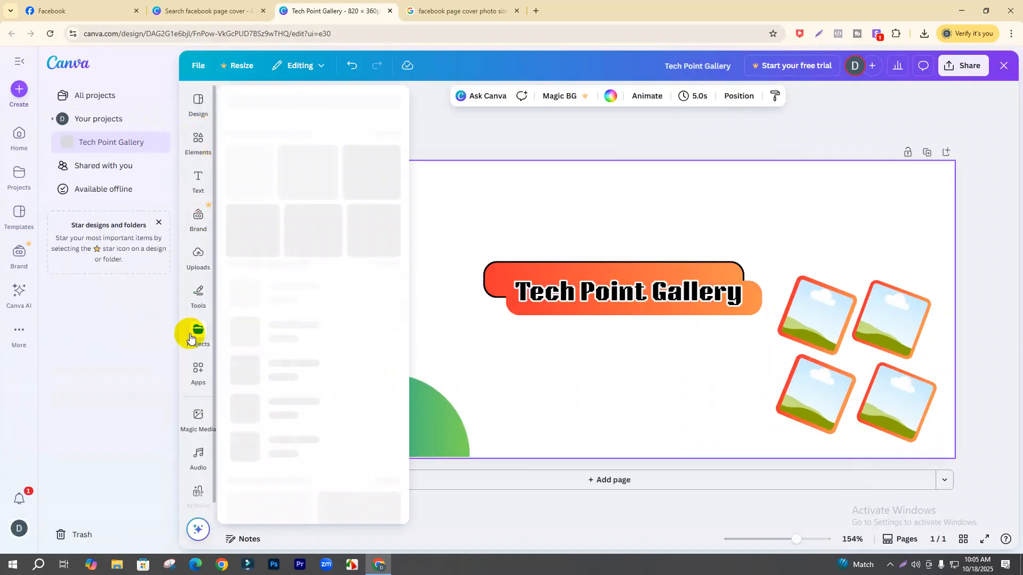
left_click(199, 296)
left_click(197, 139)
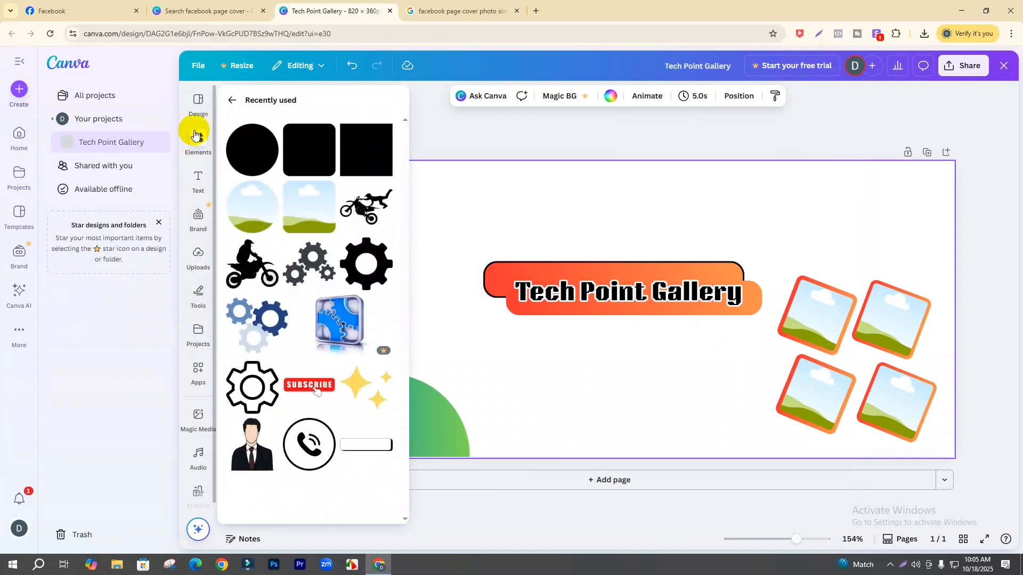
left_click(200, 106)
left_click(199, 214)
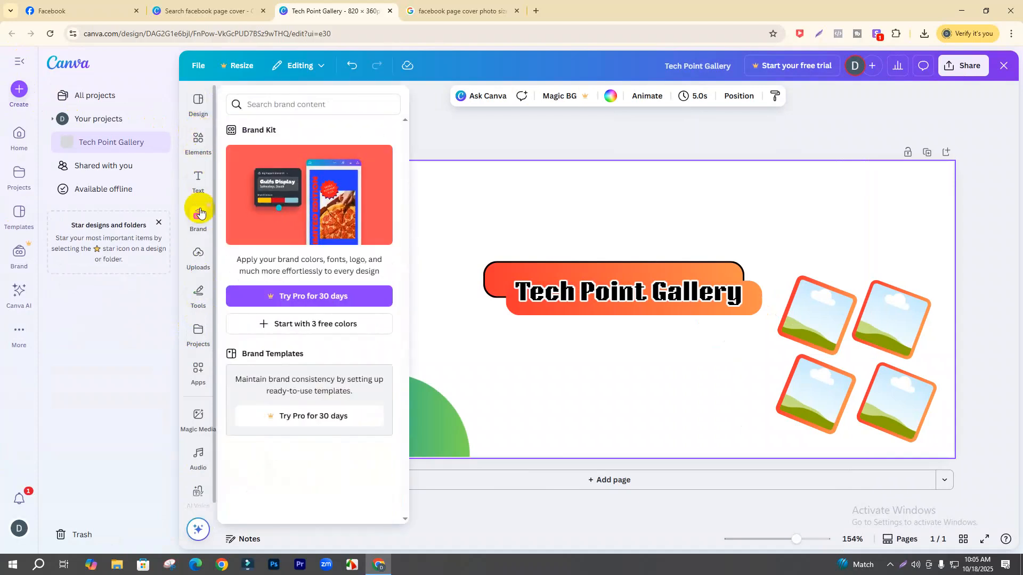
left_click(200, 213)
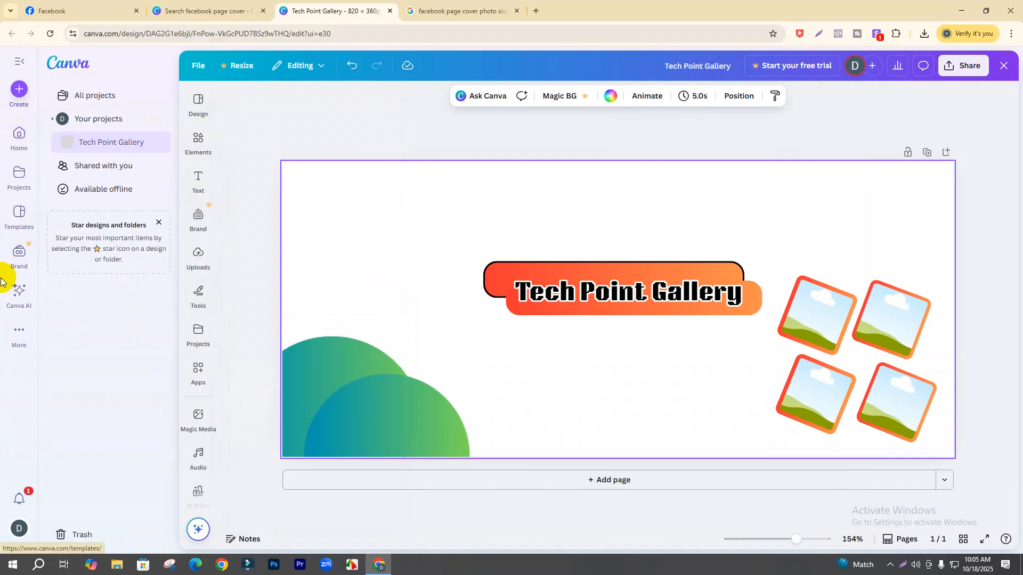
right_click(21, 299)
- Open Canva AI in a new browser tab
left_click(42, 309)
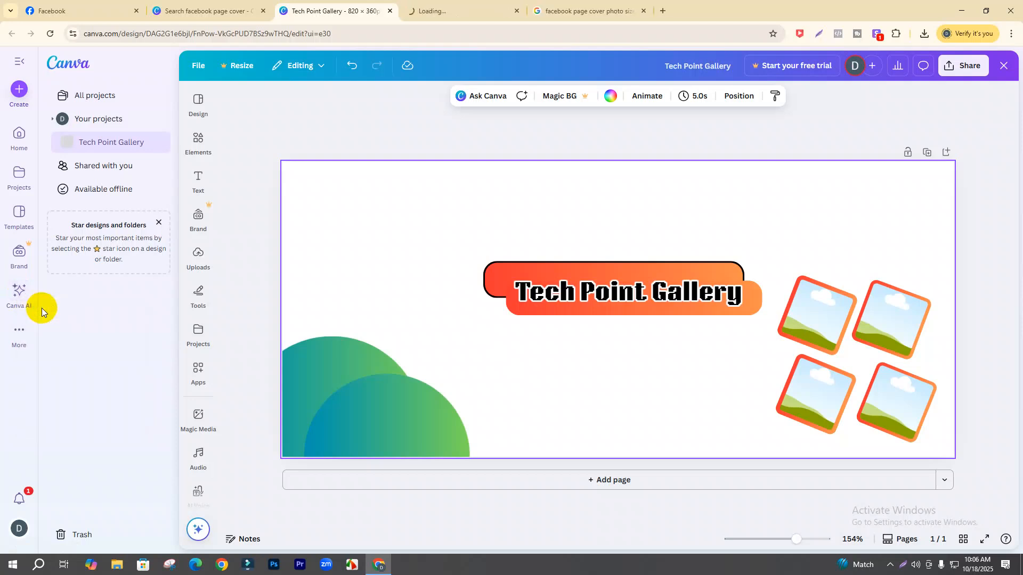
left_click(450, 5)
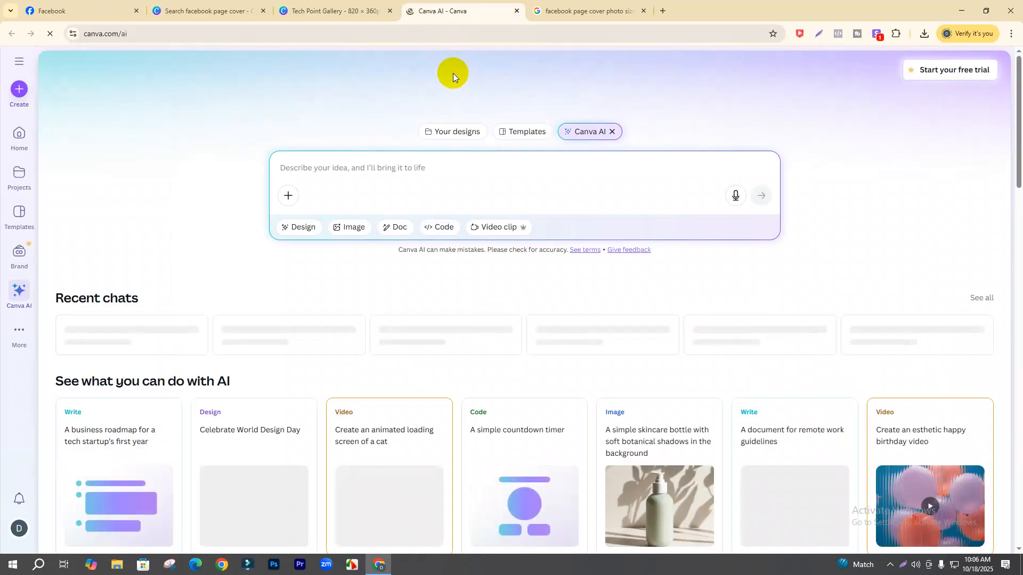
scroll(409, 313, "down", 5)
scroll(409, 313, "up", 5)
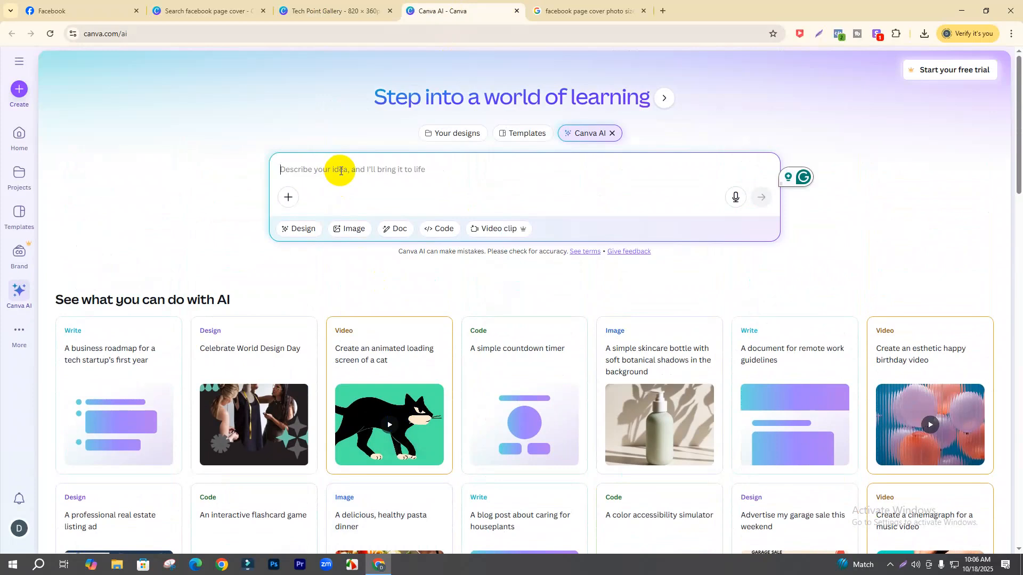
- Send the prompt 'I want some HP brand laptop', then return to the Canva AI home page
type("i want some")
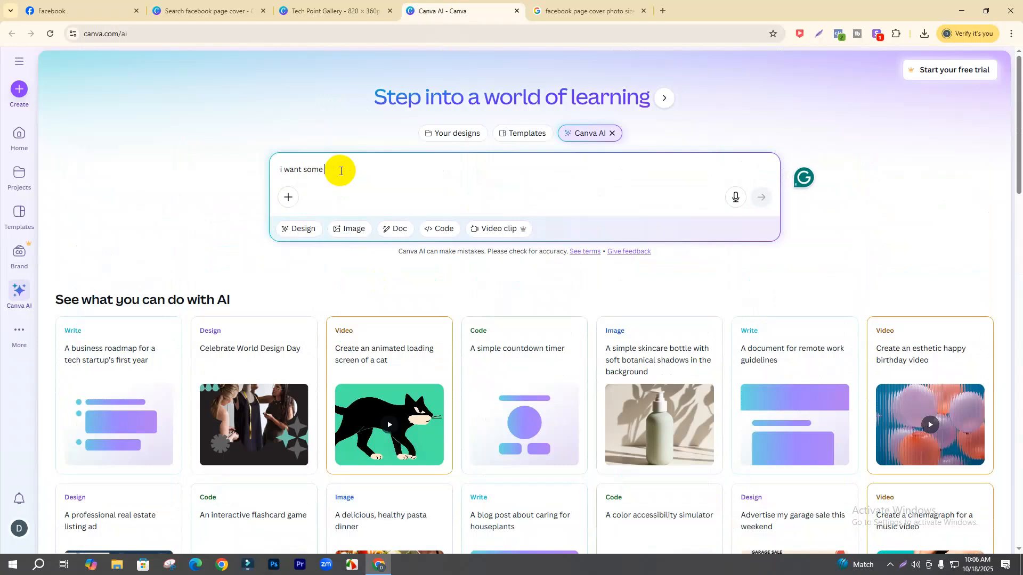
type(" HP brand laptop")
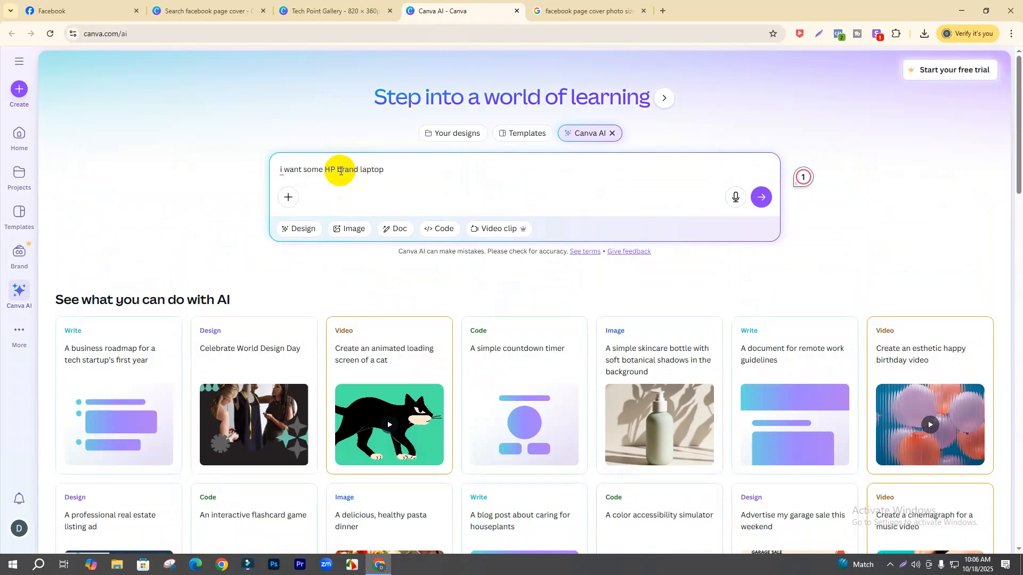
key("Return")
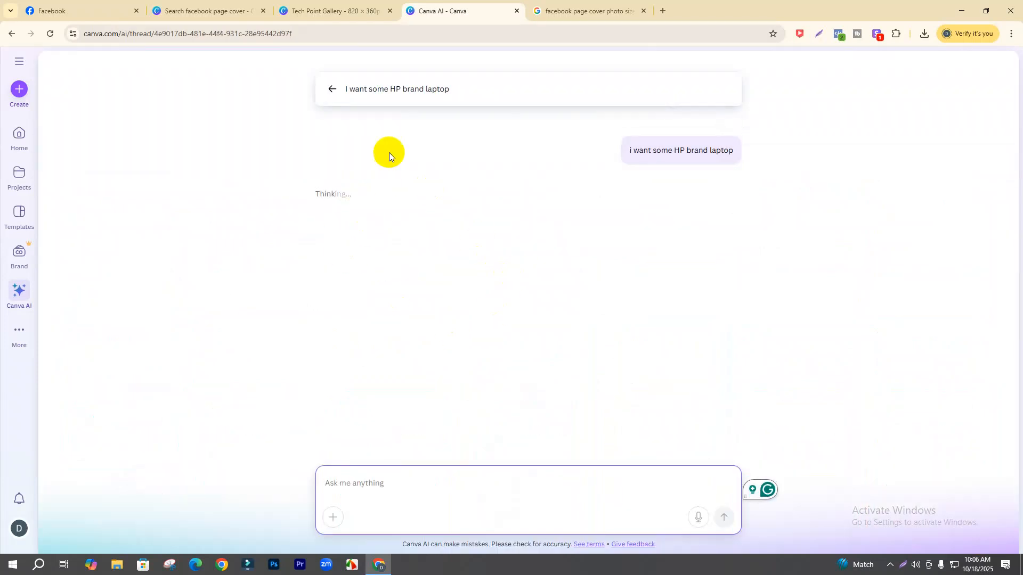
left_click(328, 89)
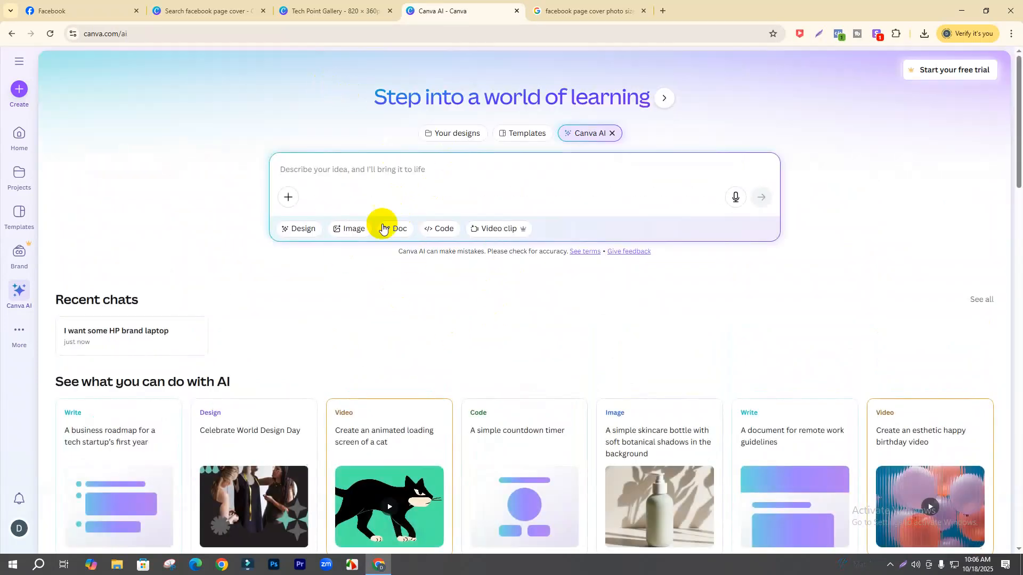
- Generate images from the prompt 'i want hp baran laptop'
left_click(352, 229)
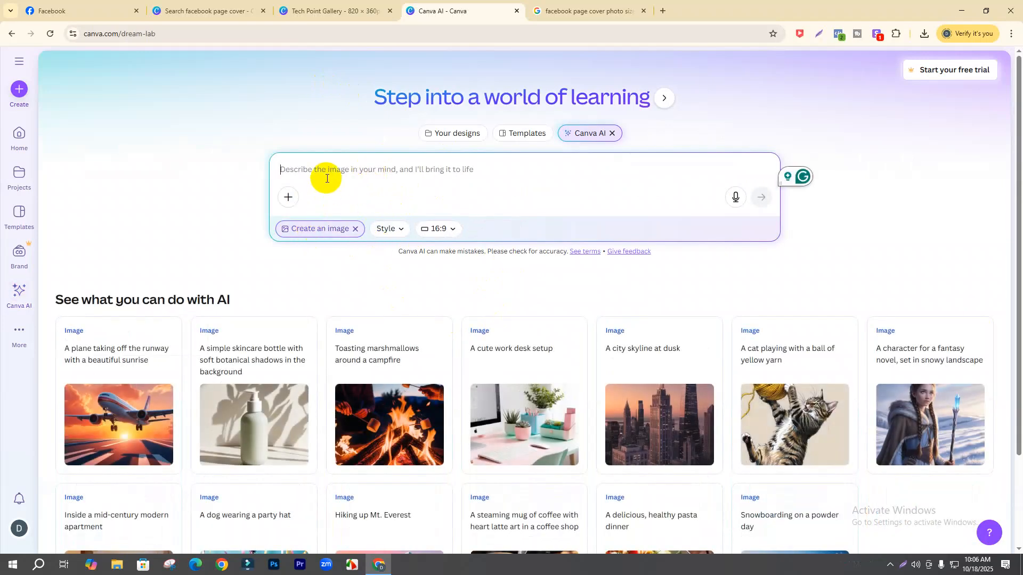
type("i want hp baran logo")
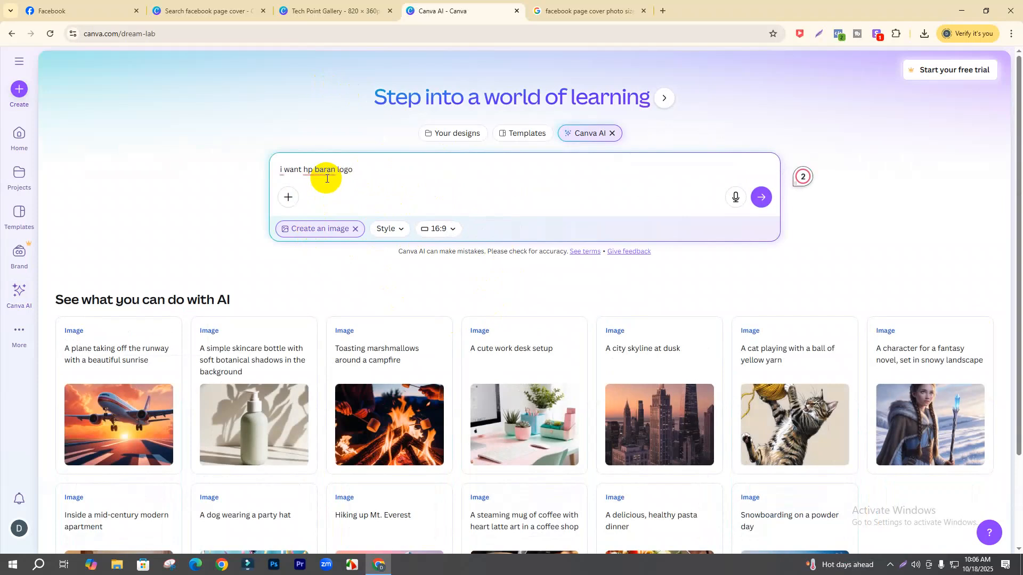
type("ptop")
key("Return")
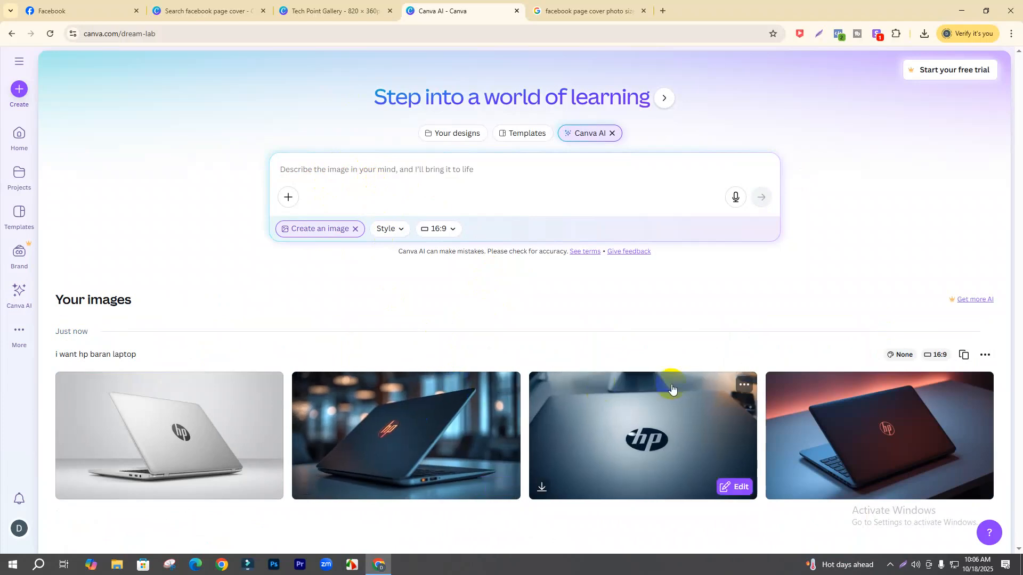
mouse_move(210, 462)
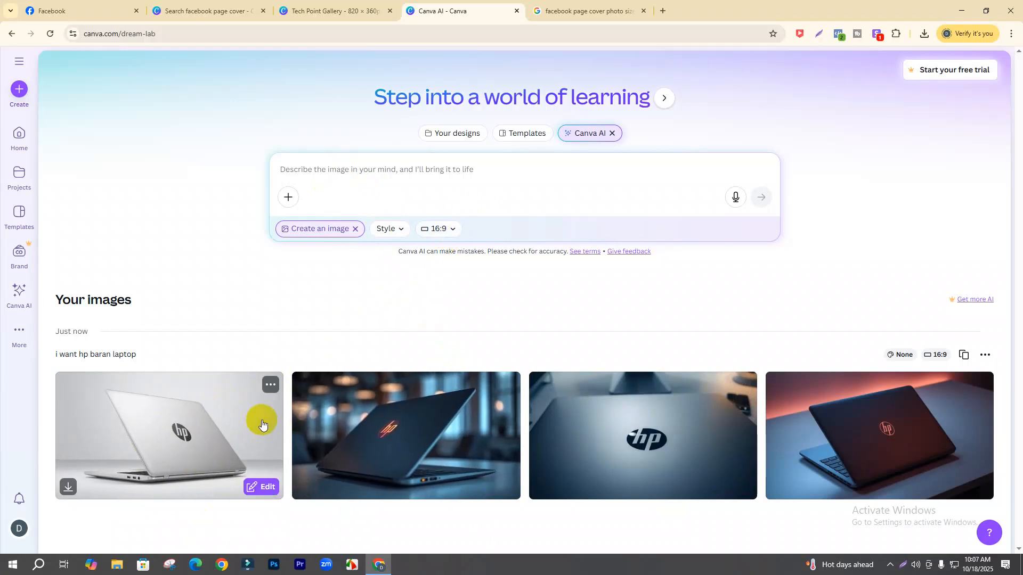
- Download the first two HP laptop images as JPG files
left_click(270, 384)
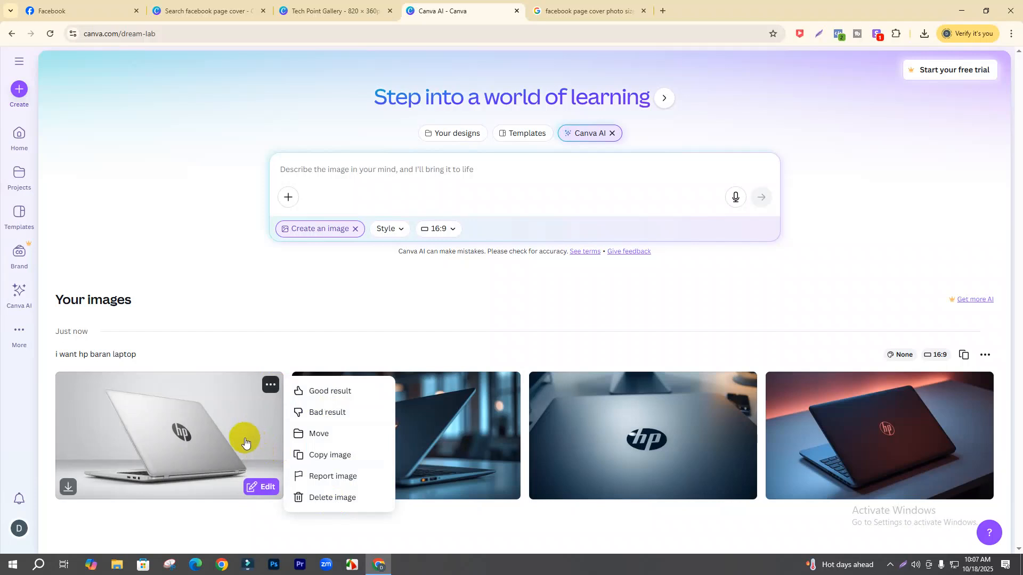
left_click(68, 487)
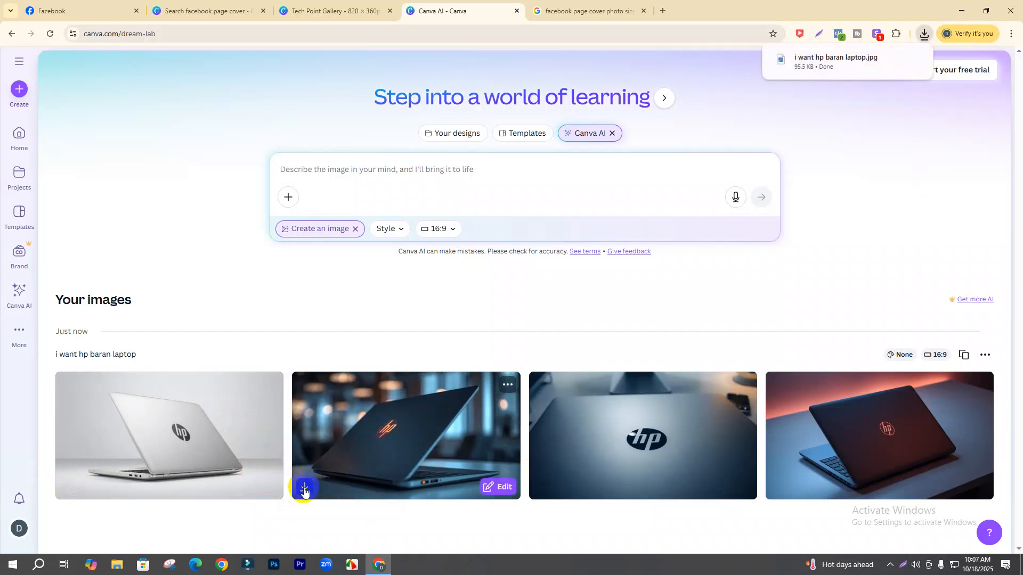
left_click(304, 490)
left_click(397, 179)
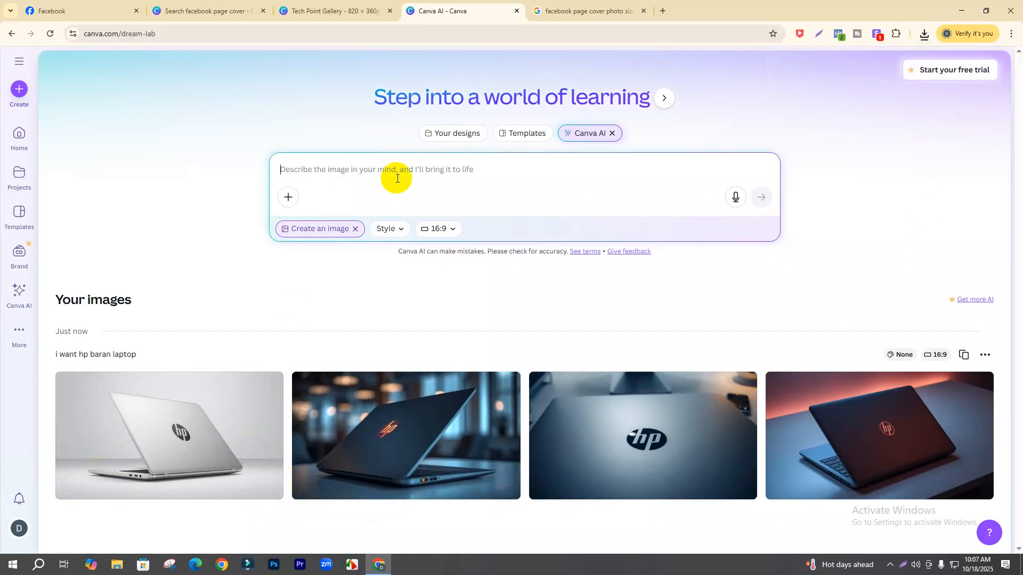
- Generate four monitor images from the prompt 'give me some monitor image'
type("g")
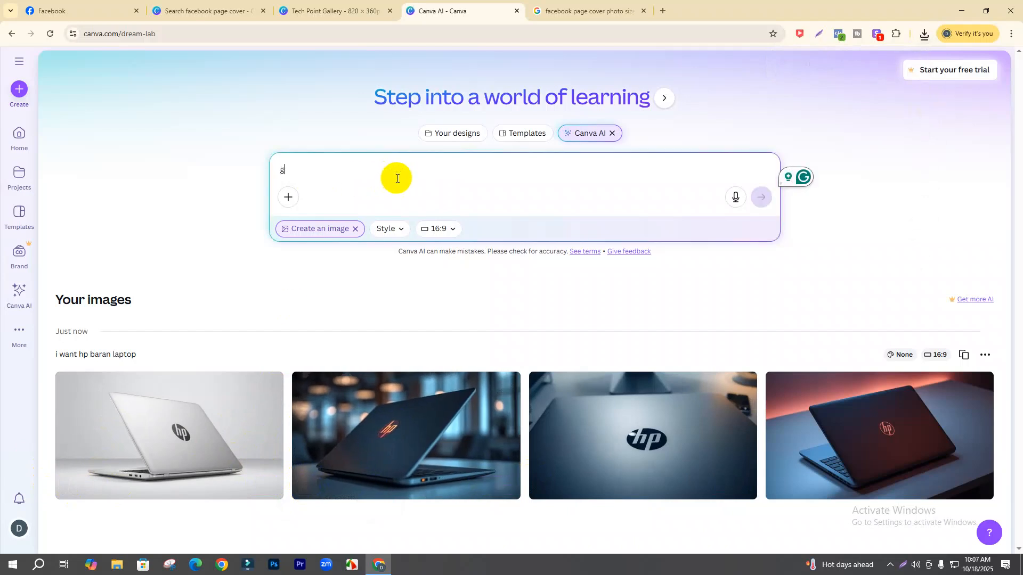
type("ive me sopme")
key("BackSpace")
key("BackSpace")
key("BackSpace")
key("BackSpace")
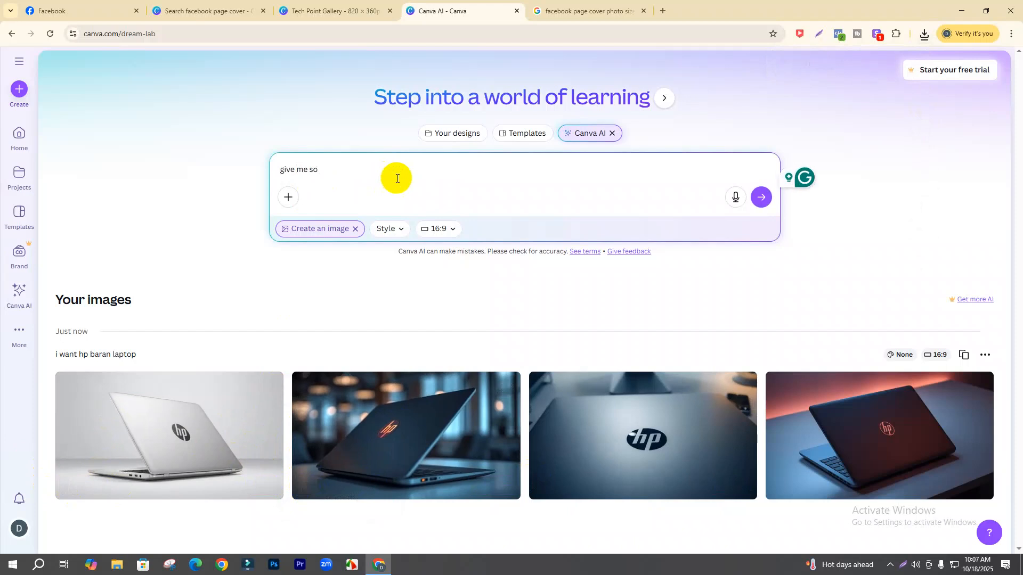
type("ome monitor ")
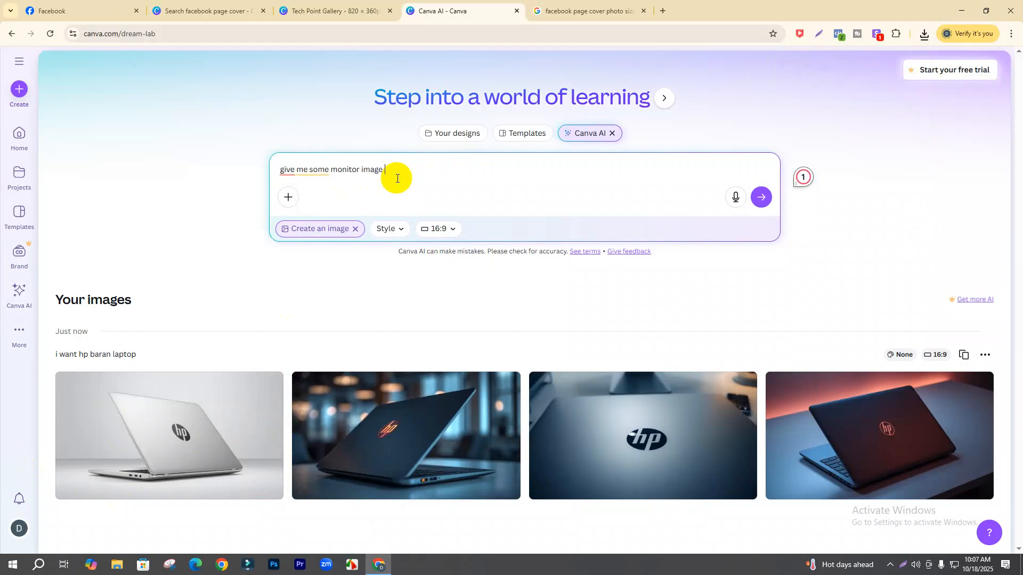
type("image")
key("Return")
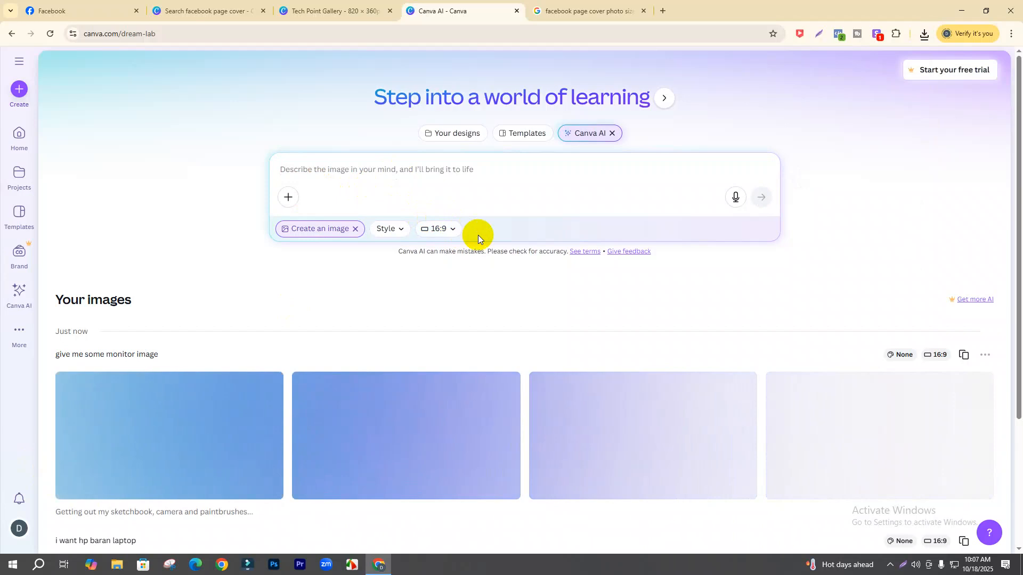
scroll(484, 276, "down", 2)
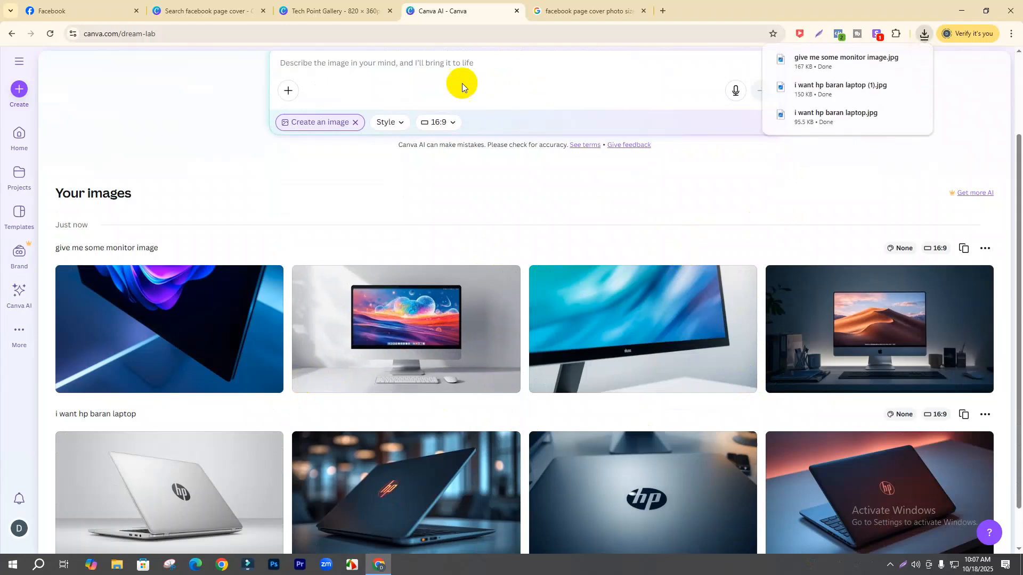
left_click(412, 63)
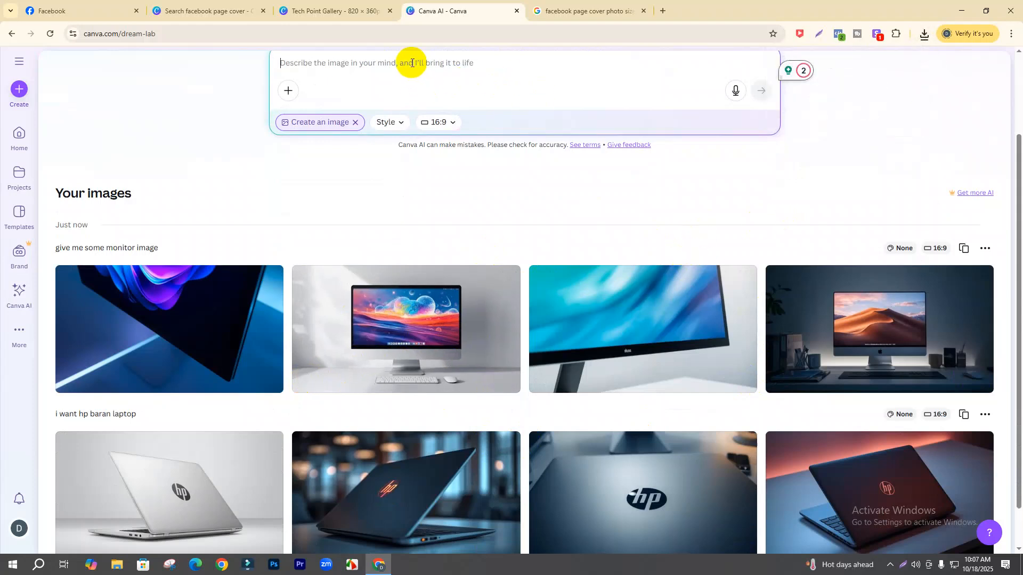
- Generate keyboard-and-mouse images from the prompt 'give me some keyboard and mouse multipiple image with in frame'
type("g")
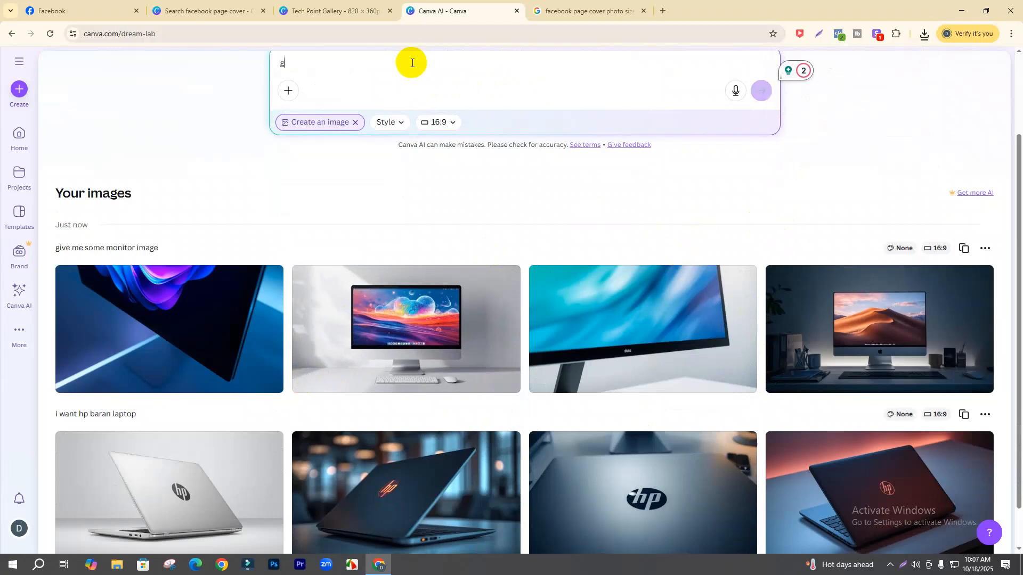
type("ive me some keyboard and mouse mu")
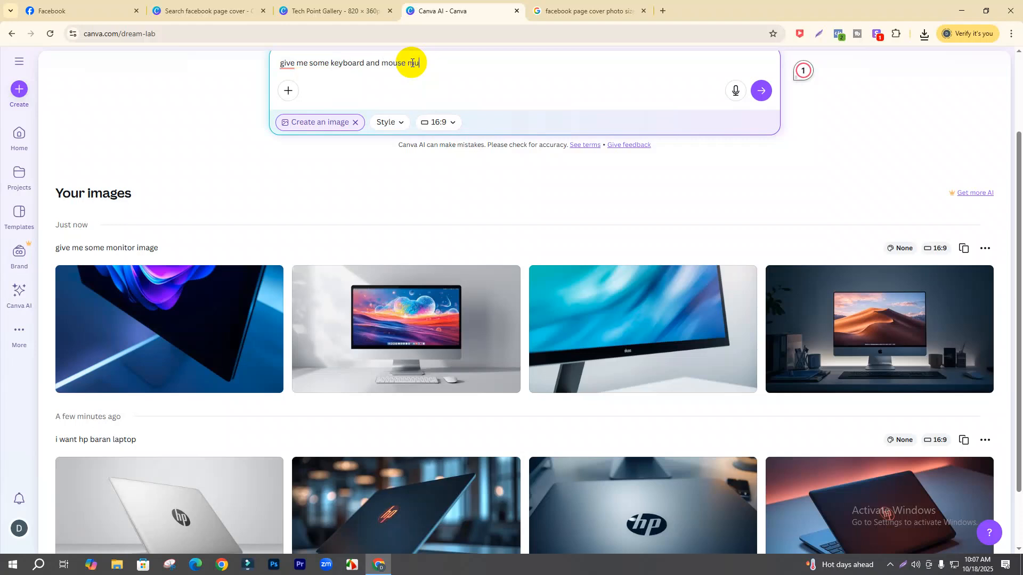
type("ple")
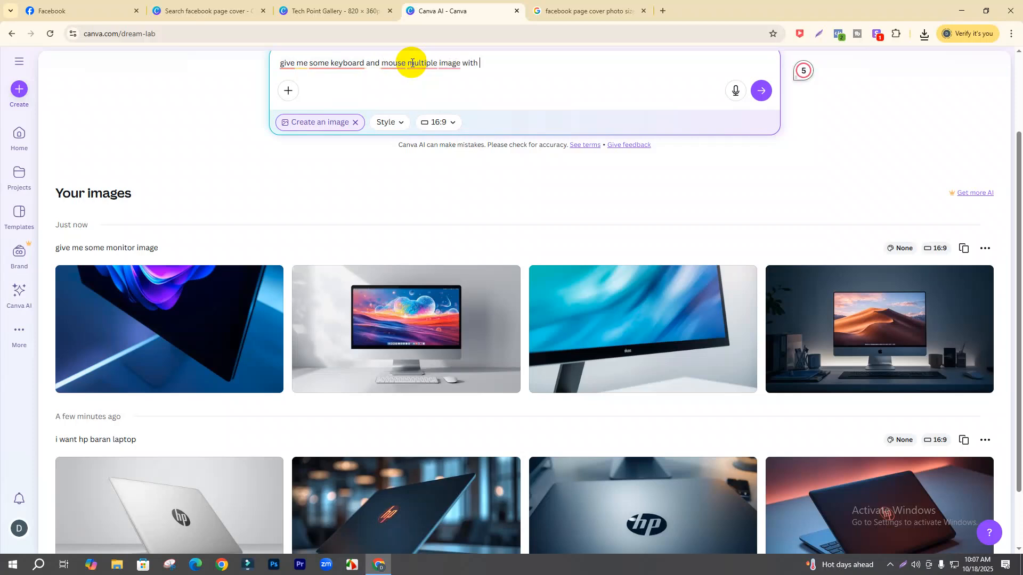
type("image with in frame")
key("Return")
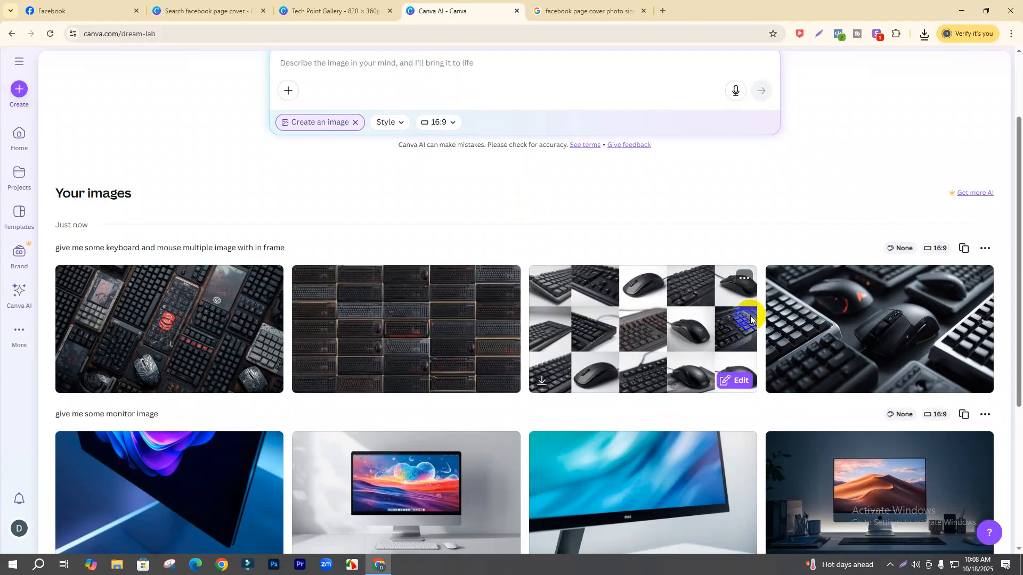
left_click(472, 70)
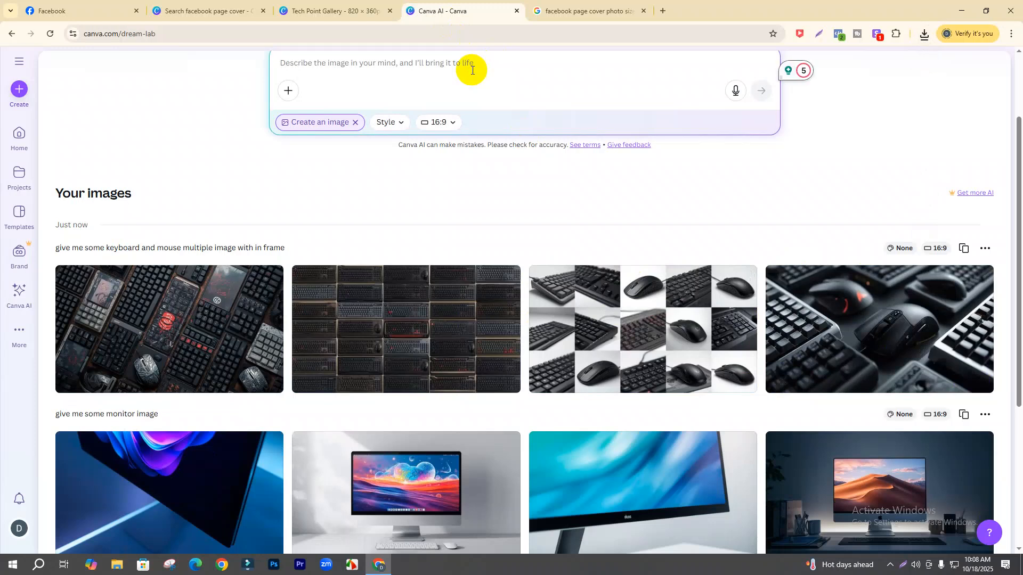
- Begin a new iPad image prompt, which currently reads just 'I'
type("I pad")
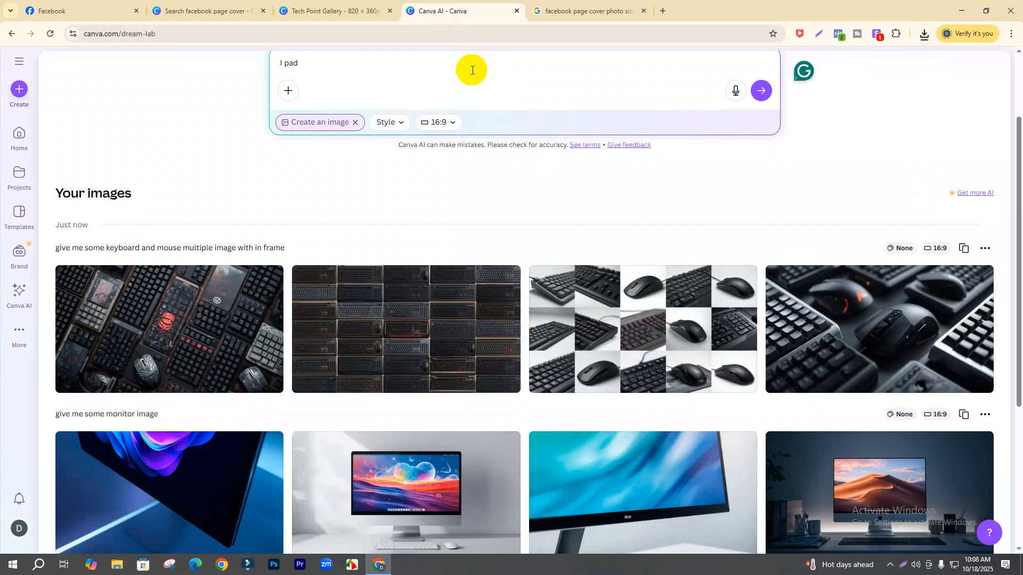
type("a")
key("BackSpace")
key("BackSpace")
key("BackSpace")
key("BackSpace")
type("IU")
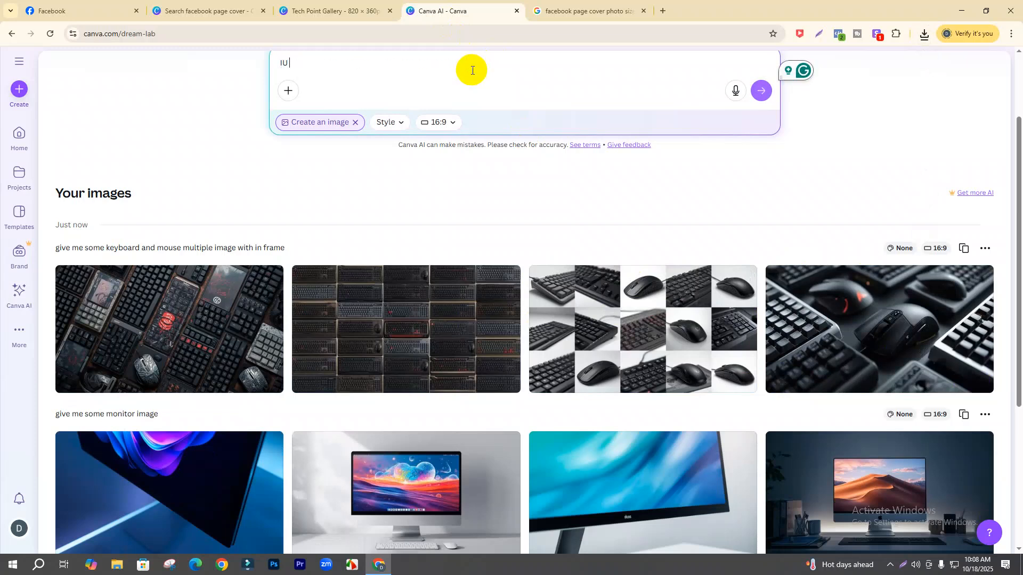
key("BackSpace")
key("BackSpace")
type("I")
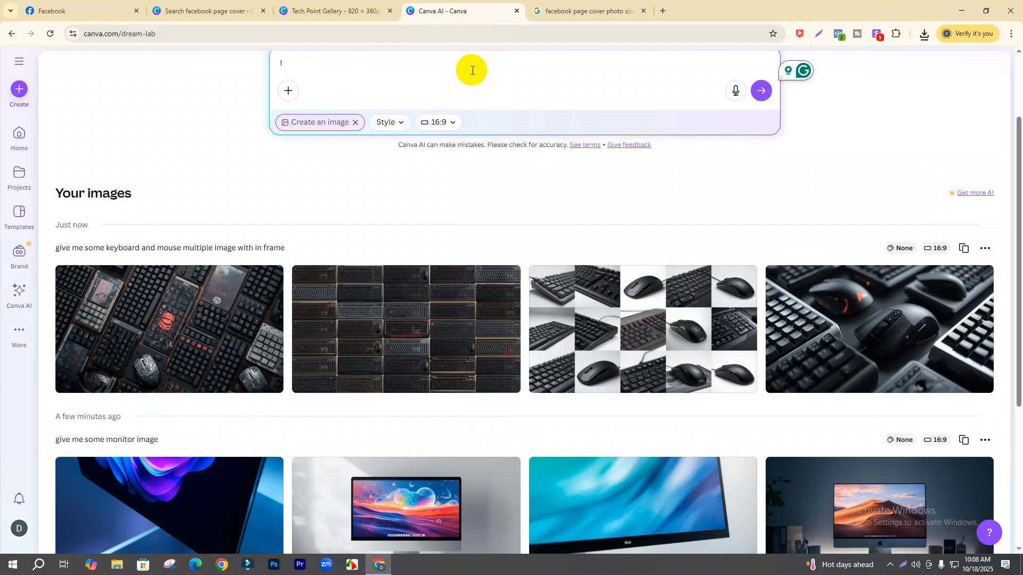
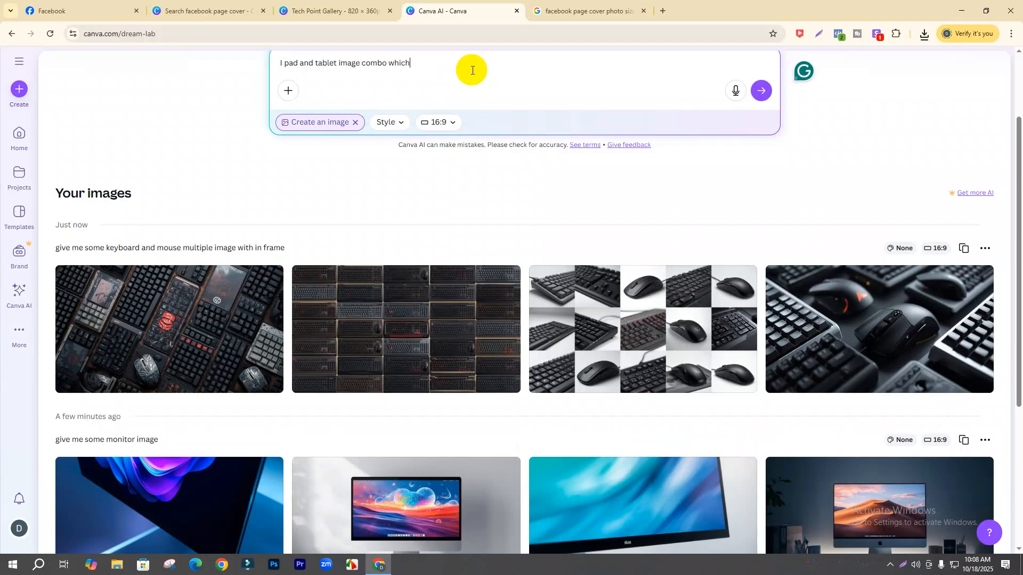
- Complete the iPad/tablet prompt, generate four tablet images and download one as a JPG
type("can sale in my shop")
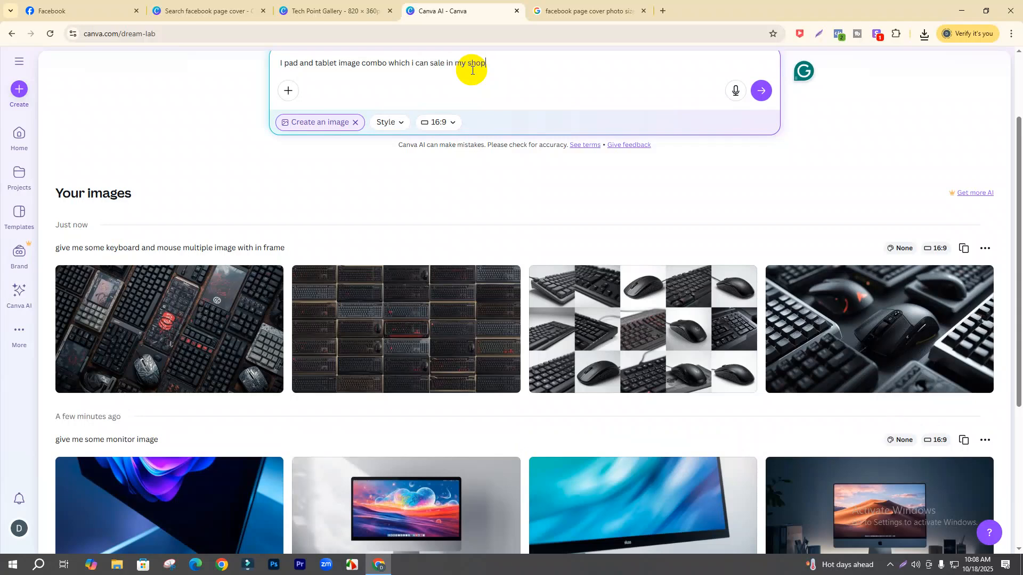
key("Return")
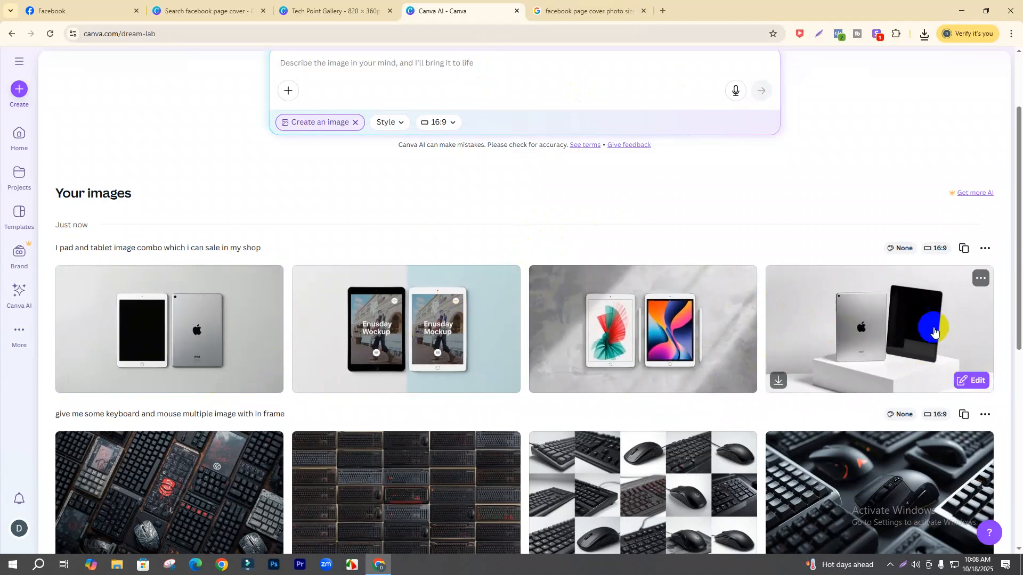
left_click(779, 380)
scroll(317, 377, "down", 8)
scroll(332, 248, "up", 8)
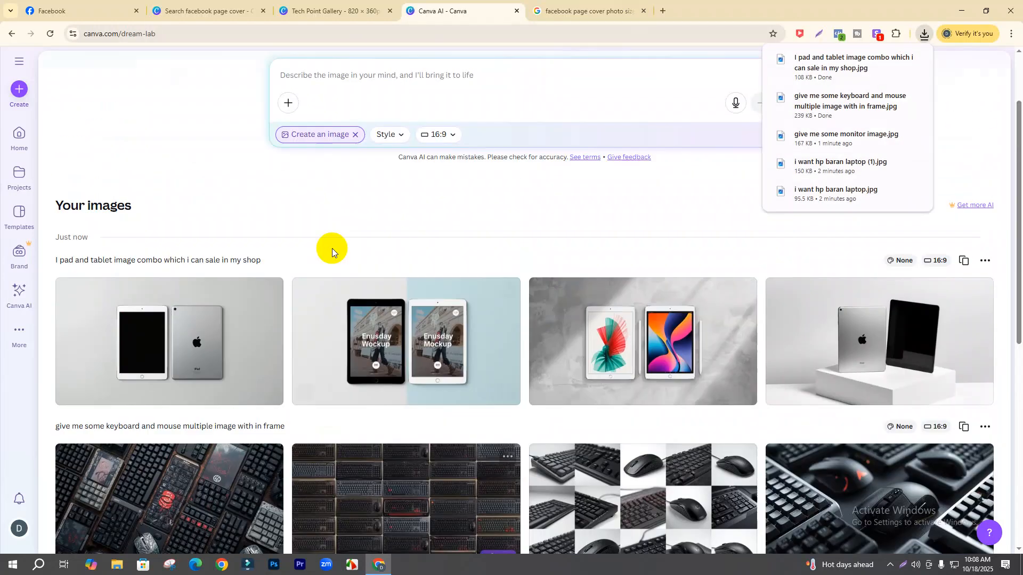
scroll(331, 248, "up", 2)
left_click(397, 171)
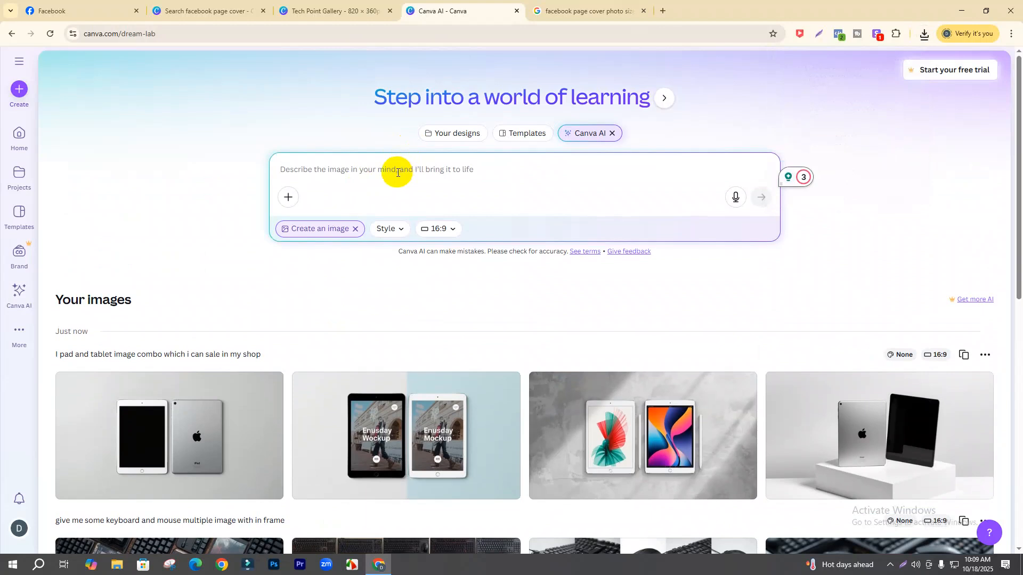
- Generate four air buds images, download the third as a JPG, and return to the Tech Point Gallery design
type("give me some ")
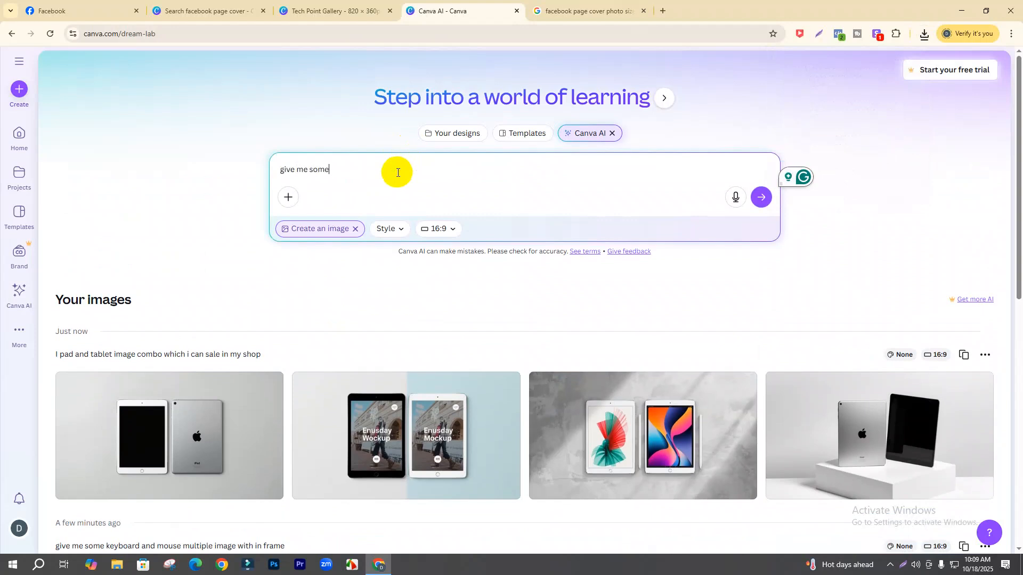
type("air buds image")
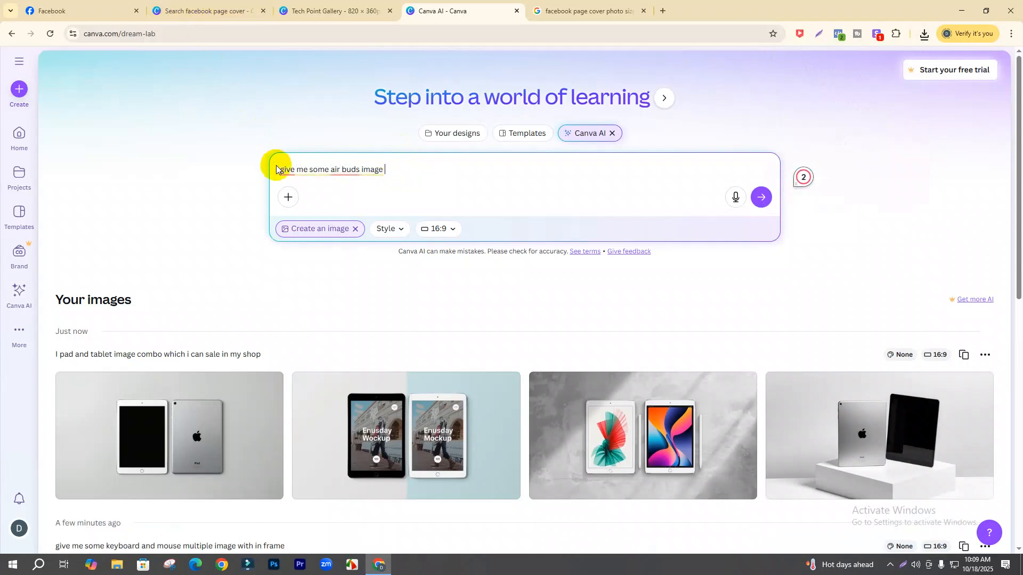
left_click(397, 173)
key("Return")
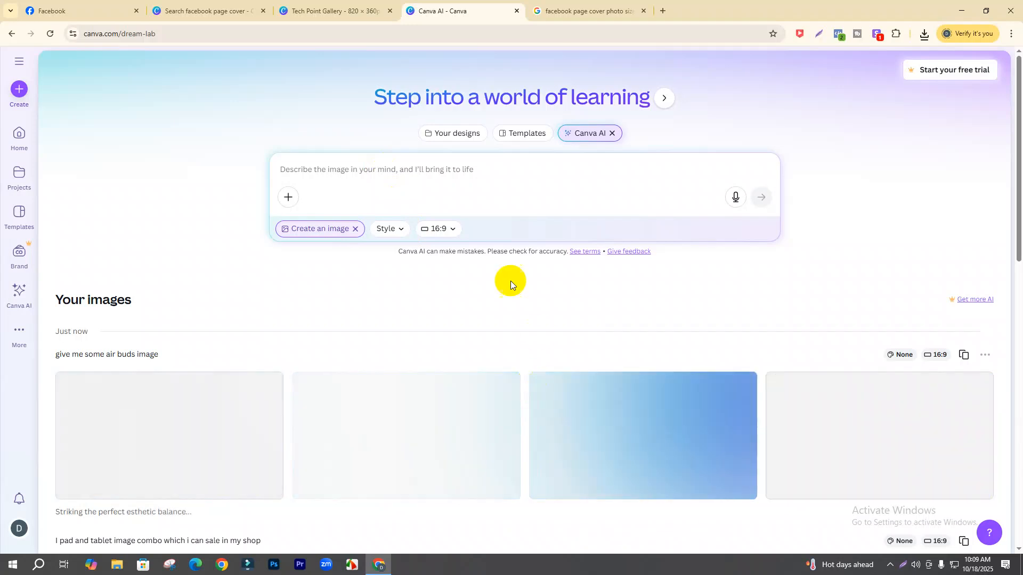
scroll(455, 322, "down", 3)
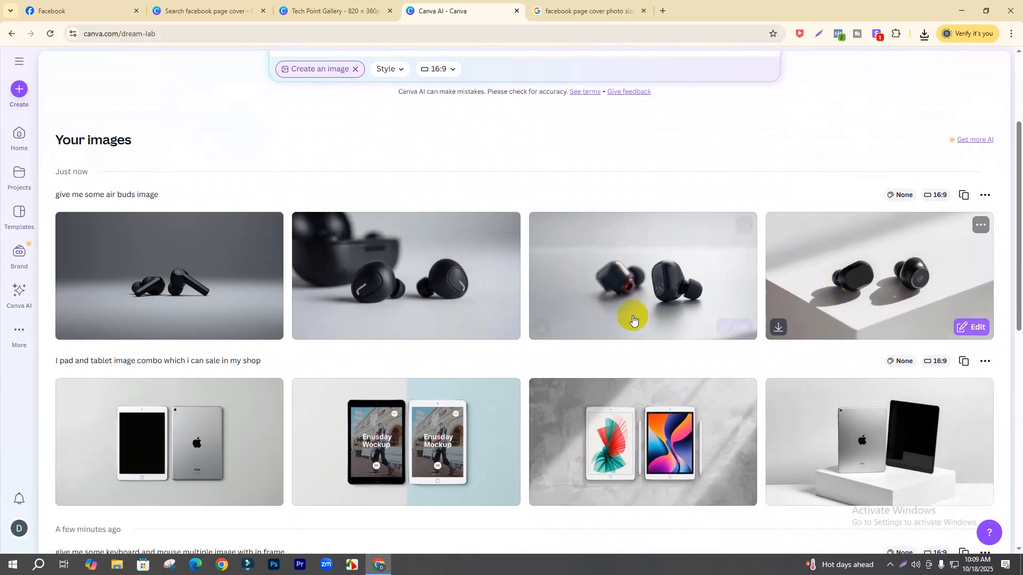
left_click(541, 329)
left_click(334, 8)
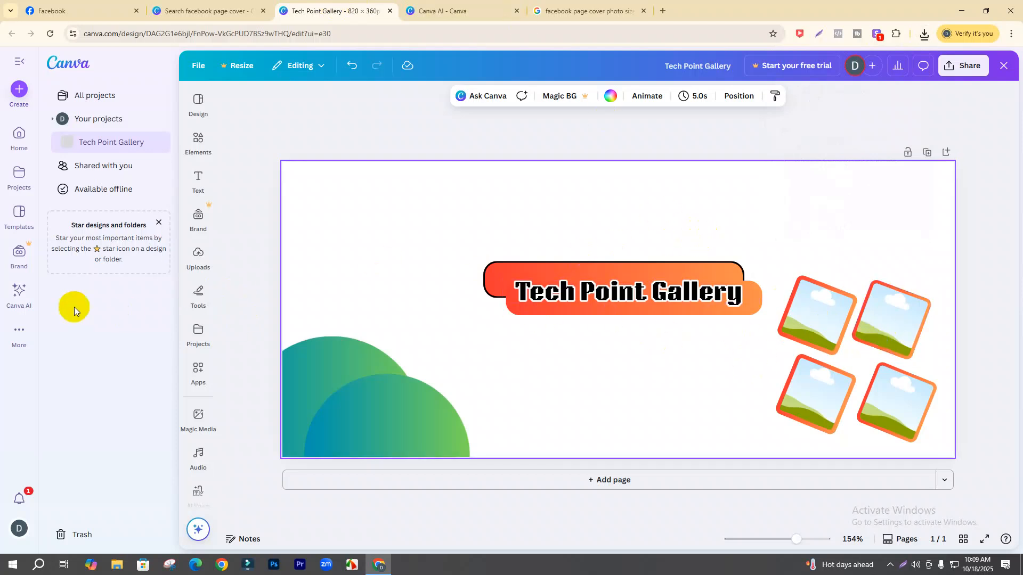
- Upload the six downloaded product images from Downloads into Canva's Uploads
left_click(198, 260)
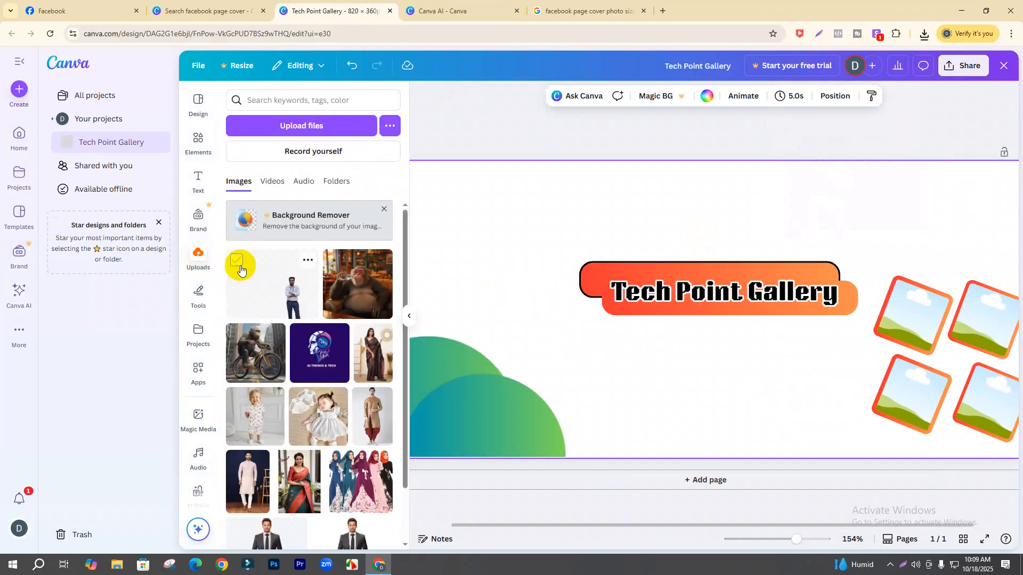
left_click(342, 299)
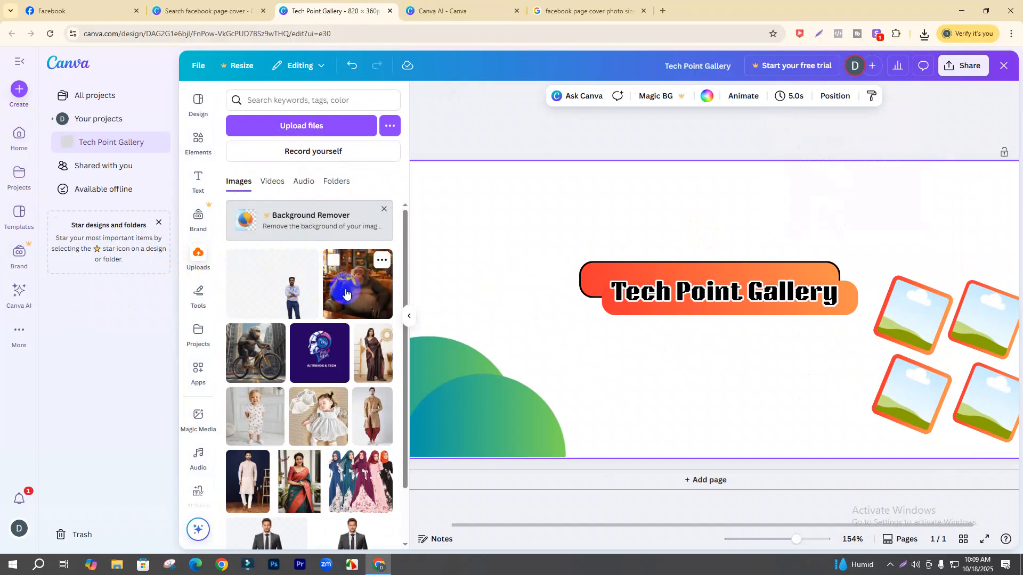
left_click(384, 209)
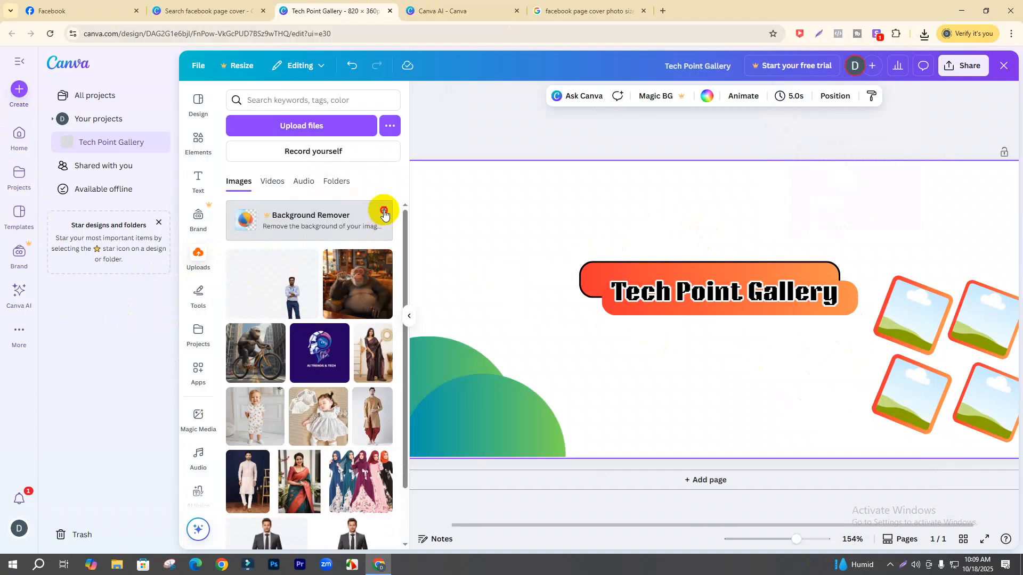
left_click(296, 131)
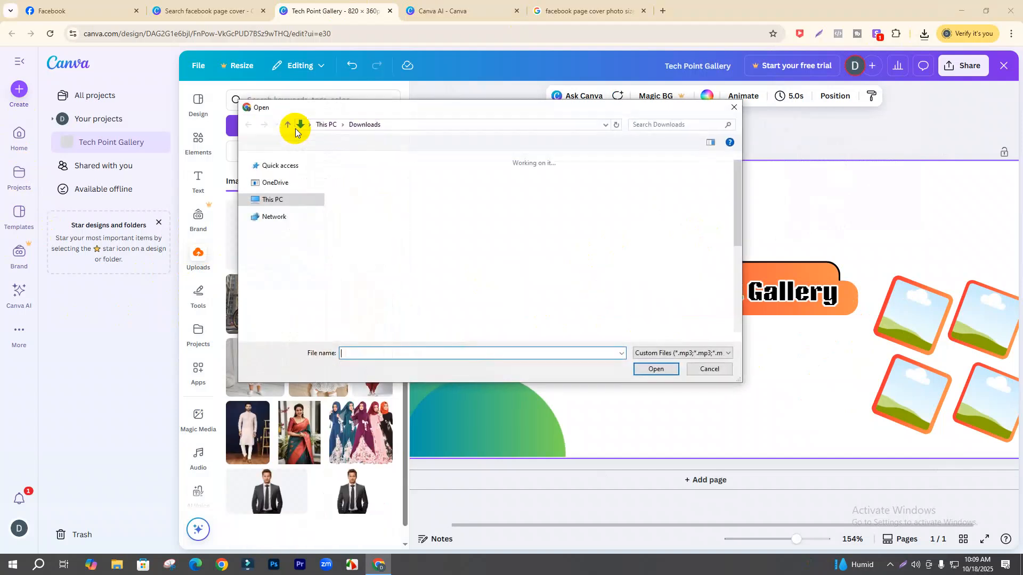
left_click_drag(370, 216, 639, 214)
left_click(656, 369)
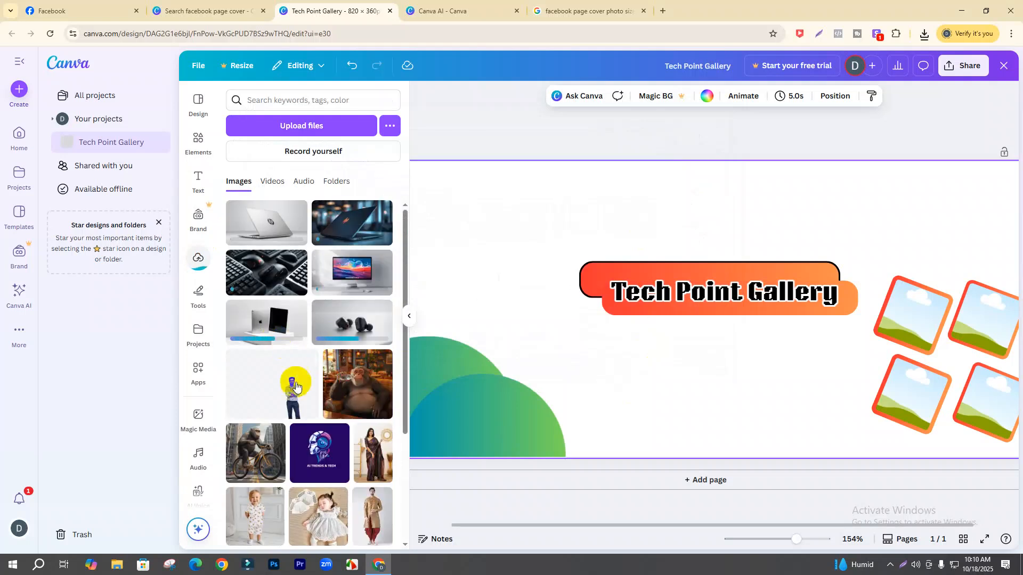
- Test-place the man's and chimpanzee photos on the cover, then delete both
left_click(297, 387)
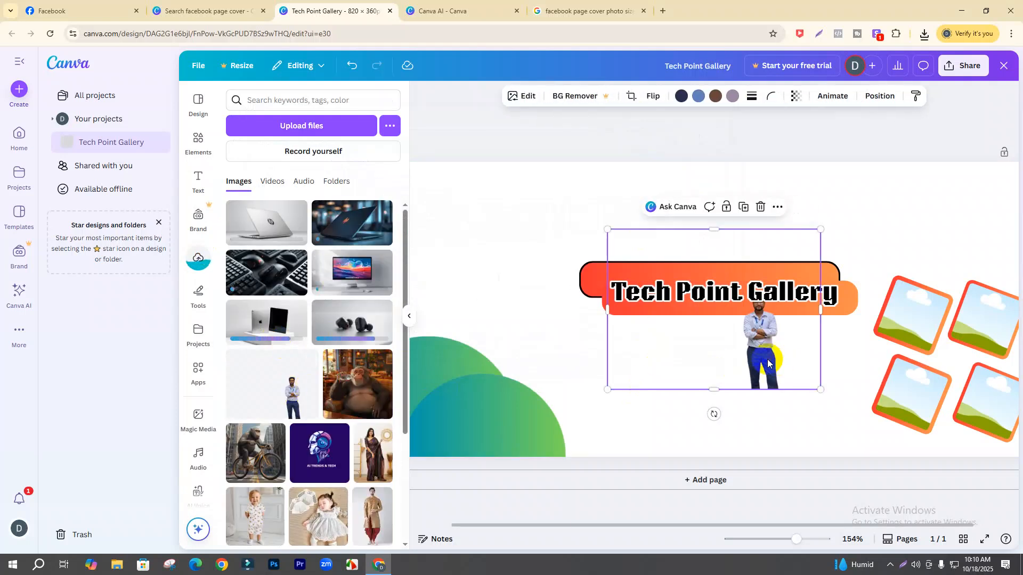
left_click_drag(768, 363, 726, 395)
left_click_drag(566, 261, 166, 142)
left_click_drag(612, 210, 519, 248)
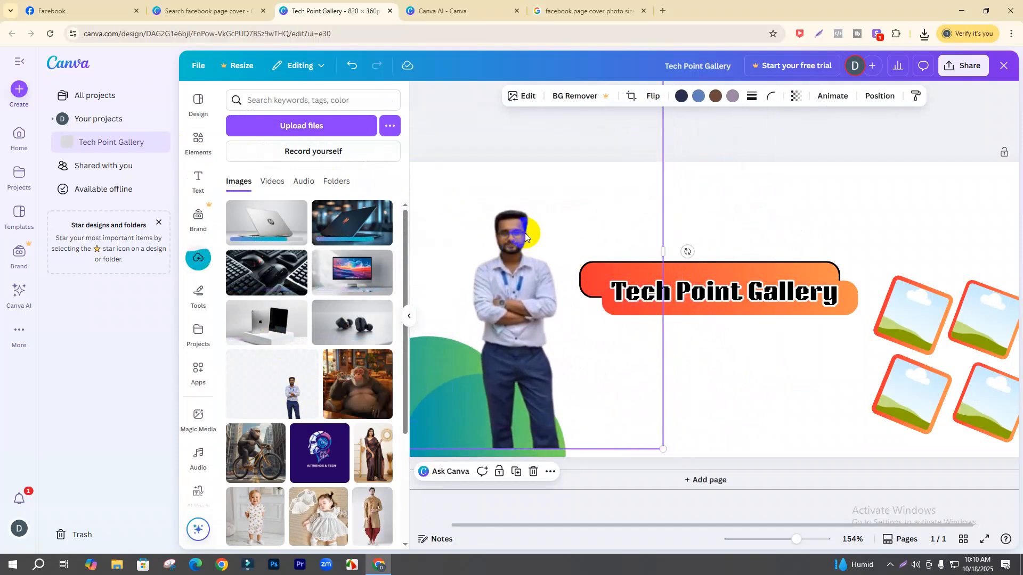
key("Delete")
left_click(368, 384)
left_click_drag(708, 347, 443, 328)
key("Delete")
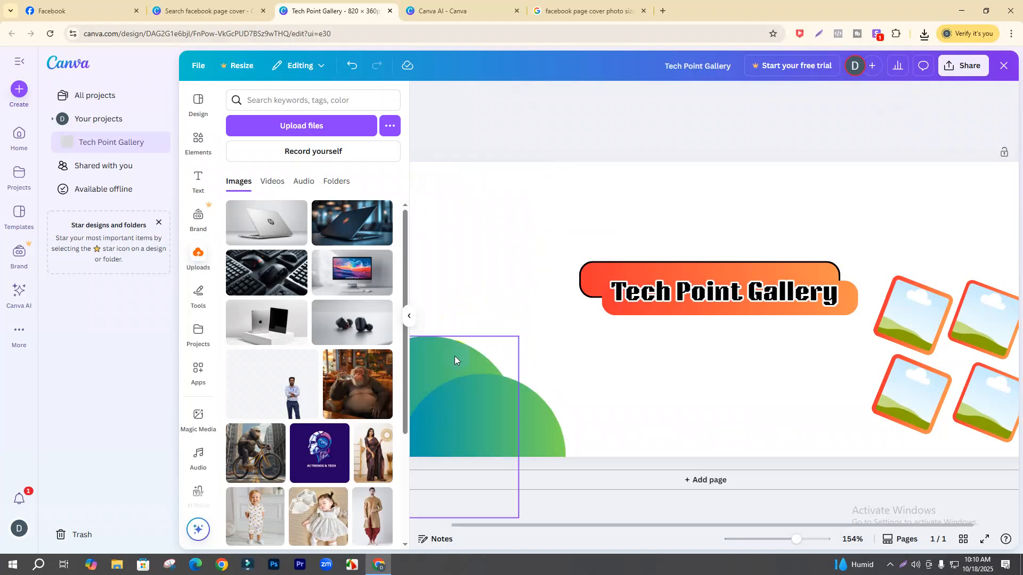
left_click_drag(660, 528, 748, 527)
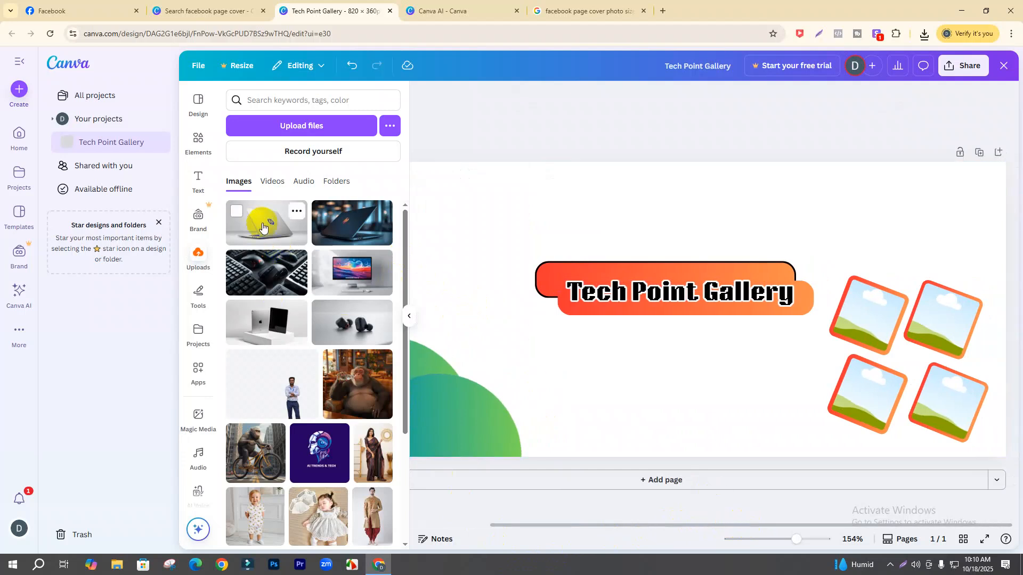
- Place the laptop image into the top-left photo frame after a couple of undone attempts
left_click_drag(265, 225, 838, 279)
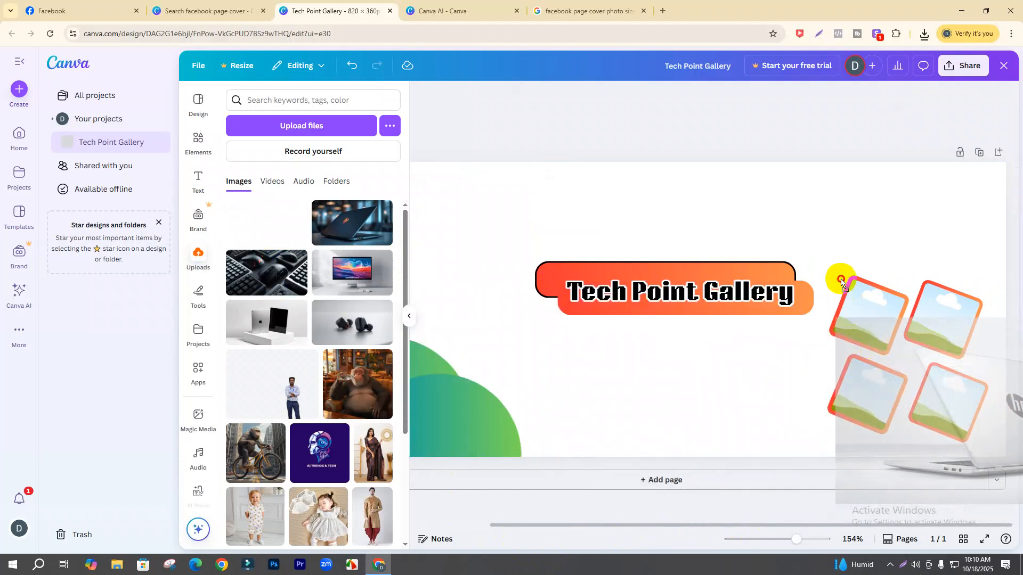
left_click_drag(782, 292, 783, 293)
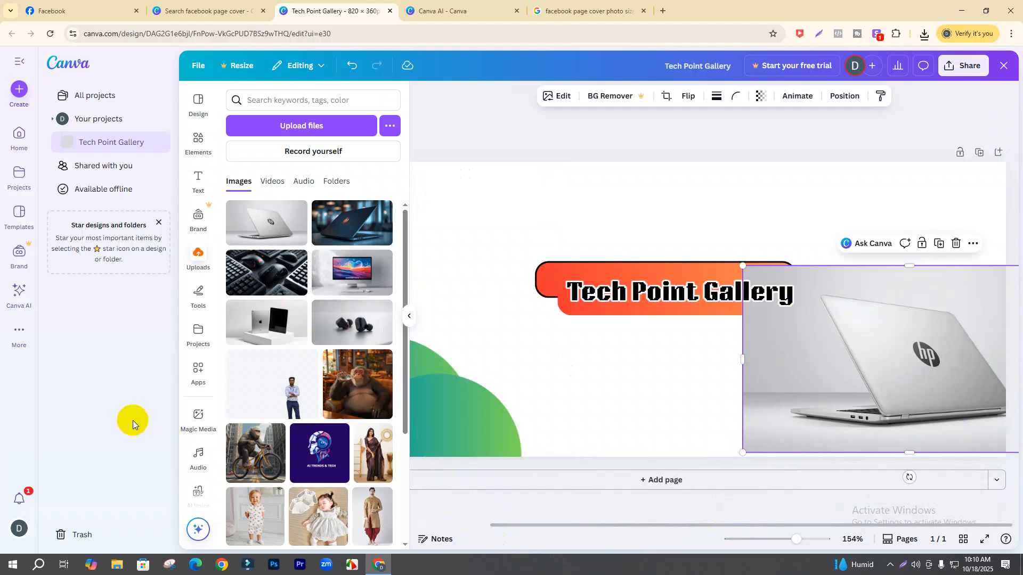
key("ctrl+z")
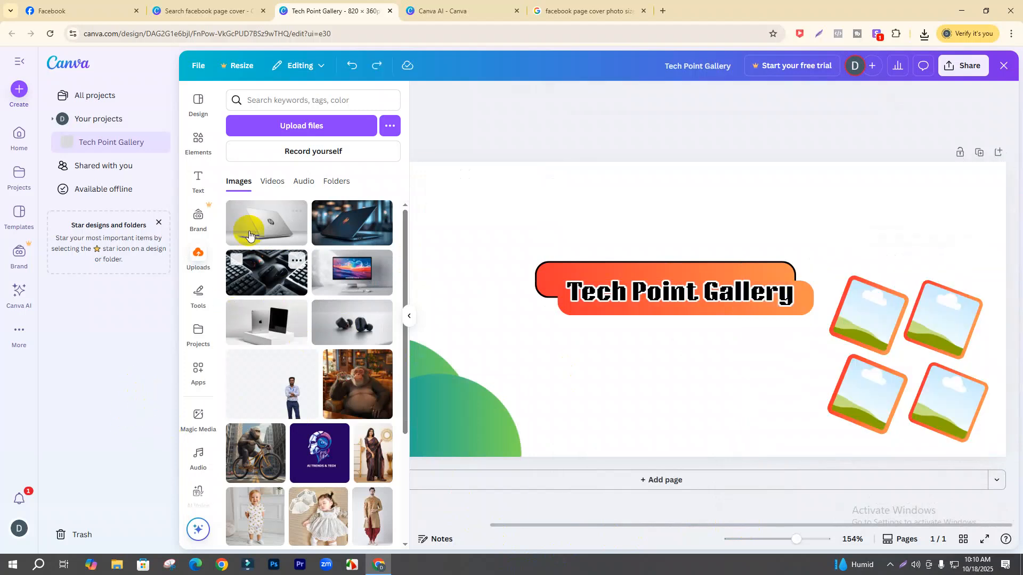
left_click_drag(251, 218, 837, 315)
key("ctrl+z")
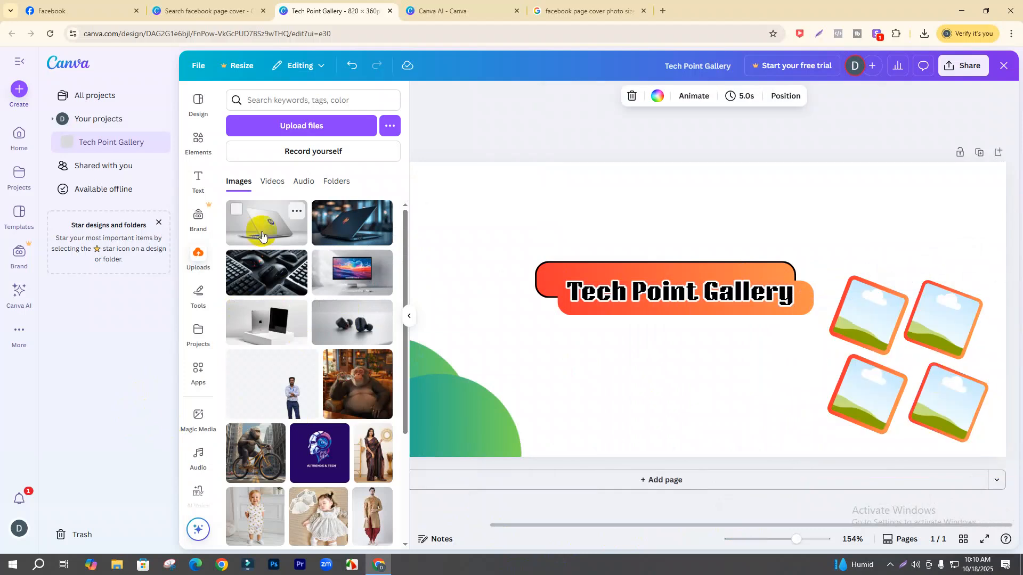
left_click(263, 221)
left_click_drag(725, 345, 868, 315)
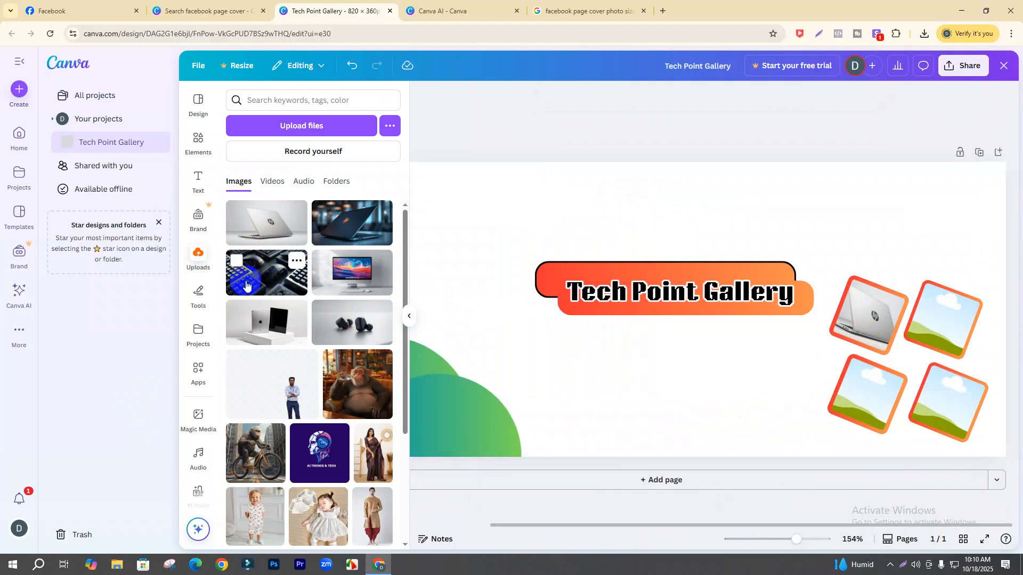
- Fill the other frames: keyboard bottom-left, iPad bottom-right, earbuds in the top two
left_click(292, 266)
left_click_drag(648, 351, 874, 394)
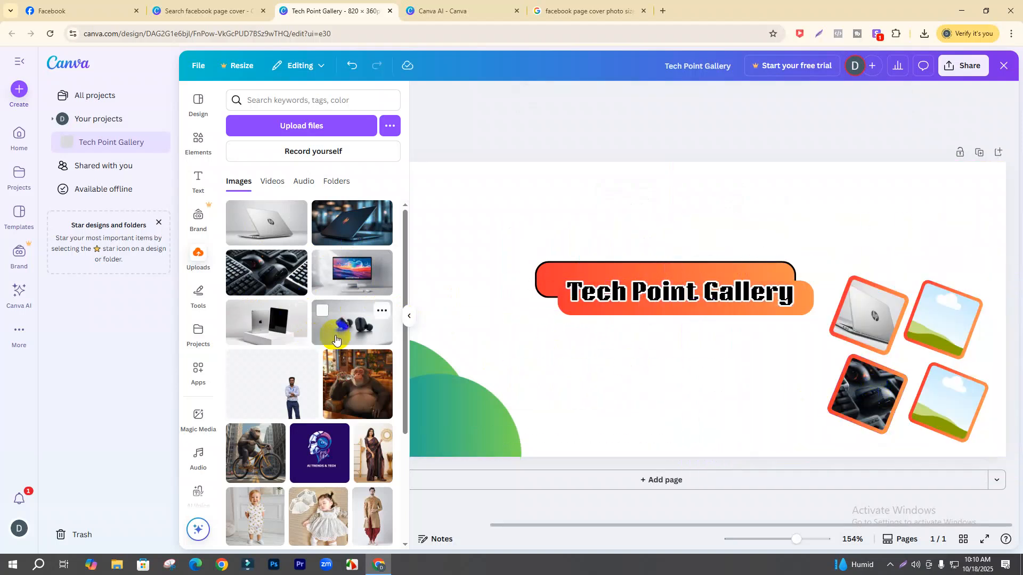
left_click(283, 331)
left_click_drag(624, 348, 927, 405)
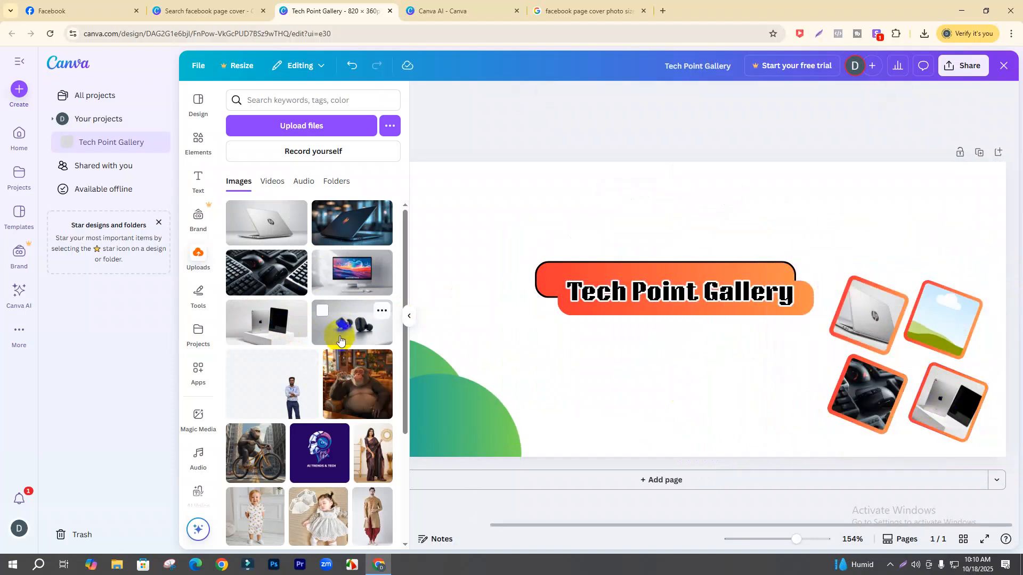
left_click(344, 333)
left_click_drag(615, 352, 873, 319)
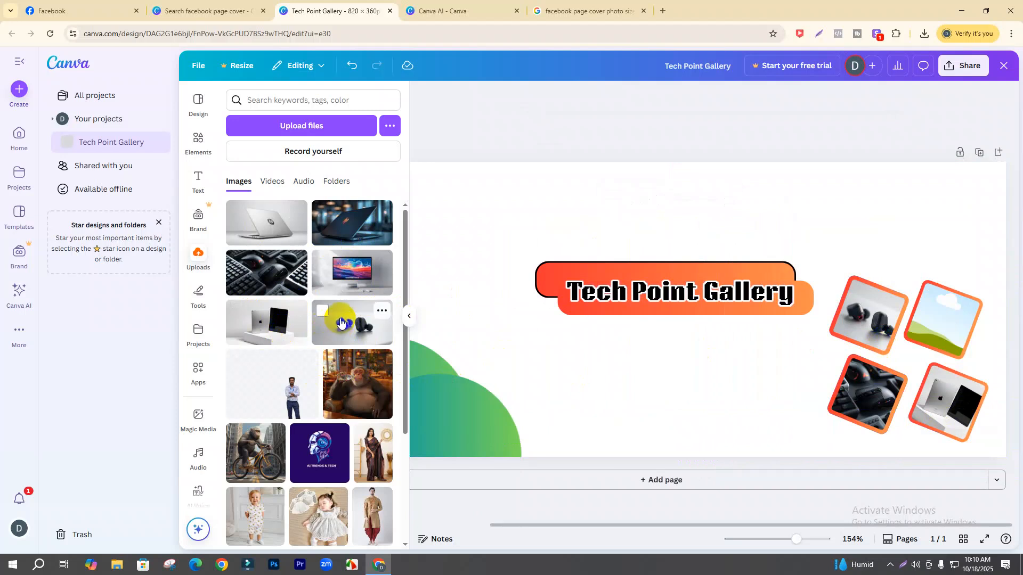
left_click(341, 325)
left_click_drag(580, 360, 938, 341)
left_click(633, 430)
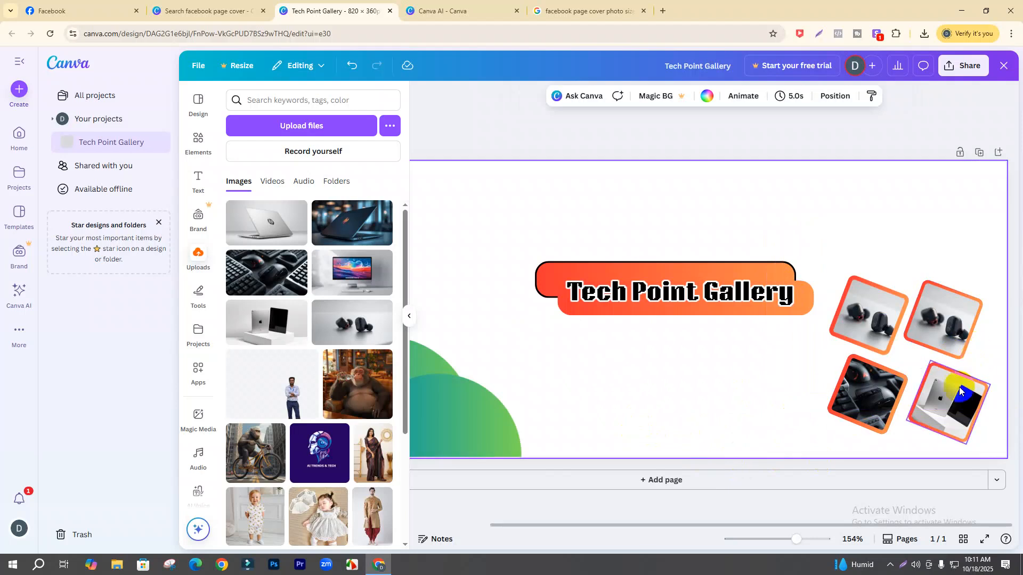
left_click(884, 336)
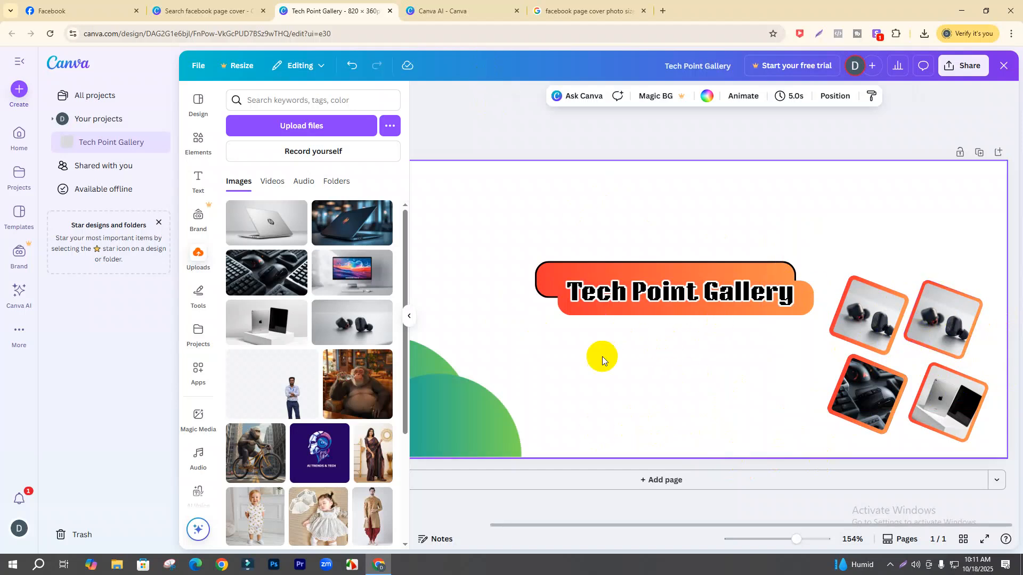
- Copy the Bengali bio from the Facebook page's Intro section and return to Canva
left_click(80, 11)
scroll(473, 449, "down", 1)
scroll(474, 449, "down", 4)
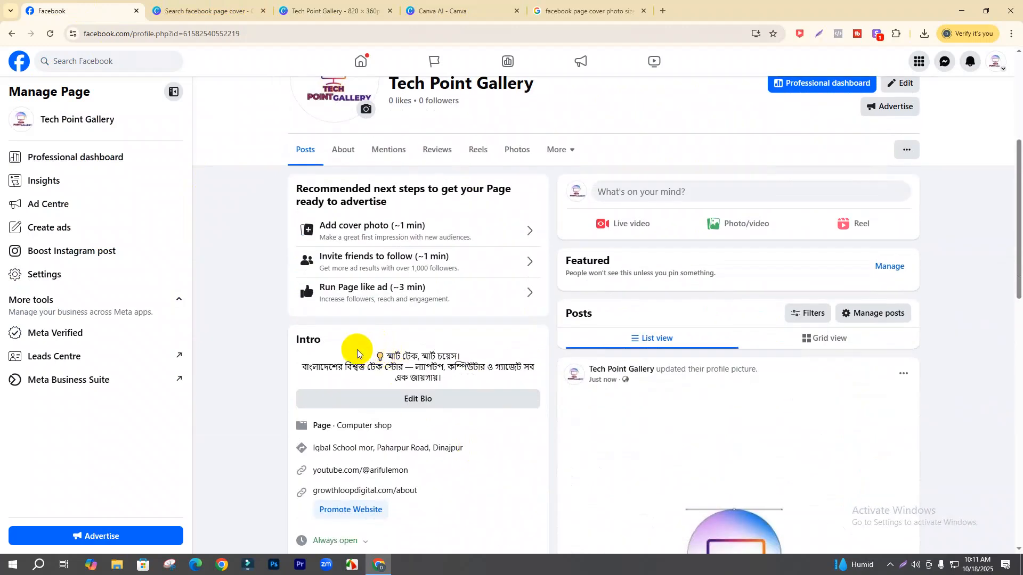
left_click_drag(465, 379, 306, 361)
key("ctrl+Tab")
key("ctrl+Tab")
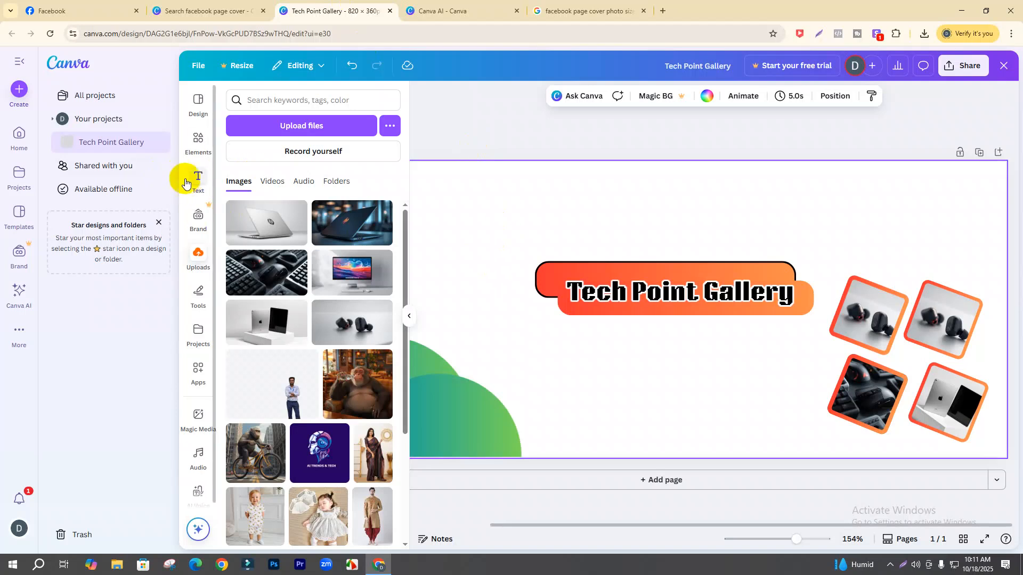
- Add a heading, paste the Bengali bio, shrink it and delete lines two and three
left_click(189, 182)
left_click(293, 261)
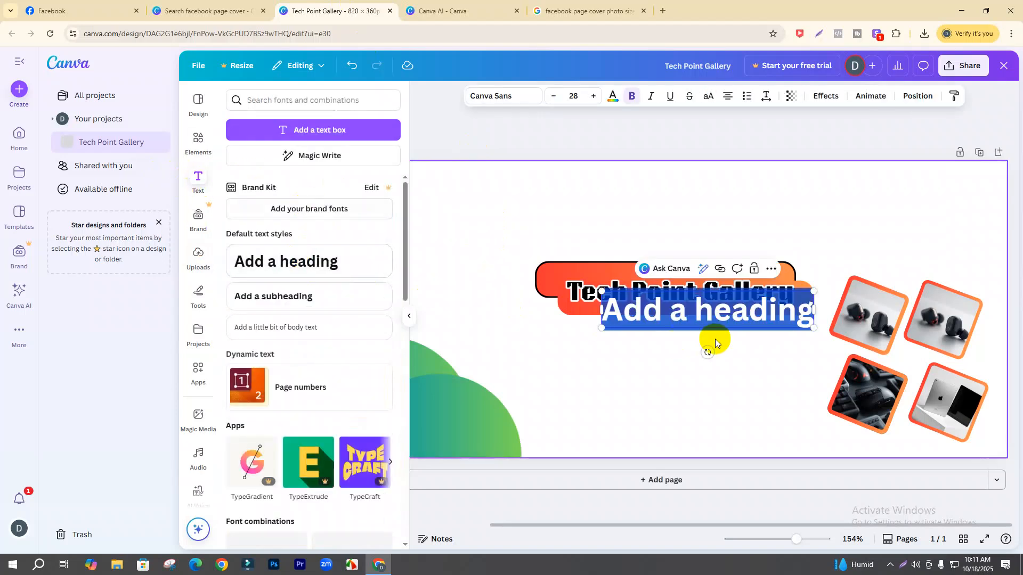
type("💡 স্মার্ট টেক, স্মার্ট চয়েস! বাংলাদেশের বিশ্বস্ত টেক স্টোর — ল্যাপটপ, কম্পিউটার ও গ্যাজেট সব এক জায়গায়।")
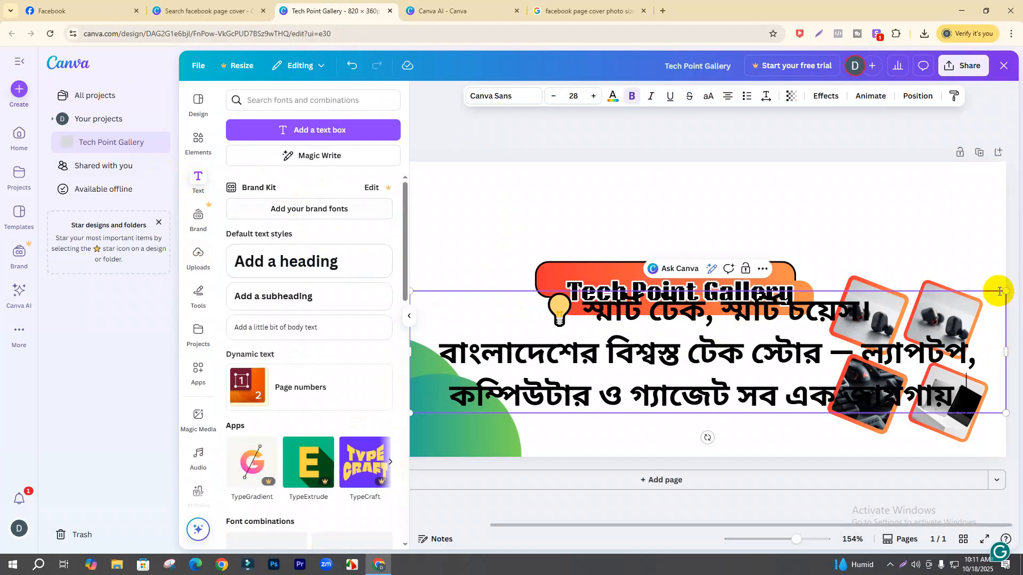
left_click_drag(1006, 289, 867, 379)
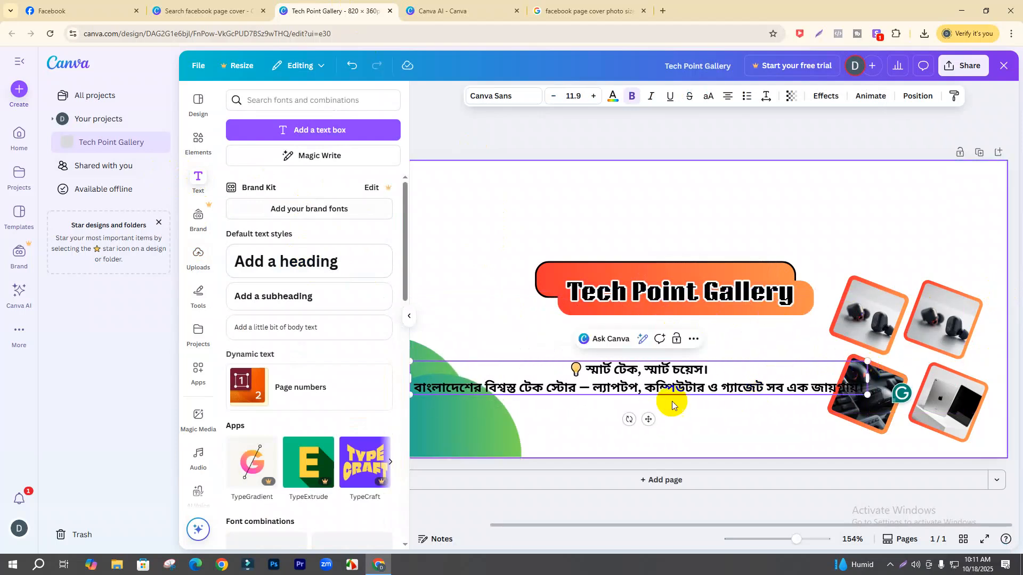
left_click_drag(647, 420, 677, 382)
left_click_drag(899, 341, 834, 344)
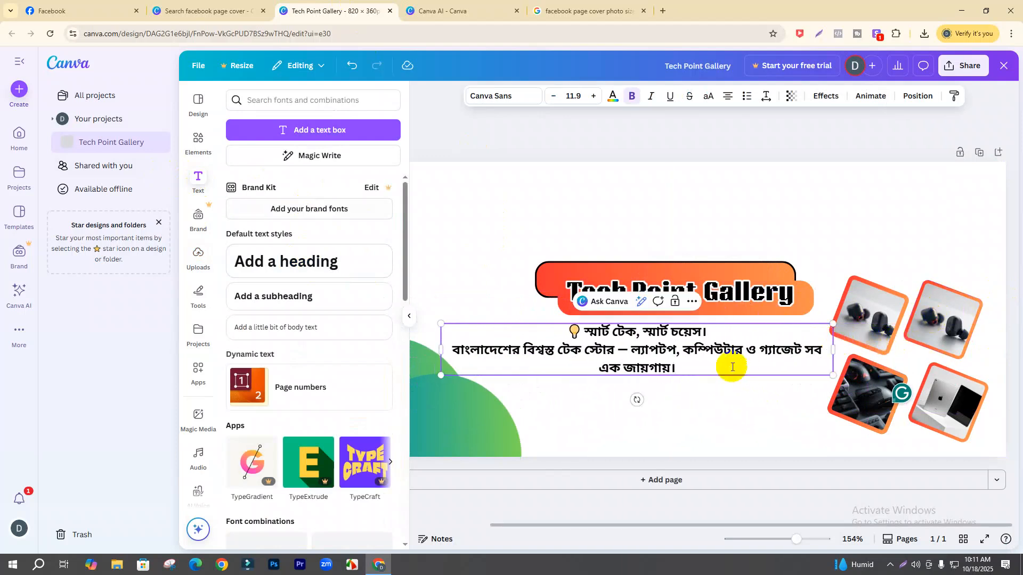
left_click_drag(682, 366, 446, 347)
key("BackSpace")
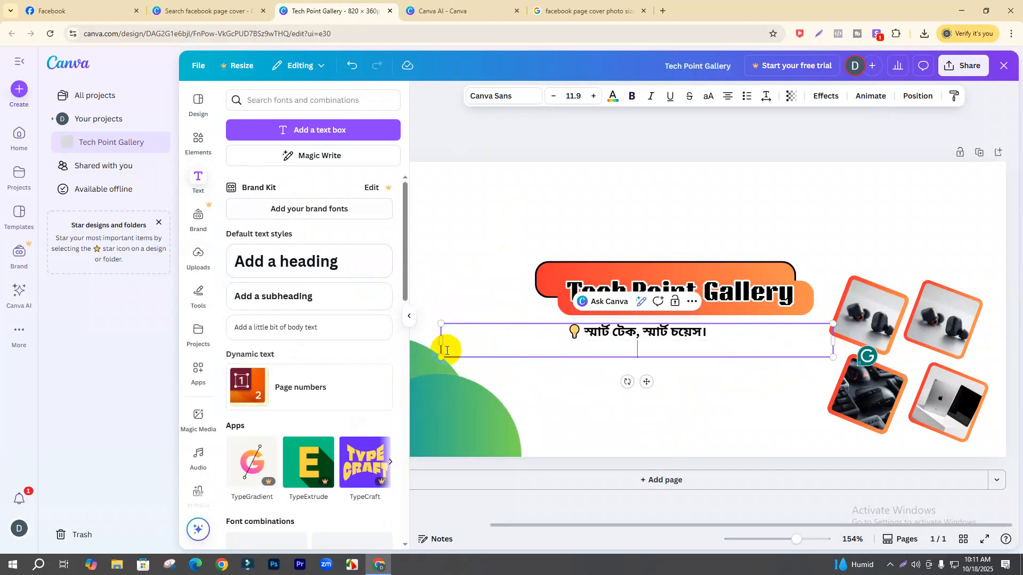
- Resize and reposition the tagline box so it sits centred under the title
left_click(693, 418)
left_click_drag(634, 329, 671, 331)
left_click(651, 376)
left_click(650, 339)
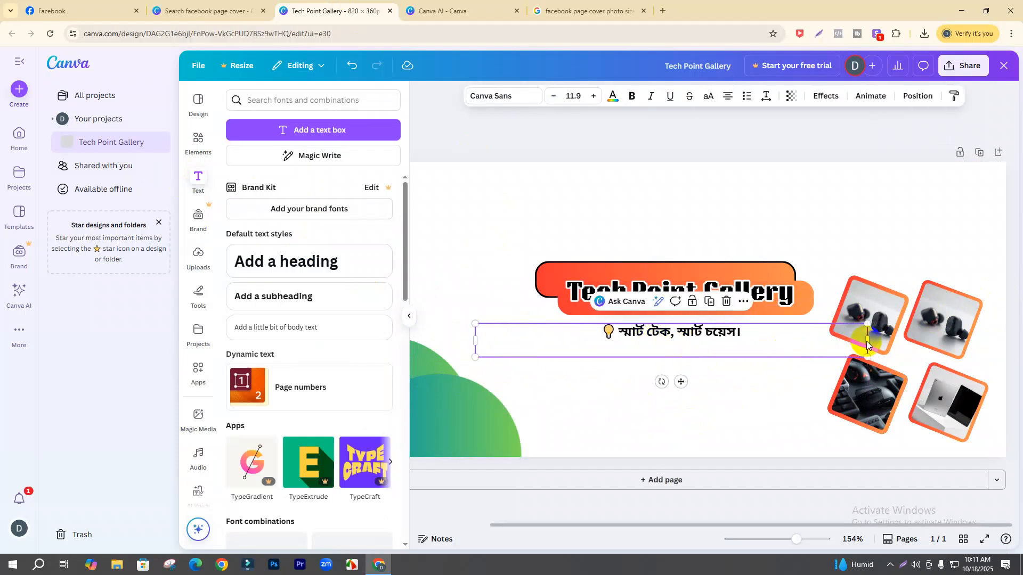
left_click(714, 373)
left_click(685, 336)
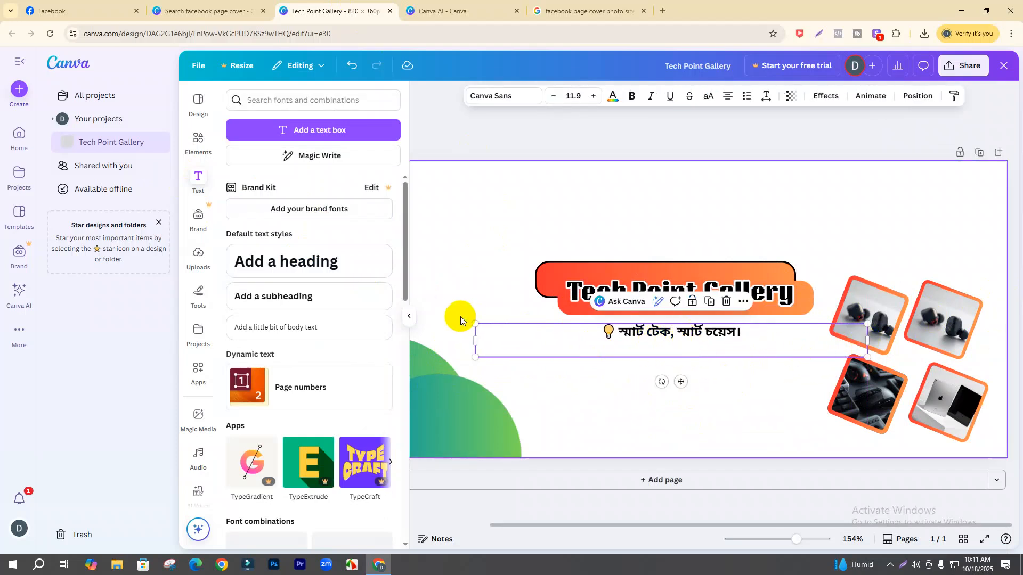
left_click_drag(474, 340, 701, 338)
left_click_drag(792, 379, 686, 381)
left_click_drag(761, 341, 780, 339)
double_click(643, 341)
left_click_drag(656, 334, 640, 330)
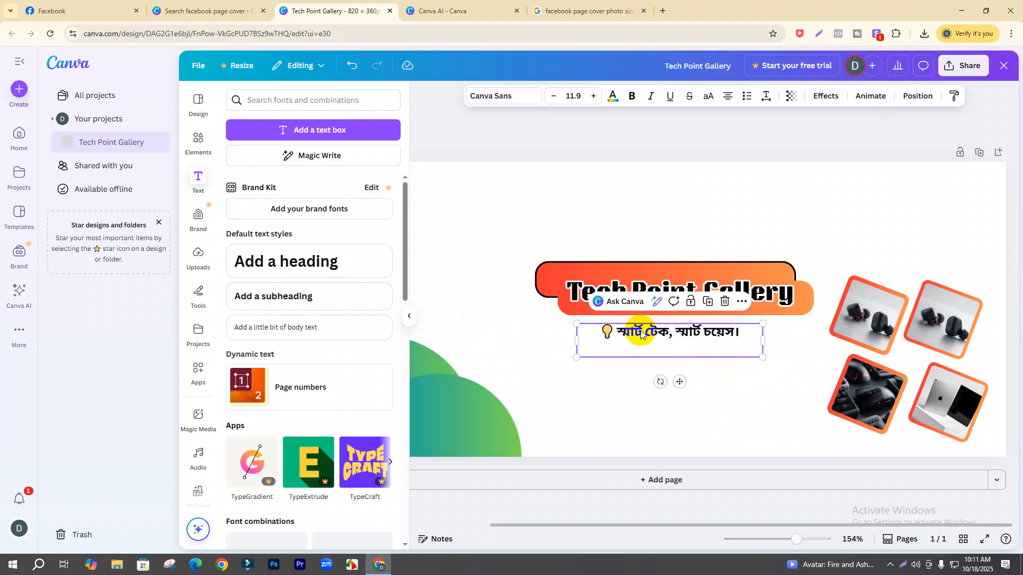
- Give the tagline an Outline effect in custom yellow #FFF500
left_click(827, 95)
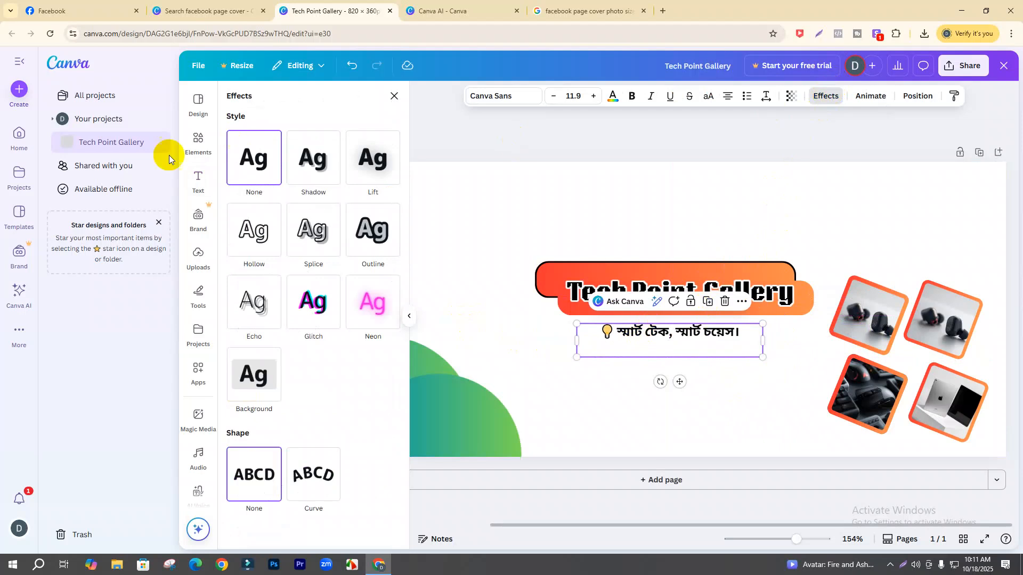
left_click(373, 228)
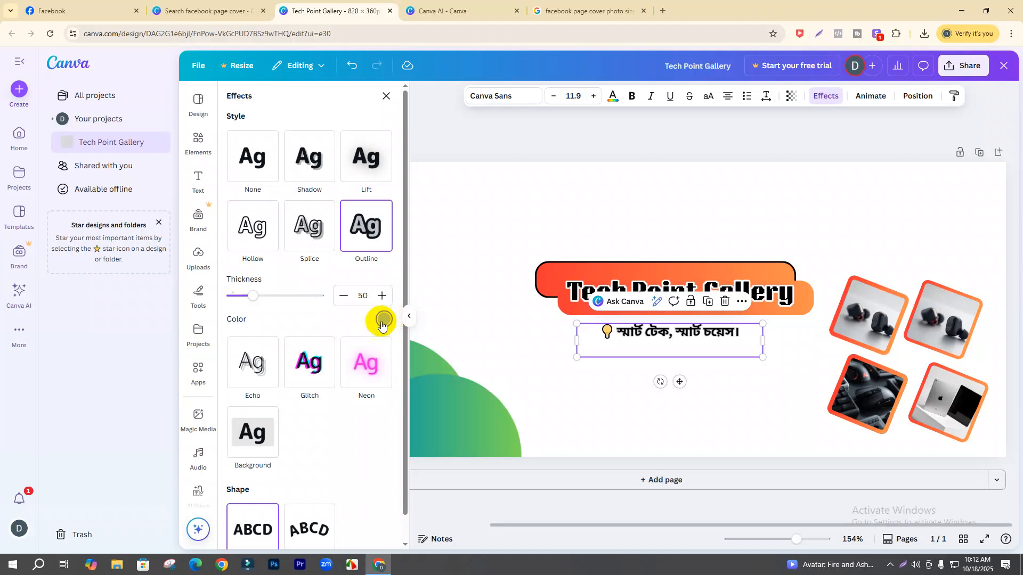
left_click(384, 320)
left_click(244, 372)
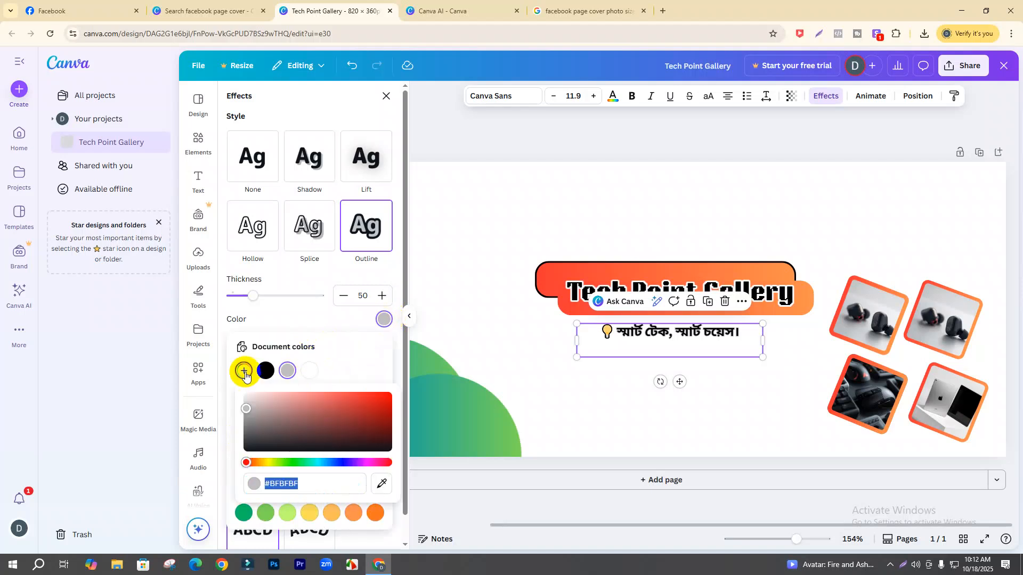
left_click_drag(247, 464, 265, 465)
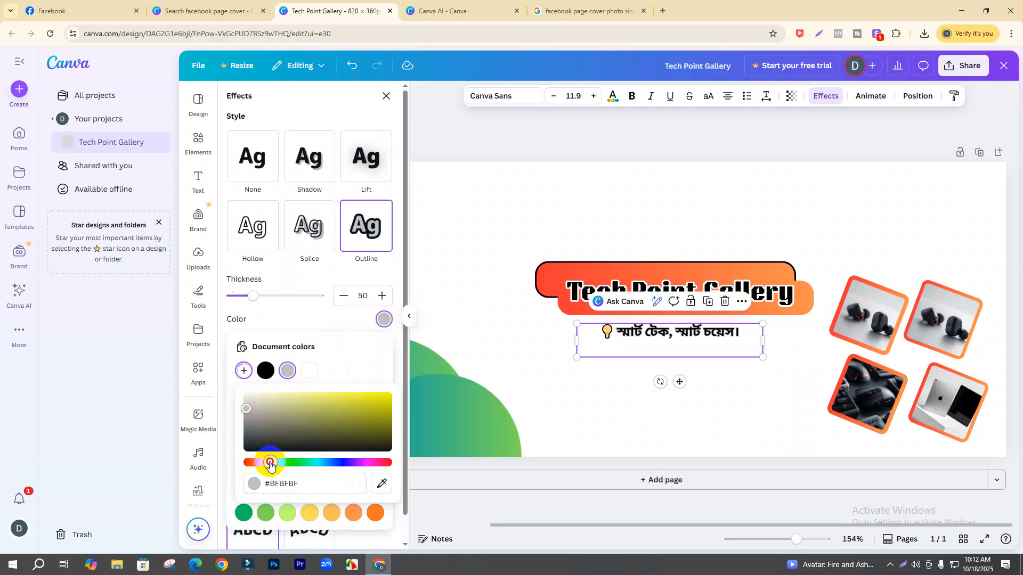
left_click_drag(253, 413, 398, 389)
left_click(268, 466)
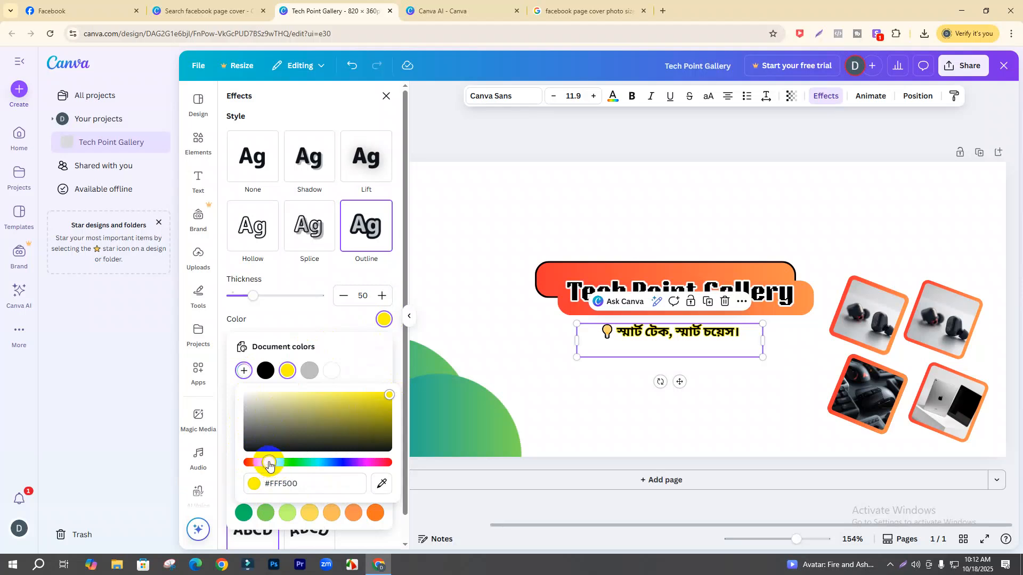
left_click(620, 408)
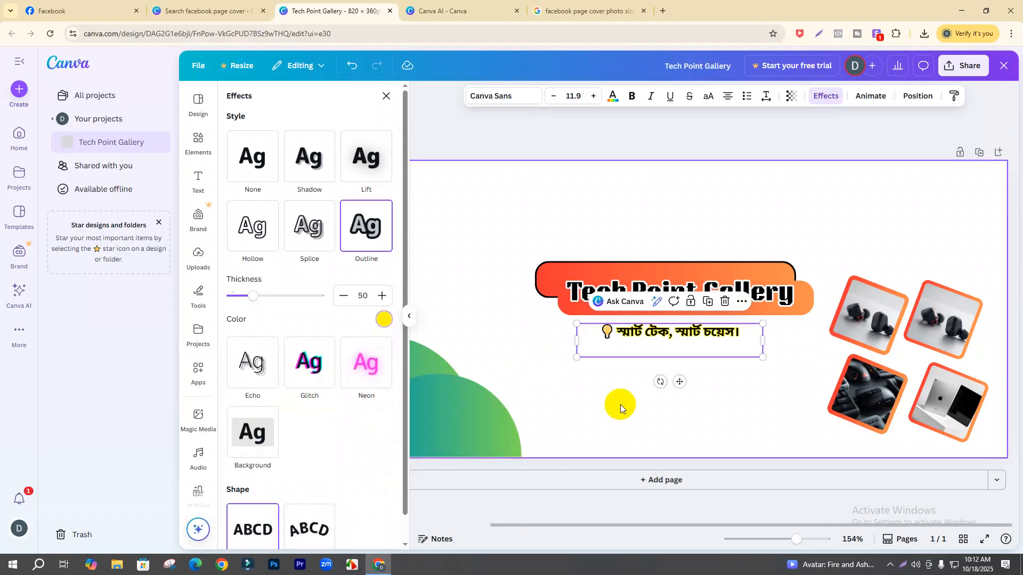
left_click(620, 405)
- Increase the tagline's font size by three steps
left_click(745, 332)
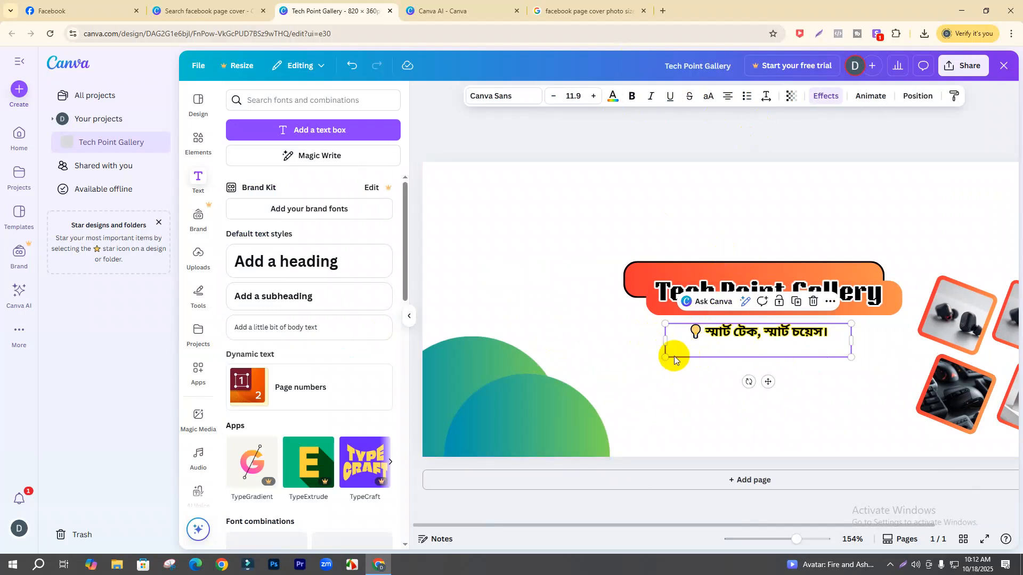
left_click(594, 97)
left_click(594, 97)
left_click(594, 97)
left_click(594, 96)
left_click(594, 96)
left_click(594, 96)
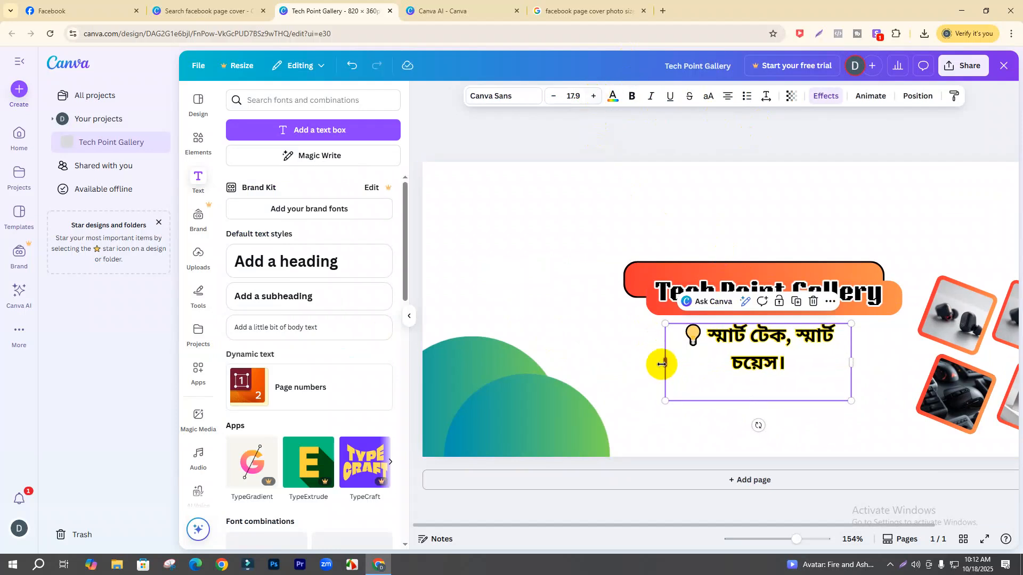
- Widen the size-17.9 tagline to one line, centre it under the title, and zoom out to 92%
left_click_drag(667, 363, 600, 355)
left_click(717, 364)
left_click_drag(717, 365, 757, 332)
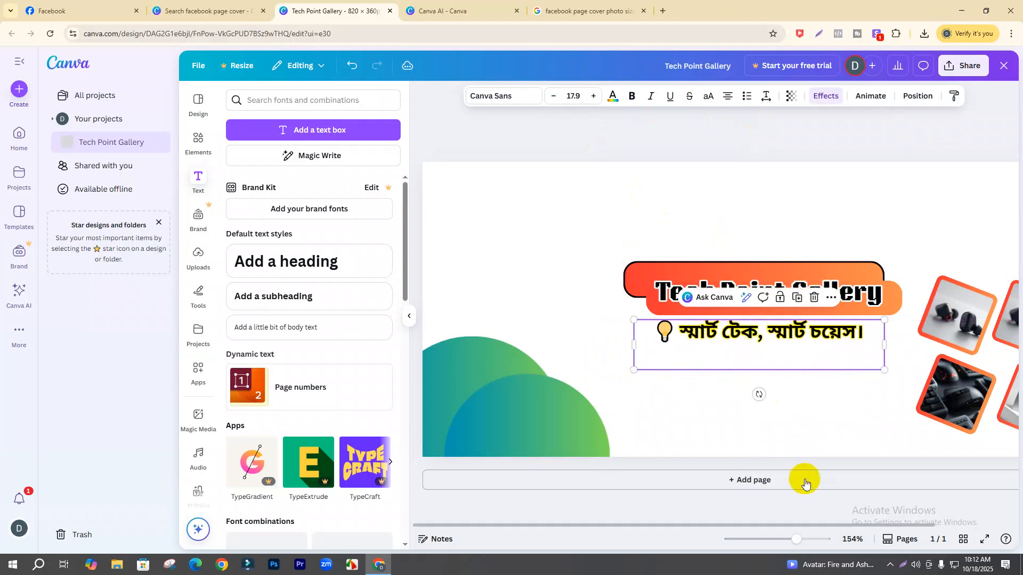
left_click_drag(793, 539, 783, 540)
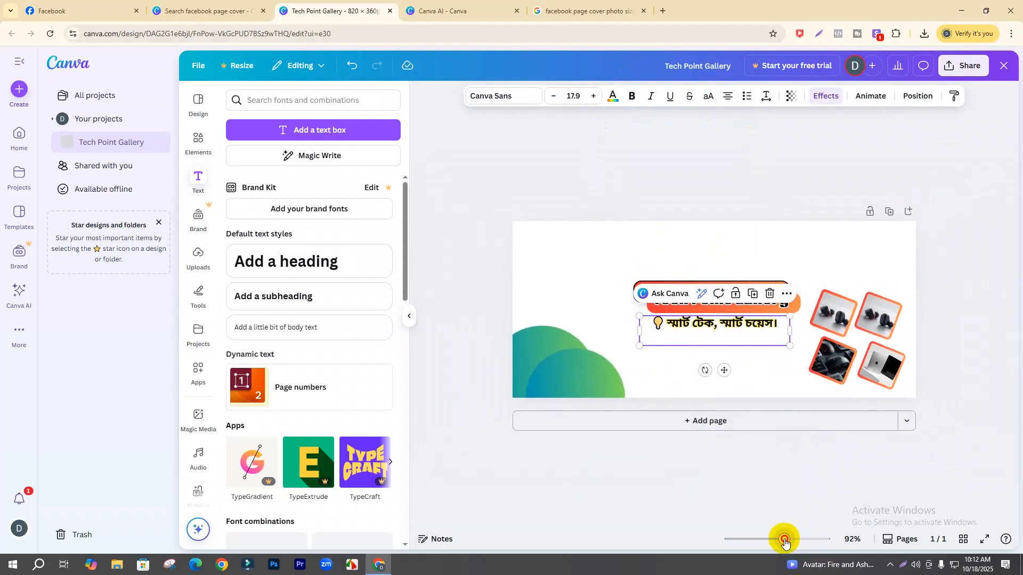
left_click(581, 305)
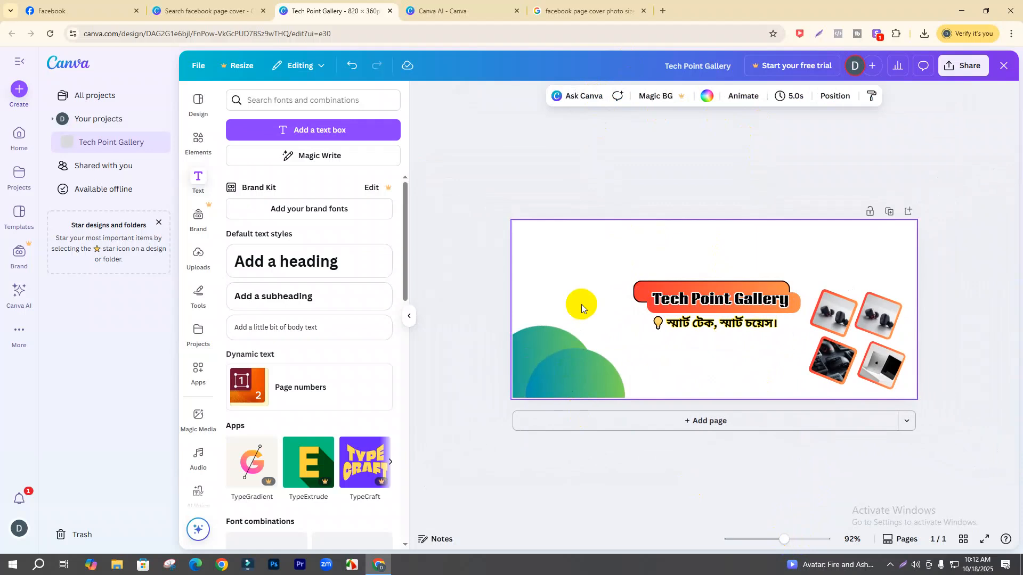
double_click(686, 326)
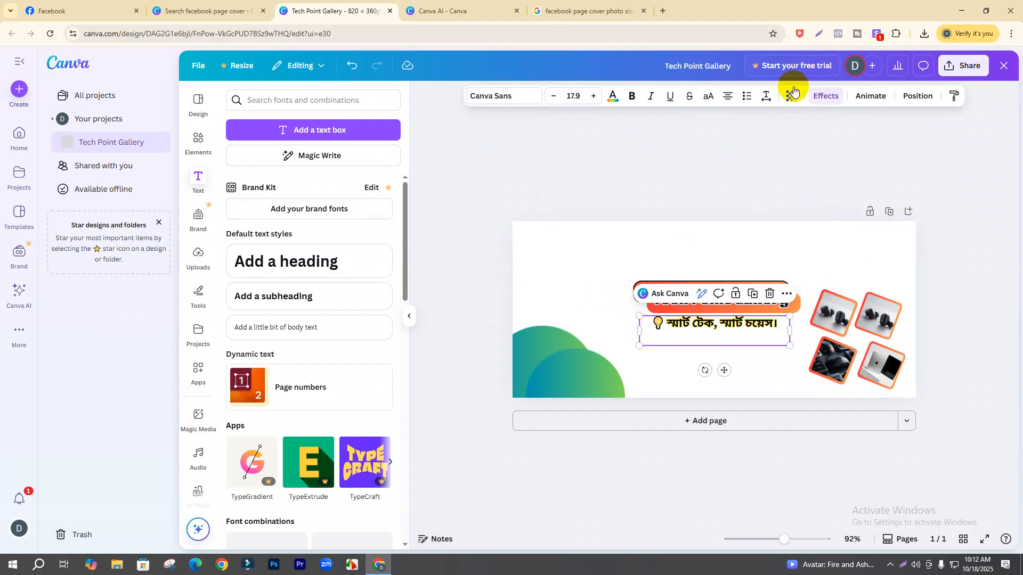
- Try orange, red, white and light cyan outline colours on the tagline, then deselect it
left_click(826, 96)
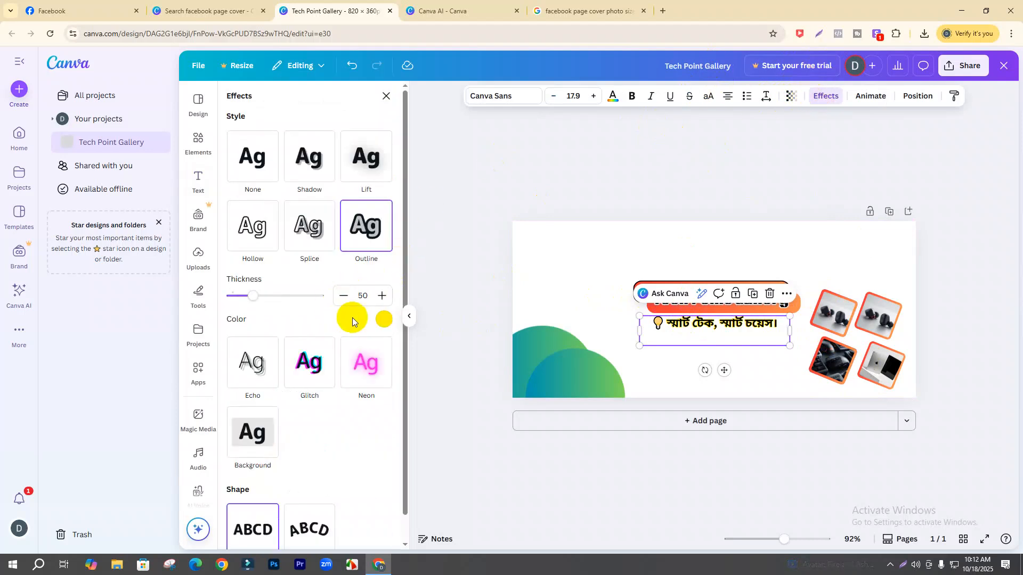
left_click(383, 320)
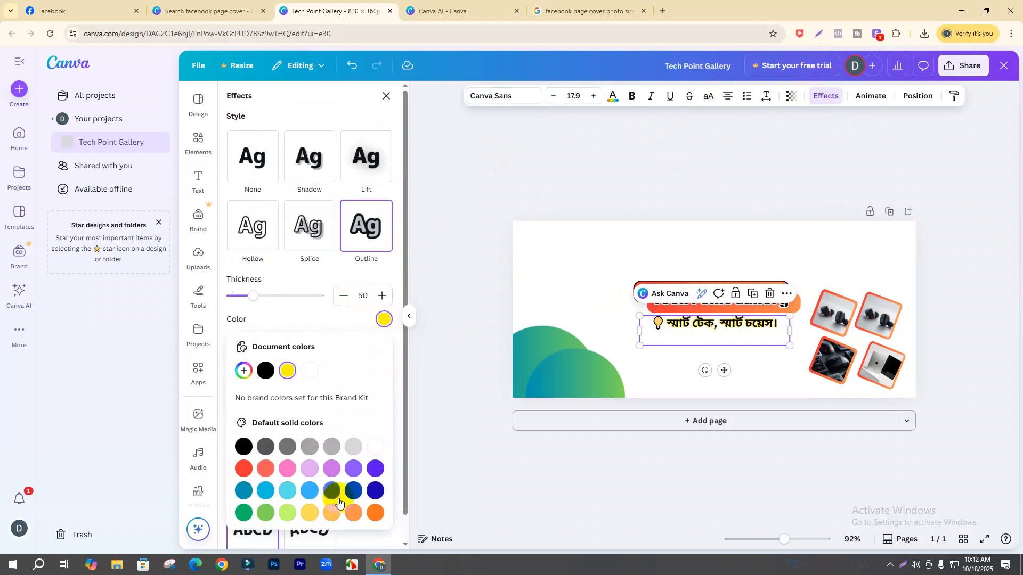
left_click(375, 513)
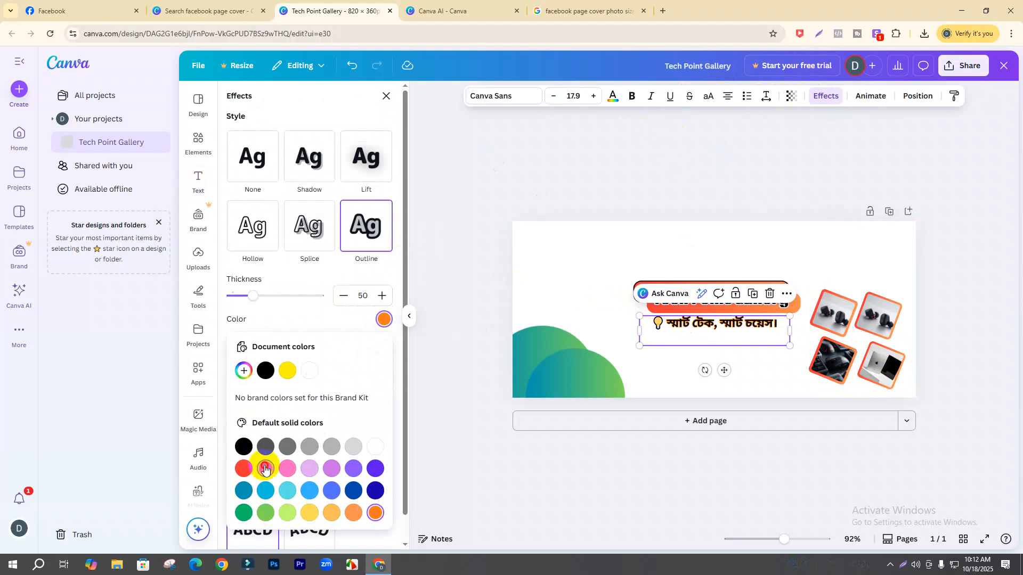
left_click(243, 469)
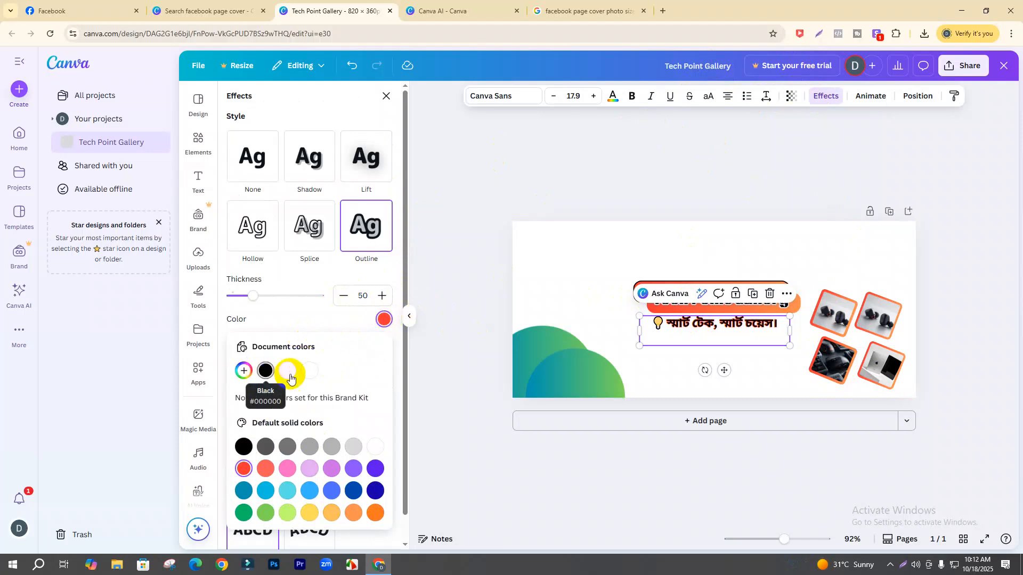
left_click(310, 372)
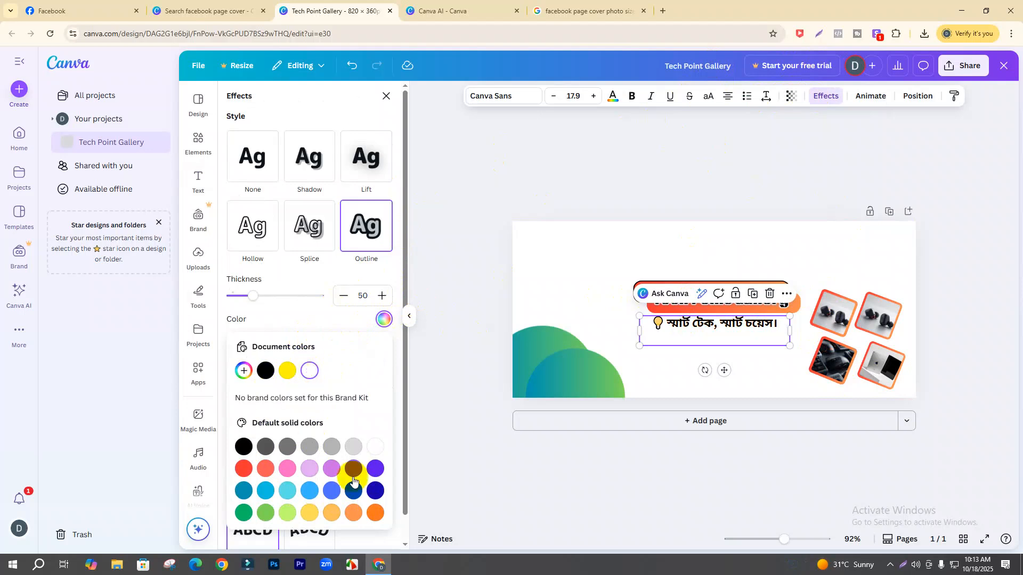
left_click(296, 493)
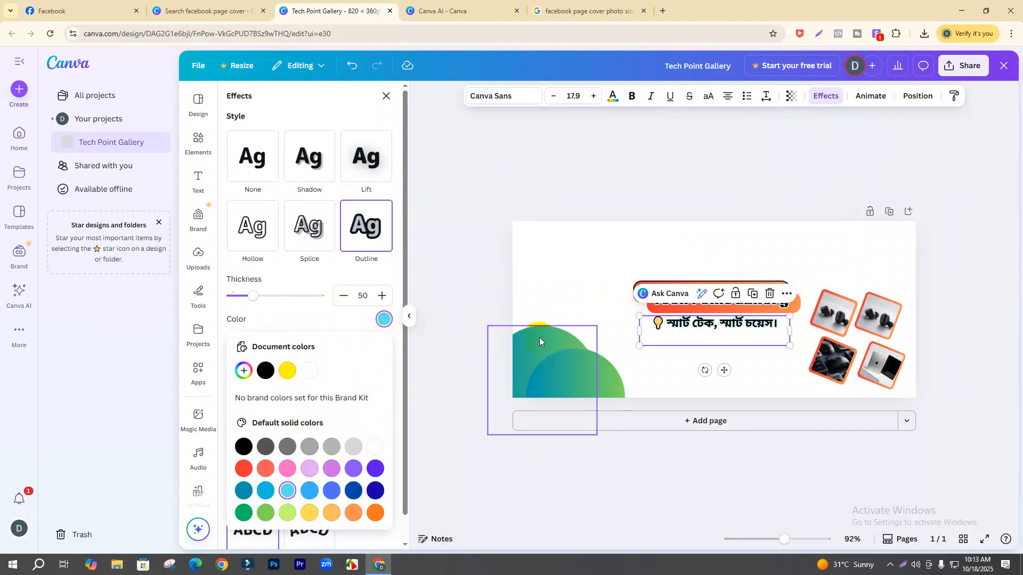
left_click(292, 370)
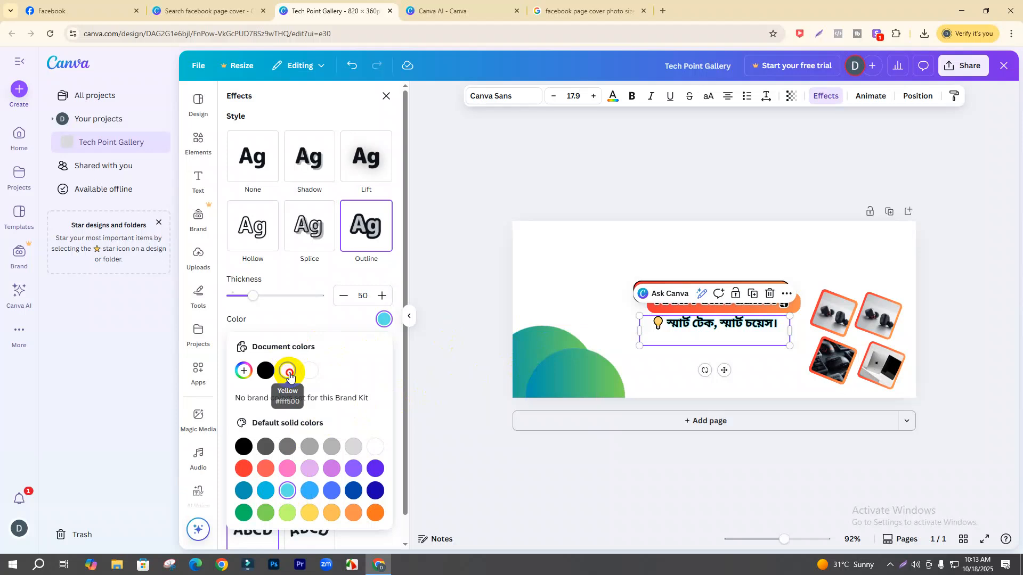
left_click(548, 267)
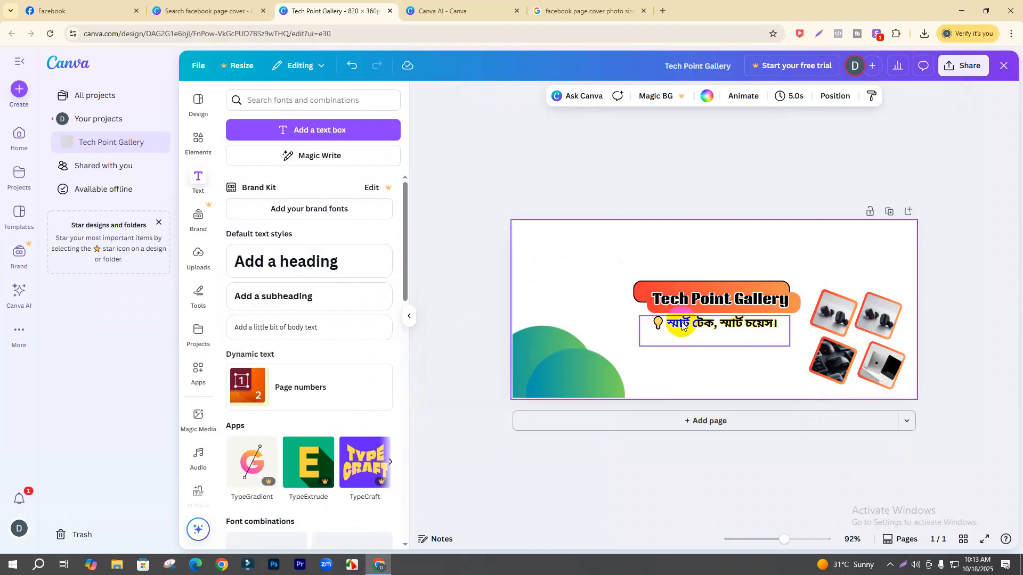
- Nudge the tagline, then set the page background to a light green-to-blue gradient after trying others
left_click_drag(710, 326, 705, 326)
left_click(550, 251)
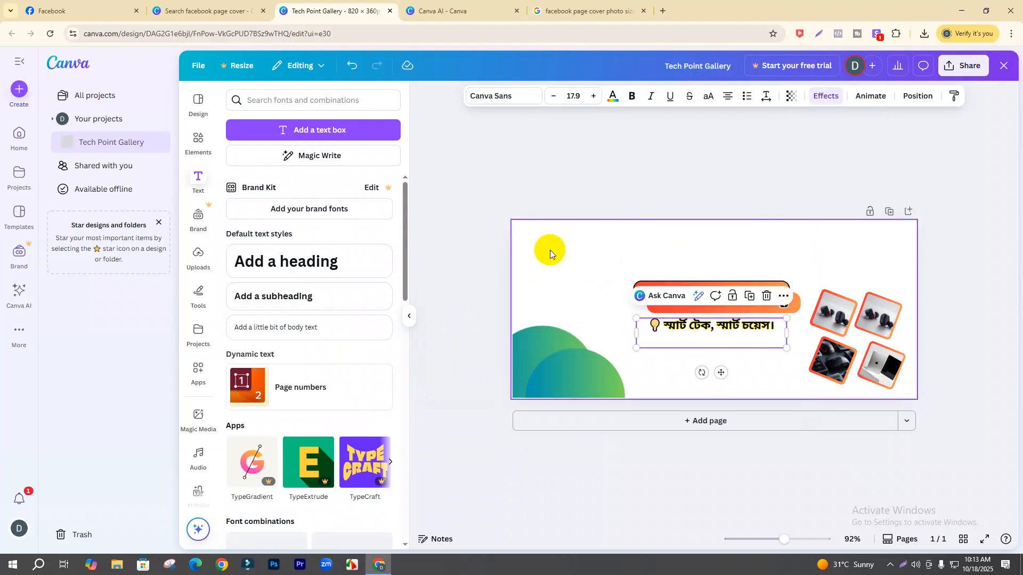
left_click(707, 96)
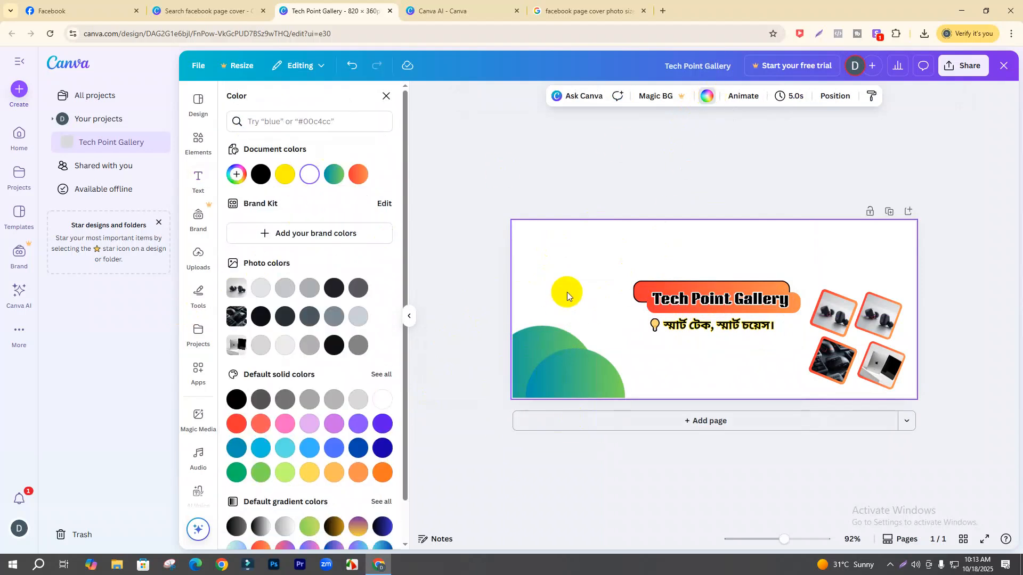
scroll(324, 436, "down", 1)
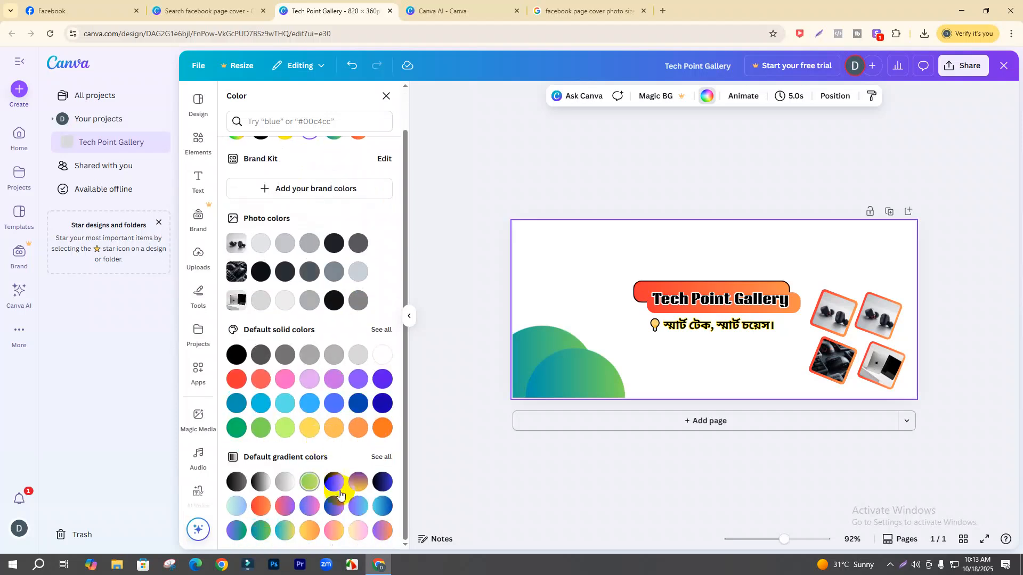
left_click(357, 483)
left_click(335, 484)
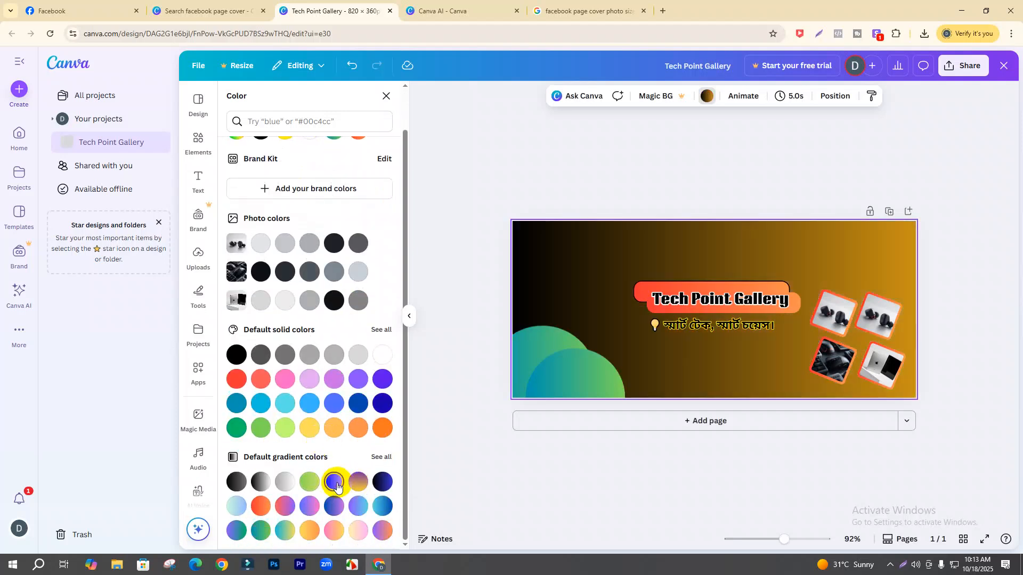
left_click(358, 534)
left_click(336, 531)
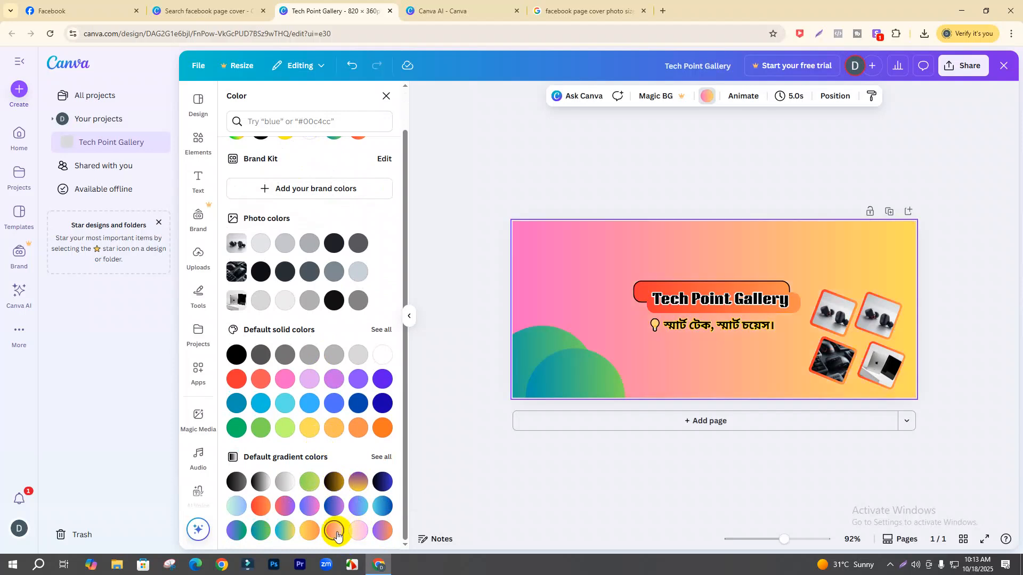
left_click(285, 532)
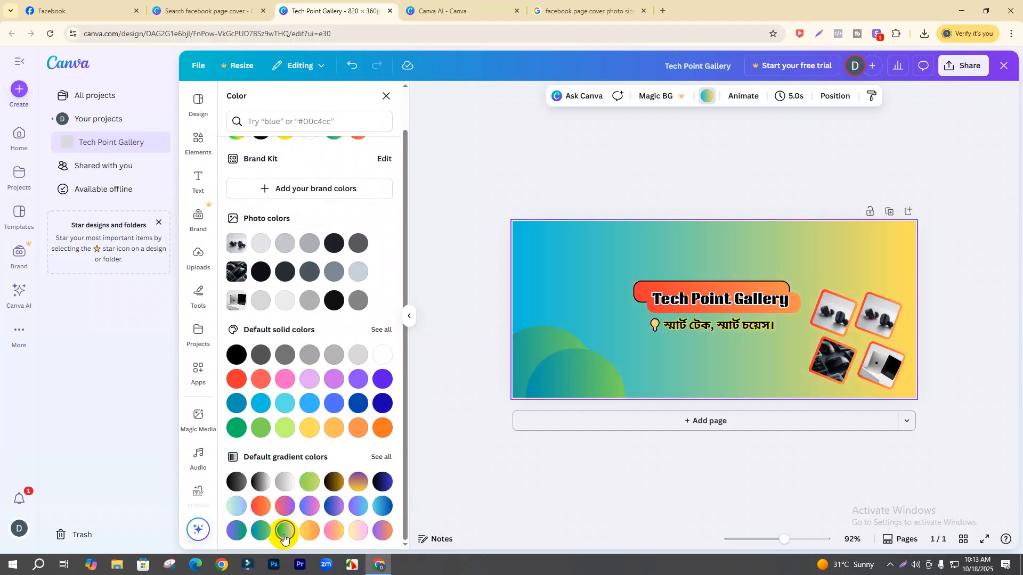
left_click(382, 531)
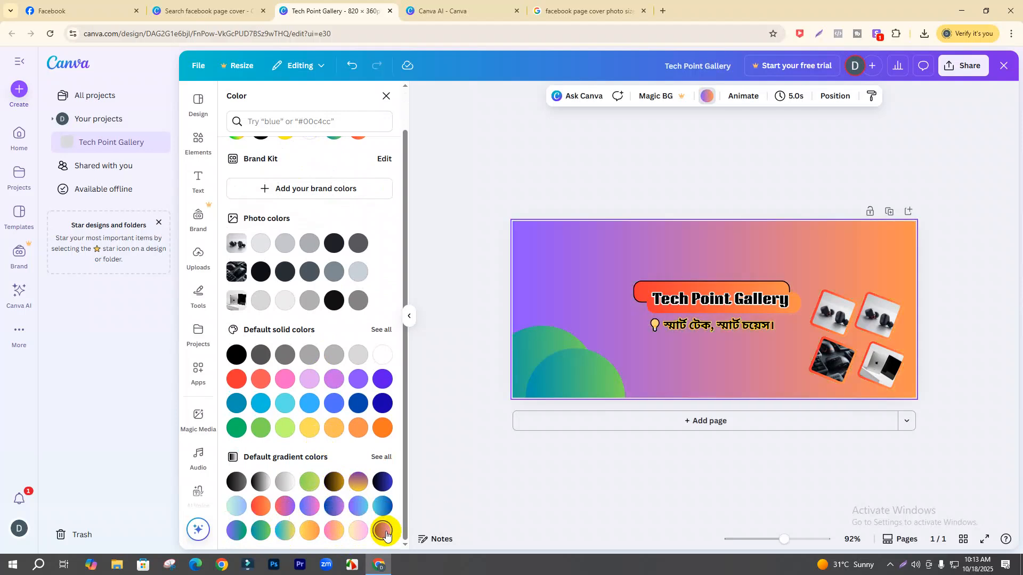
left_click(238, 505)
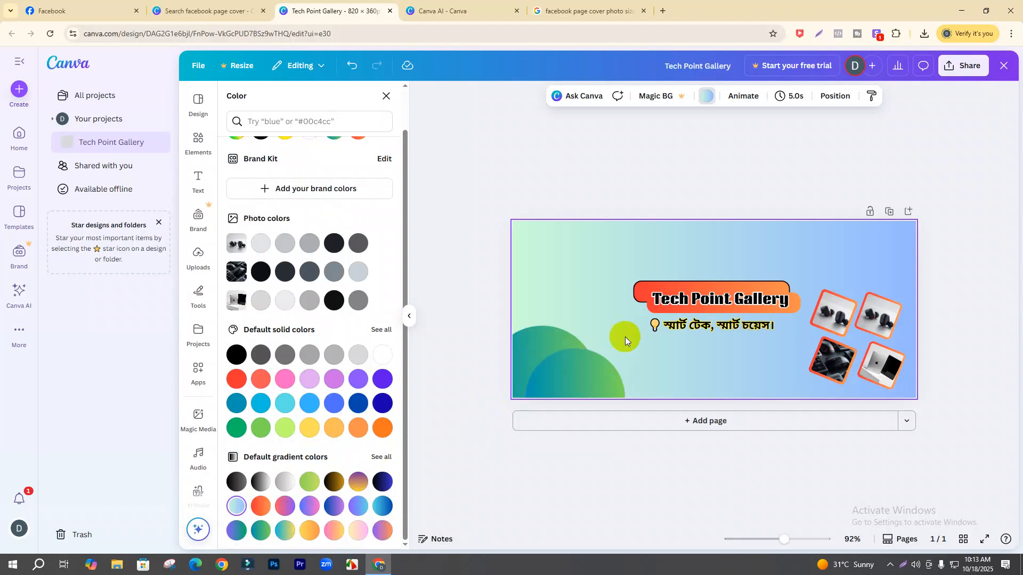
- Briefly edit the Bengali tagline text, then exit and select the page
double_click(696, 326)
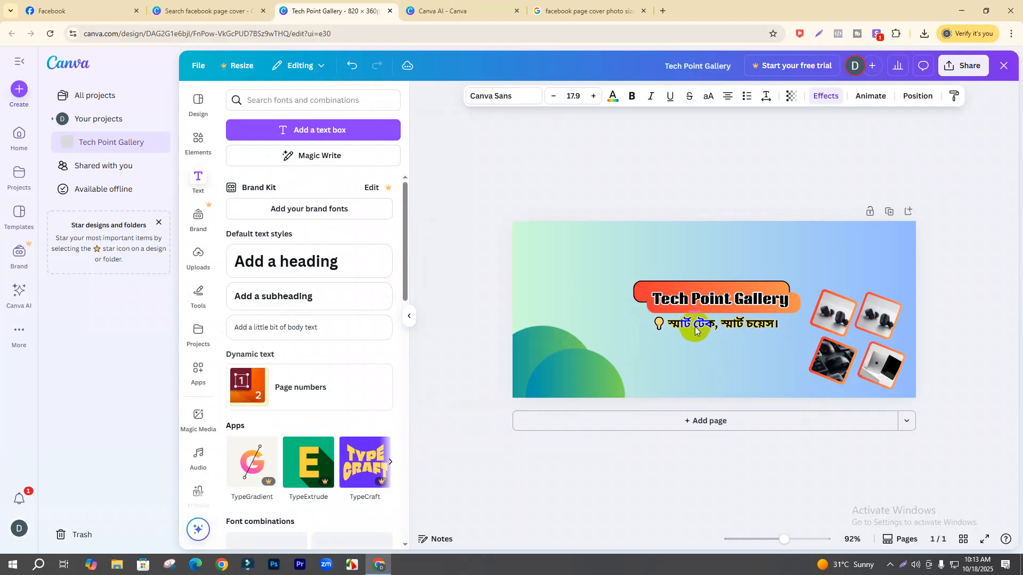
left_click(695, 326)
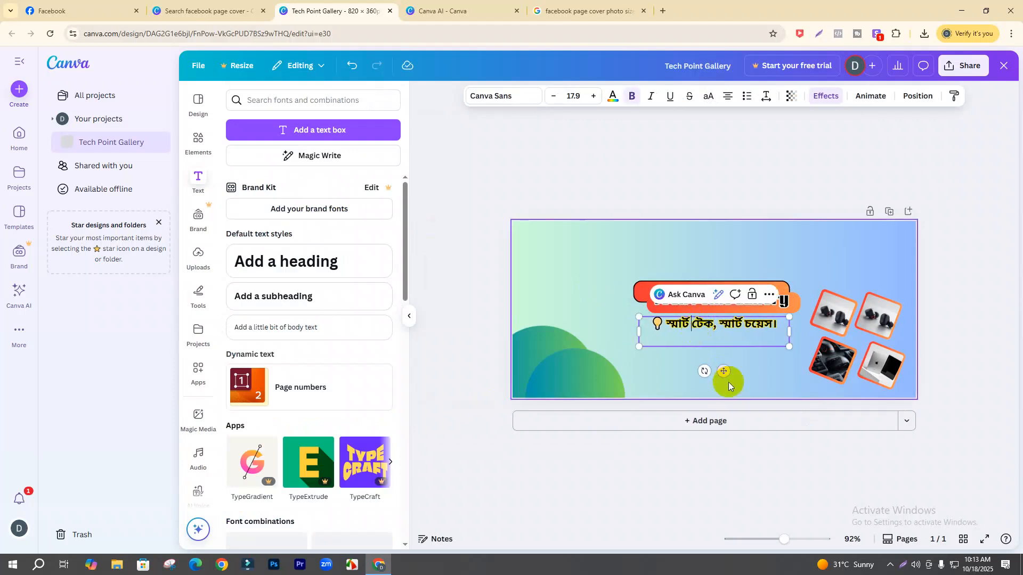
left_click(601, 249)
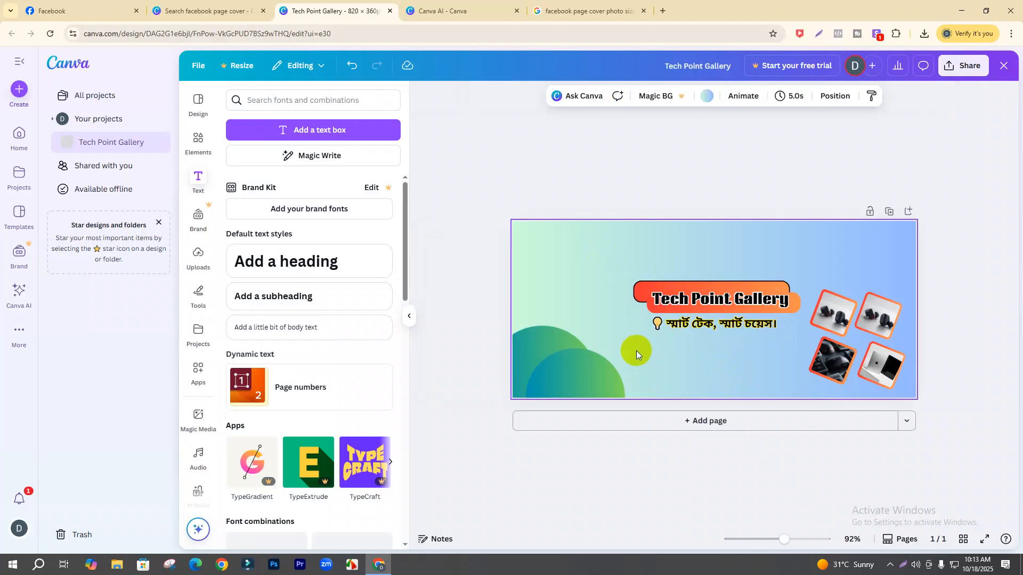
- Search Elements for 'Order Now button' and show all Graphics results
left_click(201, 143)
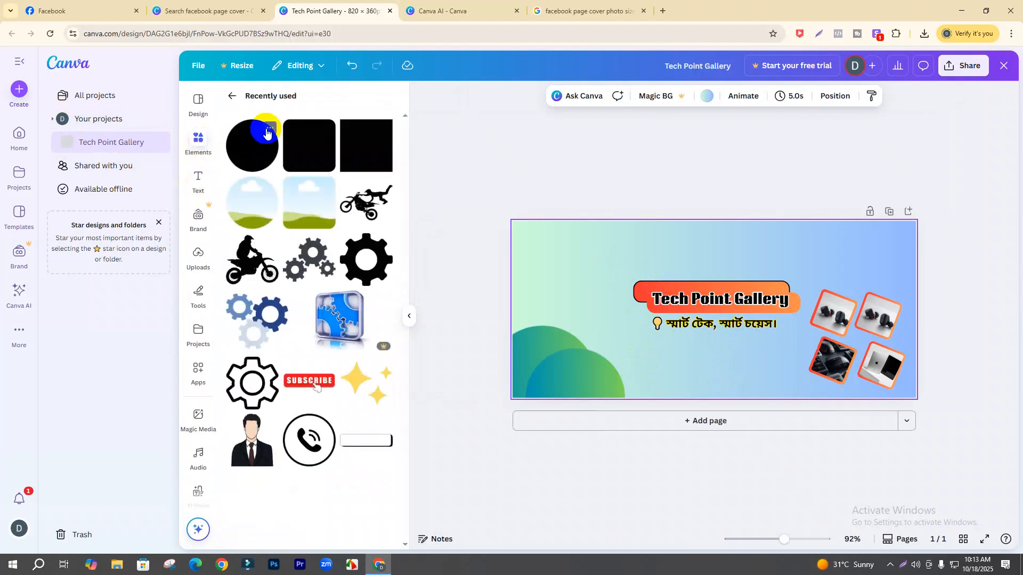
left_click(234, 101)
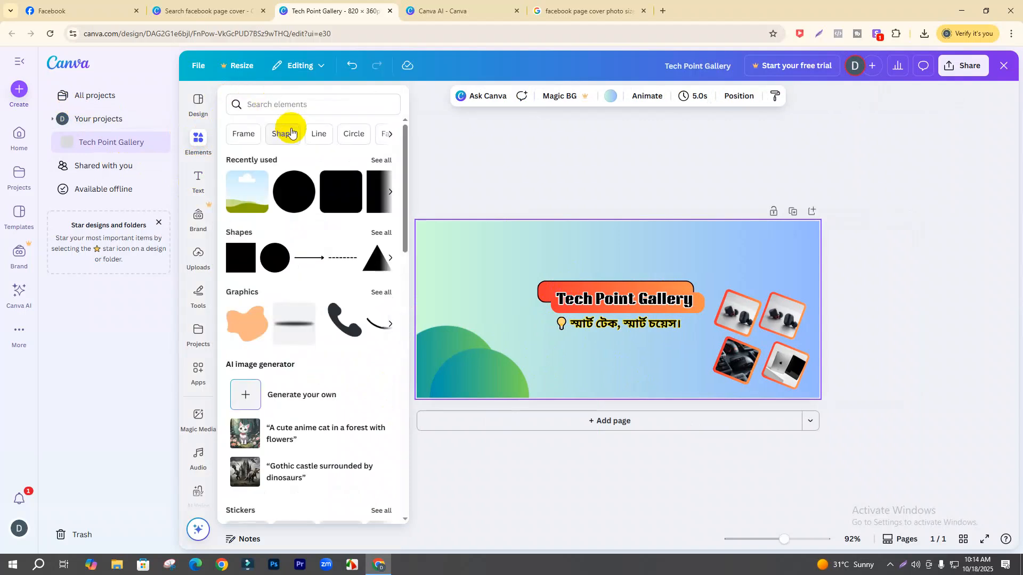
left_click(288, 103)
type("s")
key("BackSpace")
type("Or")
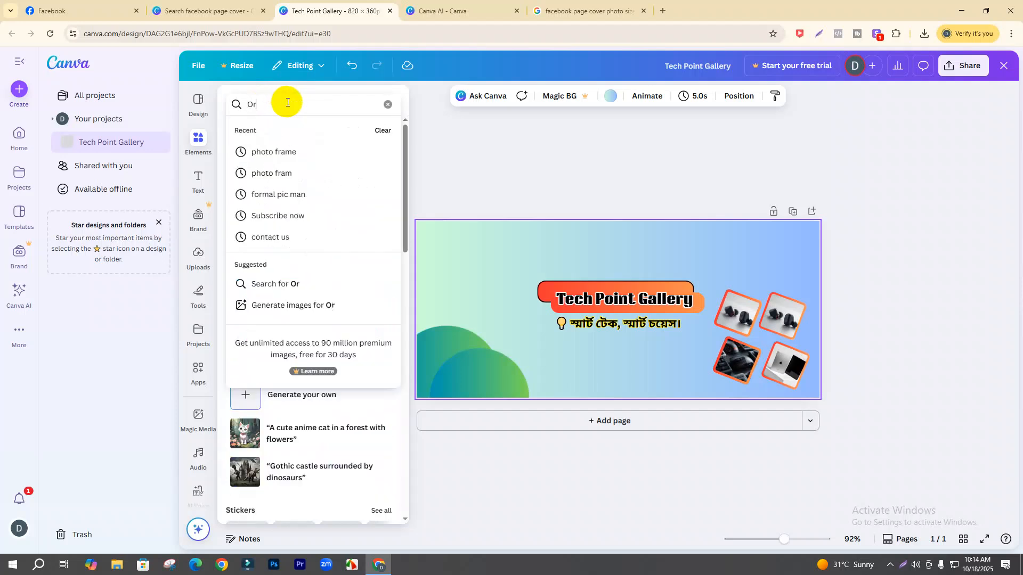
type("der Now b")
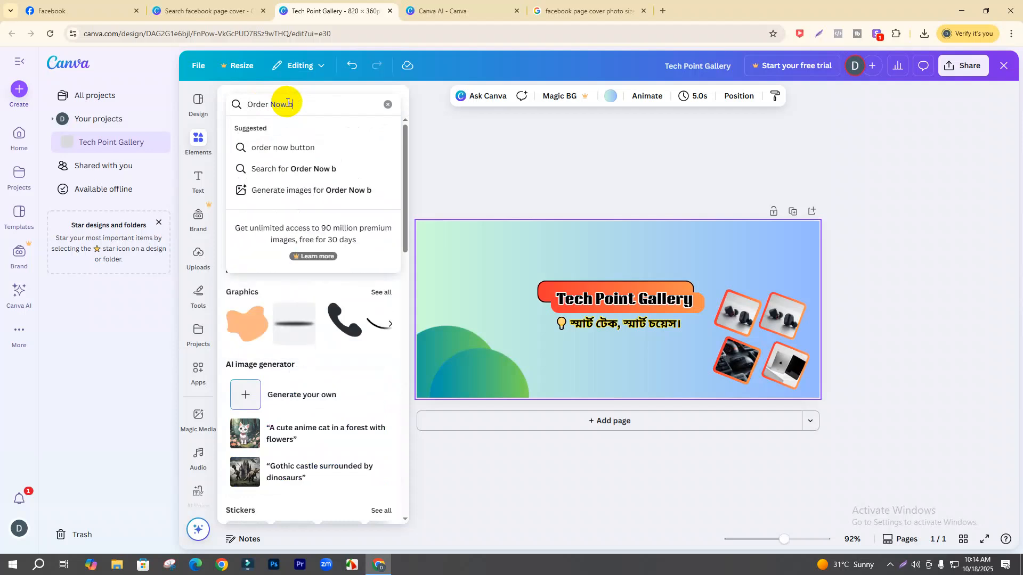
type("uittutton")
key("Return")
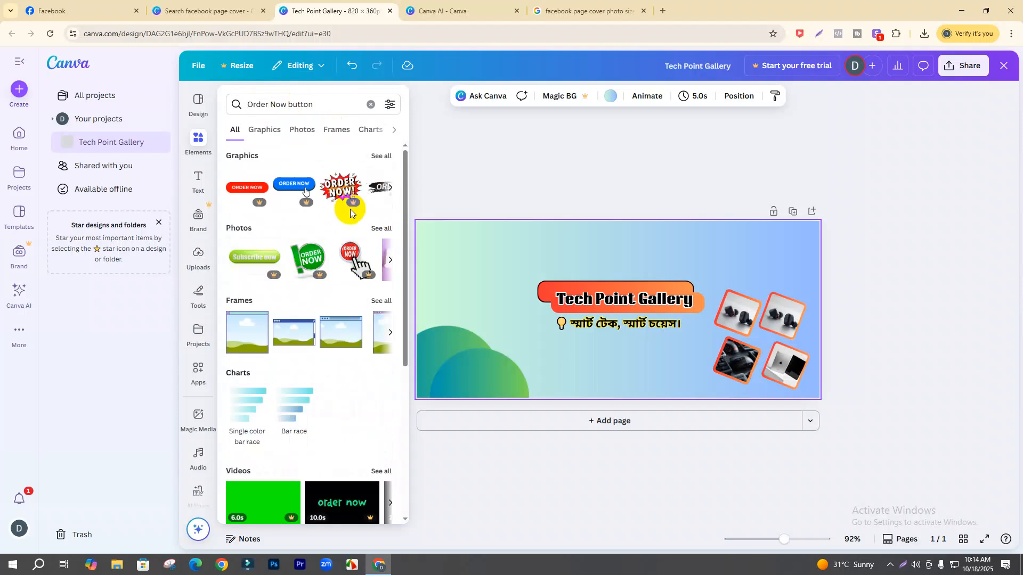
left_click(389, 187)
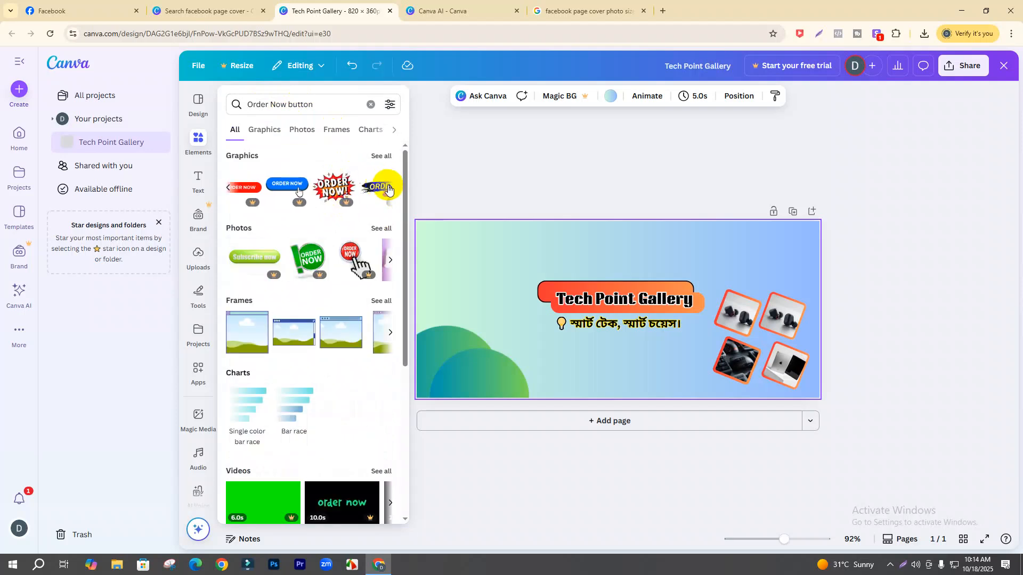
left_click(389, 189)
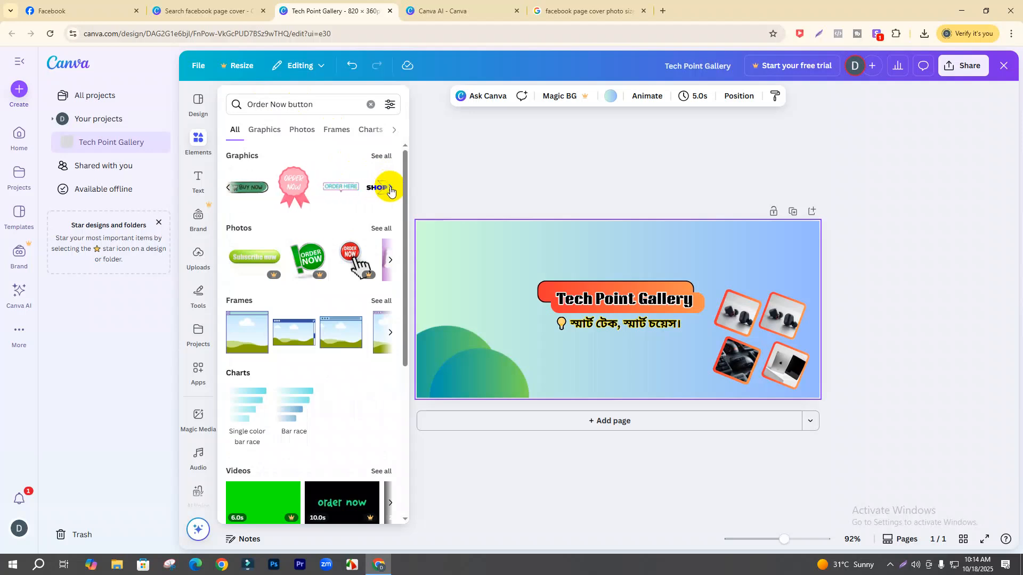
left_click(390, 190)
left_click(391, 189)
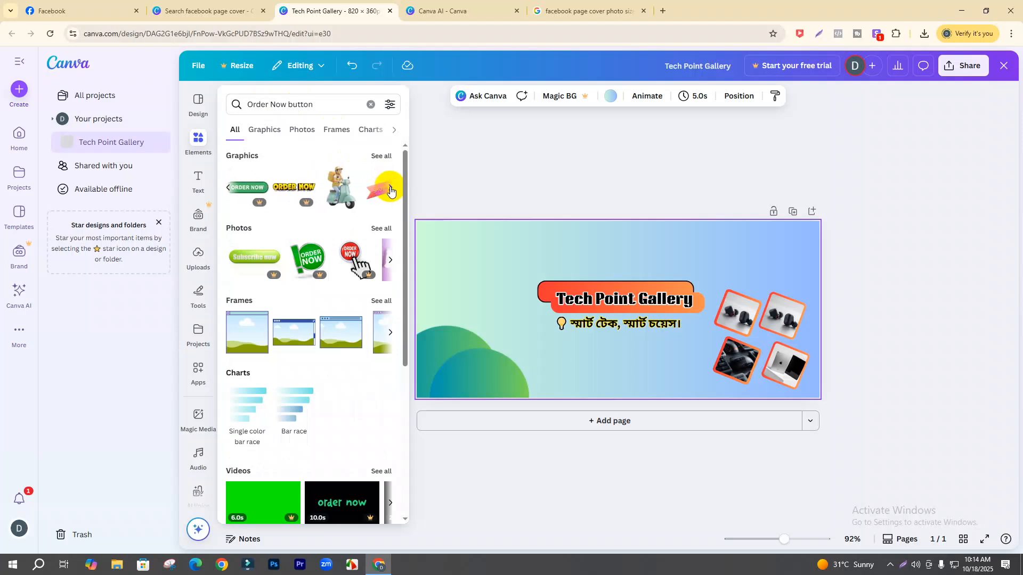
left_click(391, 189)
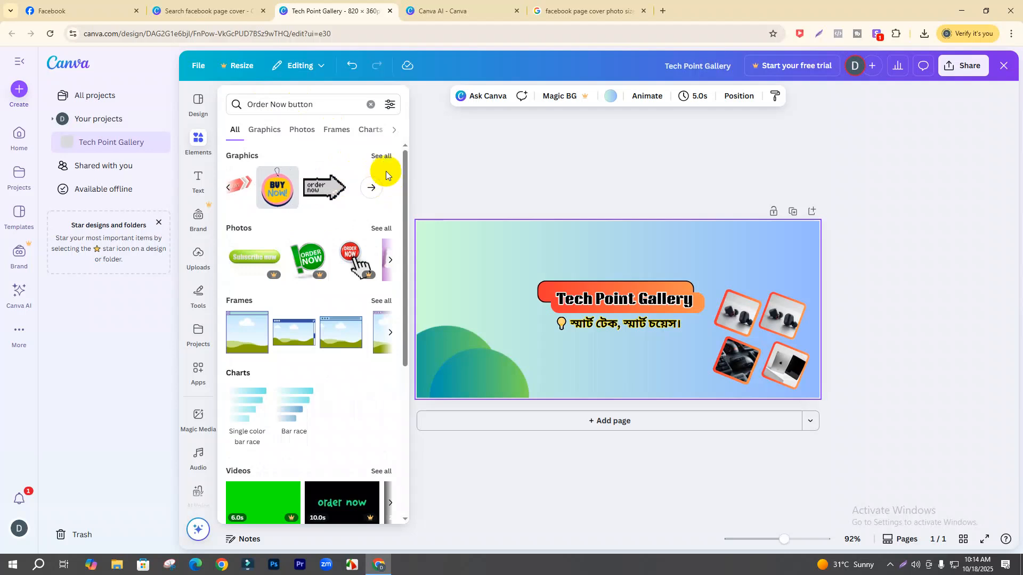
left_click(387, 157)
- Narrow the search to 'button' and add the pink-red pill button graphic to the cover
scroll(334, 261, "down", 3)
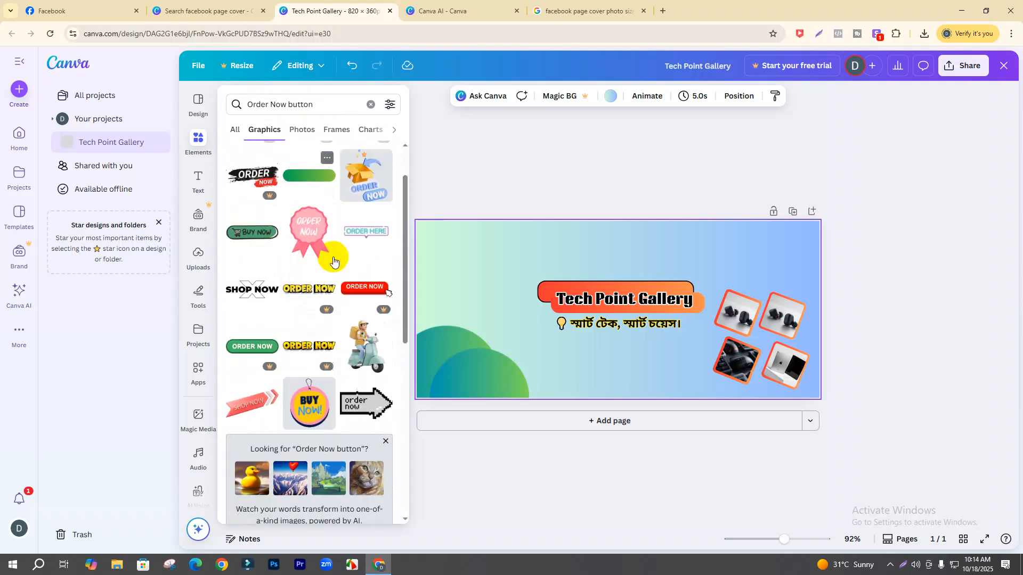
scroll(339, 274, "up", 5)
scroll(297, 309, "down", 5)
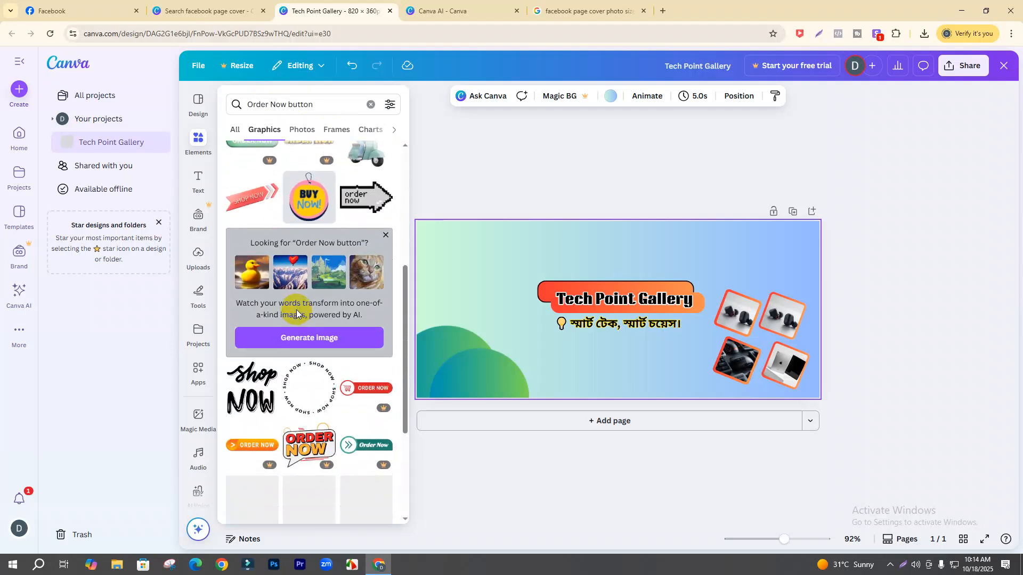
scroll(296, 311, "down", 4)
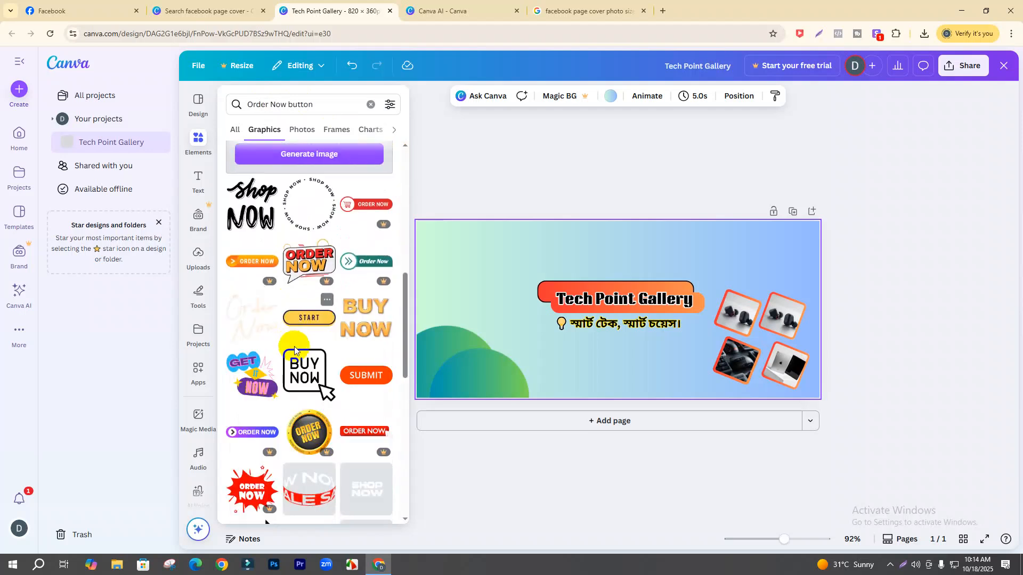
scroll(342, 374, "down", 3)
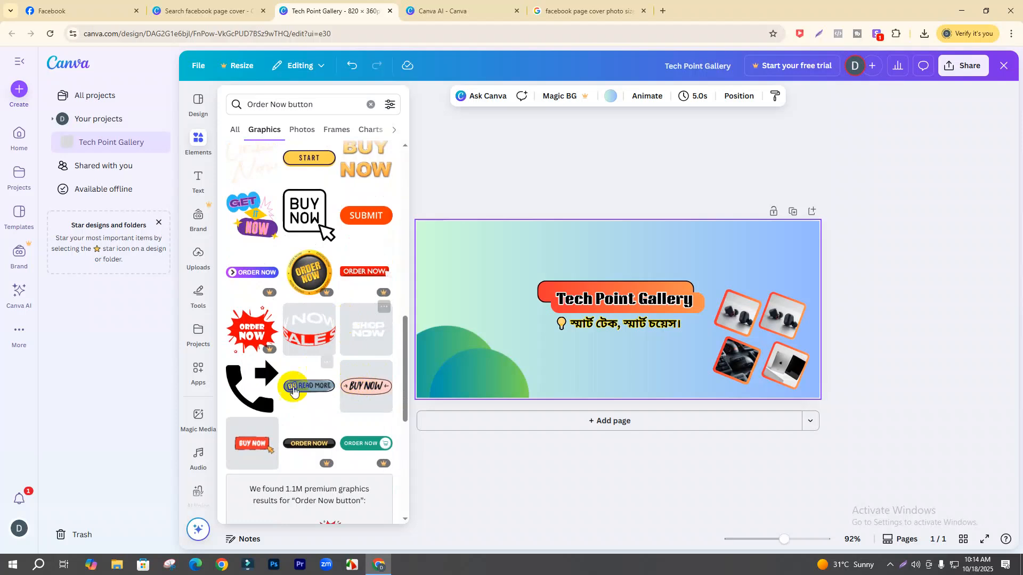
scroll(294, 395, "down", 4)
scroll(290, 337, "up", 10)
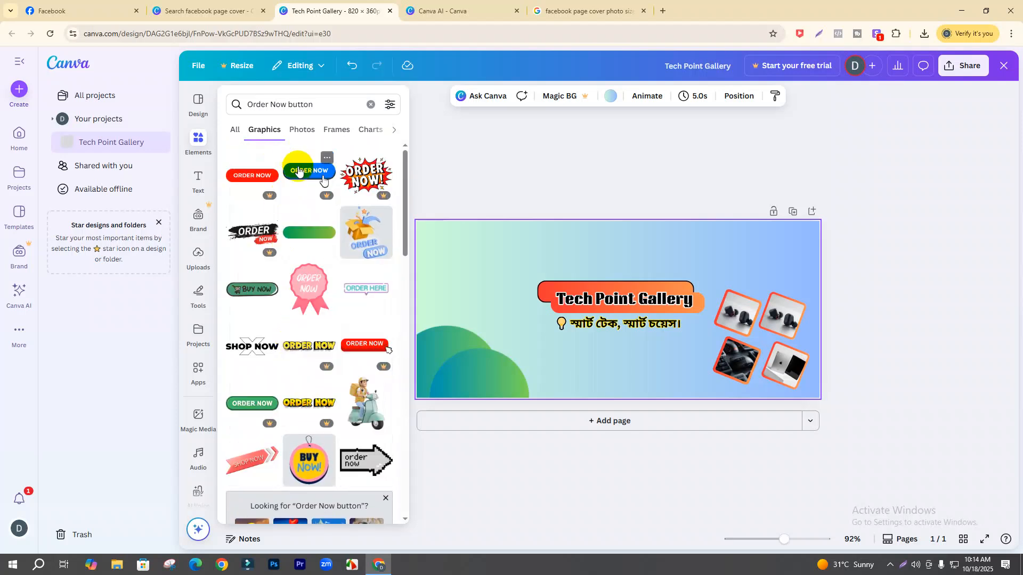
left_click_drag(286, 104, 187, 104)
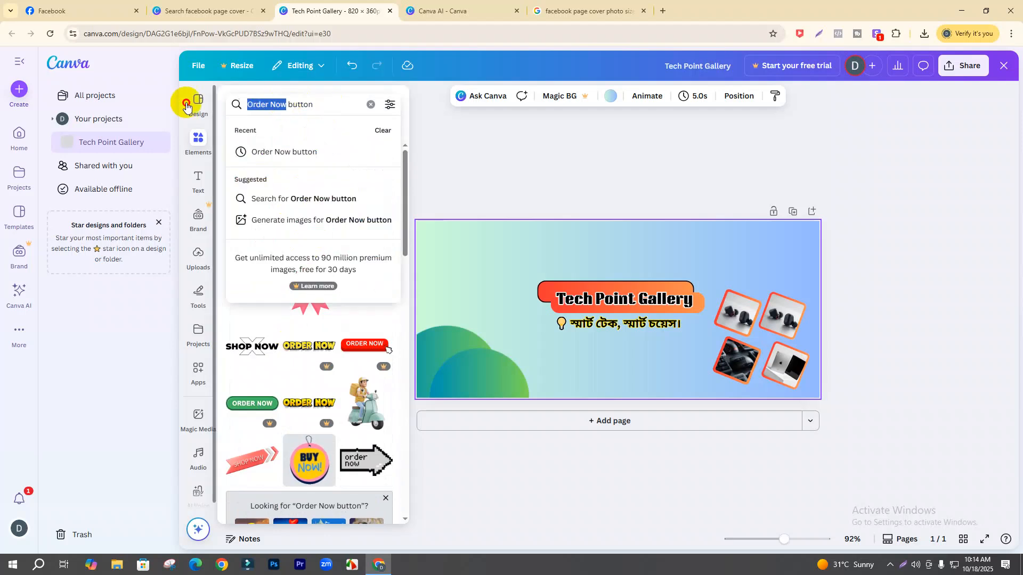
key("BackSpace")
key("Return")
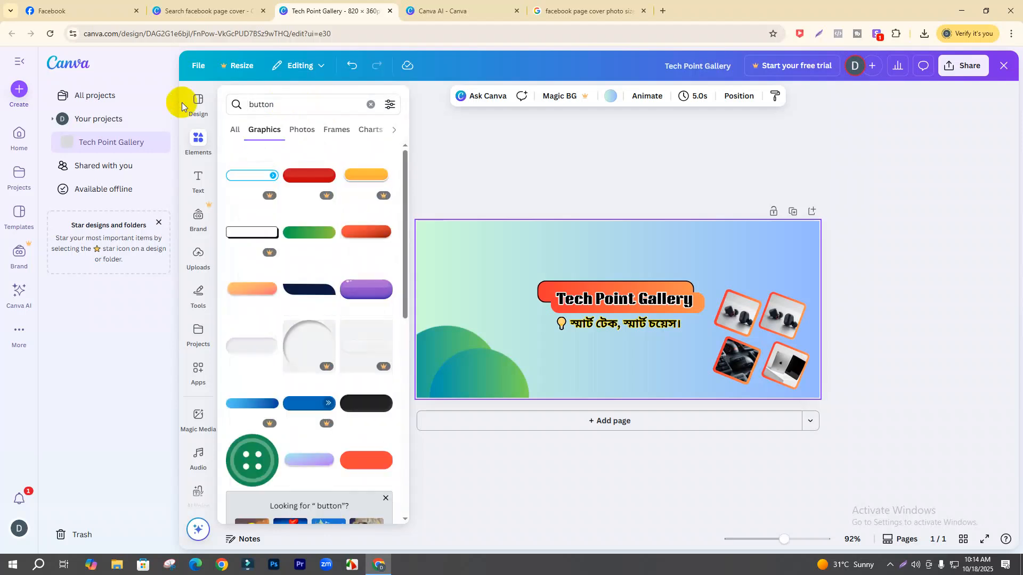
left_click(371, 466)
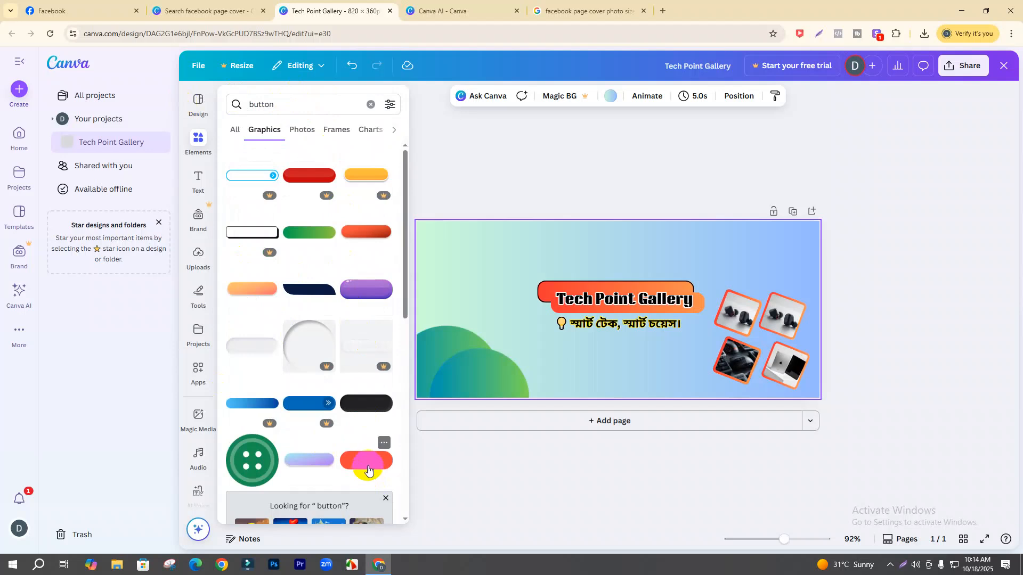
scroll(366, 466, "down", 1)
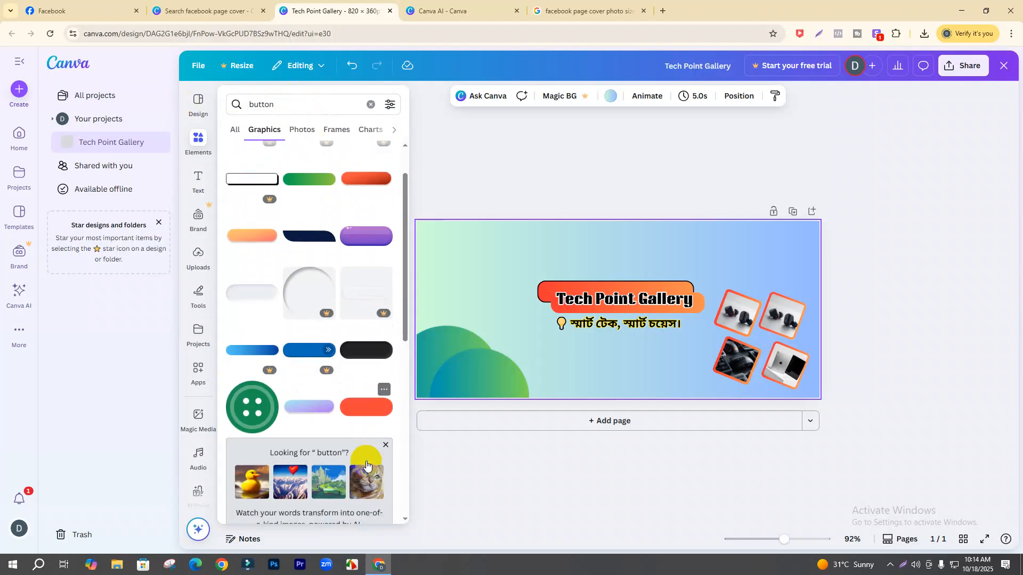
left_click(355, 414)
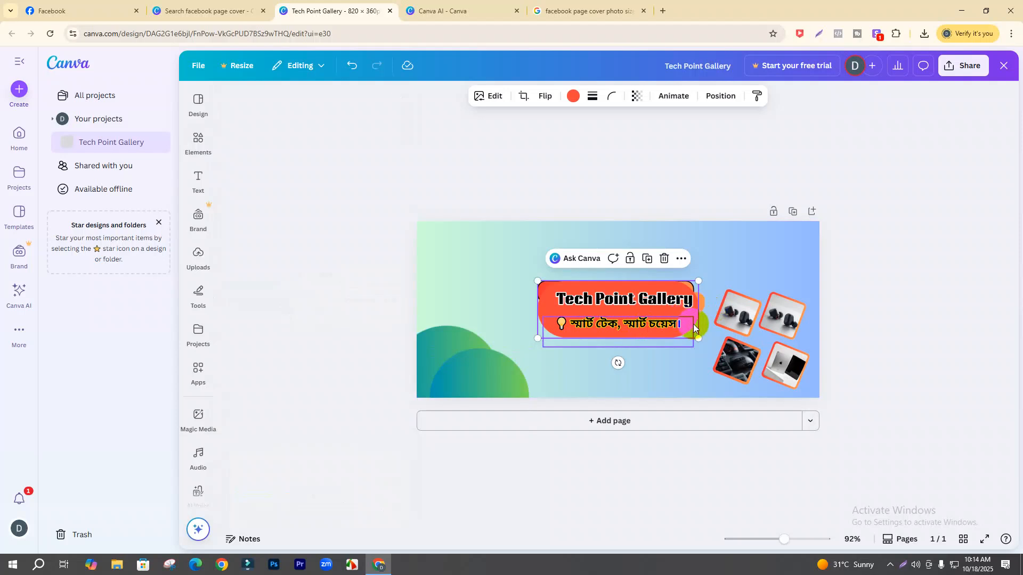
- Move the red pill below the Bengali tagline and adjust its size
left_click_drag(695, 324, 635, 414)
left_click_drag(592, 386, 586, 387)
left_click(682, 386)
left_click(637, 377)
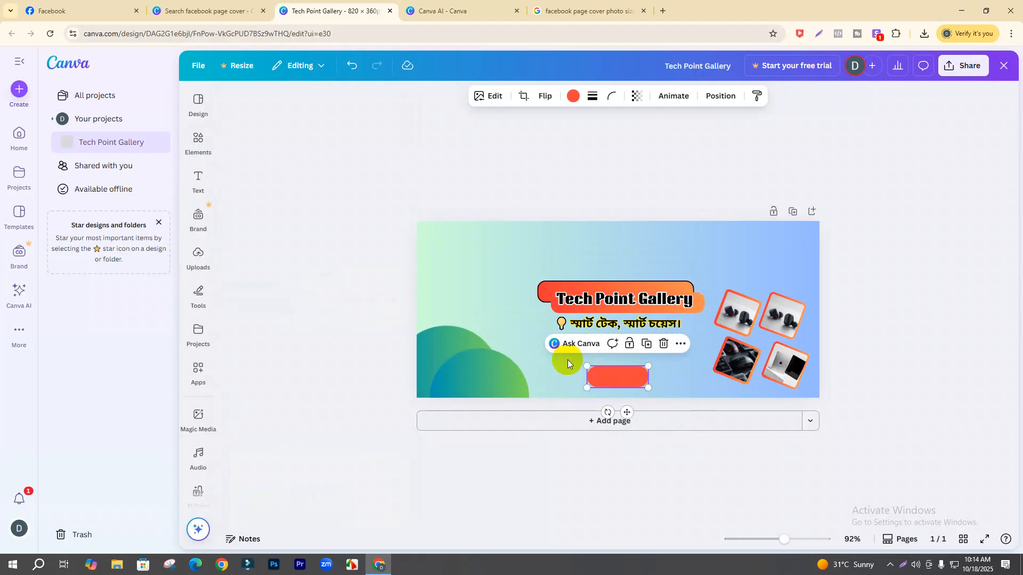
- Add a heading text box onto the pill reading 'Shop Now'
left_click(198, 184)
left_click(270, 261)
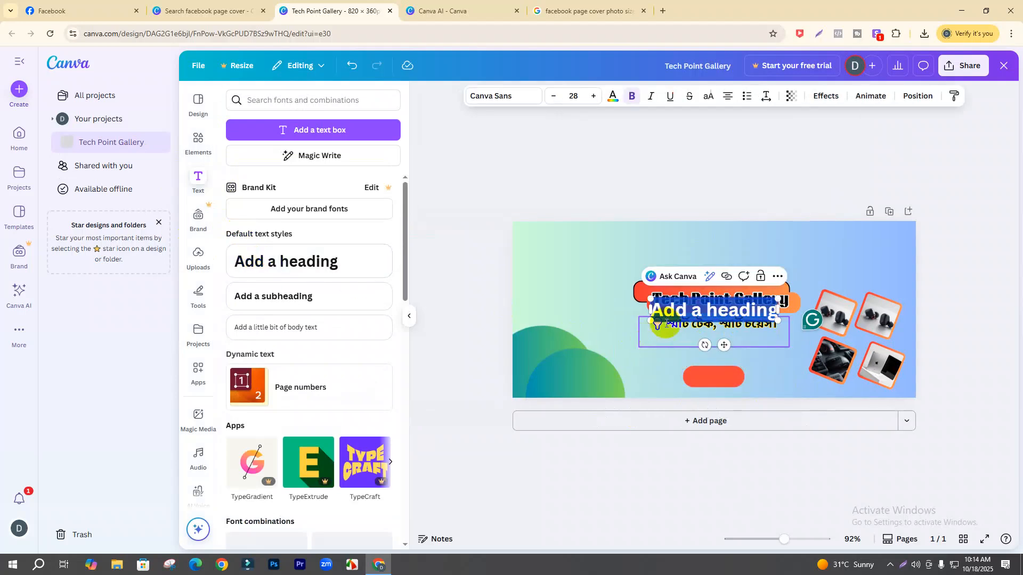
left_click_drag(723, 344, 723, 401)
type("Shio")
key("BackSpace")
key("BackSpace")
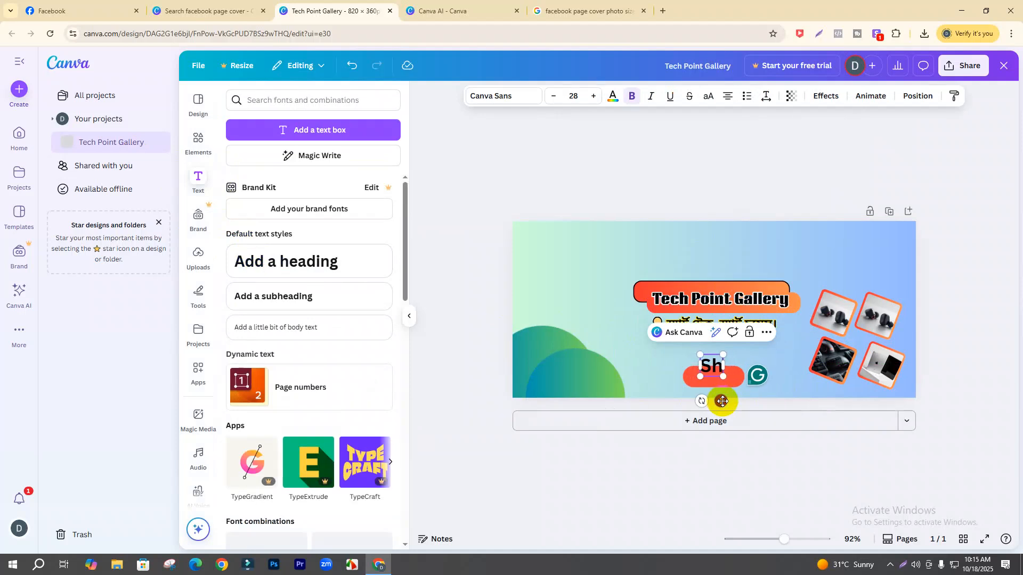
type("op Now")
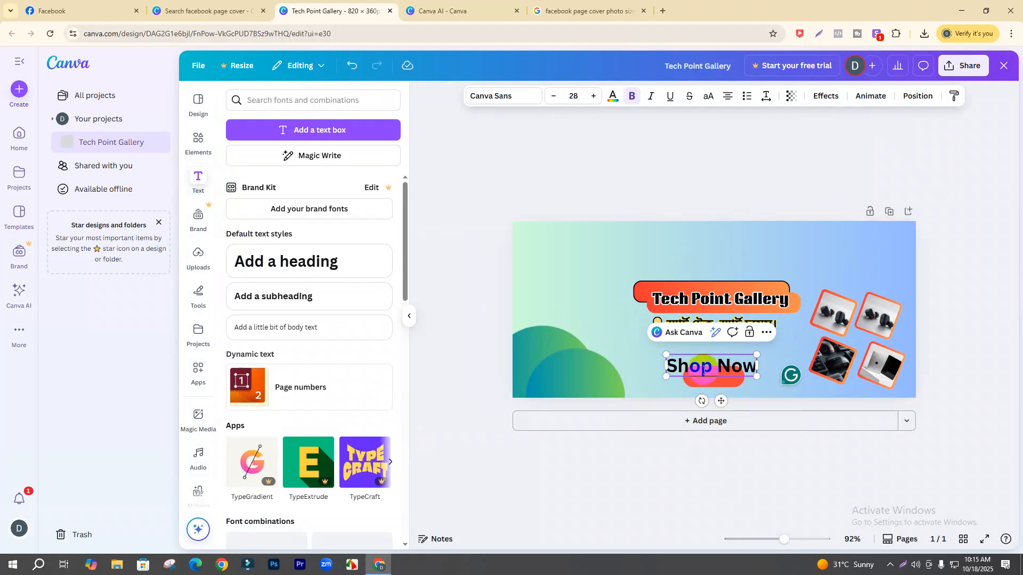
- Make the Shop Now text white
left_click_drag(670, 366, 759, 368)
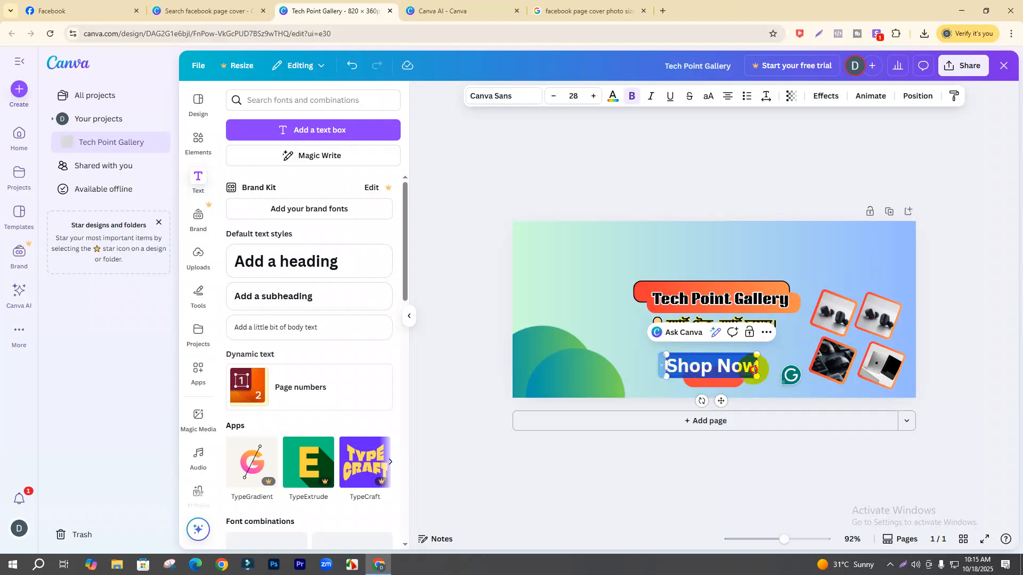
left_click(614, 98)
left_click(336, 177)
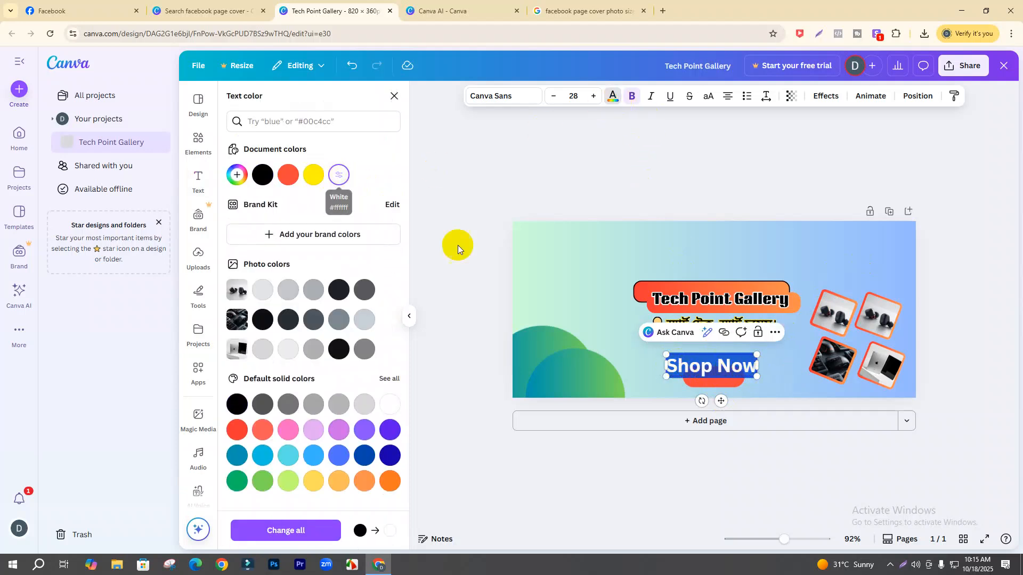
left_click(586, 331)
left_click(701, 372)
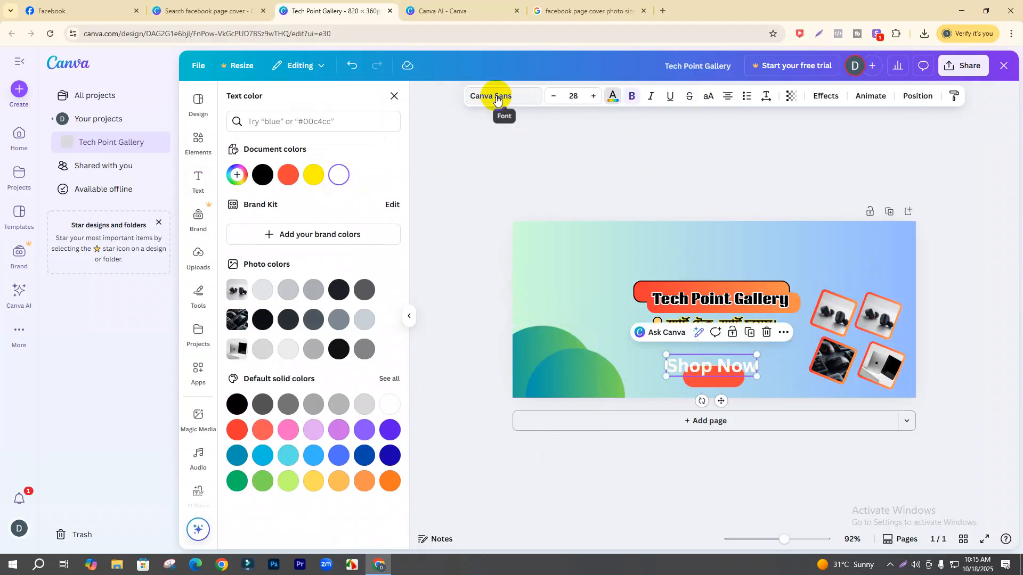
left_click(672, 367)
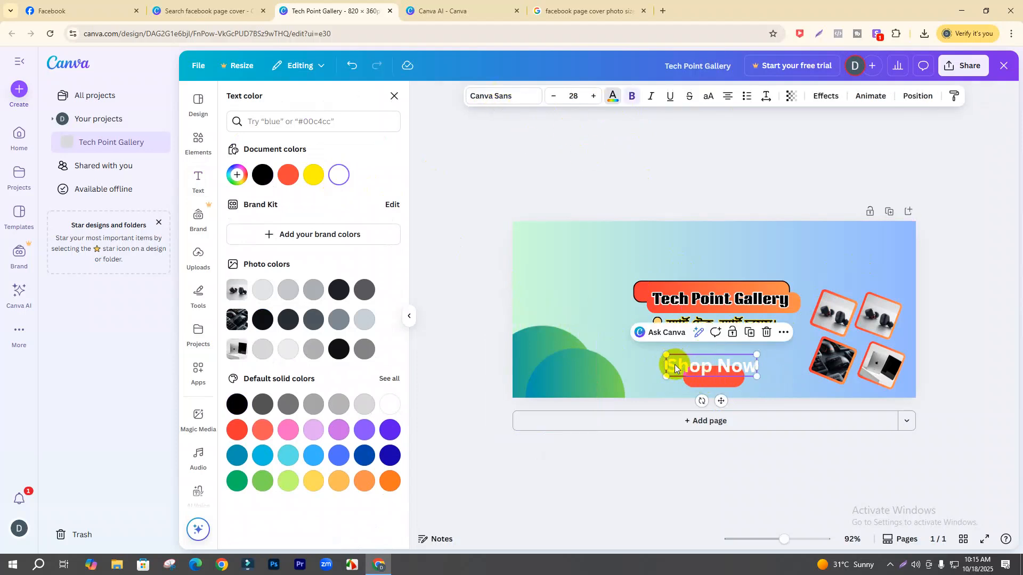
- Set Shop Now in Impact and reposition it over the red pill
left_click(520, 98)
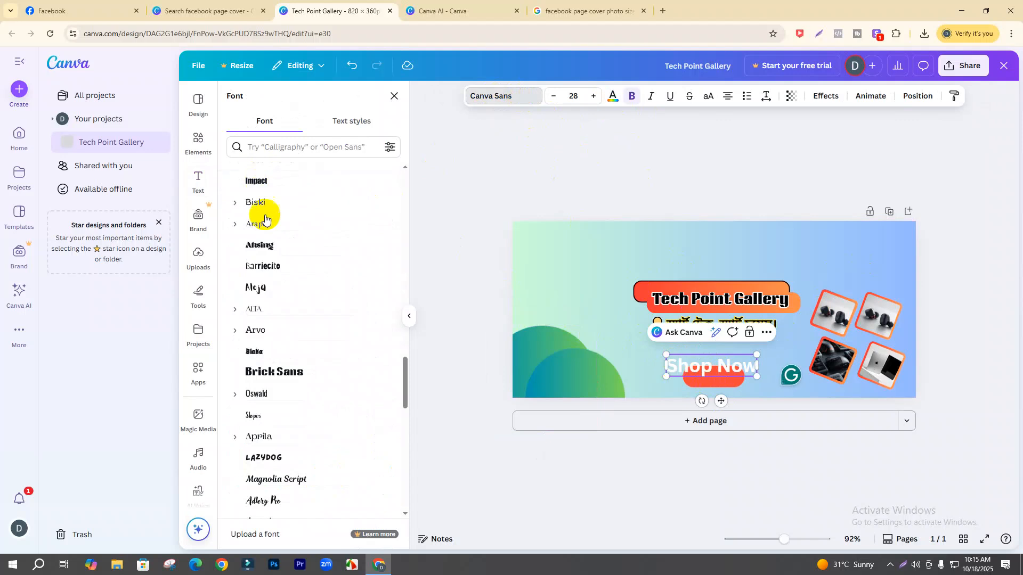
left_click(260, 204)
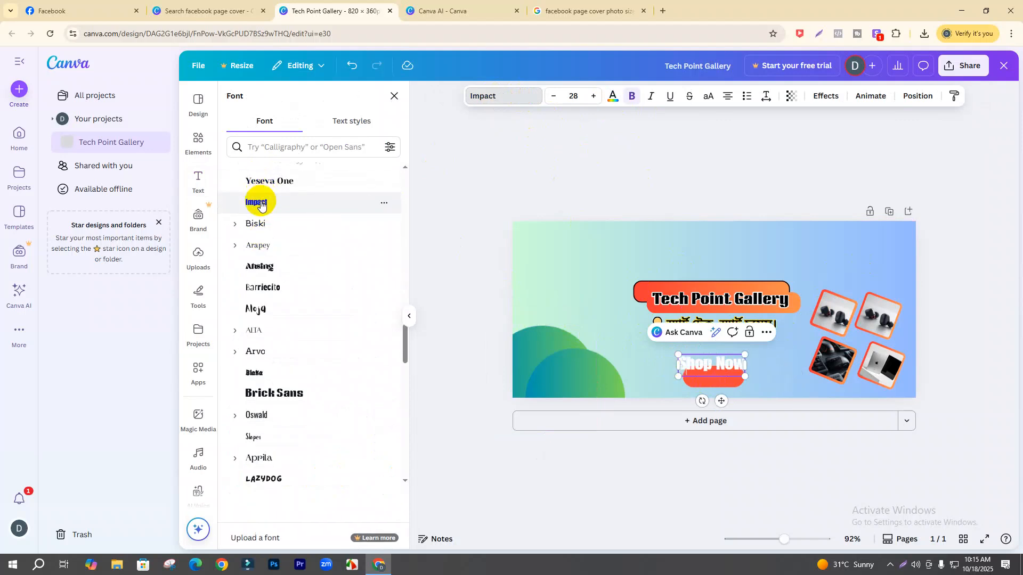
left_click(673, 365)
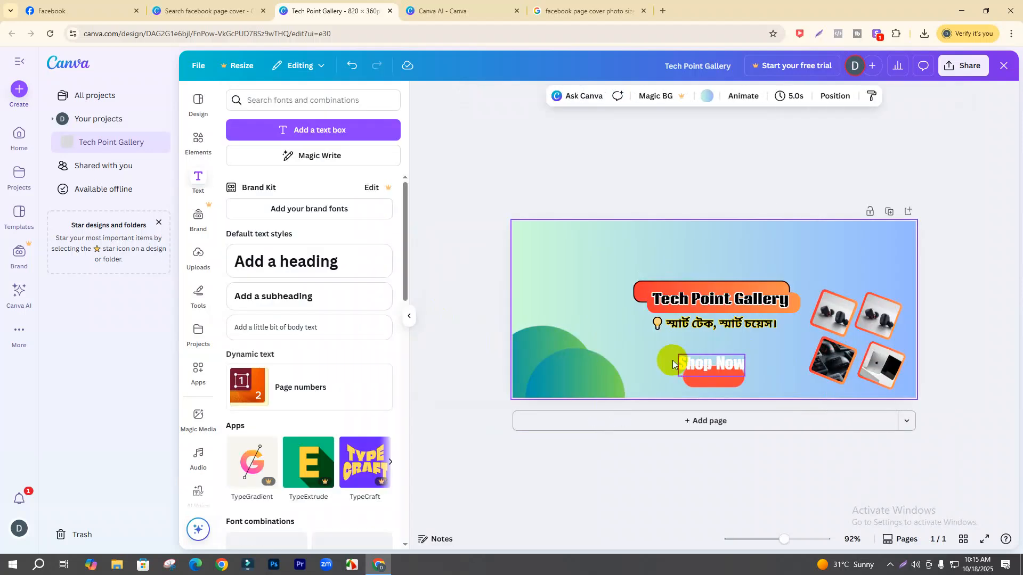
left_click(693, 367)
left_click_drag(679, 355, 684, 358)
left_click_drag(717, 398, 725, 412)
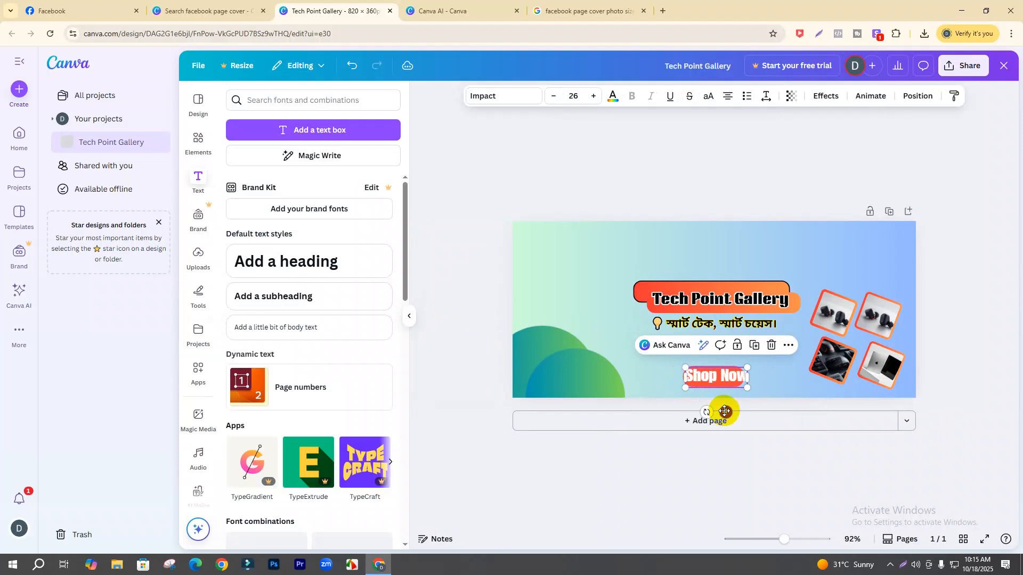
left_click(766, 380)
left_click(738, 376)
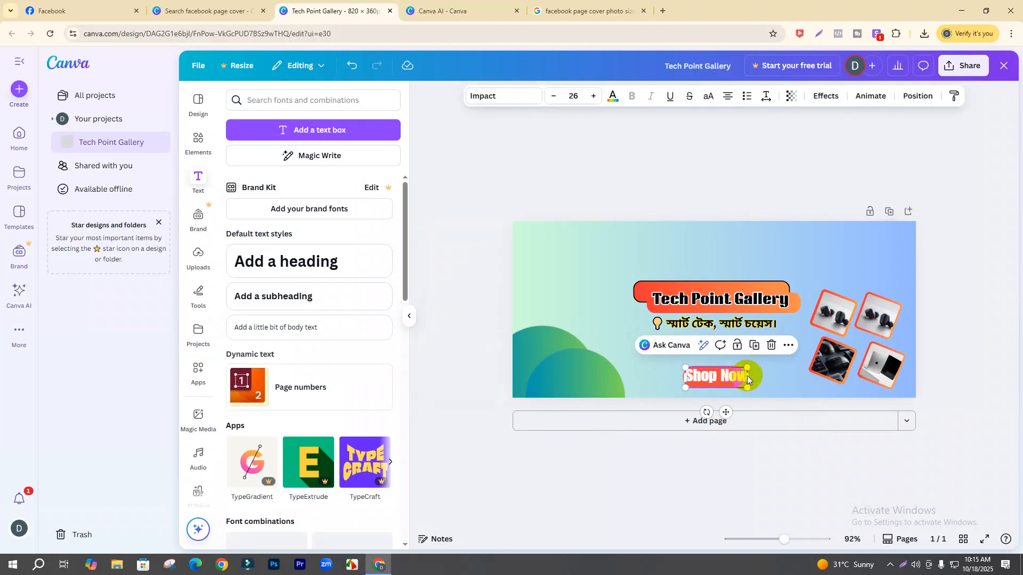
left_click_drag(748, 379, 744, 380)
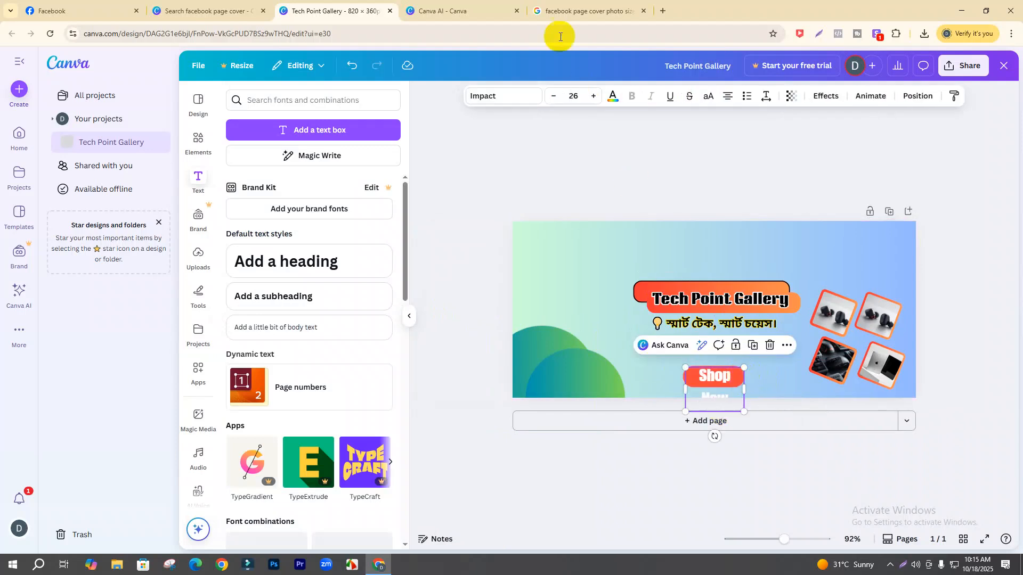
- Reduce the Shop Now font size to 22 so it fits on one line
left_click(552, 97)
left_click(769, 384)
left_click(727, 376)
left_click(552, 98)
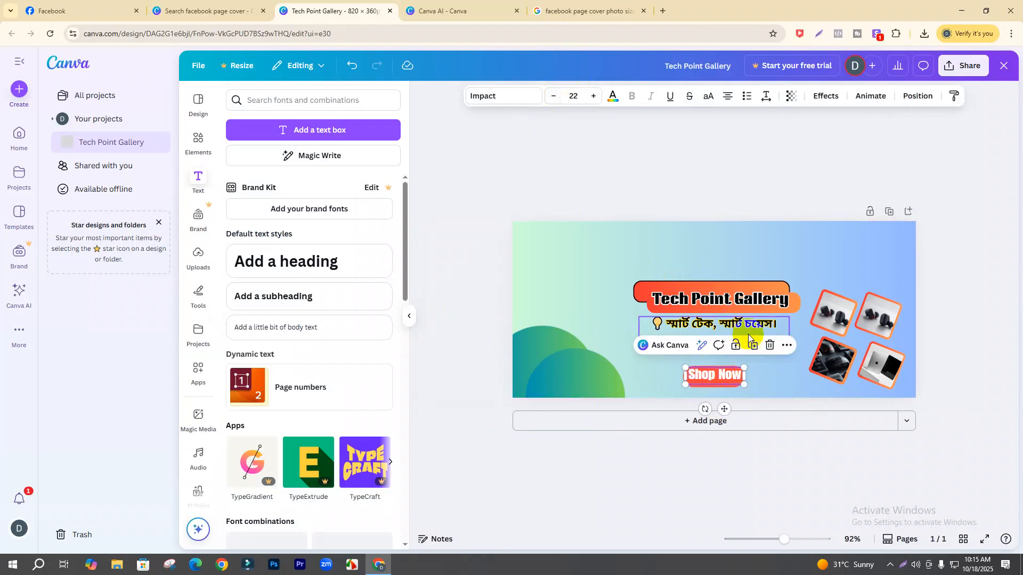
left_click(774, 384)
left_click(723, 375)
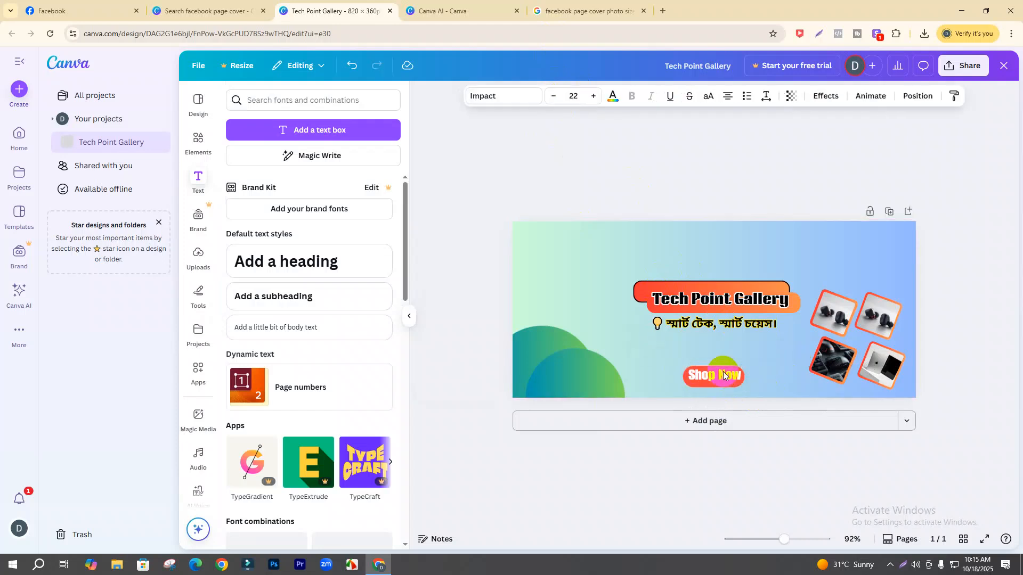
left_click(743, 376)
- Round the corners of the Shop Now pill
left_click(743, 370)
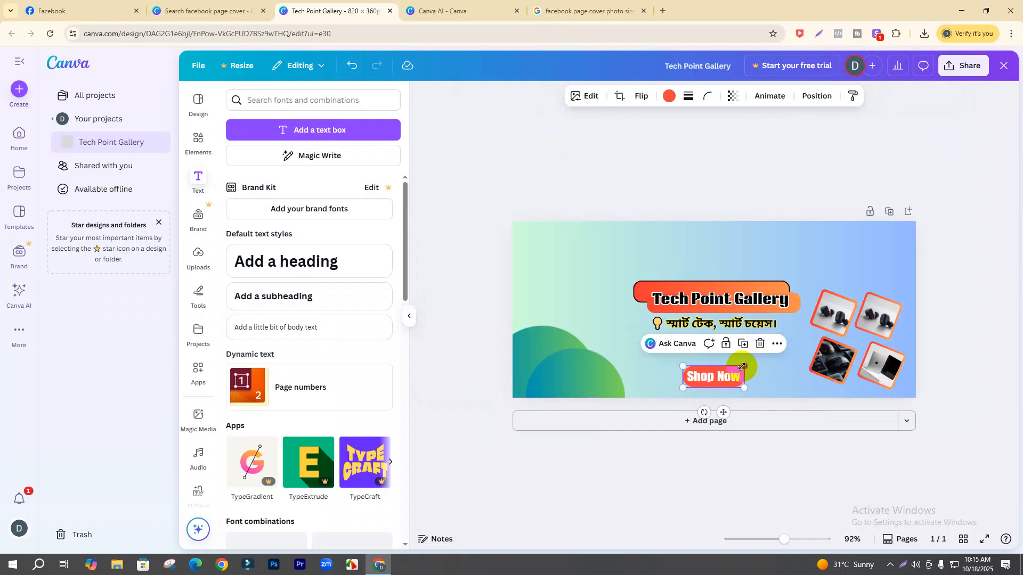
left_click(707, 98)
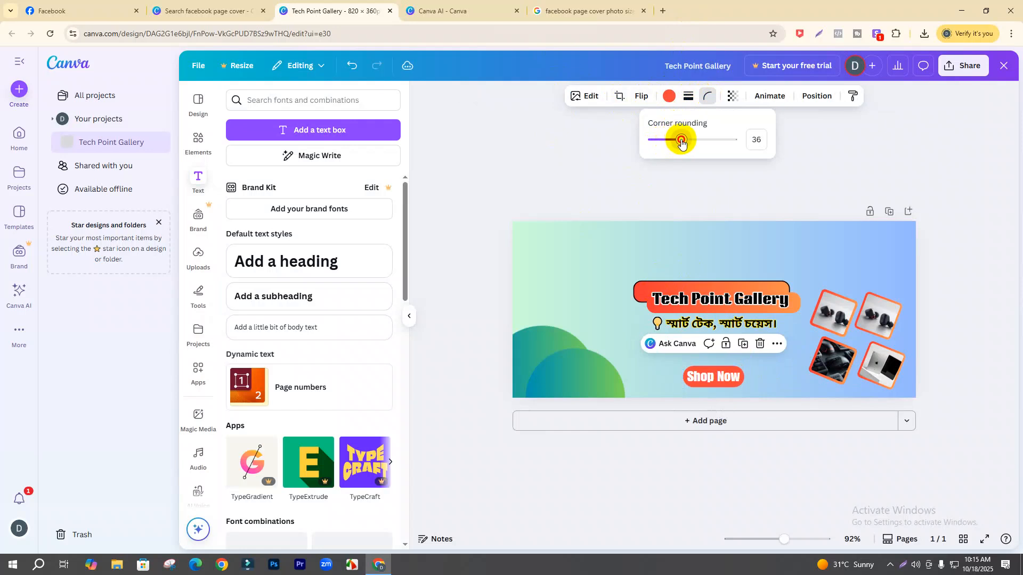
left_click(689, 96)
left_click(705, 98)
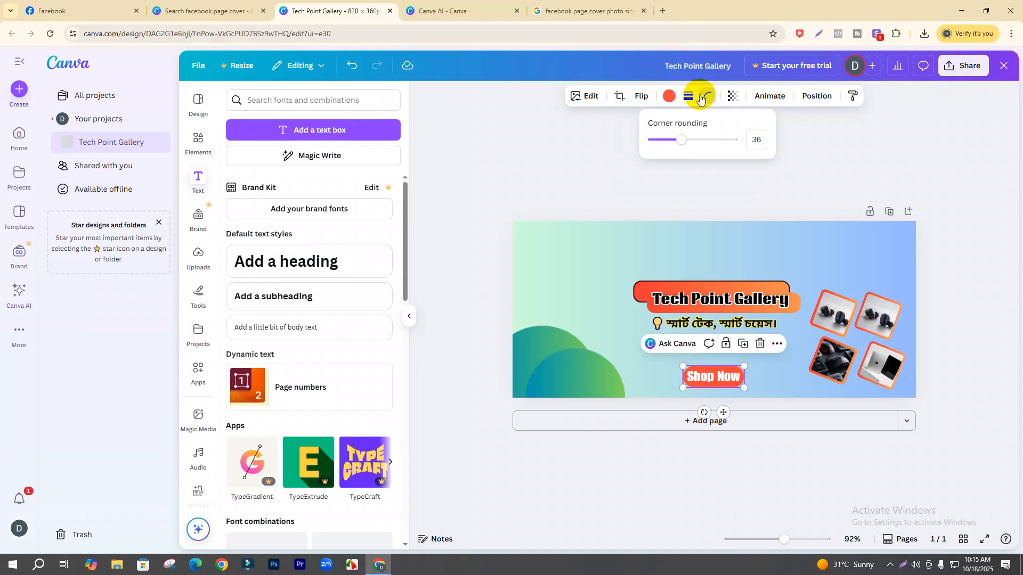
left_click_drag(681, 139, 680, 145)
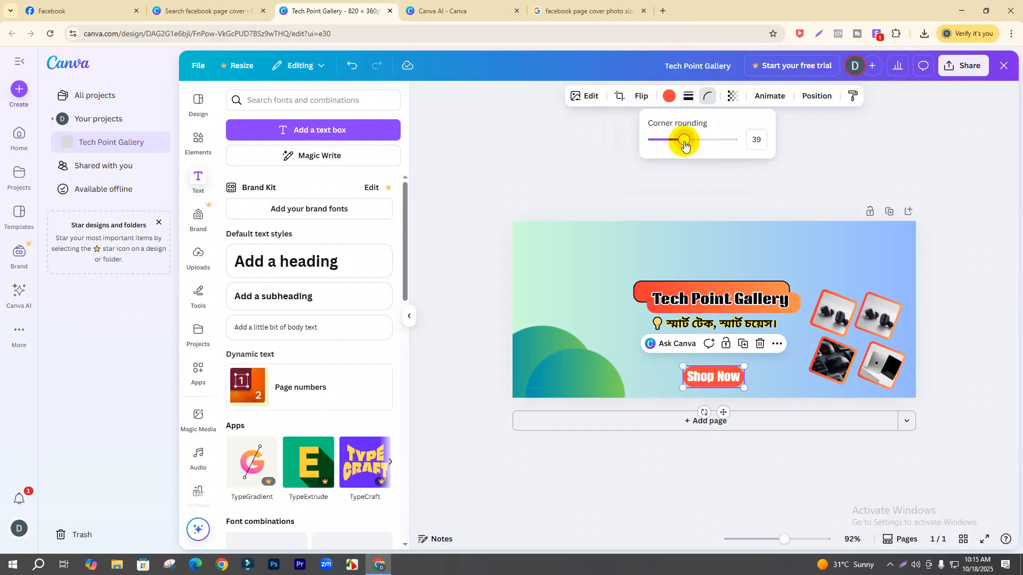
- Give the pill a solid dark outline of weight 4, then open a new browser tab
left_click(687, 96)
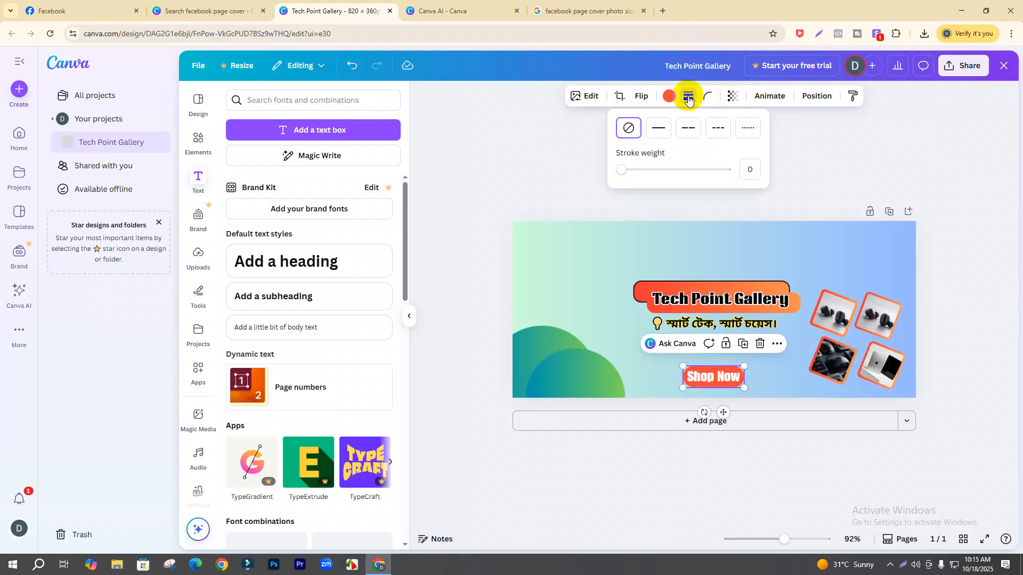
left_click(624, 170)
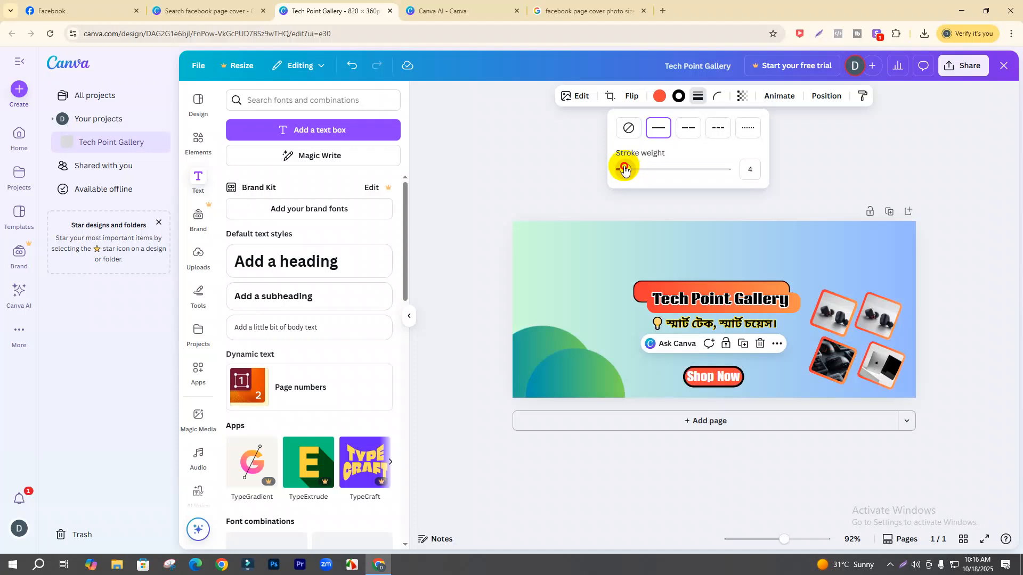
left_click(663, 380)
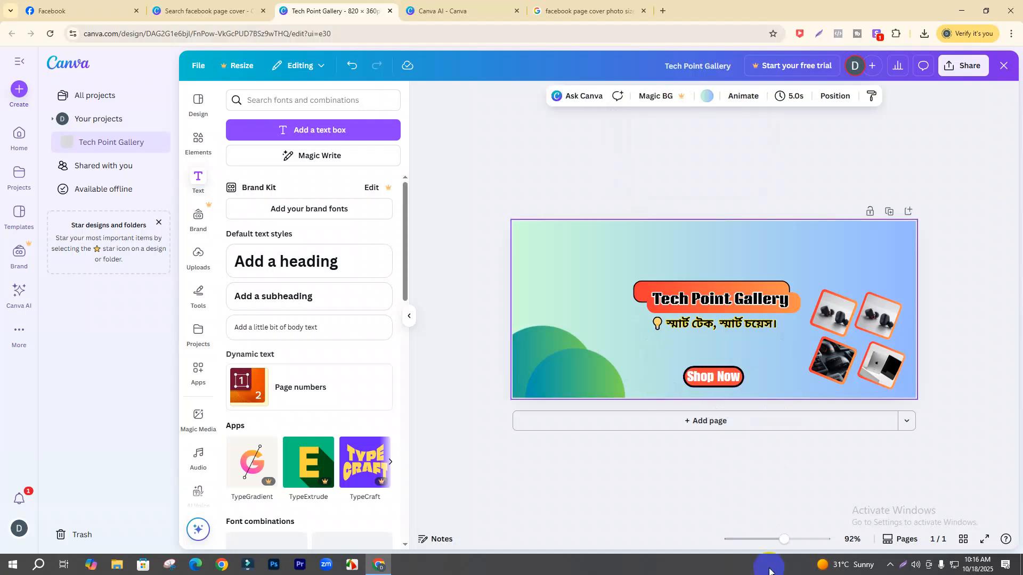
mouse_move(784, 542)
left_mouse_down()
mouse_move(799, 551)
mouse_move(777, 541)
left_mouse_up()
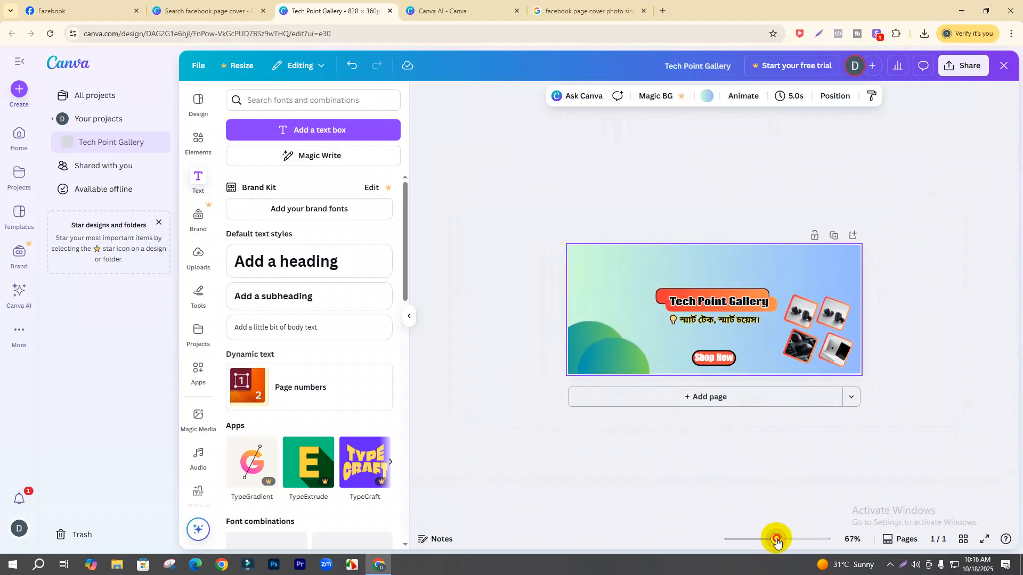
left_click_drag(779, 537, 782, 539)
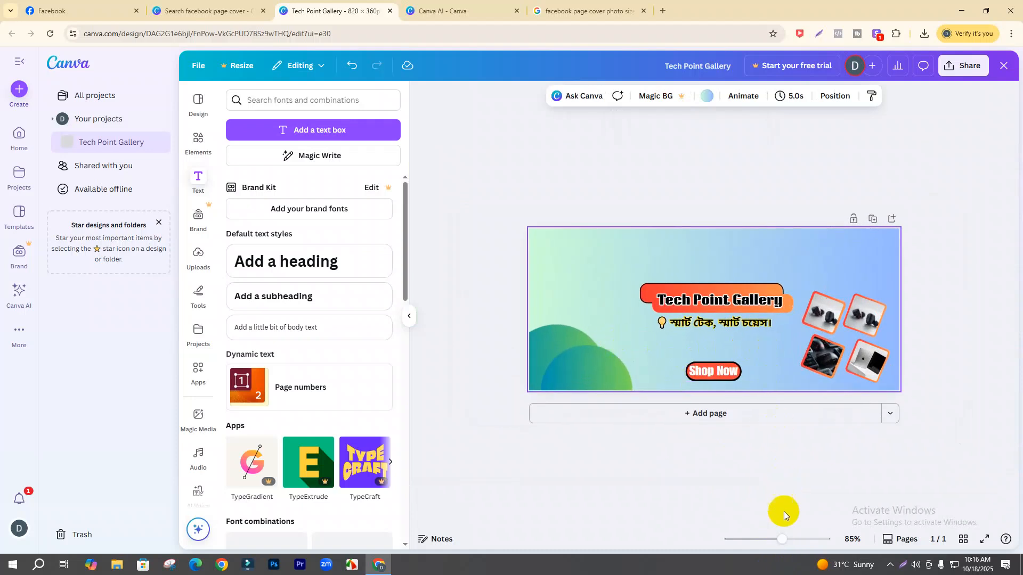
left_click_drag(782, 547, 782, 540)
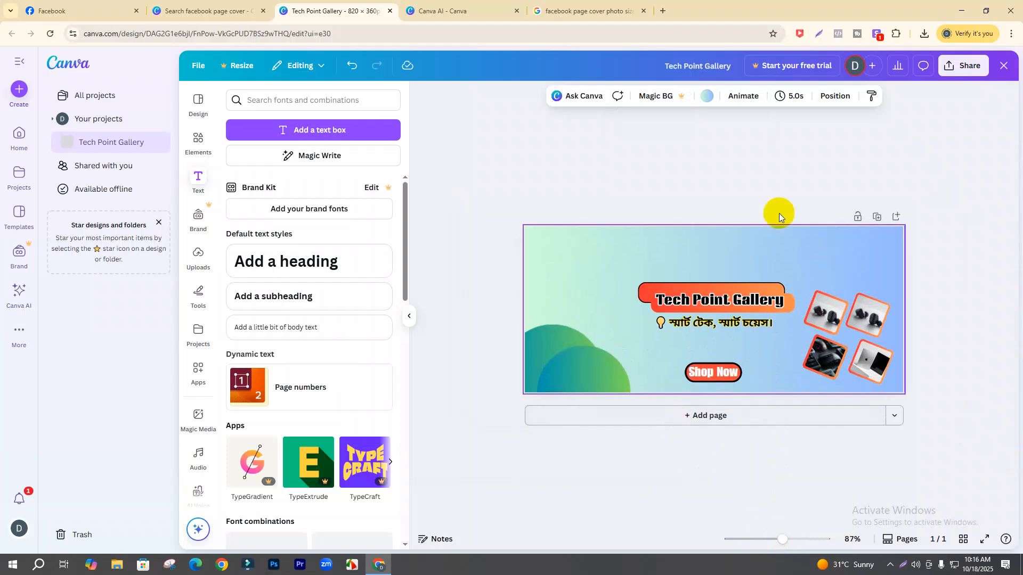
left_click(662, 11)
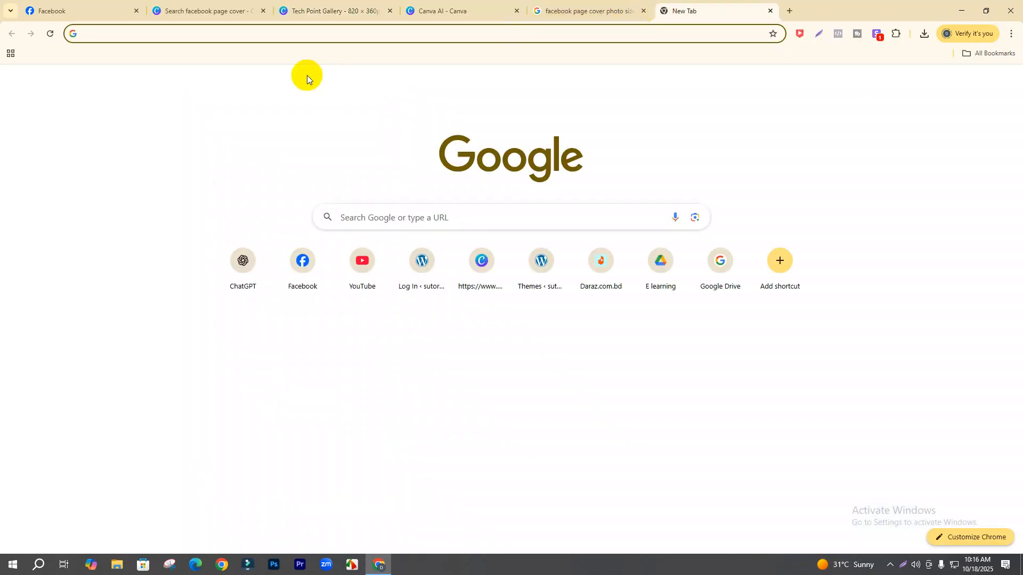
- Search Google for 'flat icon' and open the Flaticon website
type("flat icon")
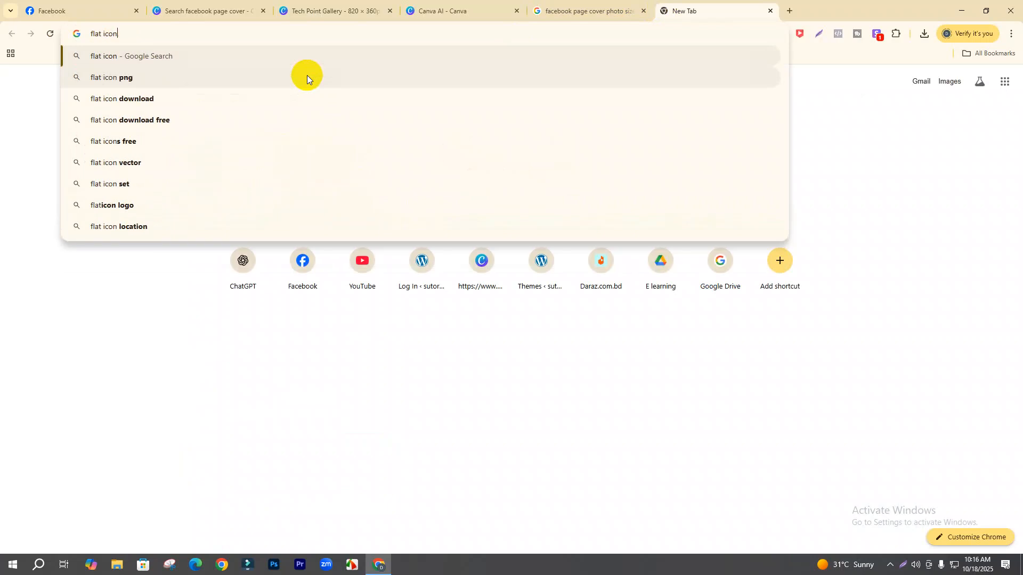
key("Return")
left_click(127, 165)
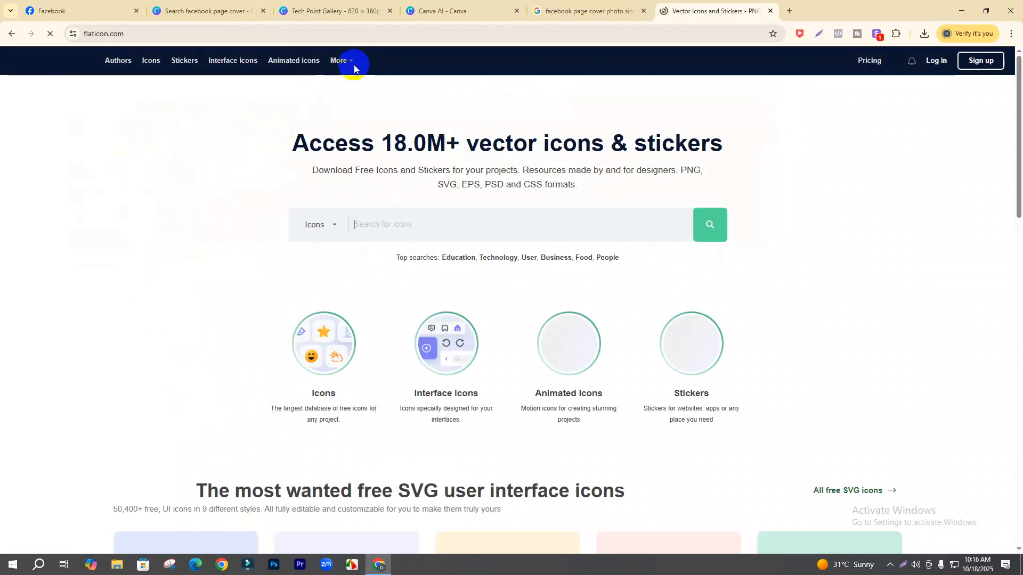
left_click(579, 13)
left_click(331, 11)
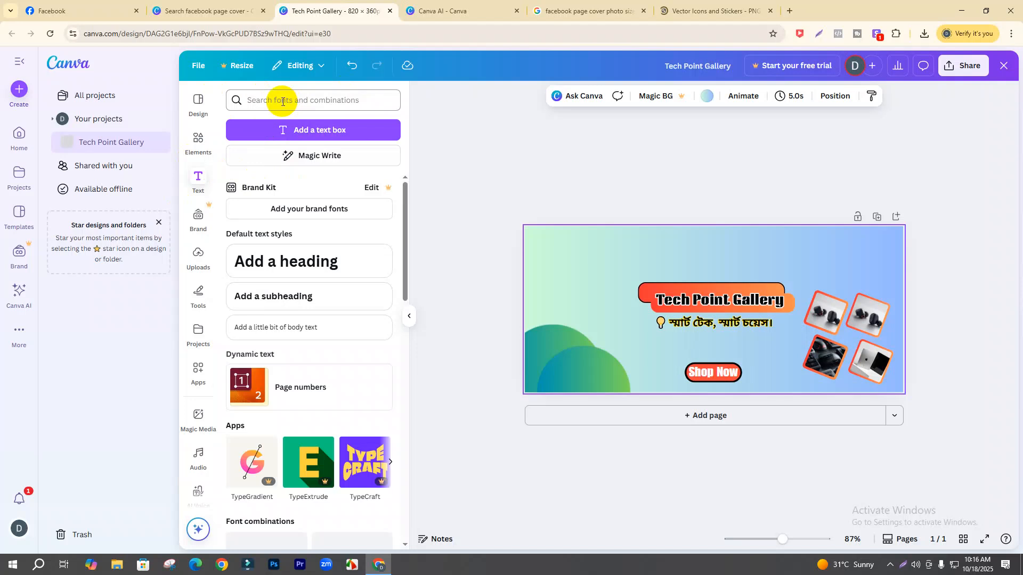
left_click(666, 13)
- Search Flaticon for 'Youtube' and download the red YouTube icon as a free PNG
left_click(501, 219)
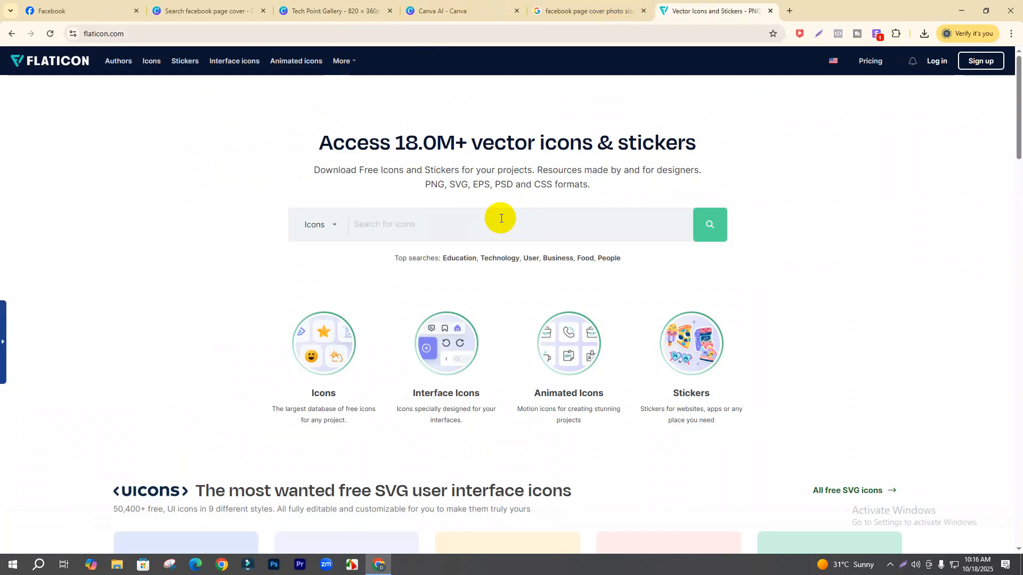
type("Youtube")
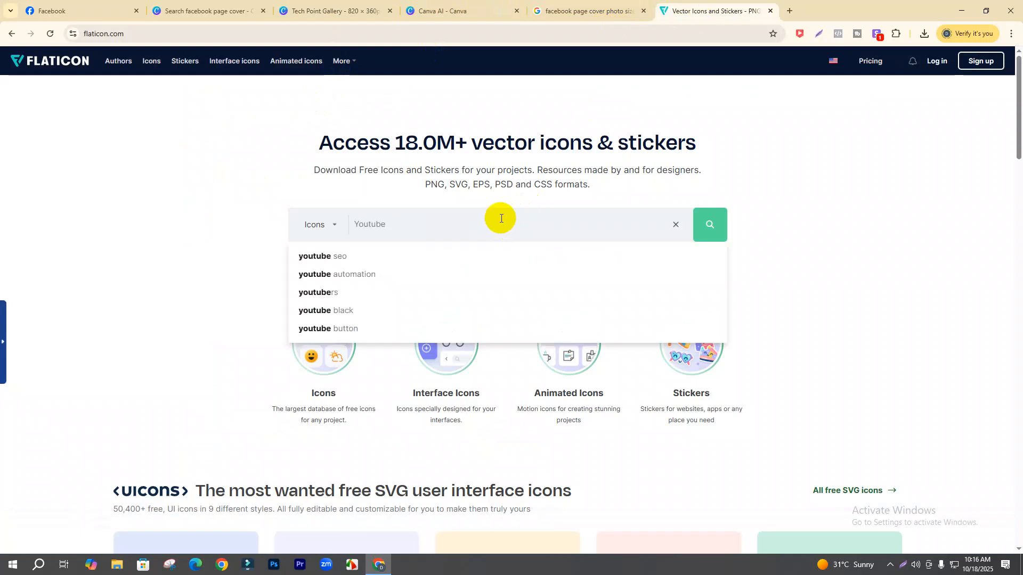
key("Return")
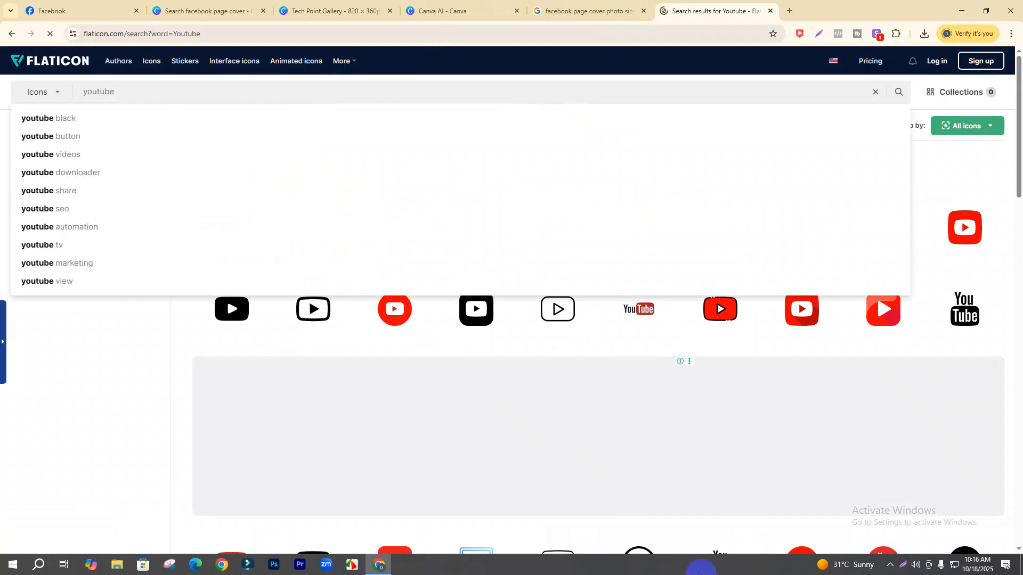
left_click(1014, 272)
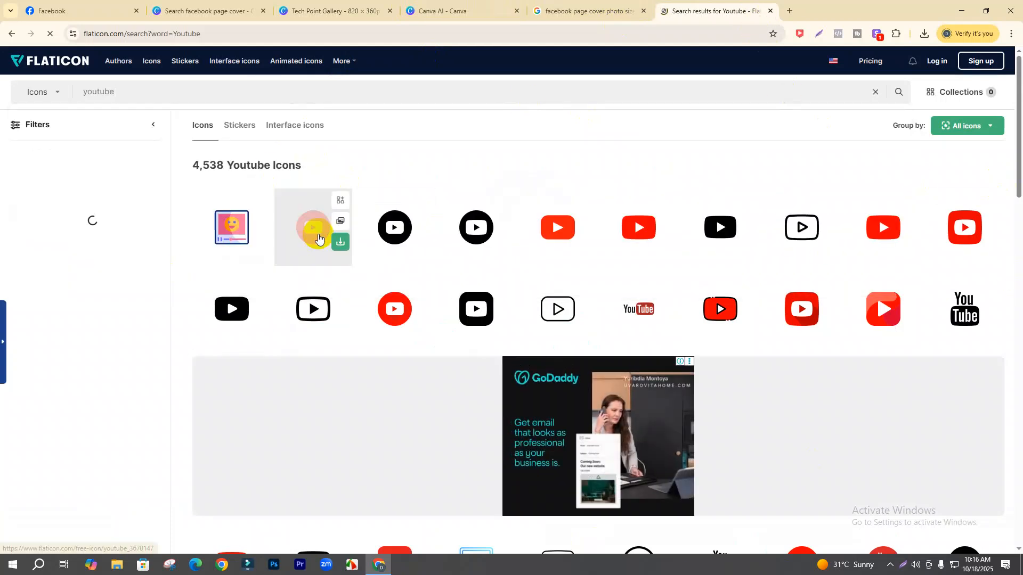
left_click(339, 242)
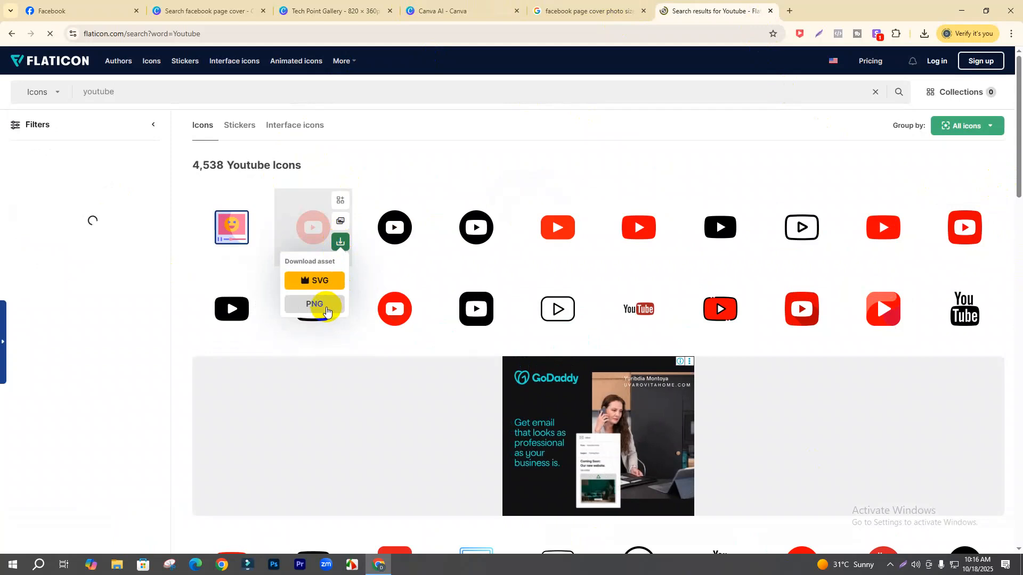
left_click(320, 298)
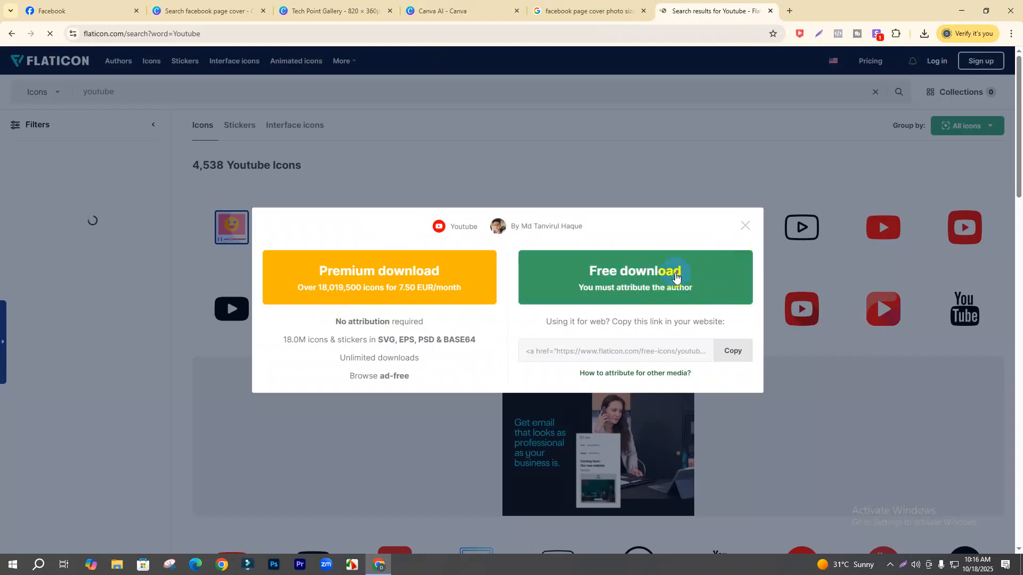
left_click(676, 277)
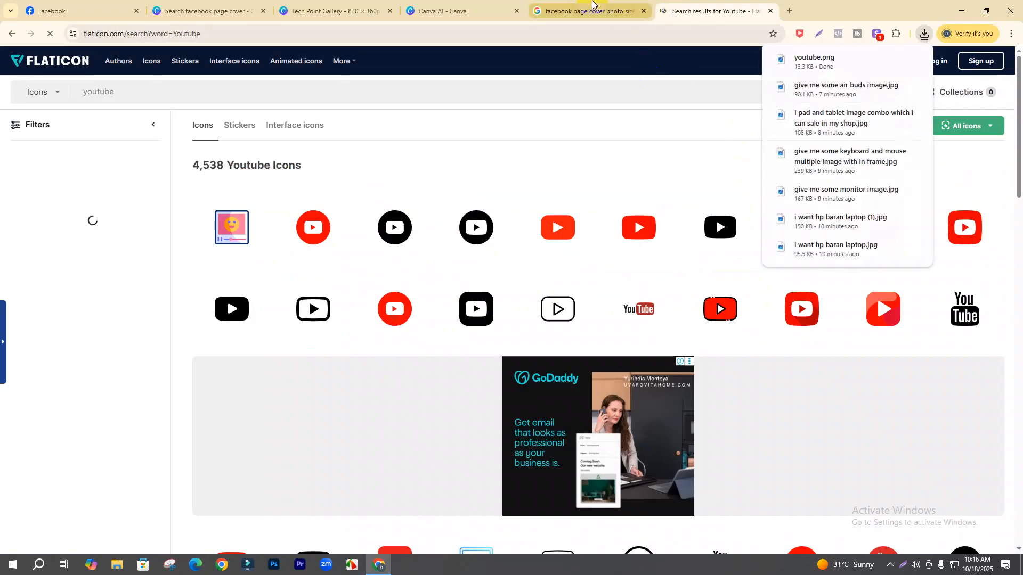
left_click(589, 11)
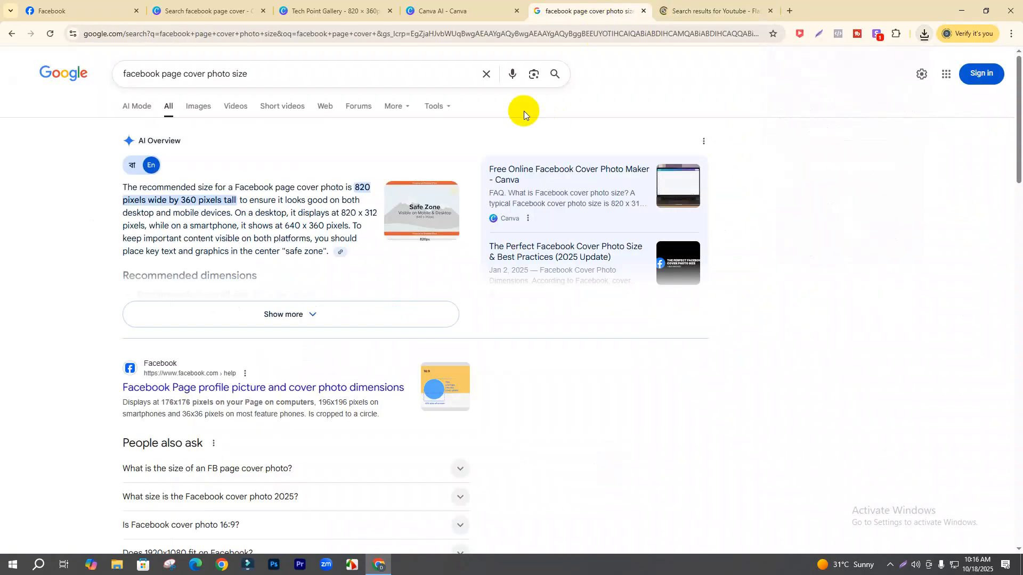
left_click(665, 10)
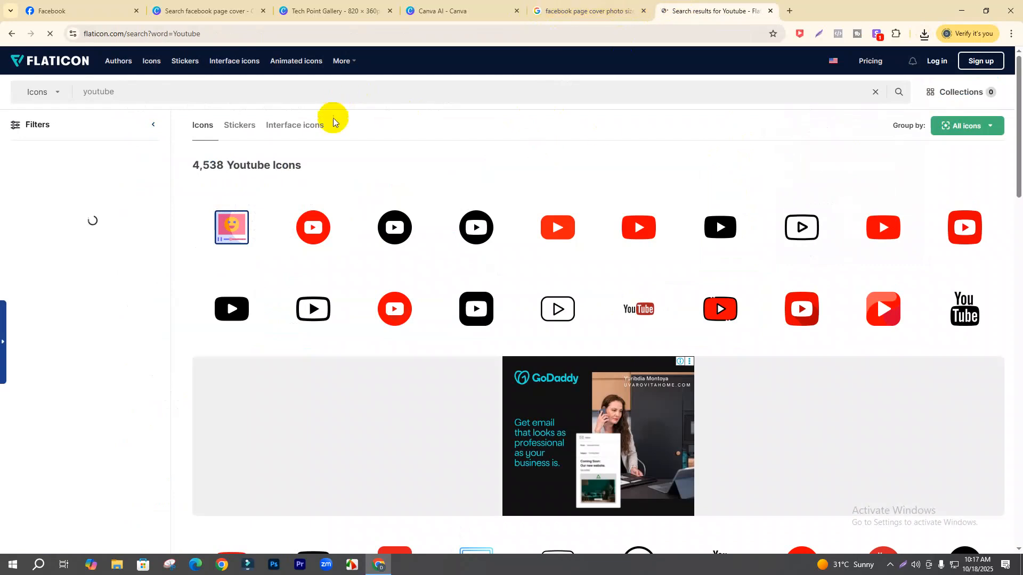
- Search Flaticon for 'whatsapp' and download the green WhatsApp icon as a free PNG
left_click(321, 94)
key("BackSpace")
key("BackSpace")
key("BackSpace")
key("BackSpace")
key("BackSpace")
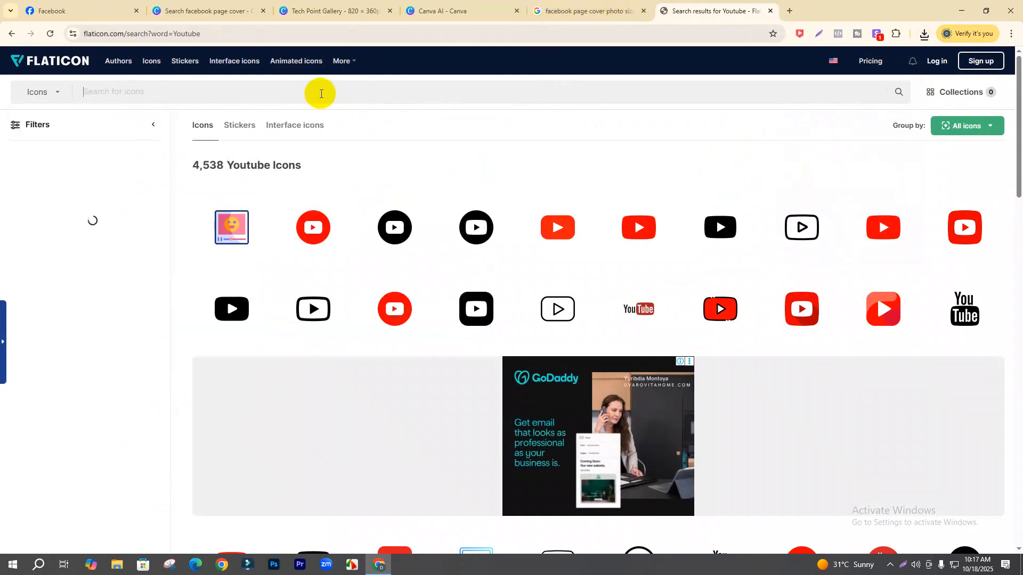
type("whatsapp")
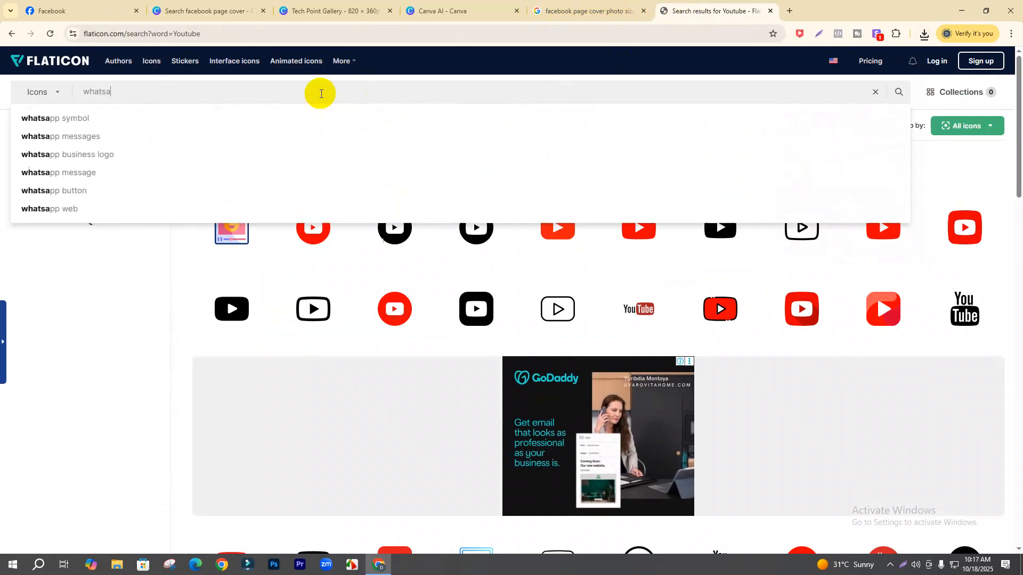
key("Return")
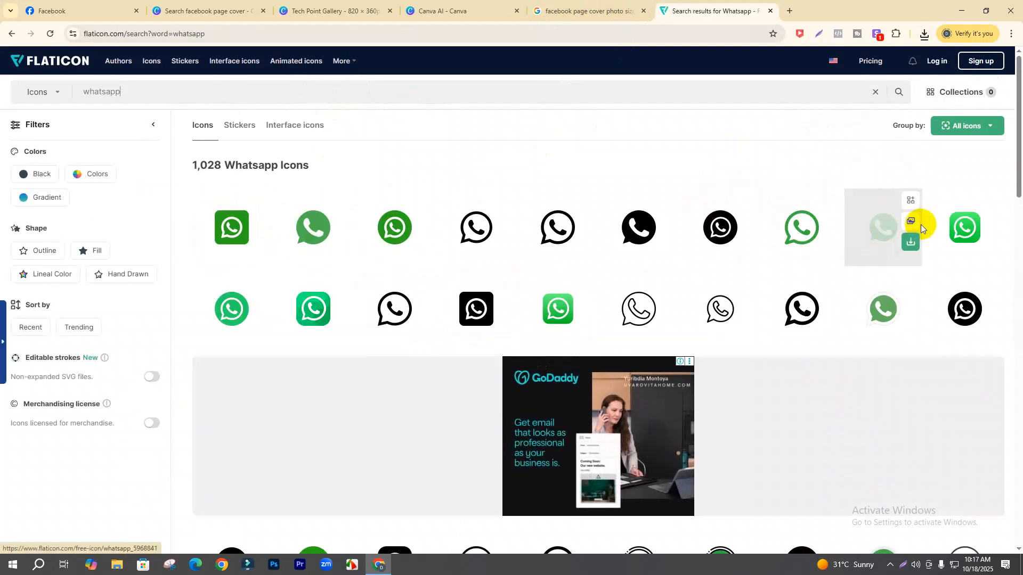
left_click(985, 247)
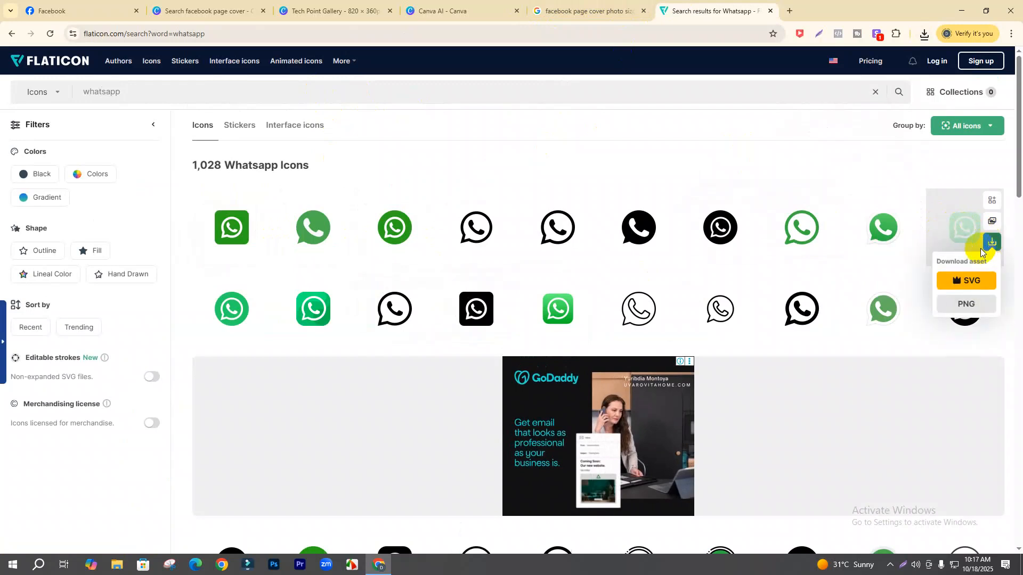
left_click(969, 305)
left_click(628, 274)
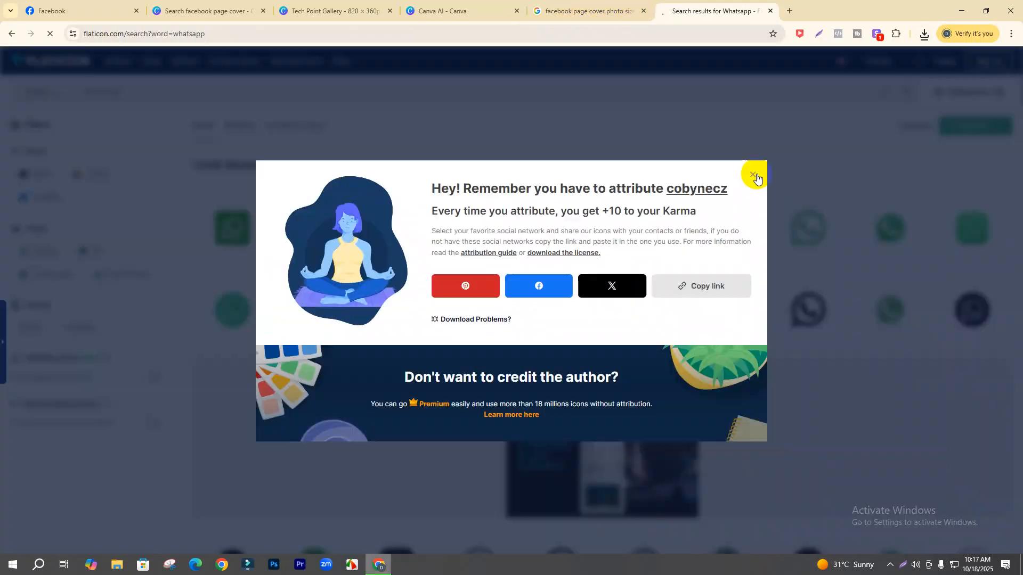
- Dismiss the attribution notice and switch to the Canva facebook page cover templates tab
left_click(754, 175)
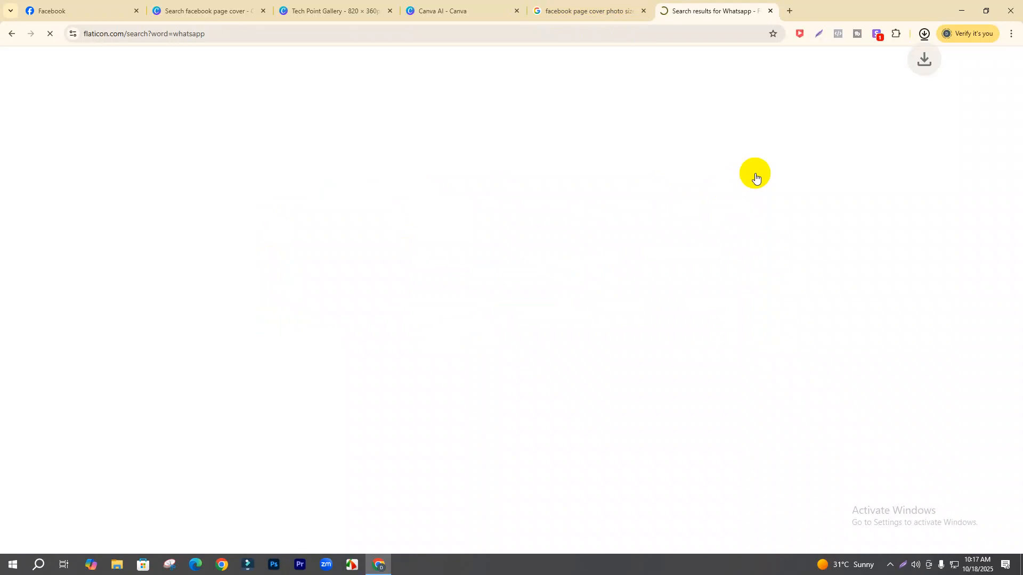
left_click(781, 171)
left_click(586, 11)
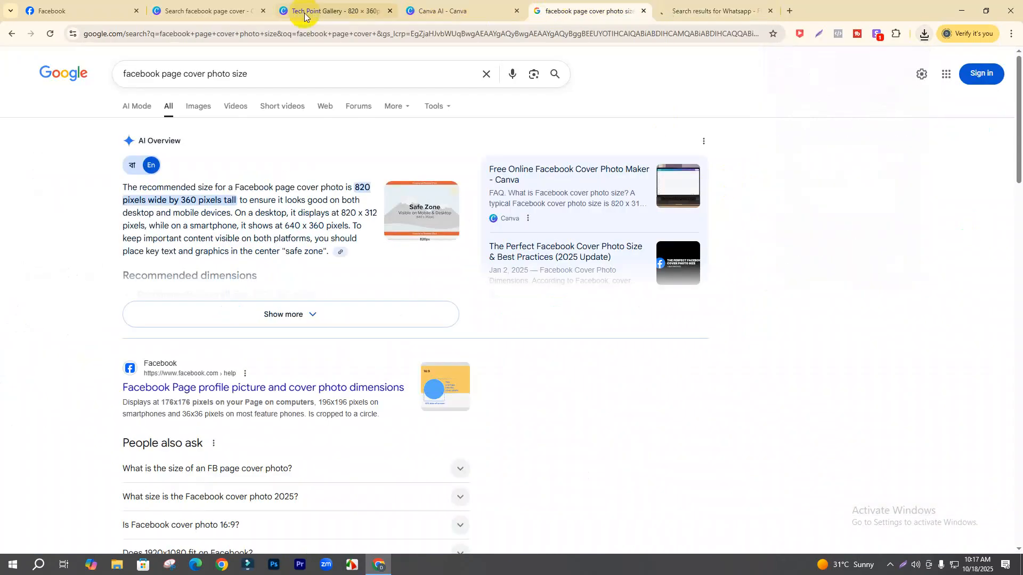
left_click(204, 6)
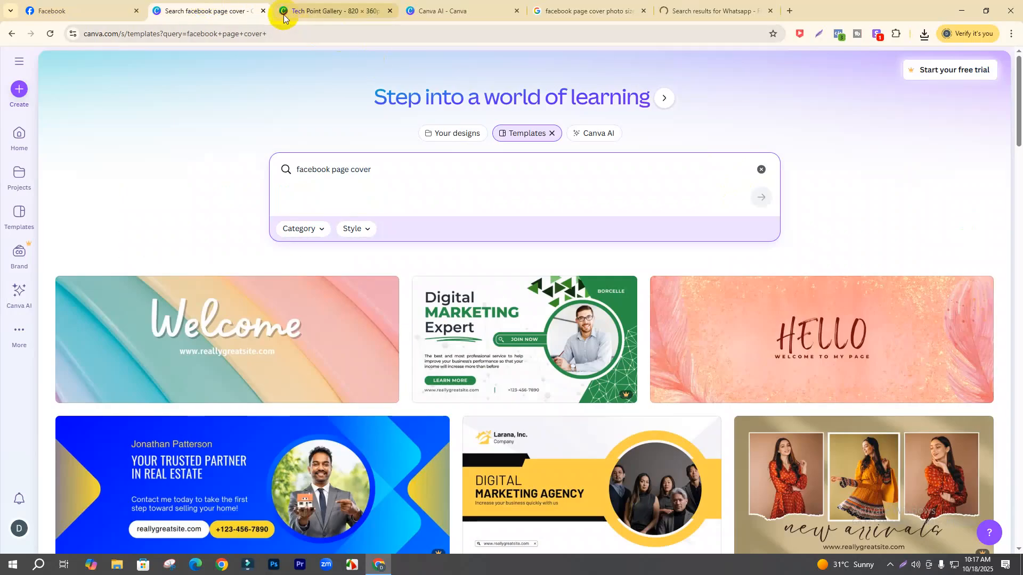
- Upload logo.png and youtube.png, then place a 37x37 YouTube icon below the tagline
left_click(262, 12)
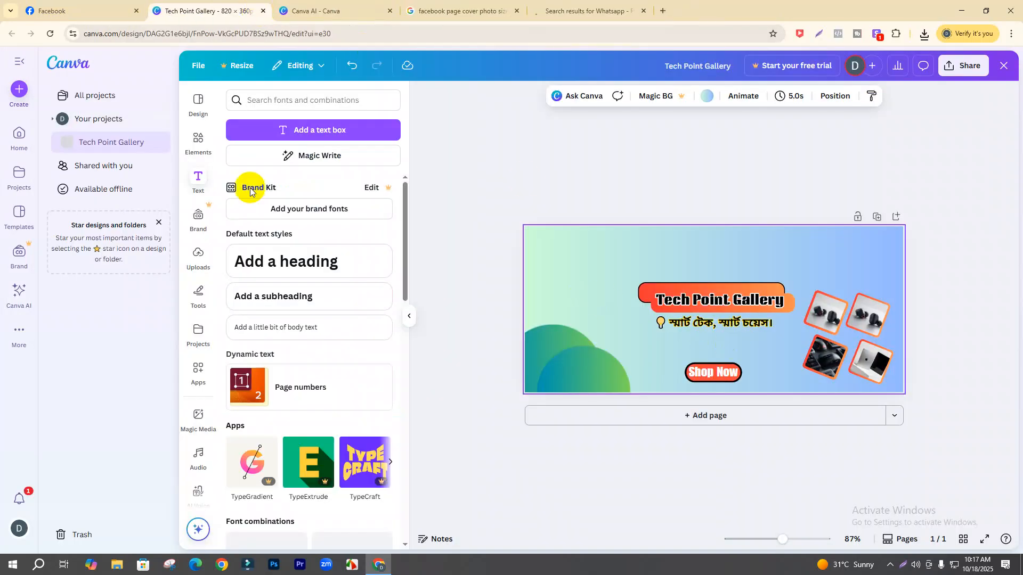
left_click(198, 252)
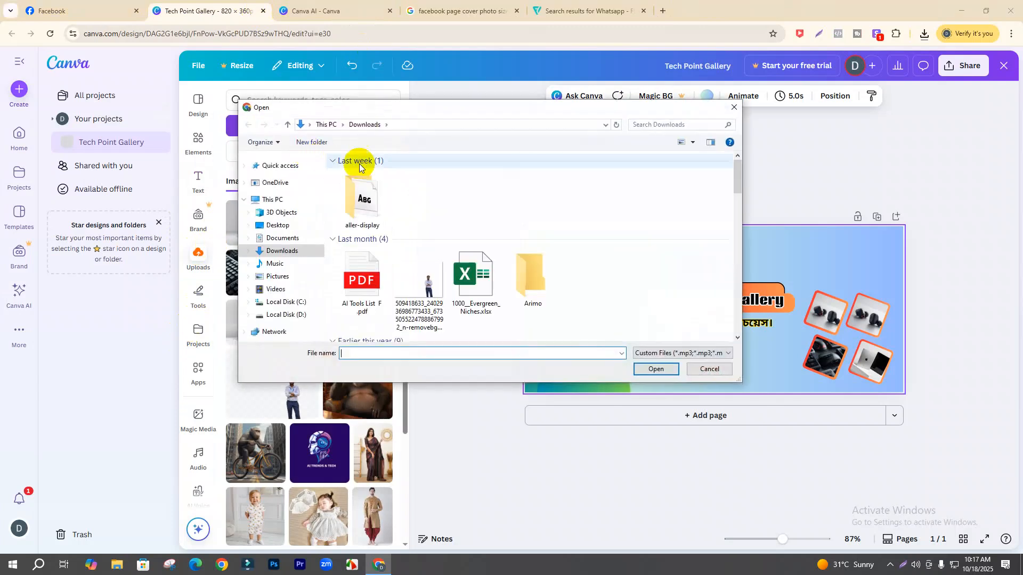
left_click(418, 197)
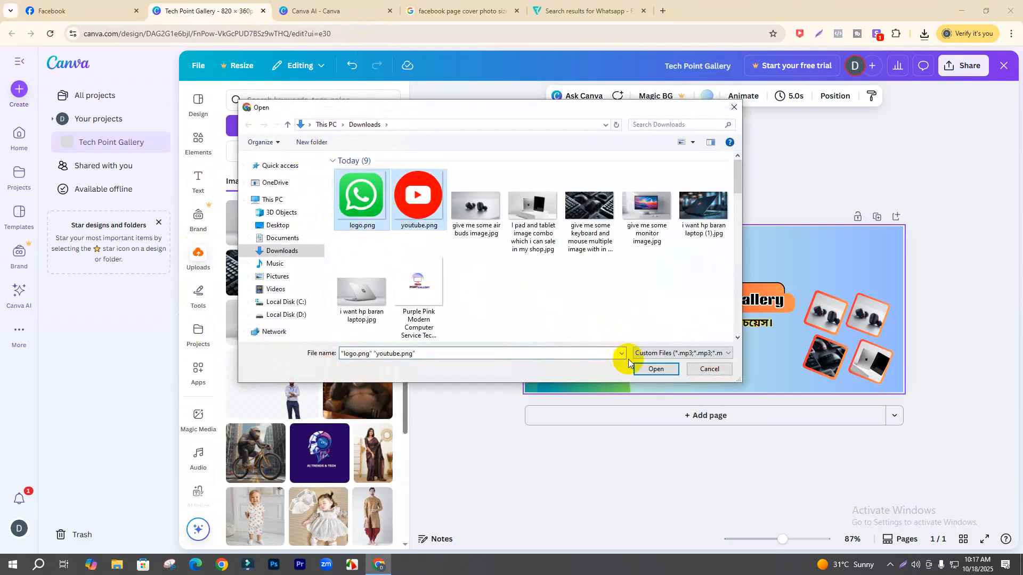
left_click(646, 370)
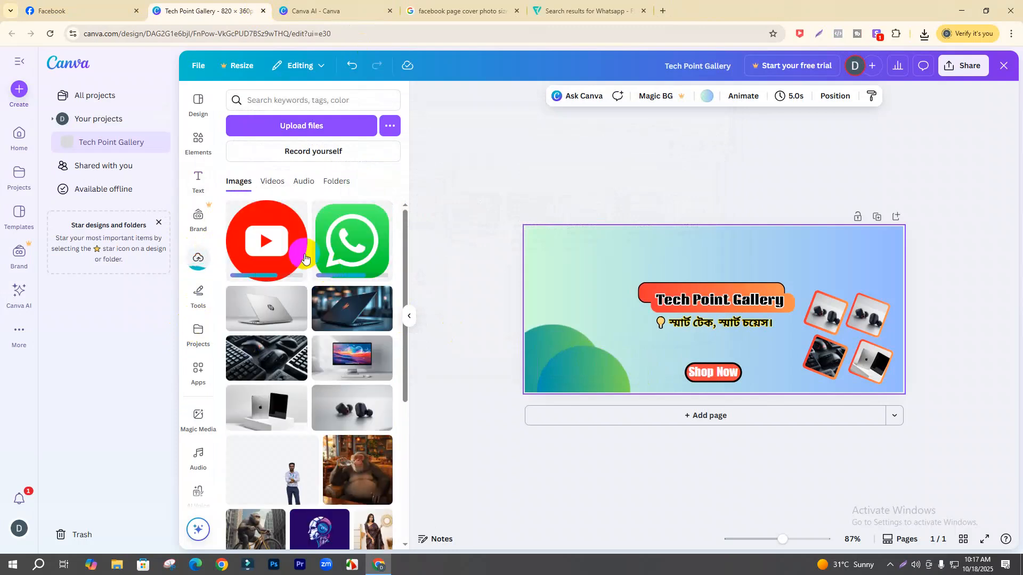
left_click(283, 246)
left_click_drag(762, 255, 671, 323)
left_click_drag(687, 385, 642, 357)
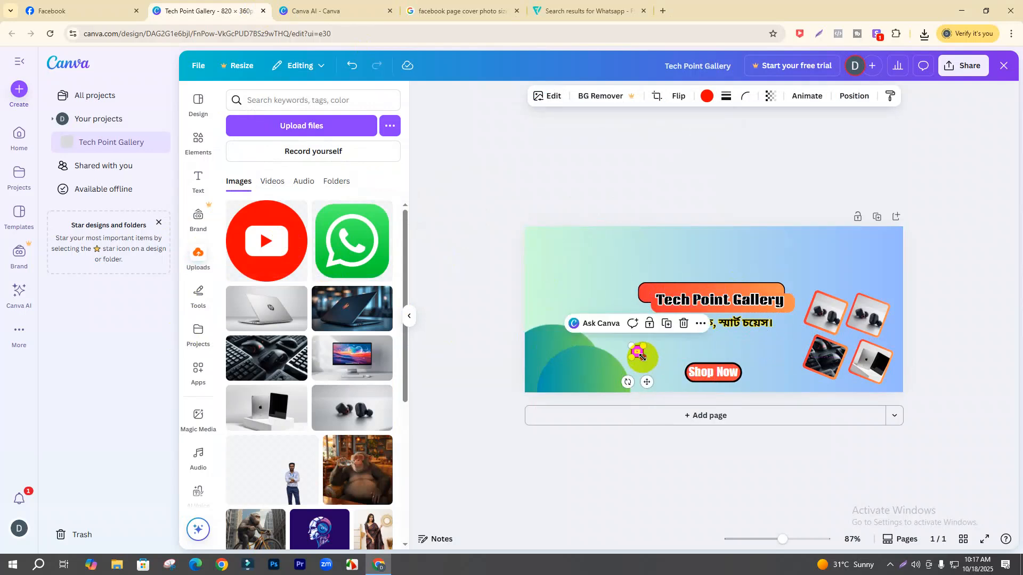
left_click(595, 286)
- Add an 'Add a subheading' text below the tagline and delete the small YouTube icon
left_click(199, 183)
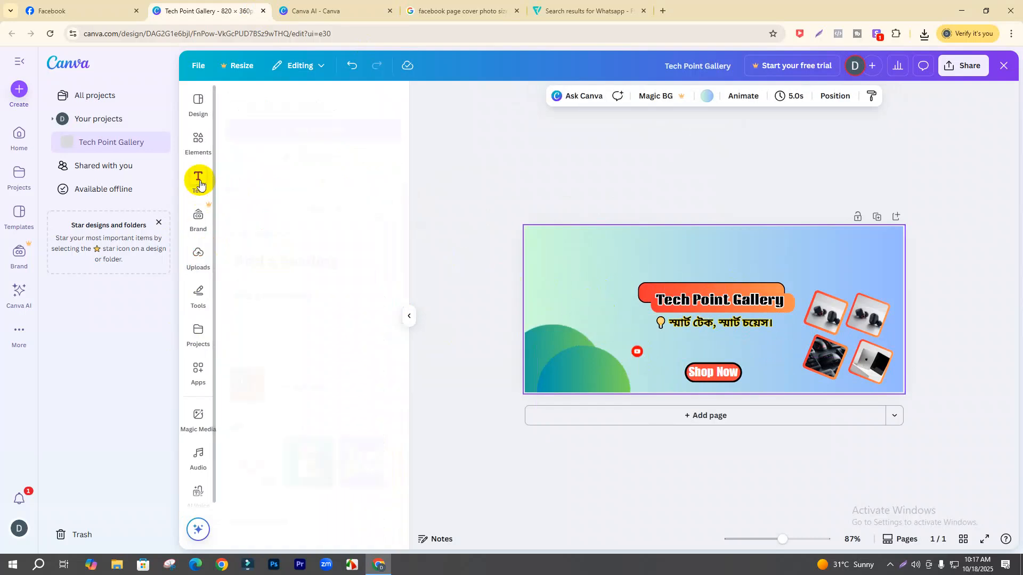
left_click(275, 304)
left_click_drag(725, 342, 718, 378)
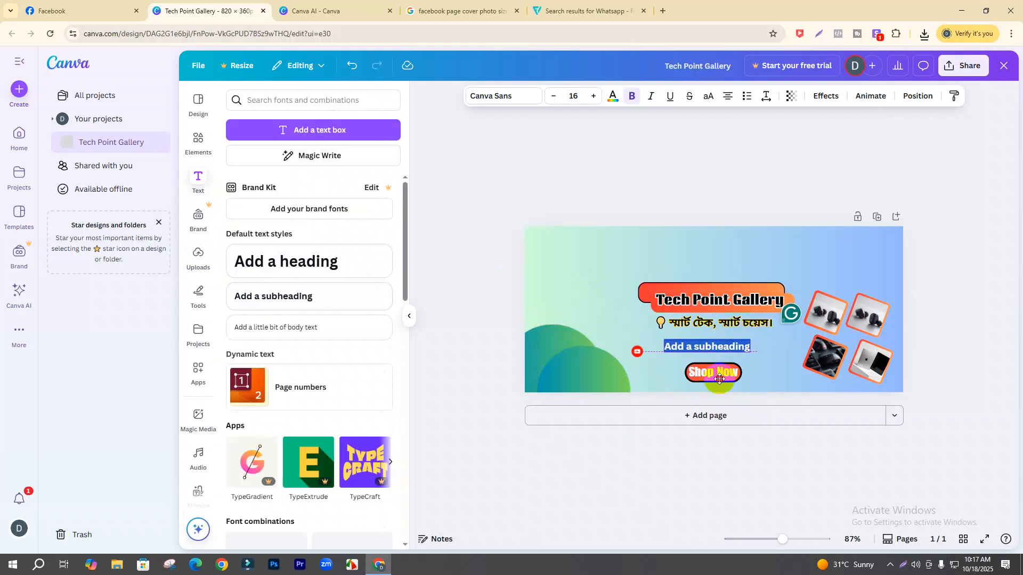
left_click(637, 352)
key("Delete")
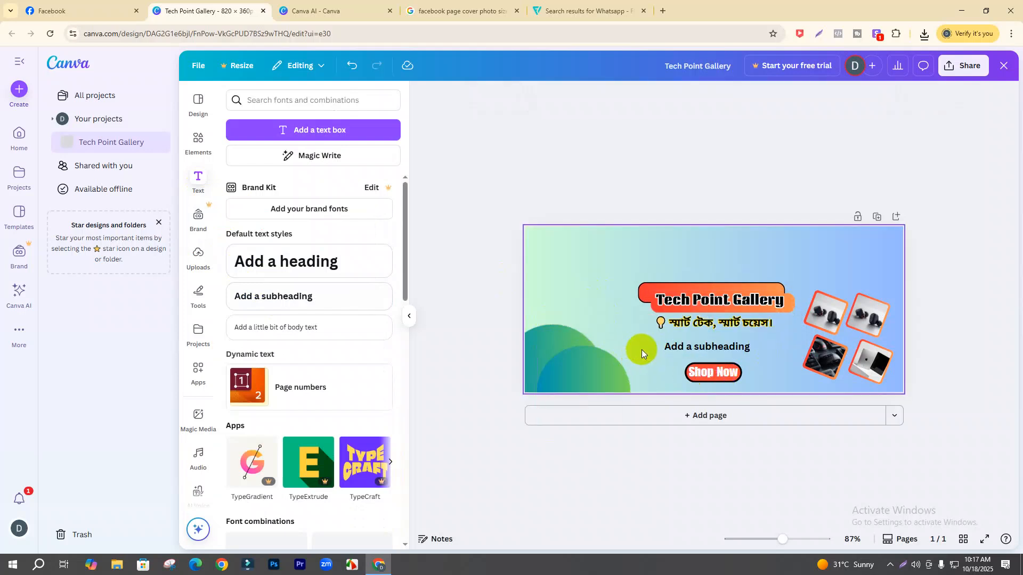
left_click(708, 350)
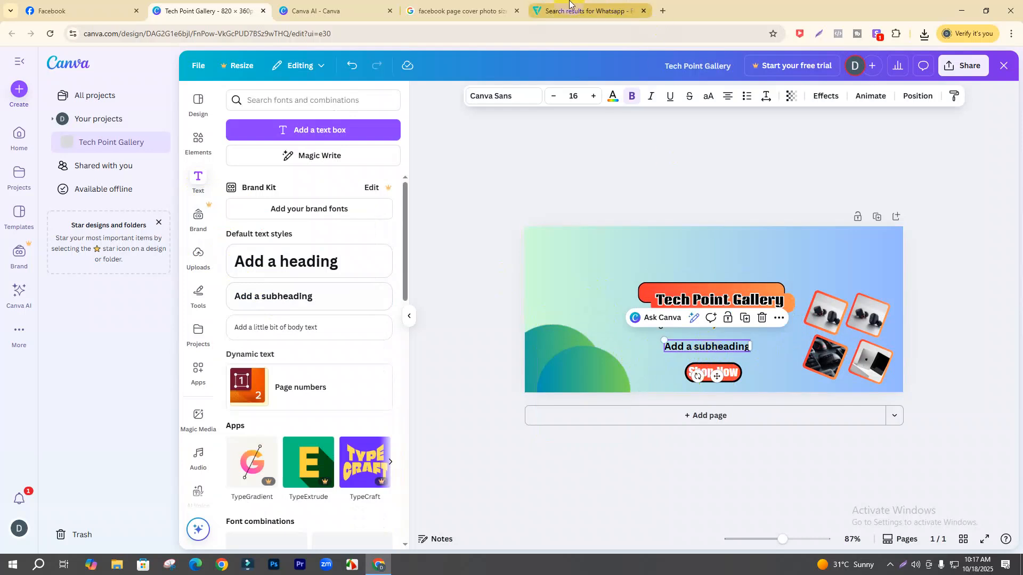
left_click(612, 10)
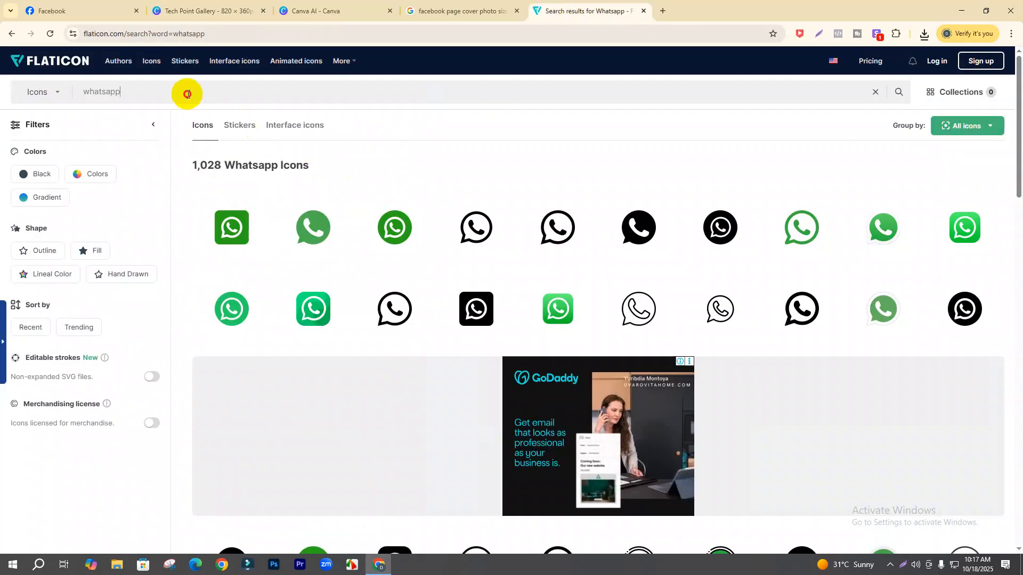
- Search Flaticon for 'gmail' and download the multicolour Gmail icon as a free PNG
left_click_drag(188, 94, 70, 100)
type("g")
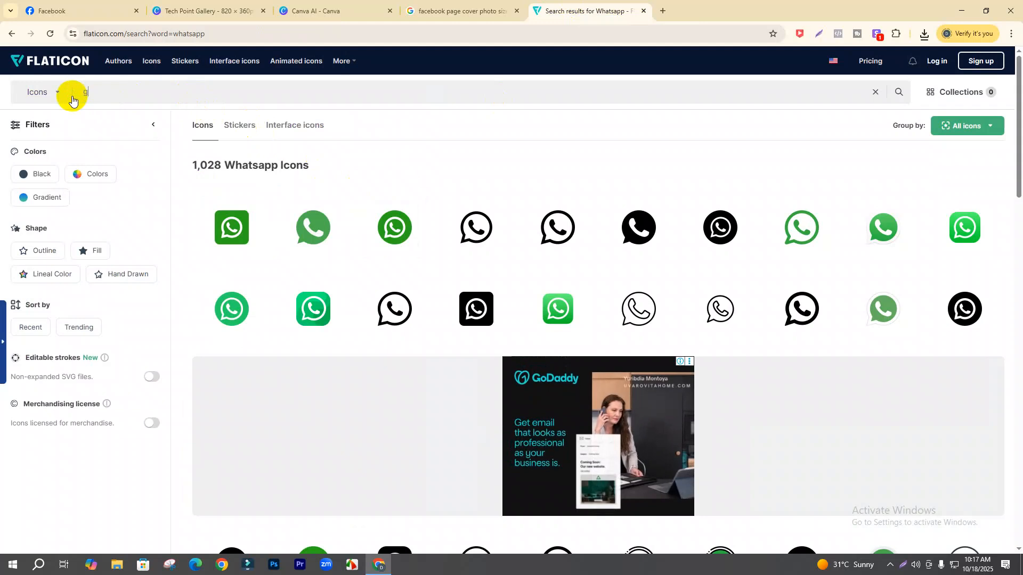
type("mail")
key("Return")
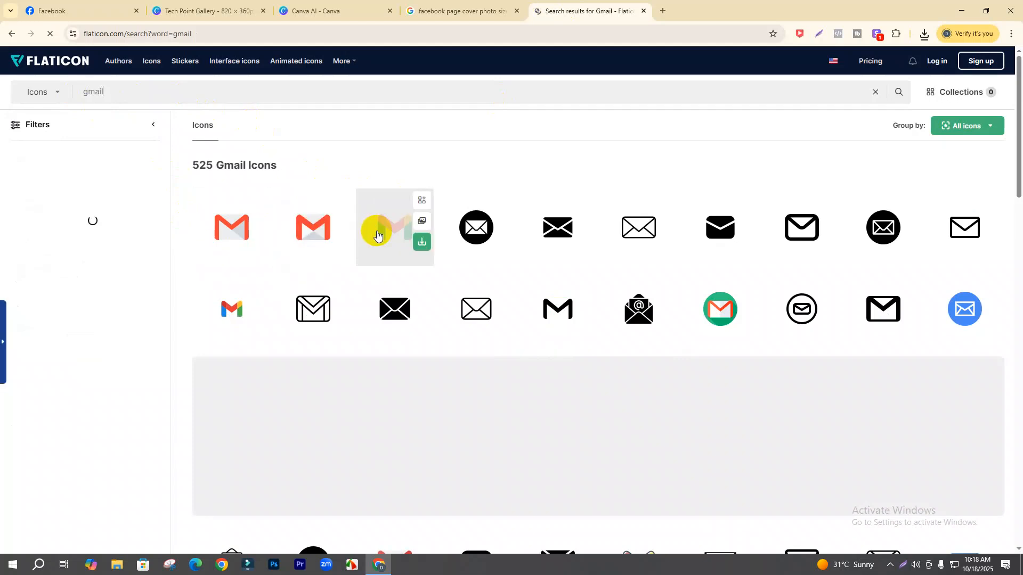
left_click(423, 243)
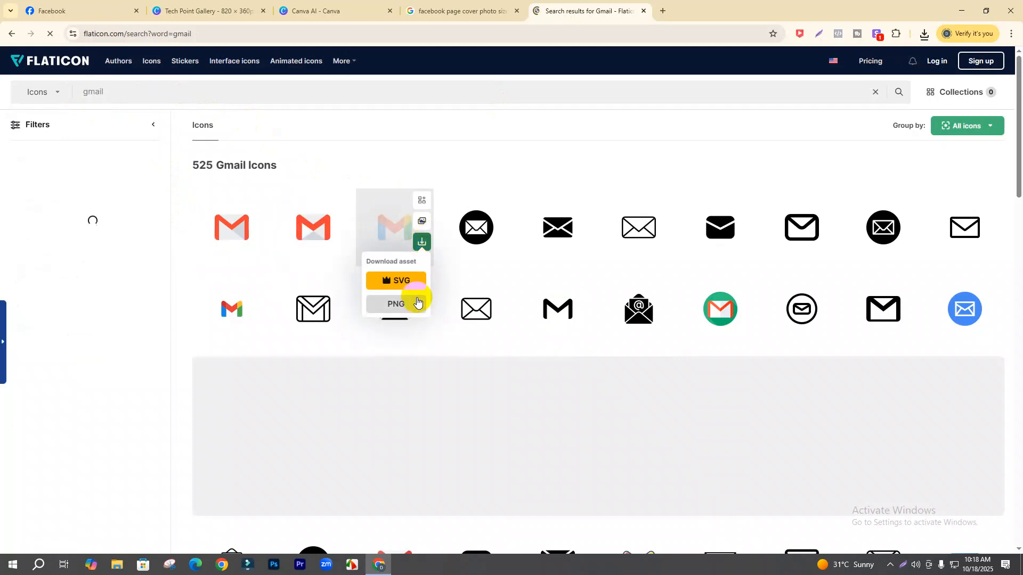
left_click(415, 293)
left_click(596, 279)
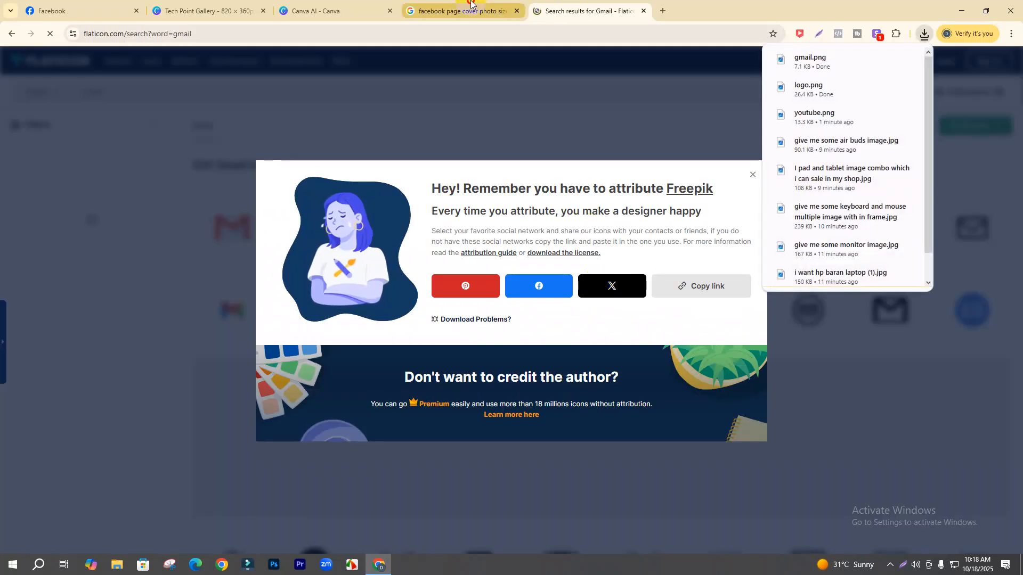
left_click(458, 11)
left_click(220, 11)
left_click(332, 7)
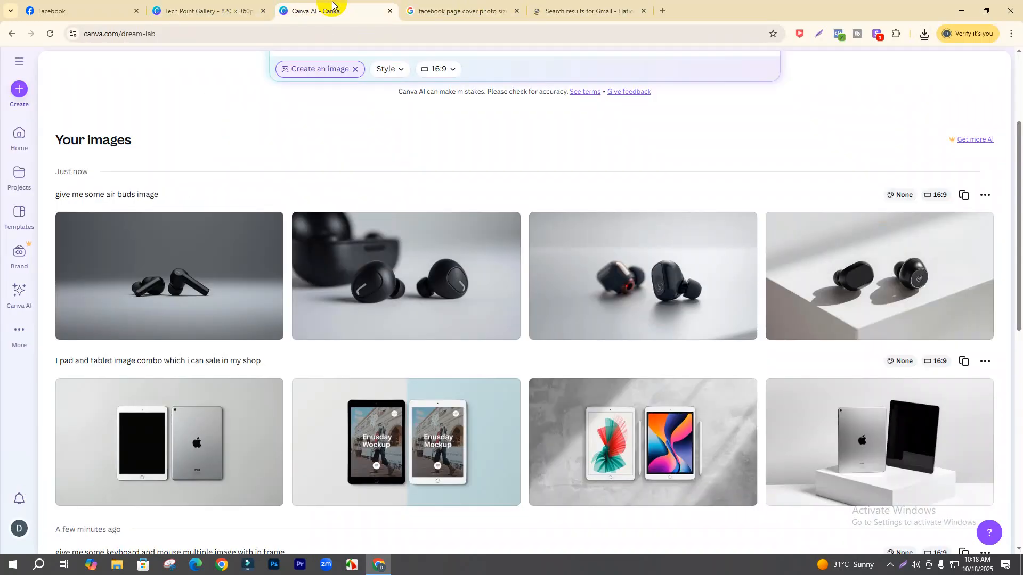
left_click(259, 7)
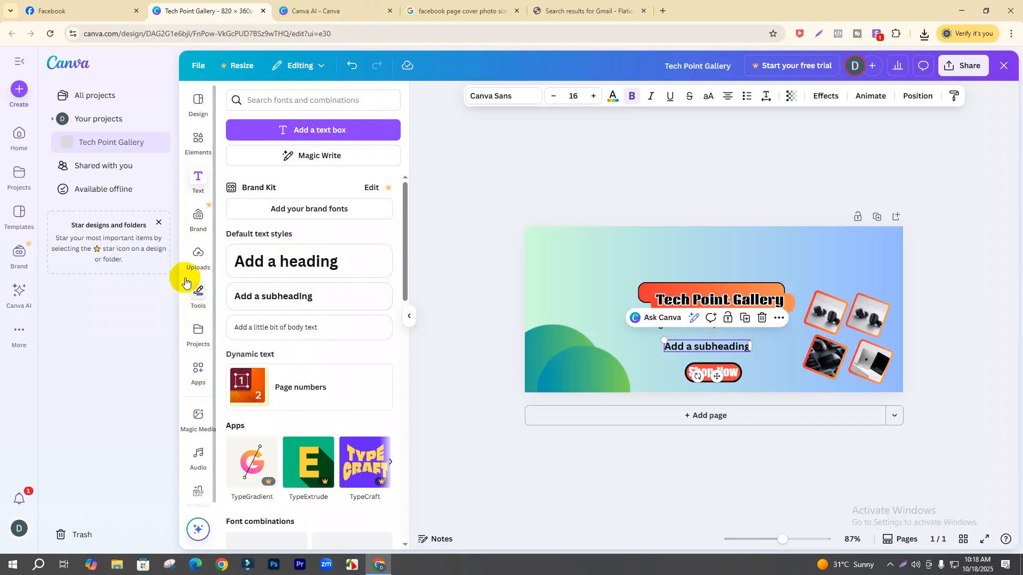
- Upload gmail.png to Canva, insert it on the cover and shrink it
left_click(193, 265)
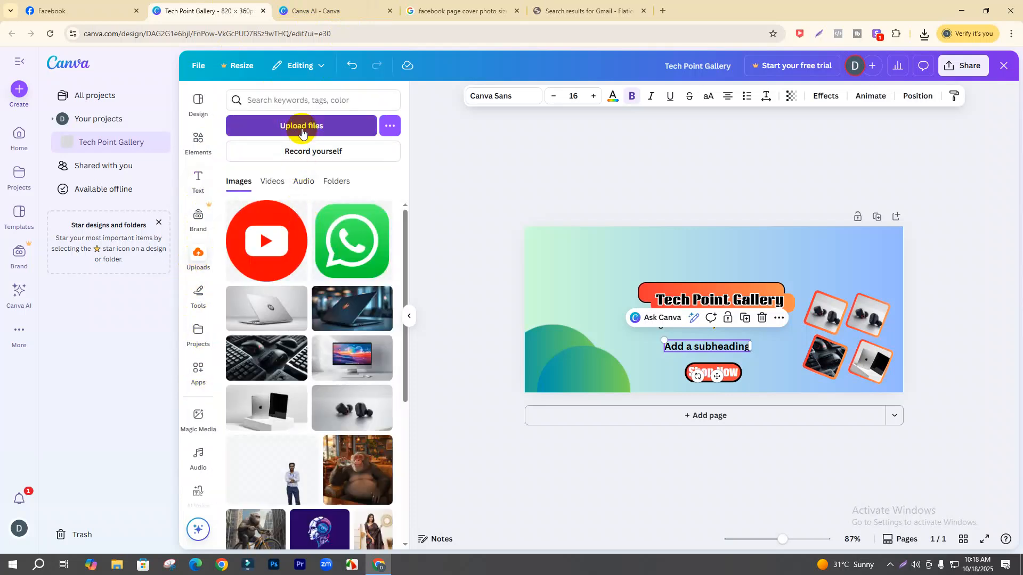
left_click(341, 128)
left_click(346, 204)
left_click(654, 370)
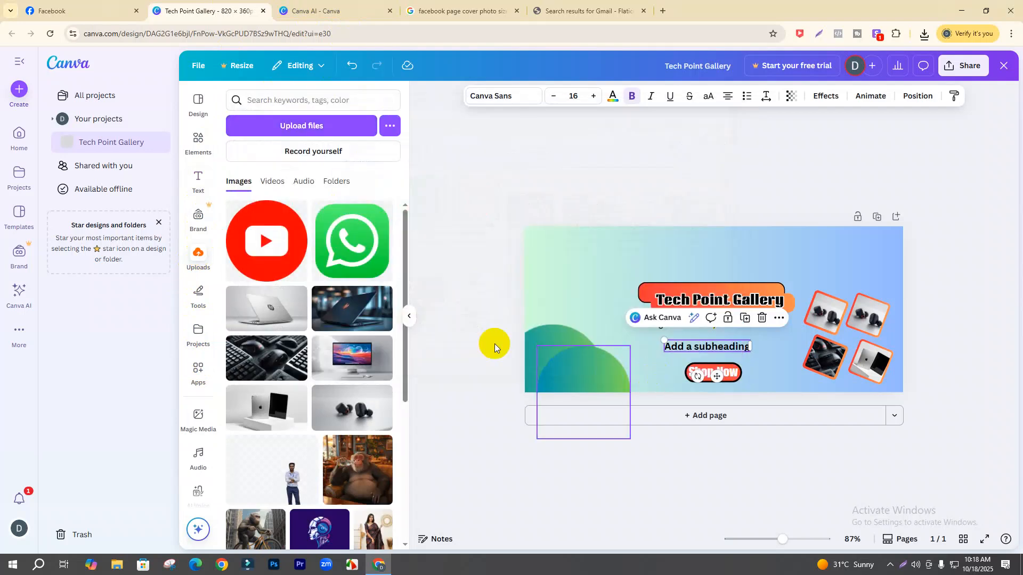
left_click(255, 237)
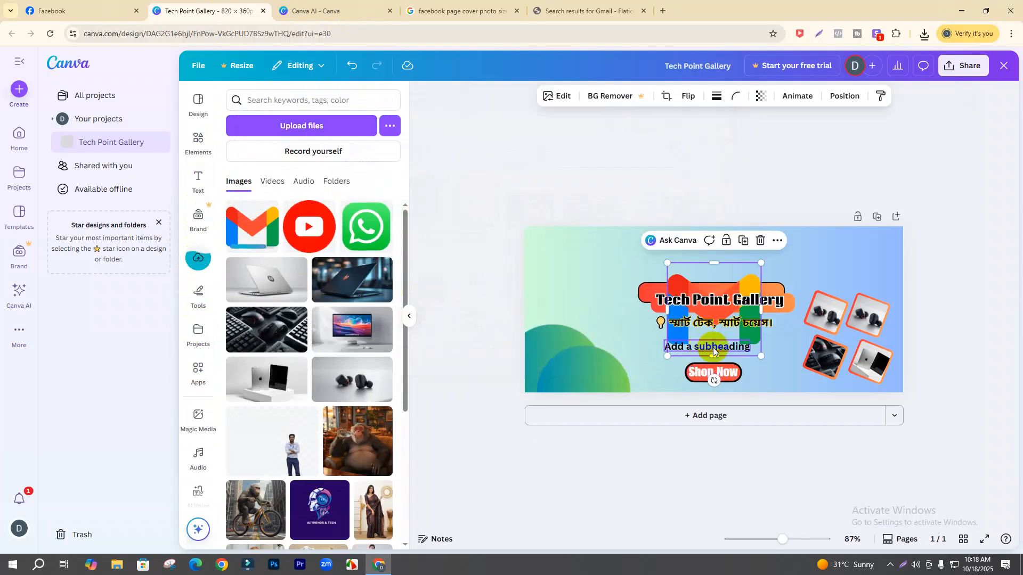
left_click_drag(760, 263, 648, 379)
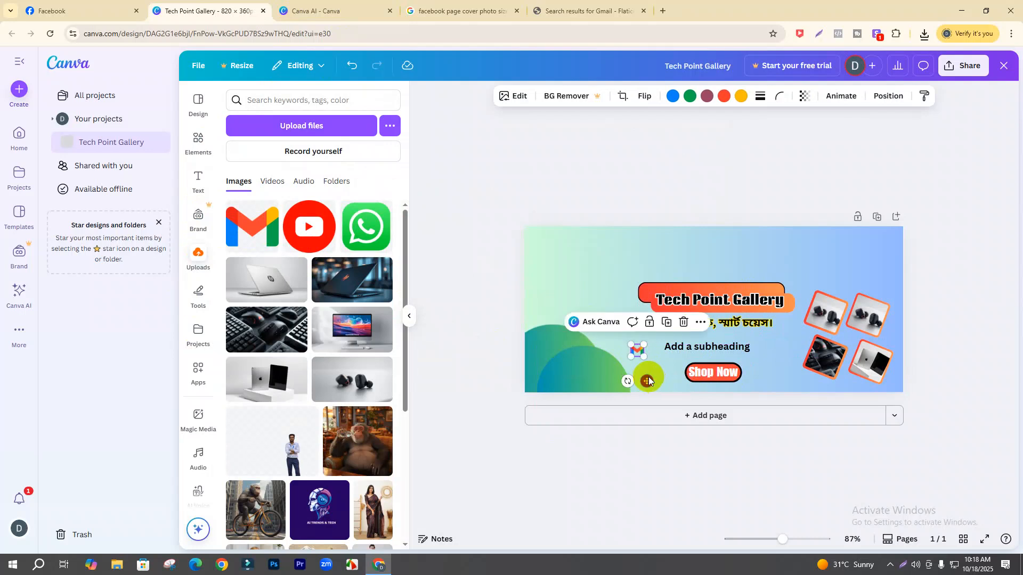
- Resize the Gmail icon to 24×24 and place it beside the subheading
double_click(678, 352)
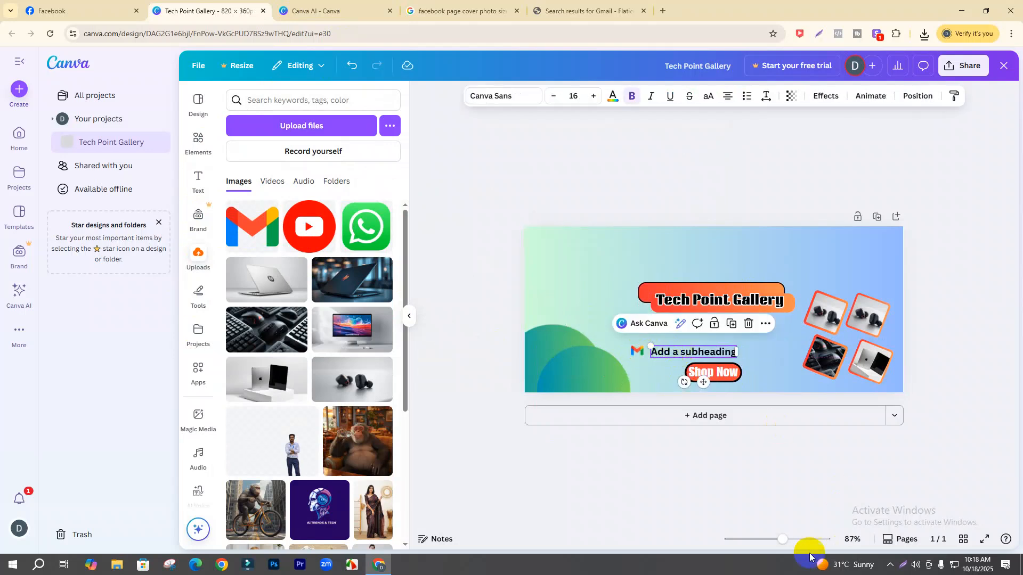
left_click_drag(783, 540, 798, 539)
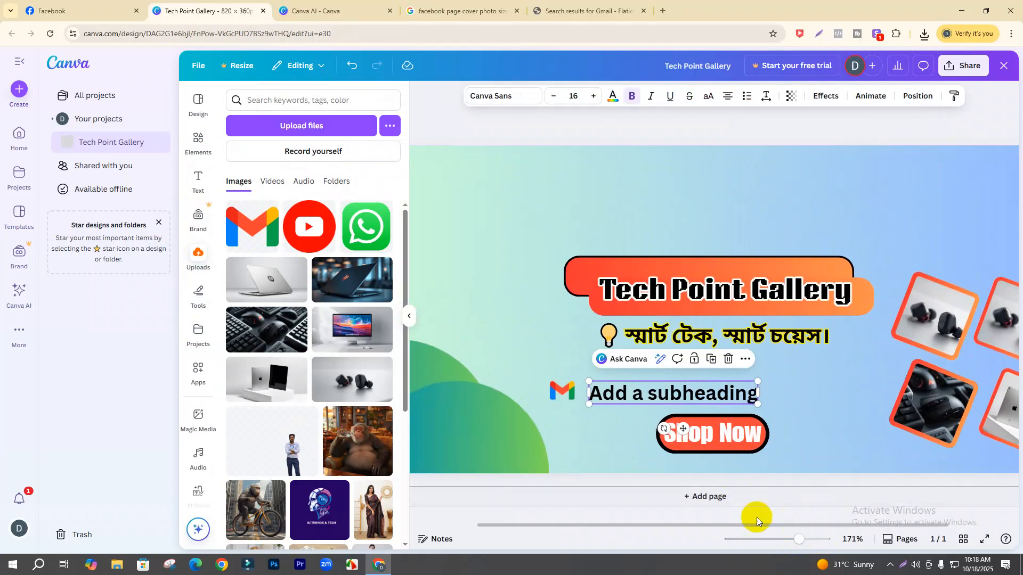
left_click(568, 396)
left_click_drag(574, 401, 558, 427)
left_click_drag(633, 396, 609, 390)
double_click(608, 390)
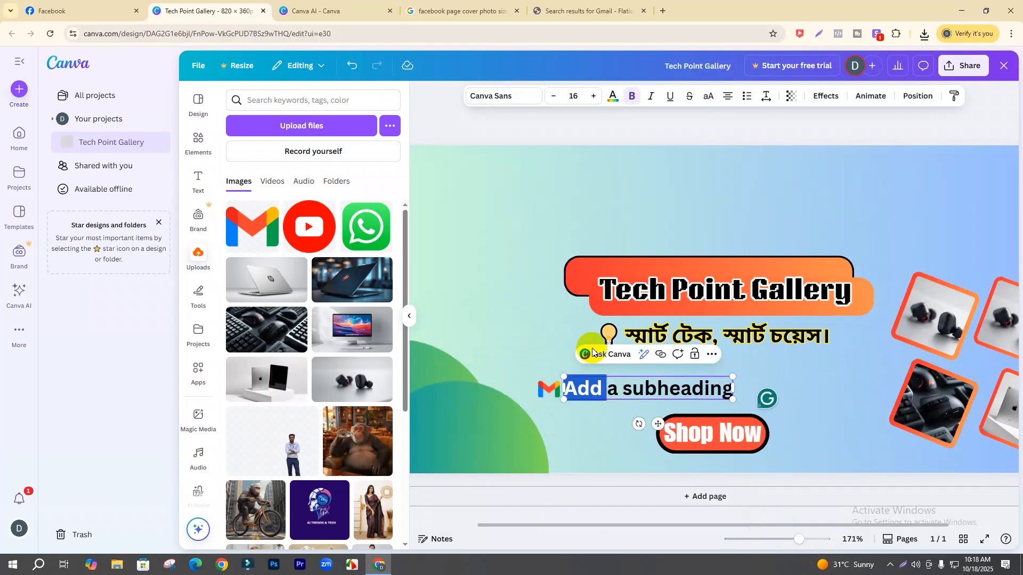
left_click(80, 11)
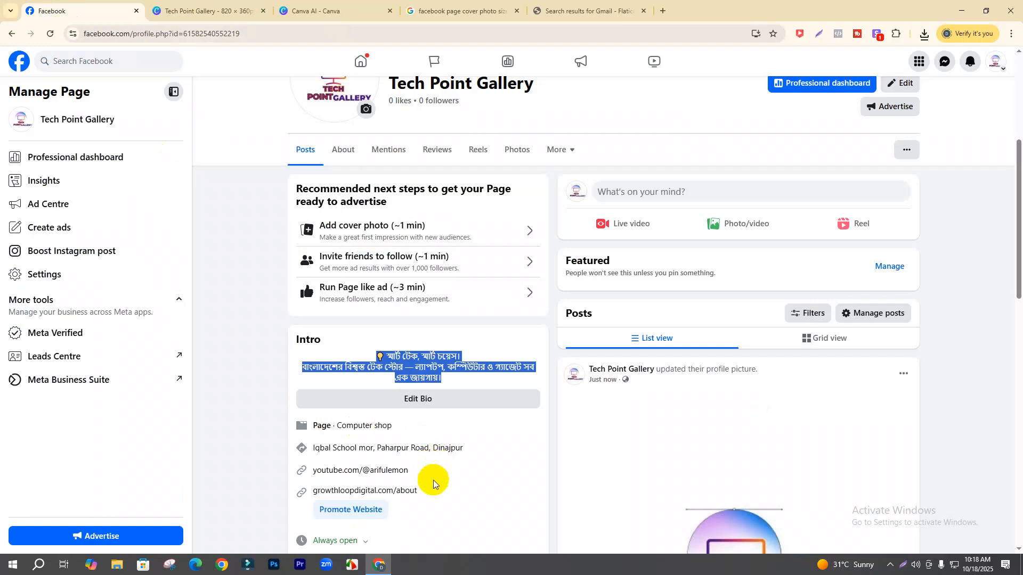
- Open Tech Point Gallery's page details to its About contact and basic info section
scroll(433, 480, "down", 3)
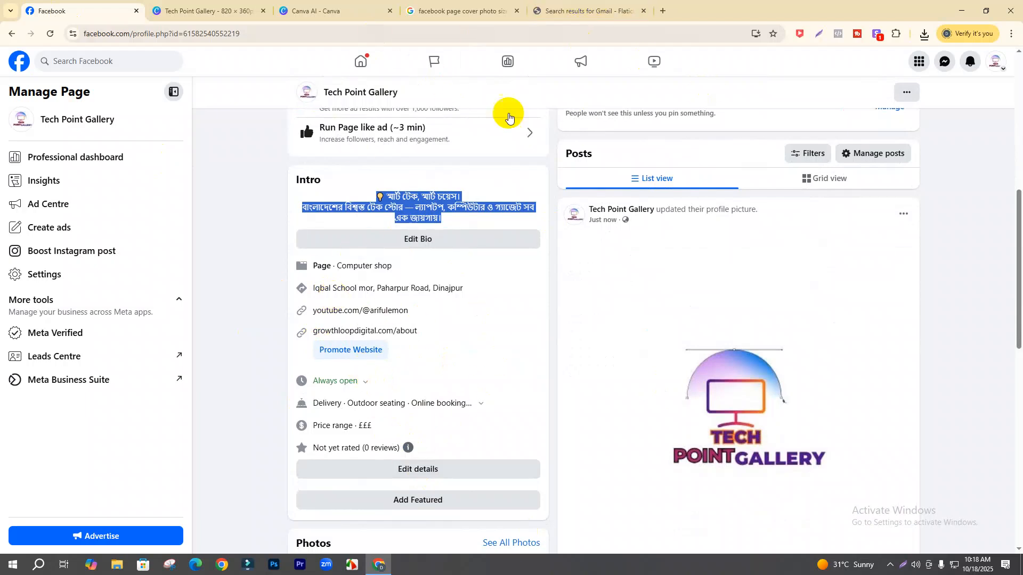
left_click(418, 470)
scroll(431, 313, "down", 2)
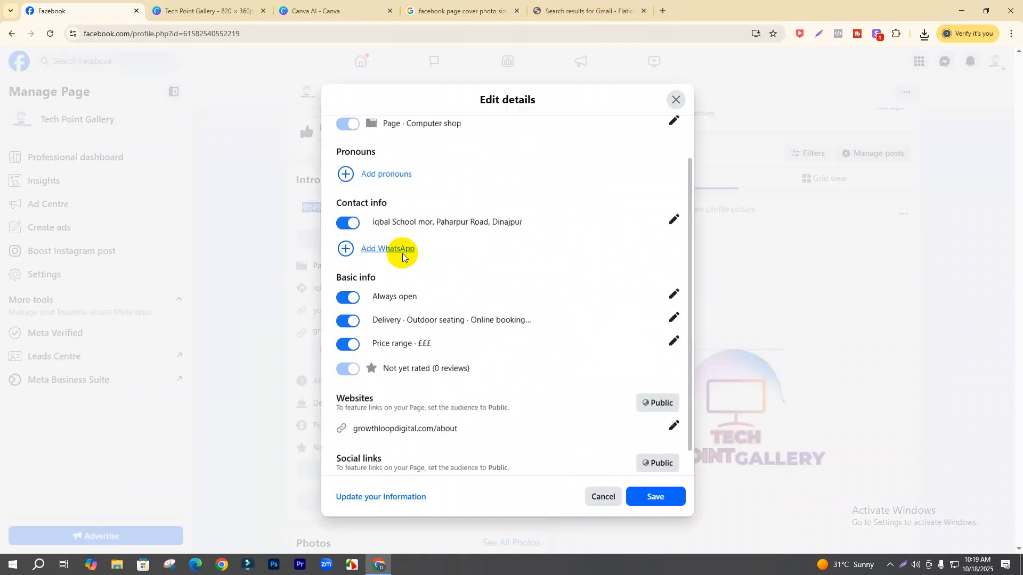
scroll(596, 320, "up", 5)
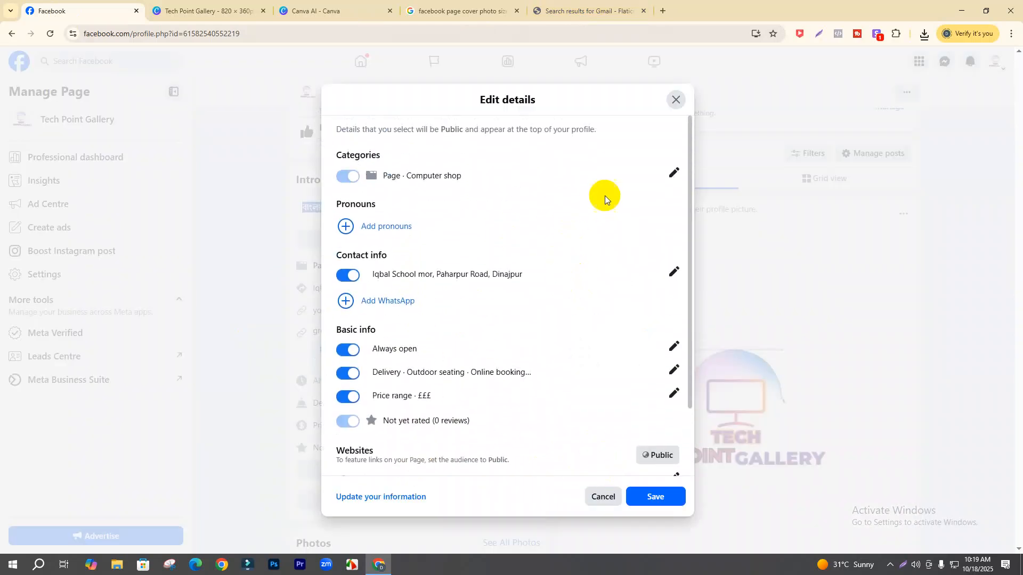
left_click(672, 171)
scroll(461, 367, "down", 6)
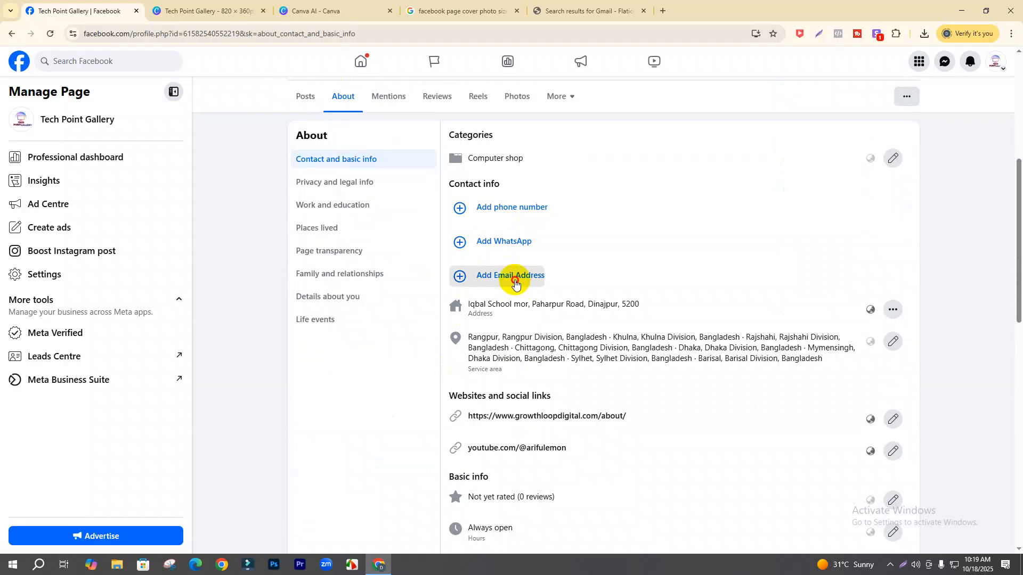
- Add the shop's Gmail address as the page's contact email and save it
left_click(504, 275)
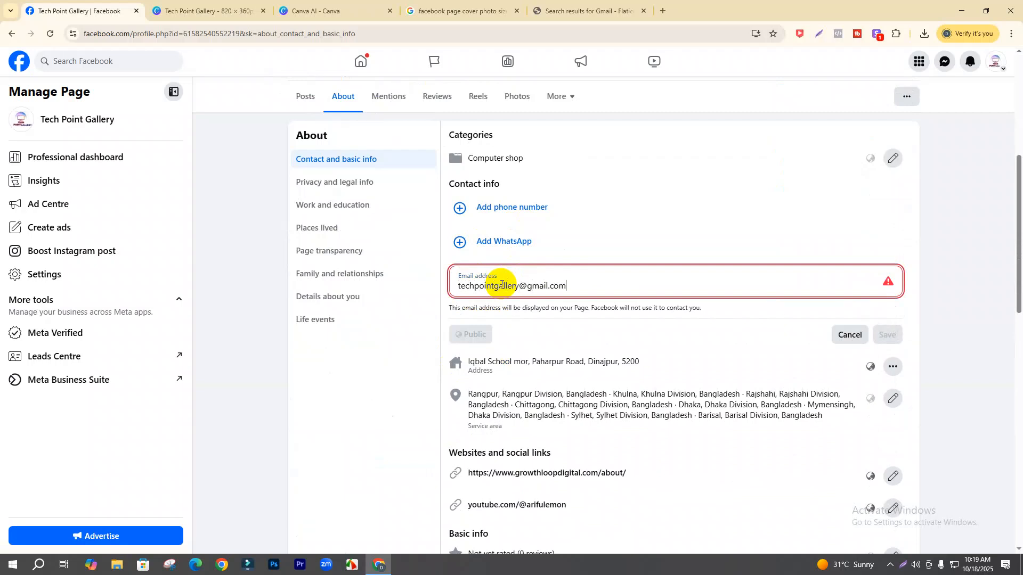
left_click(887, 334)
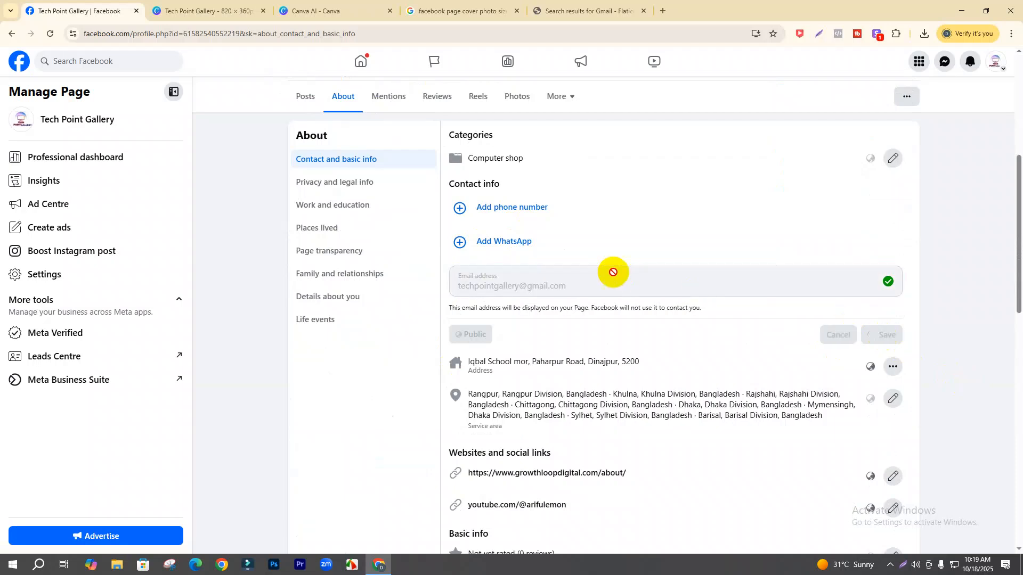
left_click(510, 244)
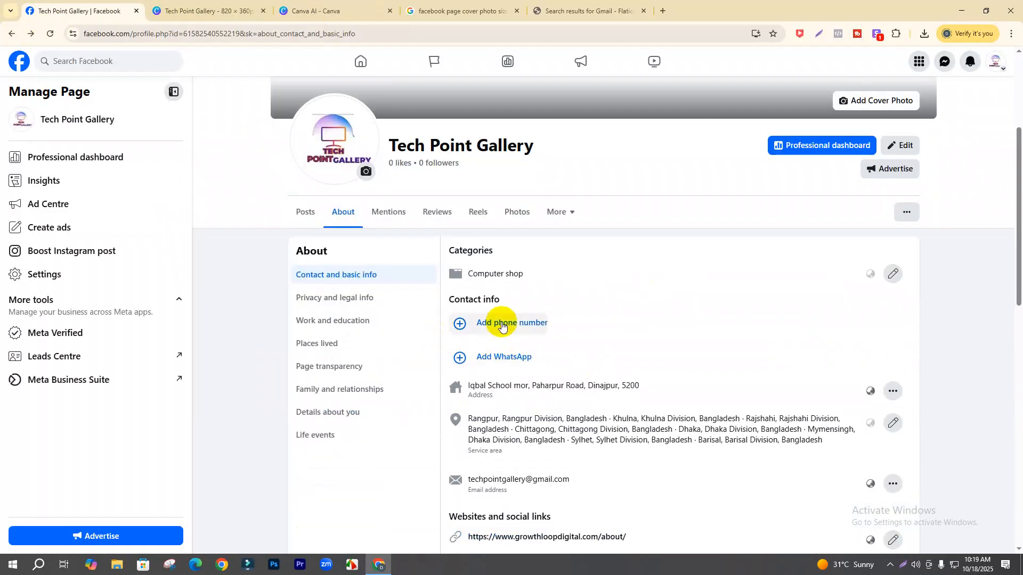
- Add the shop's mobile number with the Bangladesh +880 code to the page's contact info and save it
left_click(493, 322)
left_click(476, 336)
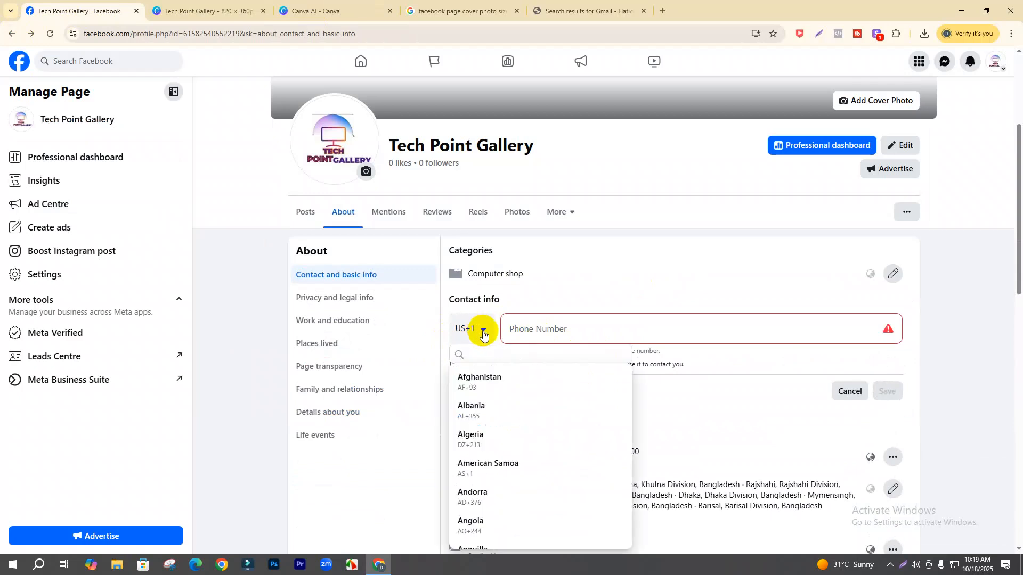
scroll(495, 458, "down", 5)
scroll(496, 469, "down", 3)
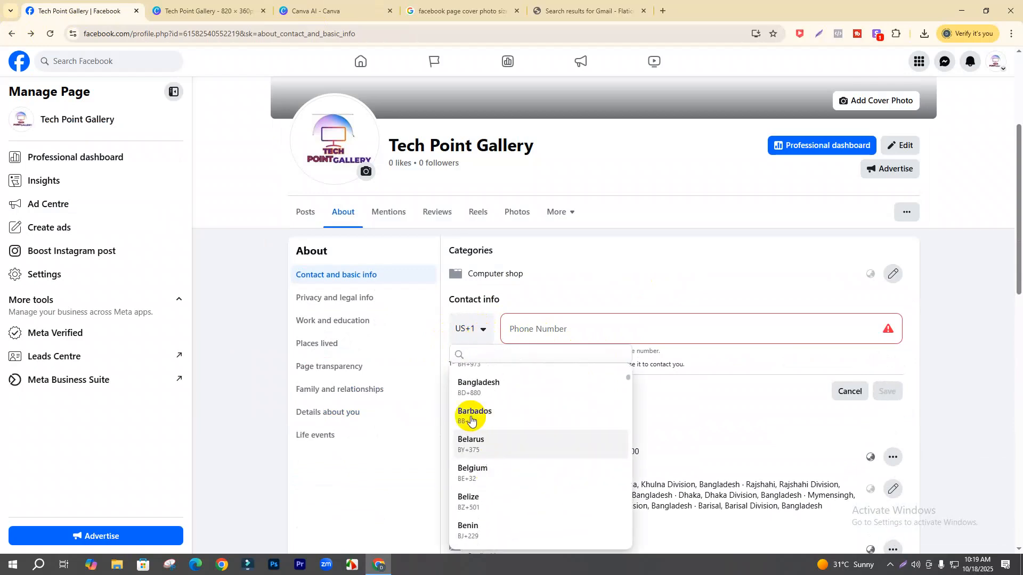
left_click(471, 386)
left_click(544, 333)
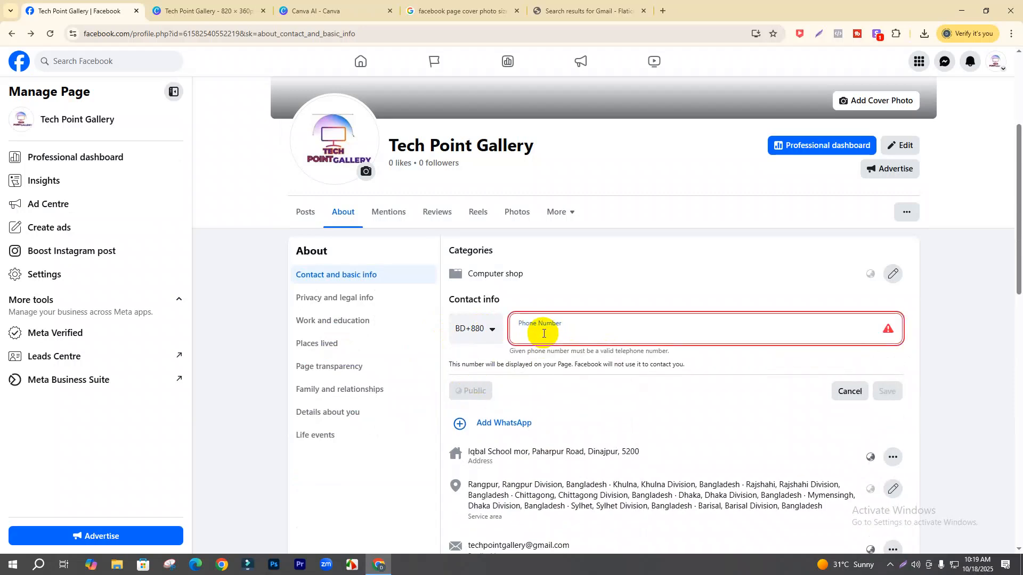
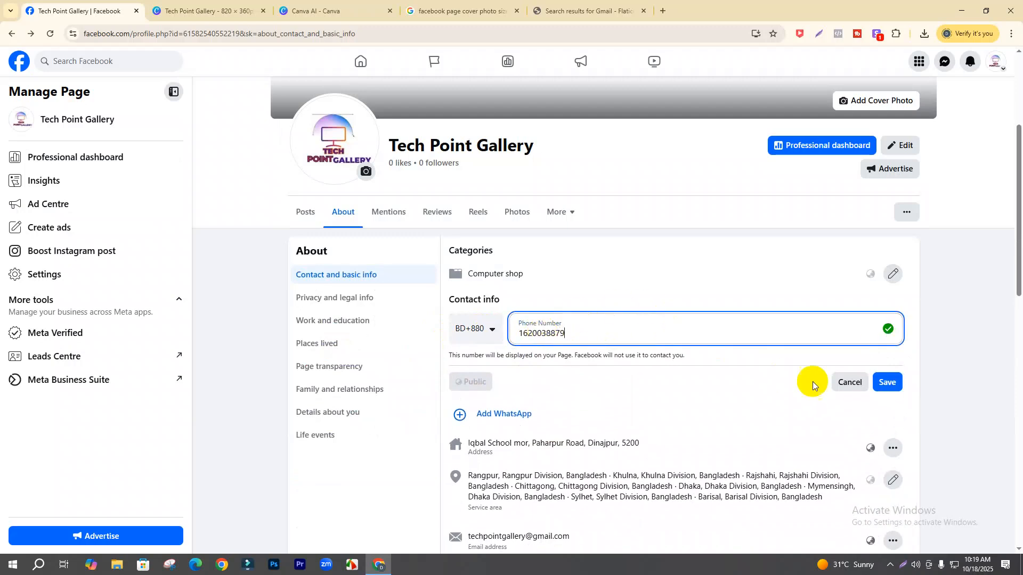
left_click(891, 386)
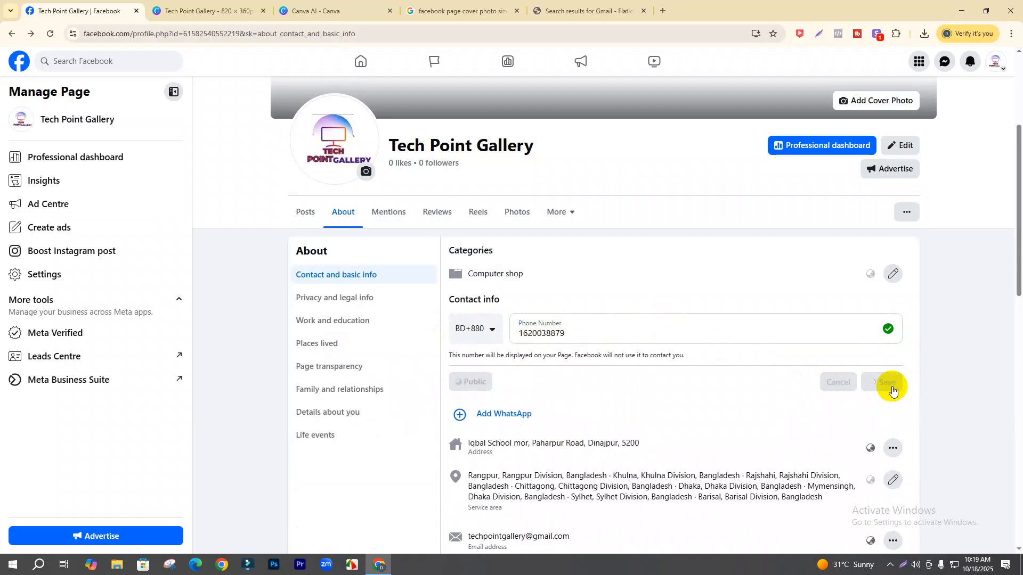
scroll(581, 357, "down", 2)
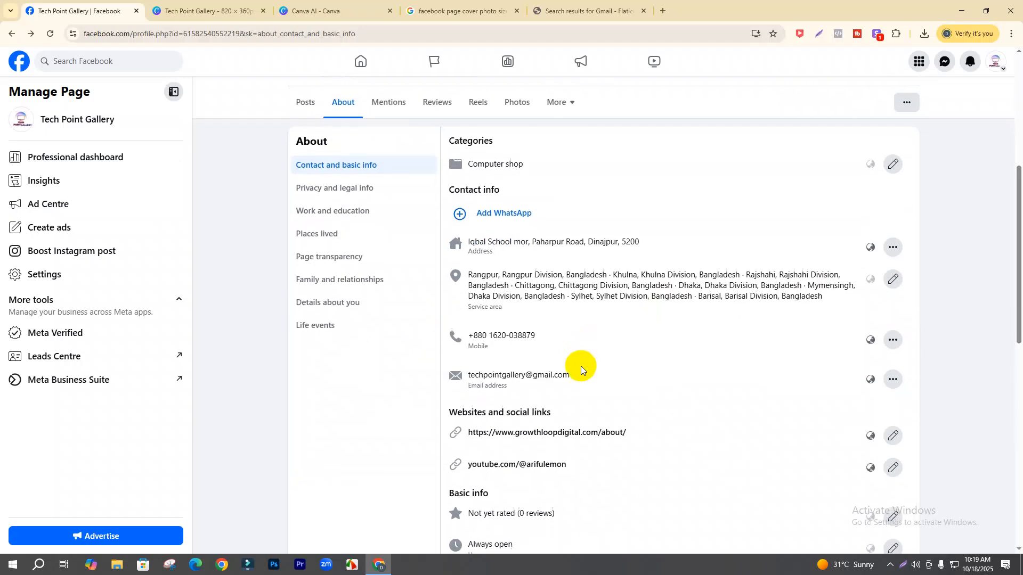
scroll(580, 366, "down", 1)
left_click_drag(598, 326, 478, 321)
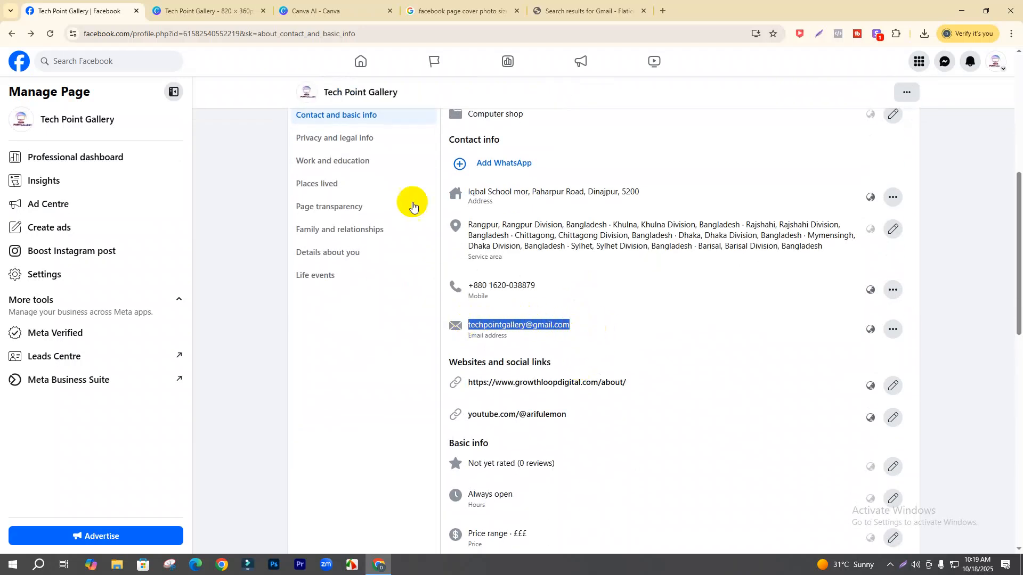
- Paste the e-mail address over the subheading, shrink it, and place it beside the Gmail logo
left_click(208, 11)
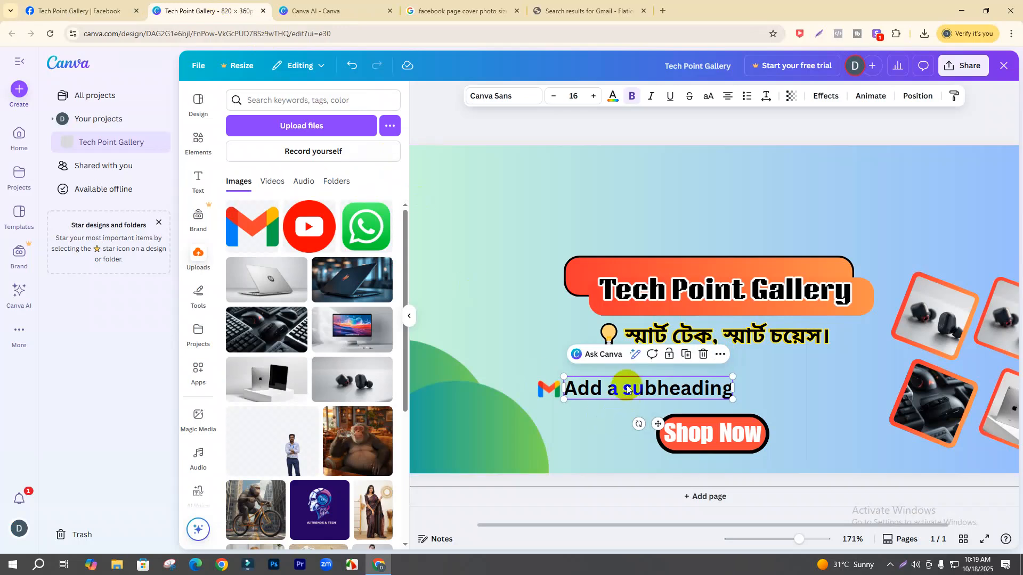
key("ctrl+a")
key("ctrl+v")
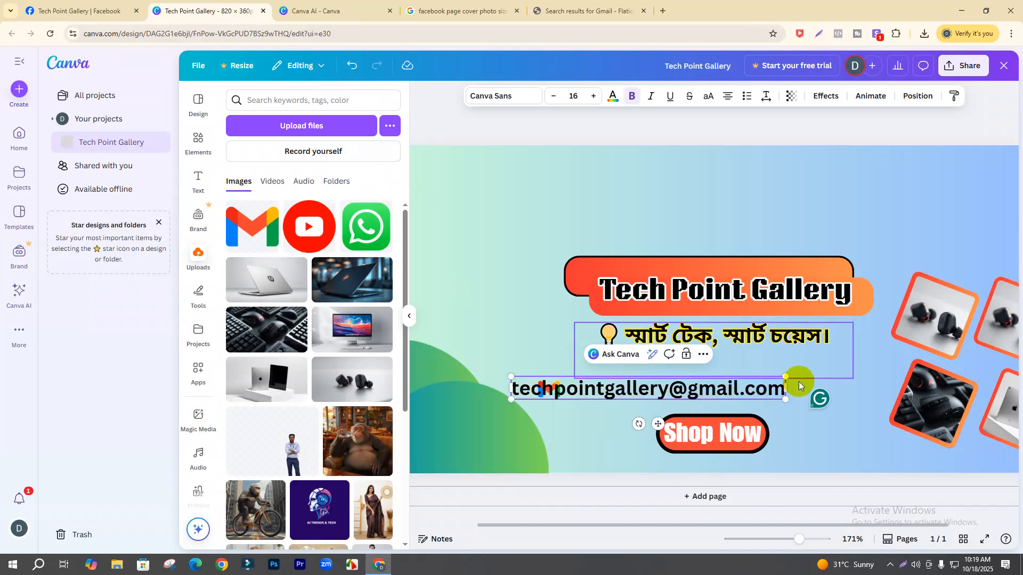
left_click_drag(785, 377, 600, 392)
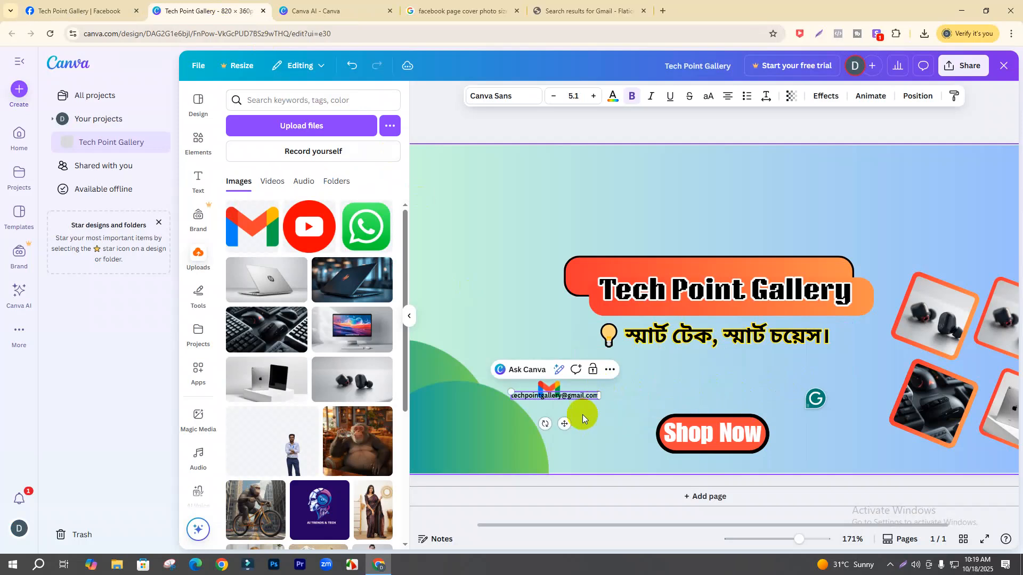
left_click_drag(564, 423, 621, 420)
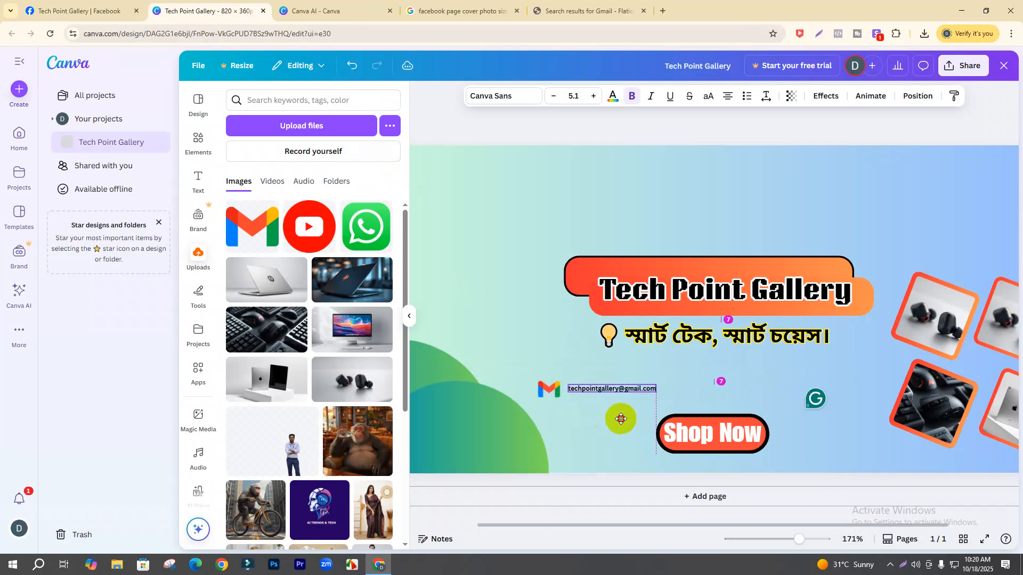
- Shrink the Gmail logo to icon size next to the e-mail text
left_click(549, 391)
left_click_drag(537, 379, 549, 385)
left_click_drag(564, 421, 567, 418)
left_click(719, 391)
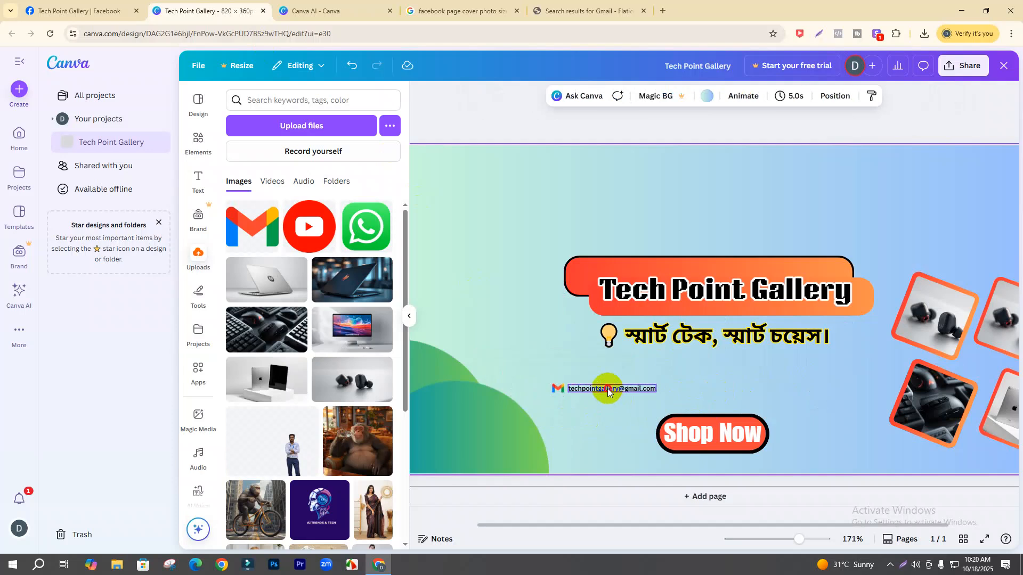
- Duplicate the e-mail text and move the copy to the right of the row
left_click(607, 389)
key("ctrl+d")
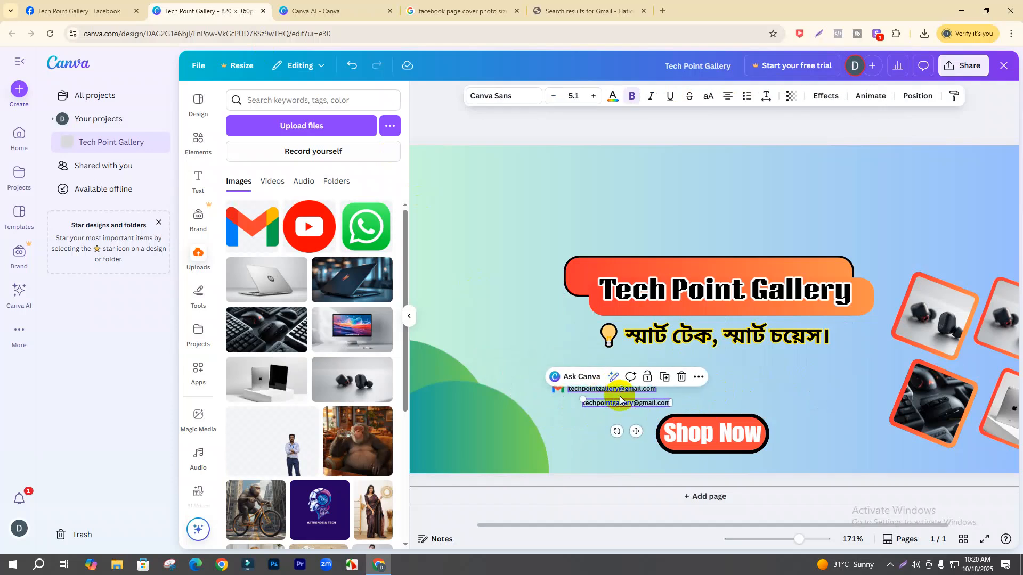
left_click_drag(637, 432, 803, 413)
- Add the WhatsApp logo at icon size before the copied address, then start replacing the copy with the phone number
left_click(366, 227)
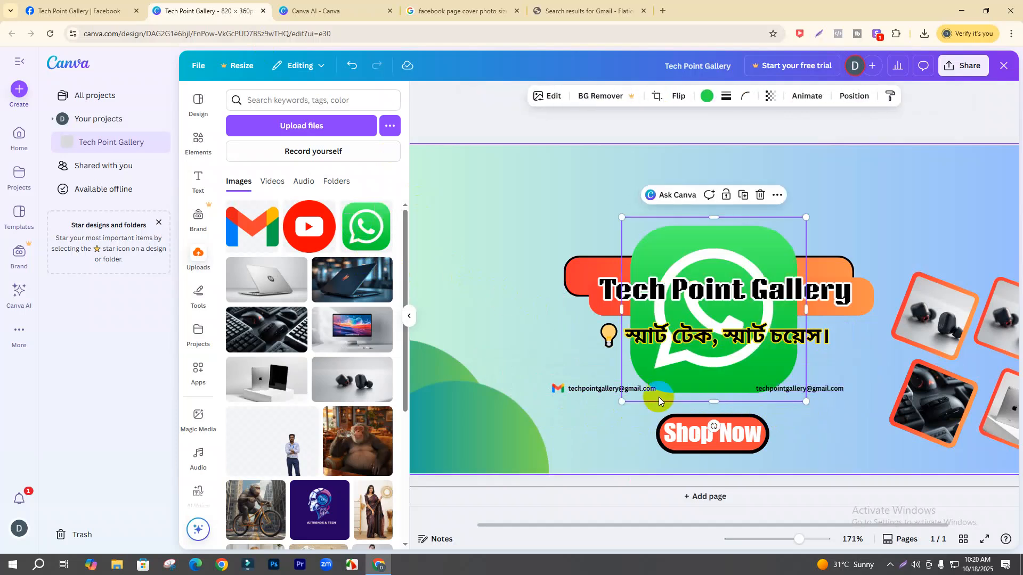
left_click_drag(806, 217, 640, 383)
left_click_drag(801, 546, 802, 541)
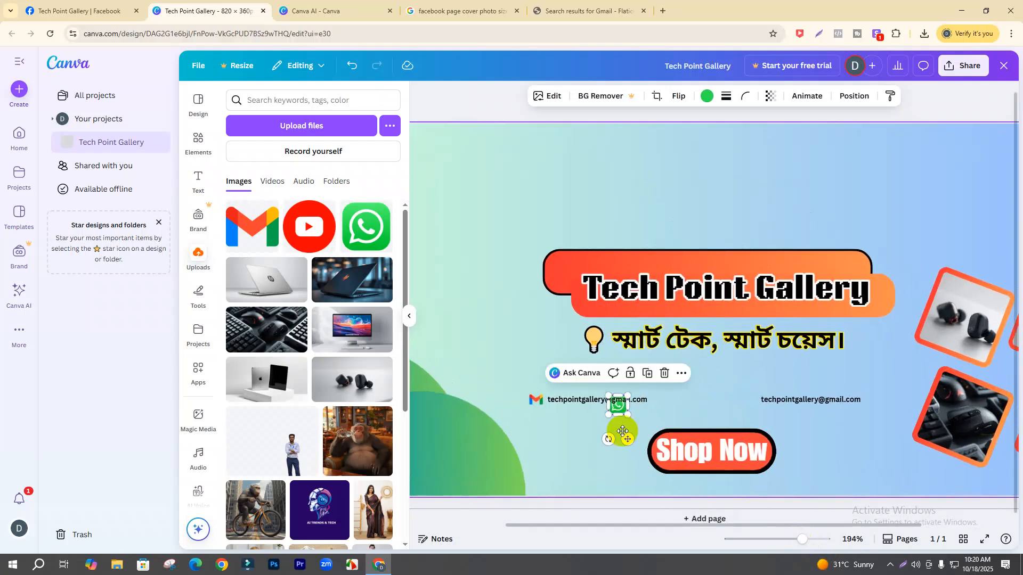
left_click_drag(628, 439, 757, 430)
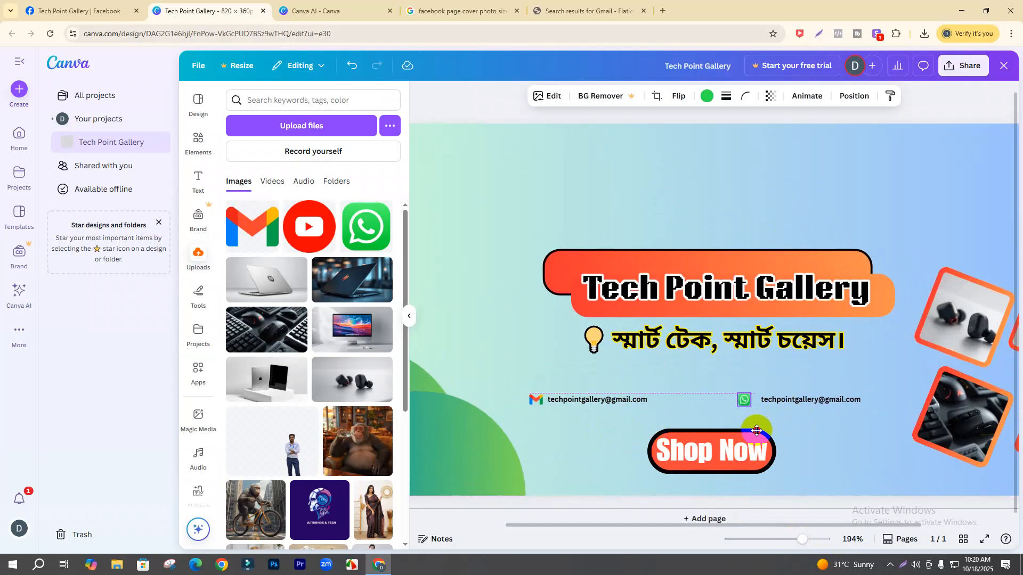
left_click_drag(757, 431, 772, 404)
double_click(772, 401)
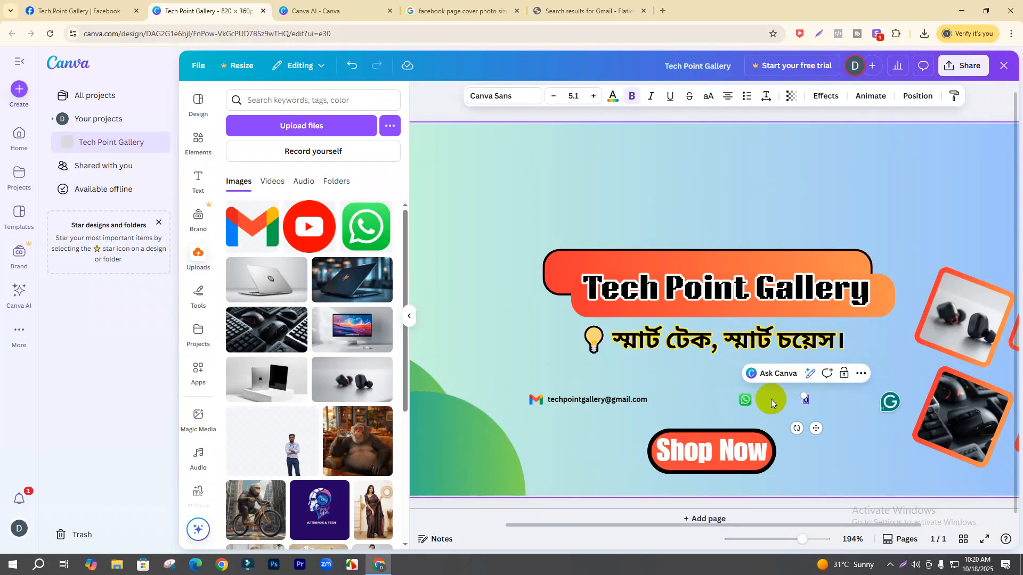
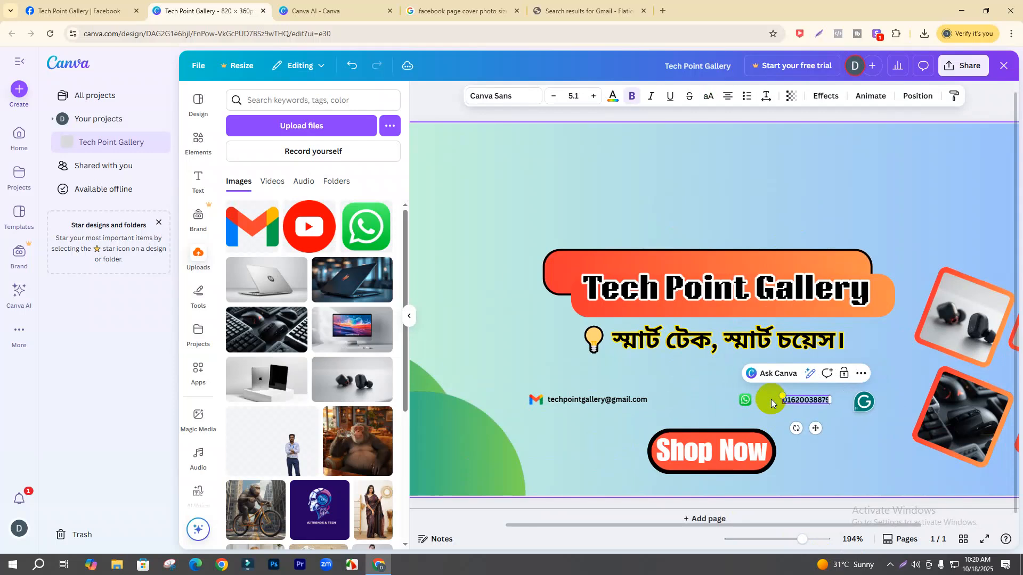
- Position the phone number and WhatsApp icon side by side, level with the e-mail line
left_click(834, 433)
left_click(807, 386)
left_click(807, 401)
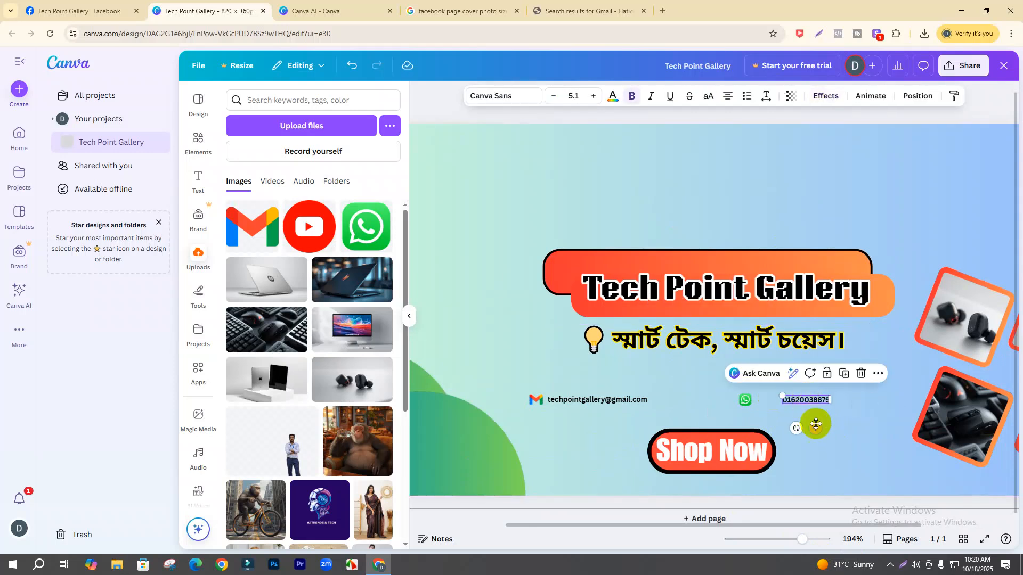
left_click_drag(816, 429, 796, 427)
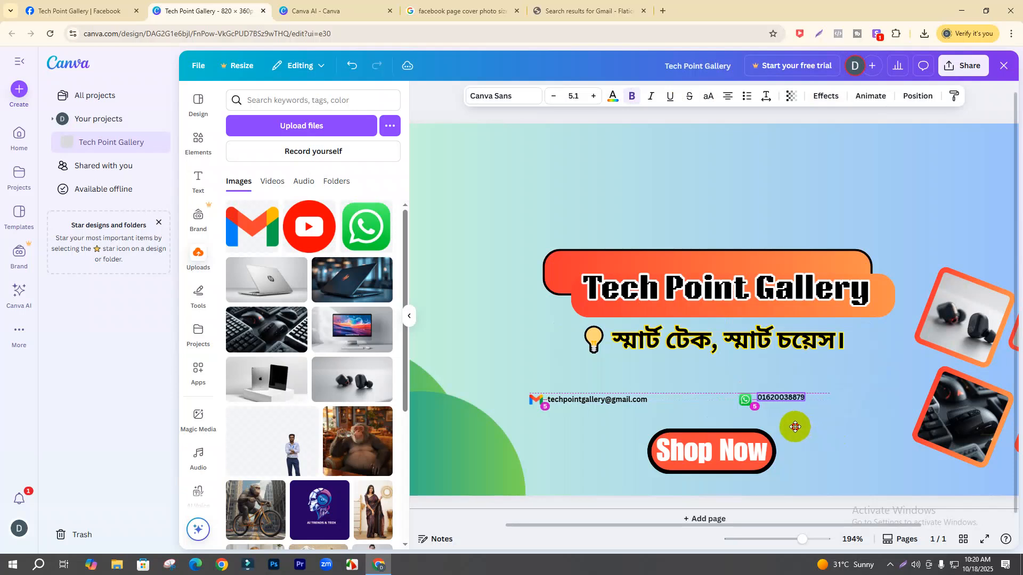
key("Down")
key("Down")
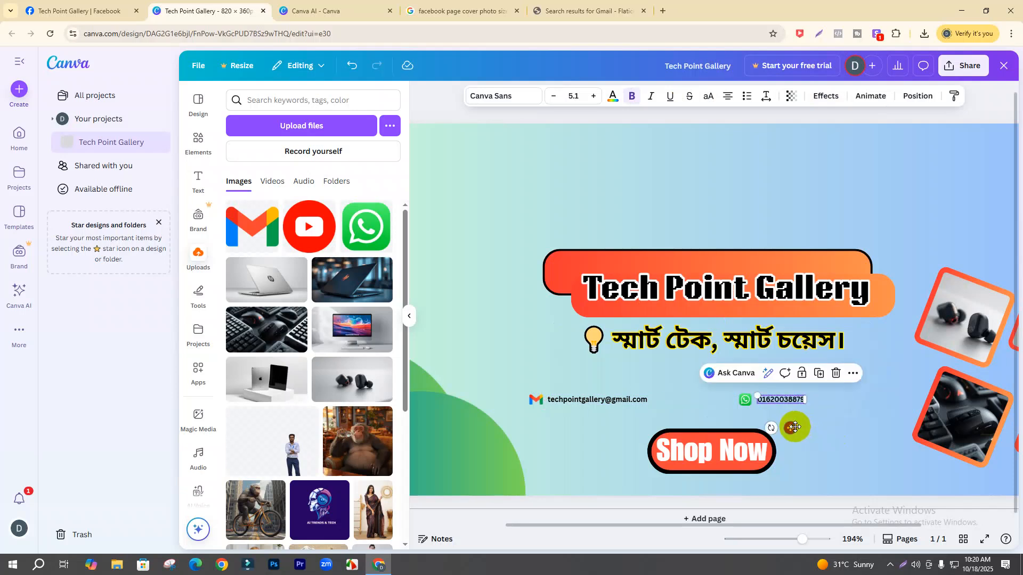
left_click(789, 416)
left_click(774, 400)
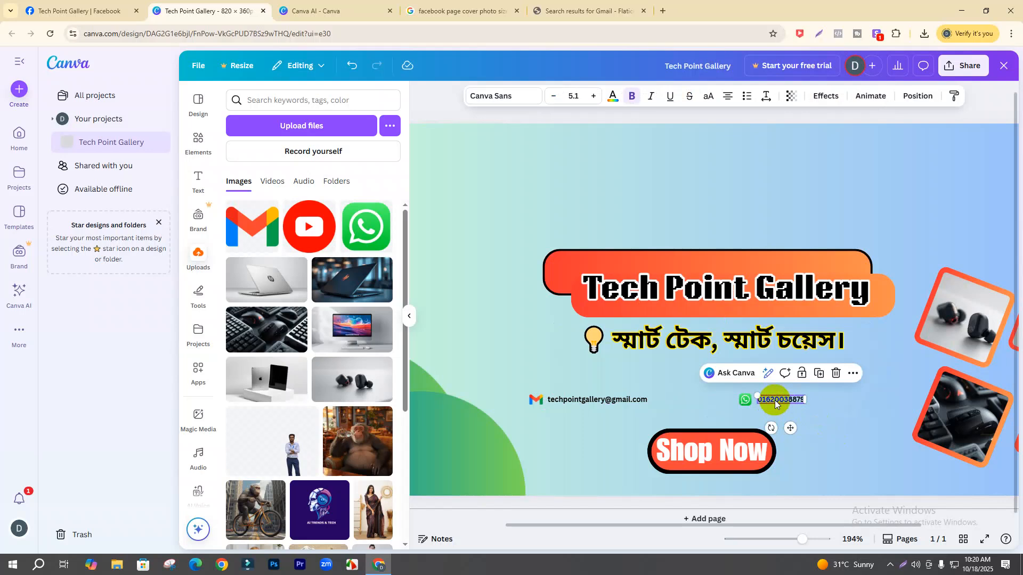
left_click_drag(787, 404, 866, 395)
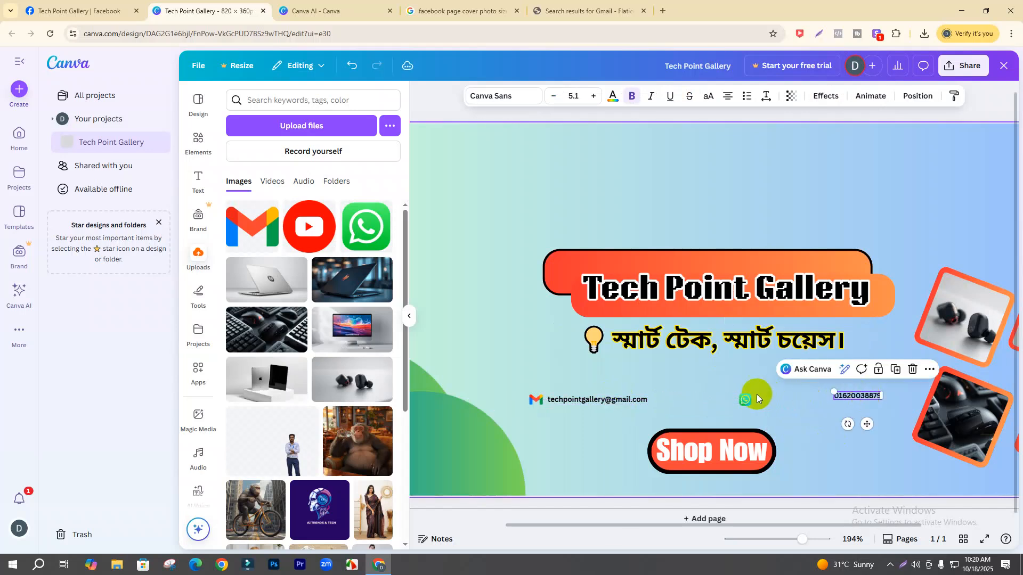
left_click_drag(746, 399, 805, 398)
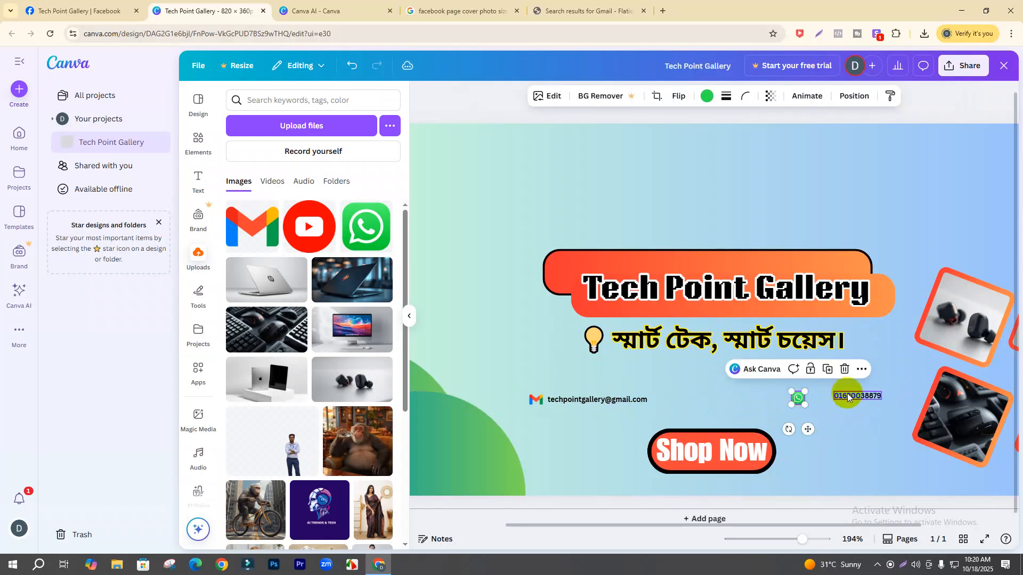
- Enlarge the phone number to size 7.1 and settle it beside the WhatsApp icon
left_click(843, 395)
double_click(830, 398)
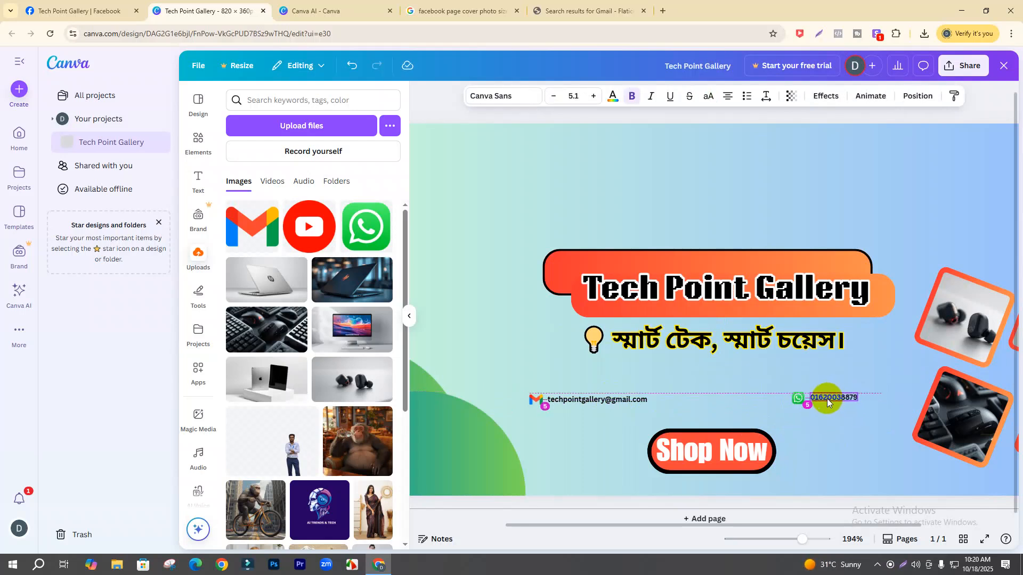
left_click(593, 97)
left_click(594, 97)
left_click_drag(847, 429, 852, 426)
left_click(852, 430)
left_click(709, 401)
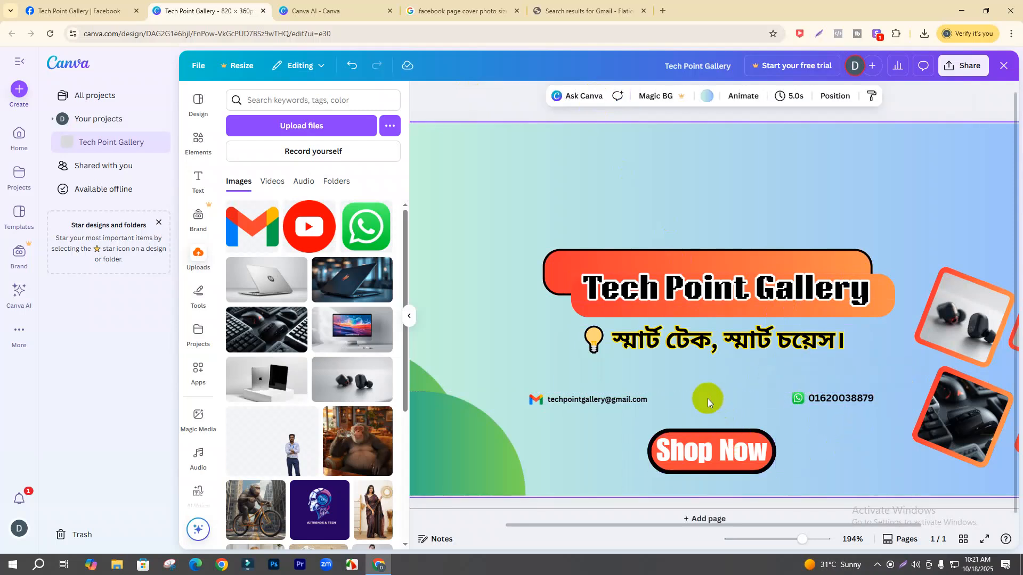
- Upload the tech logo PNG into Canva's Uploads
mouse_move(795, 545)
left_mouse_down()
mouse_move(778, 540)
mouse_move(793, 542)
left_mouse_up()
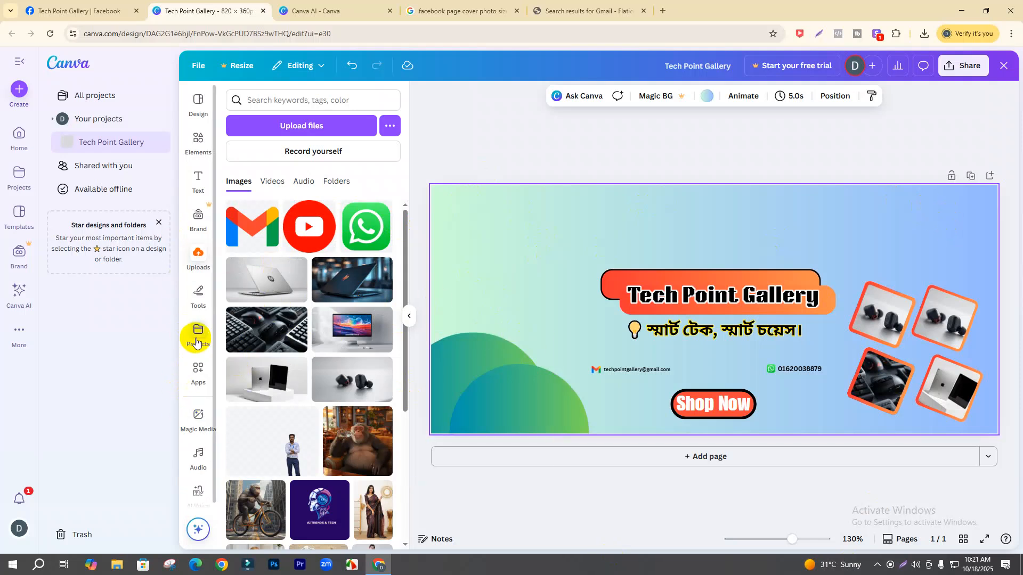
scroll(195, 333, "down", 1)
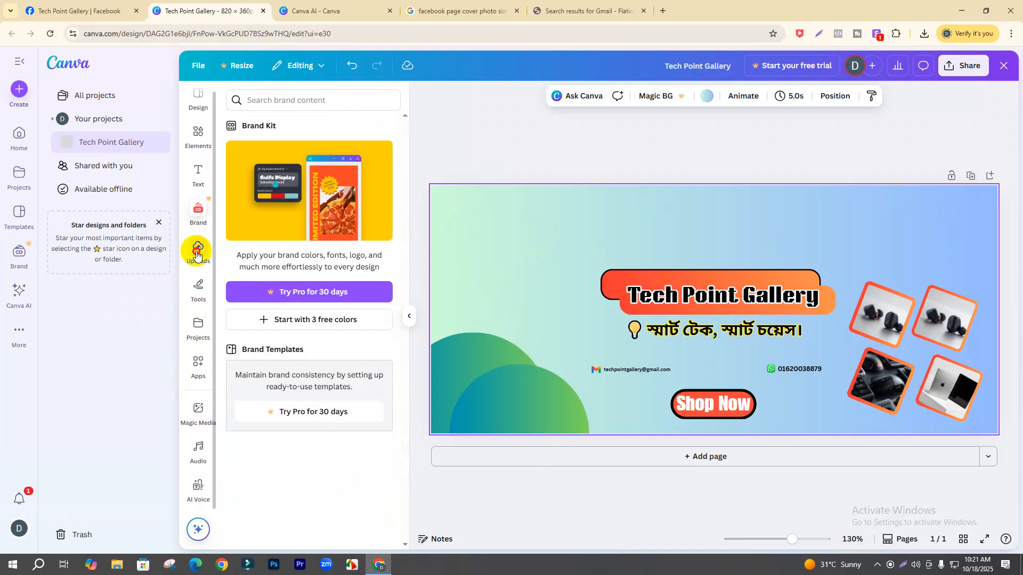
left_click(197, 251)
left_click(336, 133)
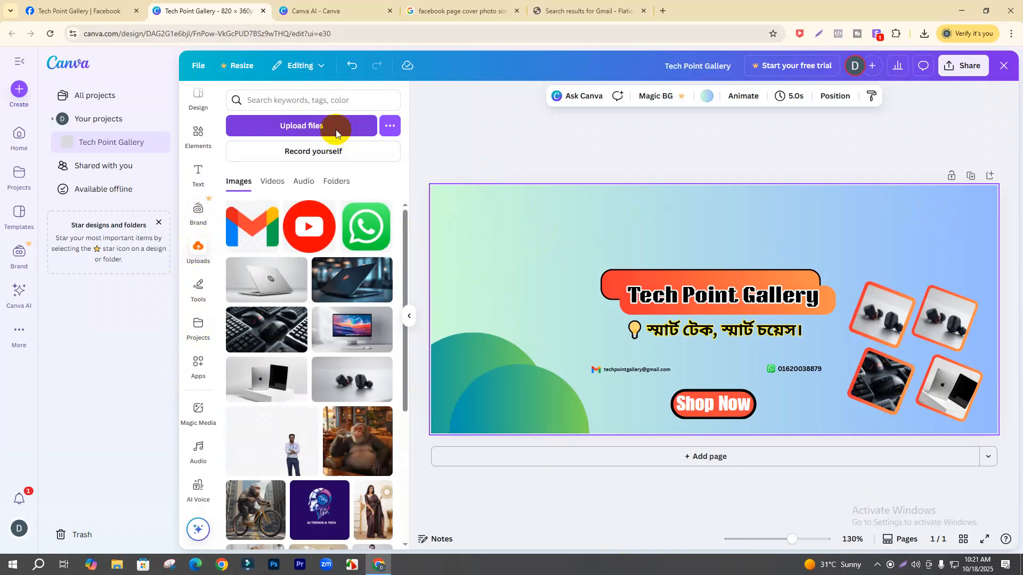
left_click(472, 291)
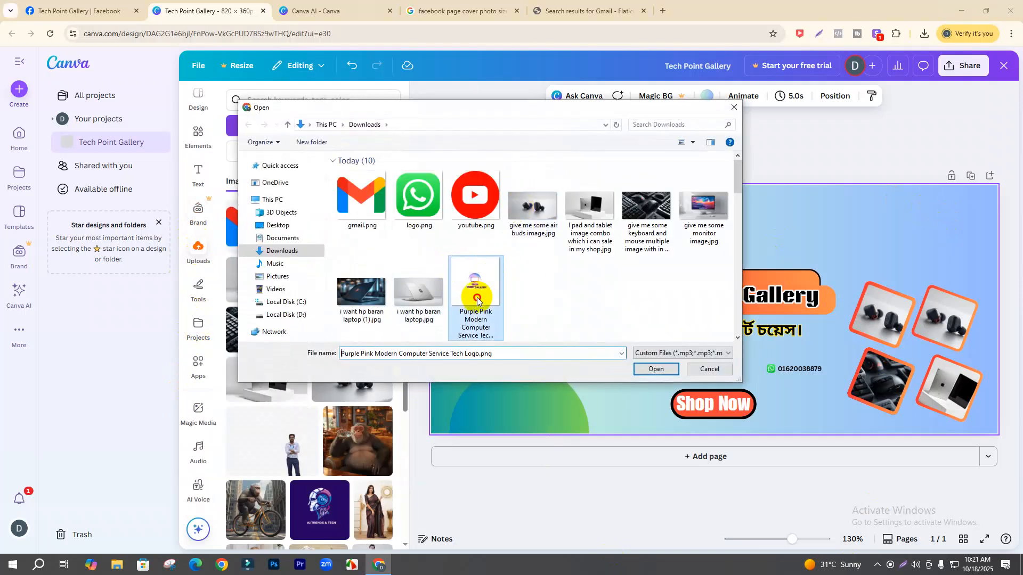
left_click(655, 369)
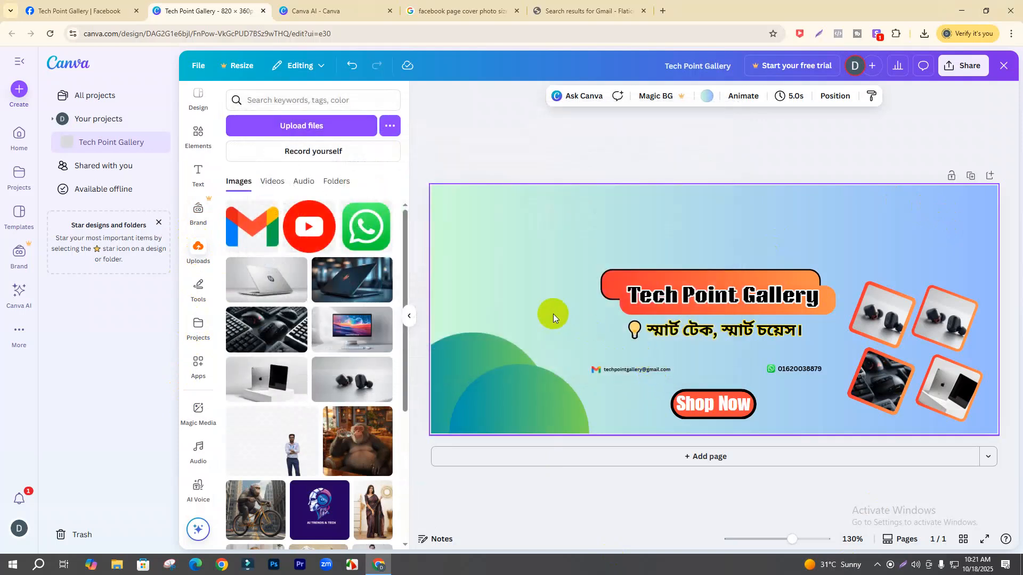
- Place the logo as a small square in the banner's top-right corner
left_click(250, 231)
left_click_drag(721, 267, 471, 223)
left_click_drag(548, 331, 990, 239)
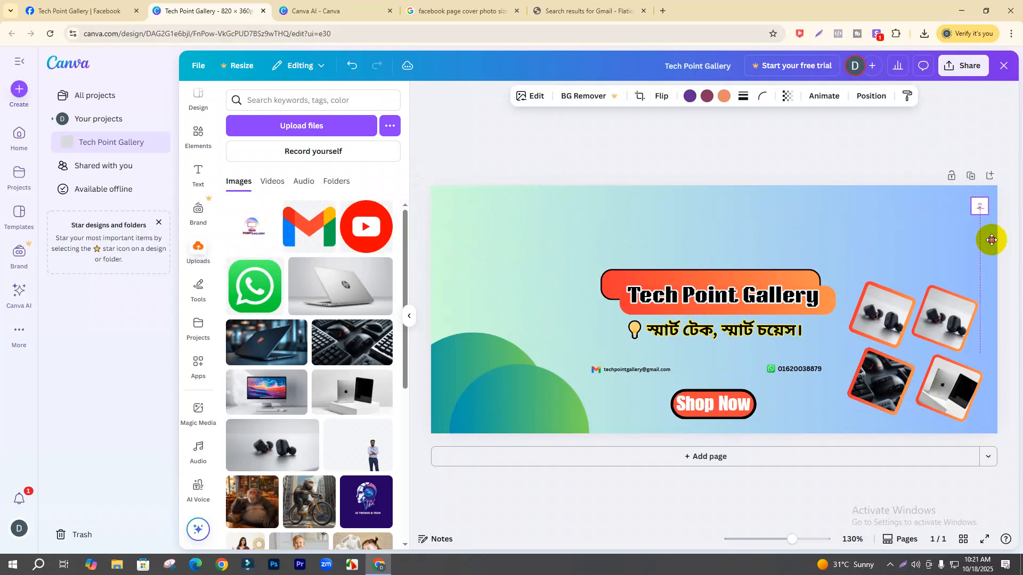
left_click(777, 150)
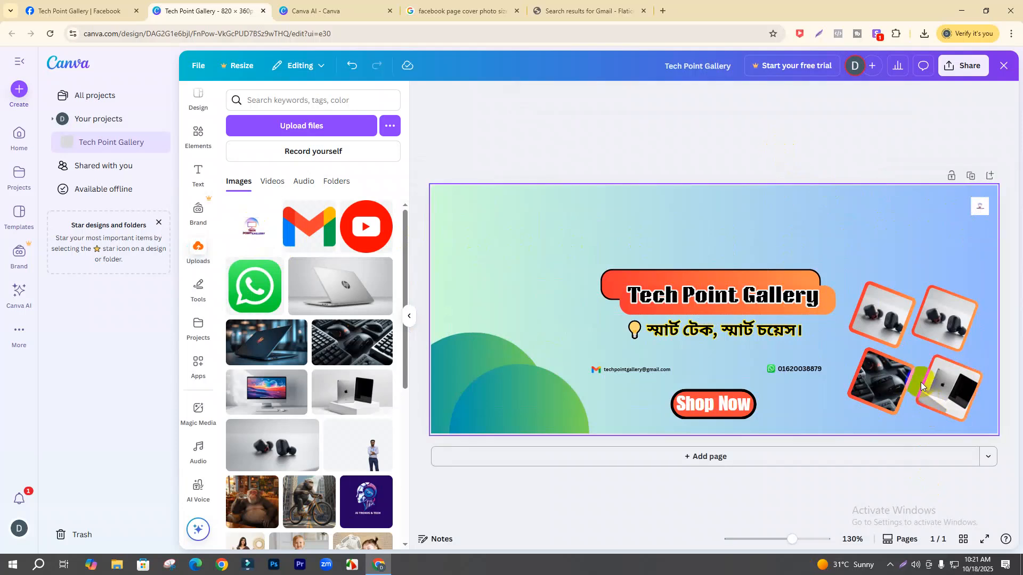
left_click(206, 152)
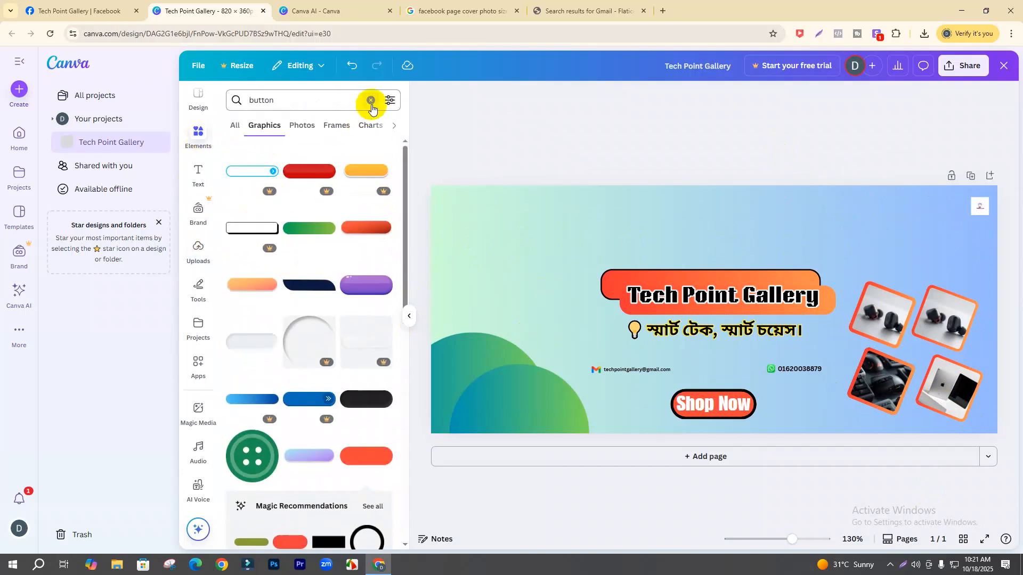
- Add a red triangle shape, move it to the lower right, and rotate it to 137°
left_click(371, 101)
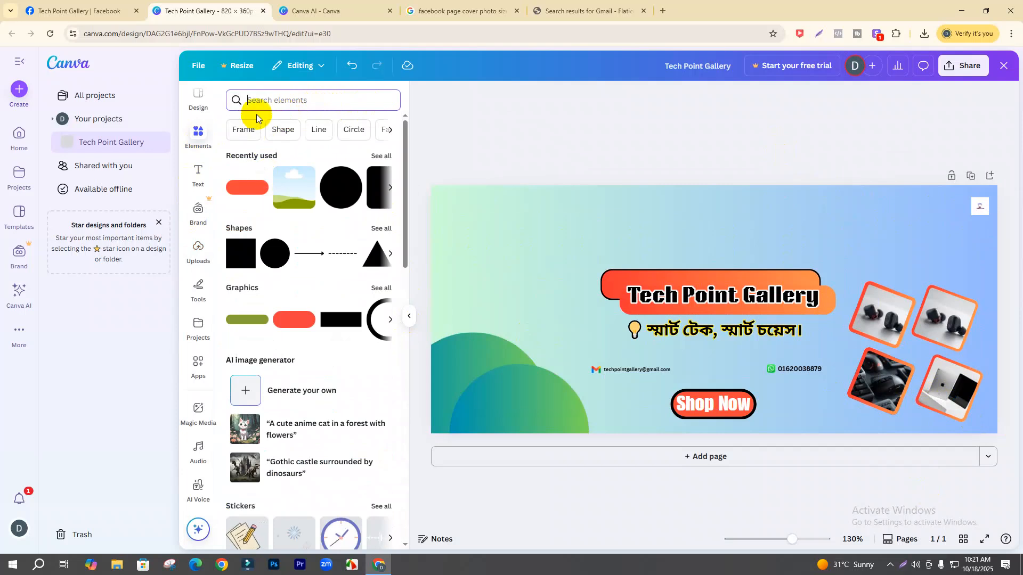
left_click(376, 256)
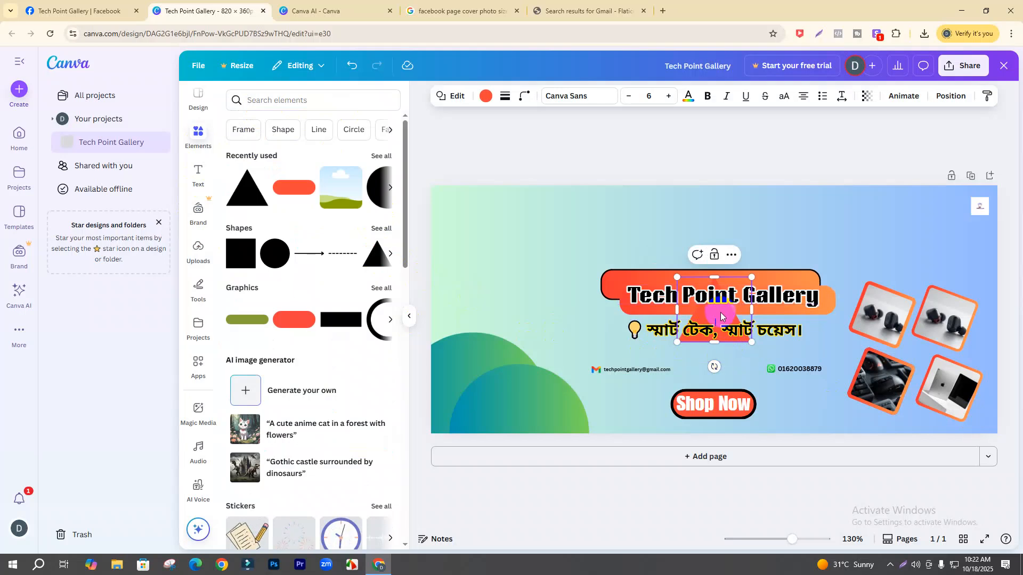
left_click_drag(719, 318, 919, 406)
left_click_drag(927, 448, 866, 350)
left_click(900, 389)
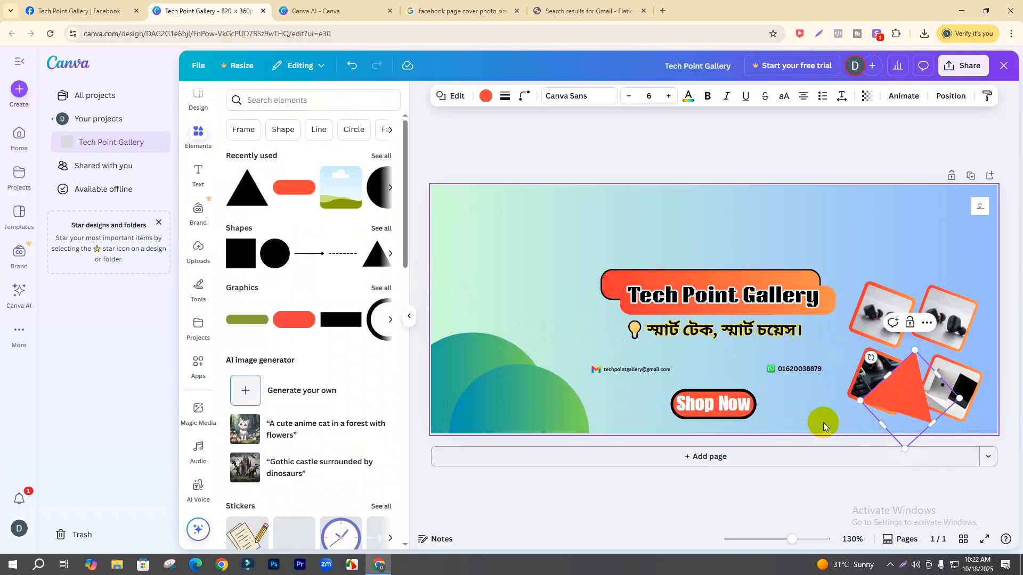
- Push the triangle partly off the page into the lower-right corner and enlarge it slightly
left_click_drag(898, 392, 987, 435)
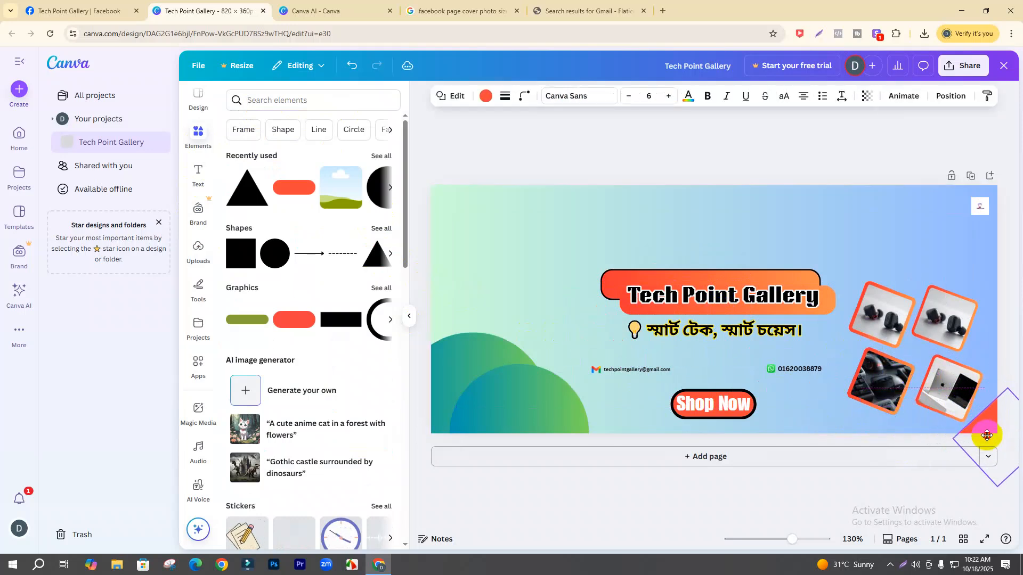
left_click(790, 231)
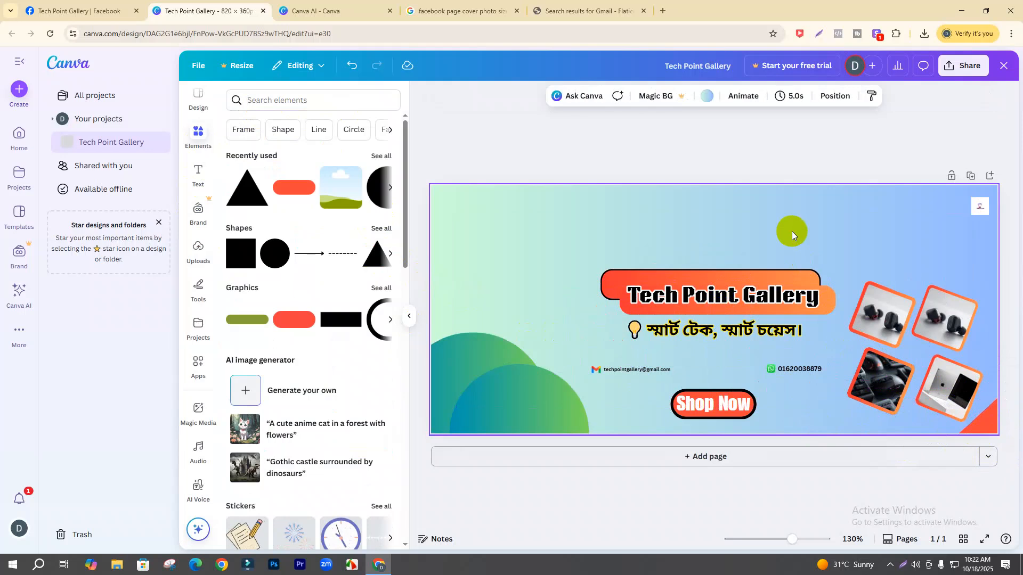
left_click(997, 437)
left_click_drag(1008, 388, 1009, 382)
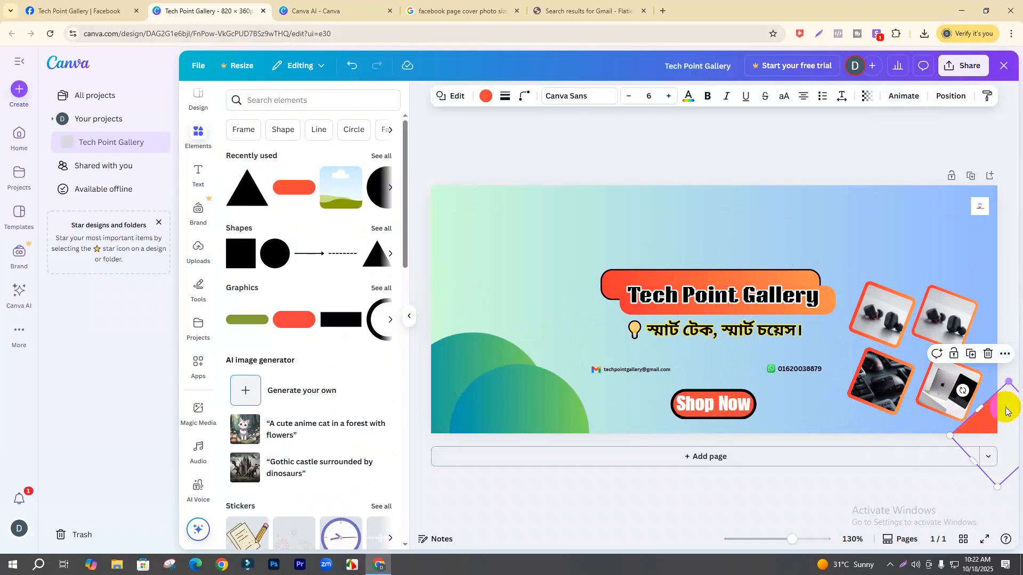
left_click_drag(988, 421, 992, 424)
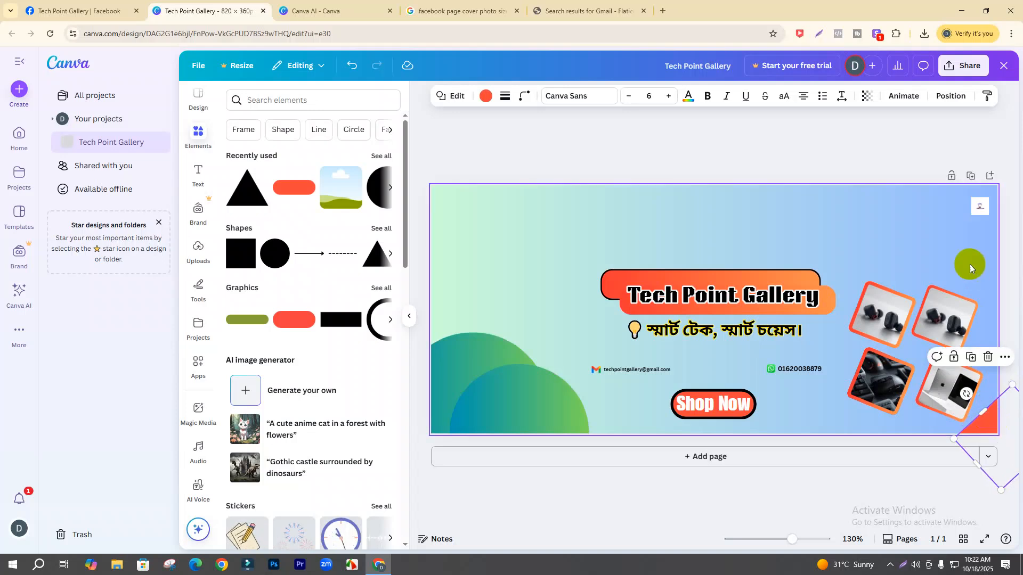
left_click(468, 206)
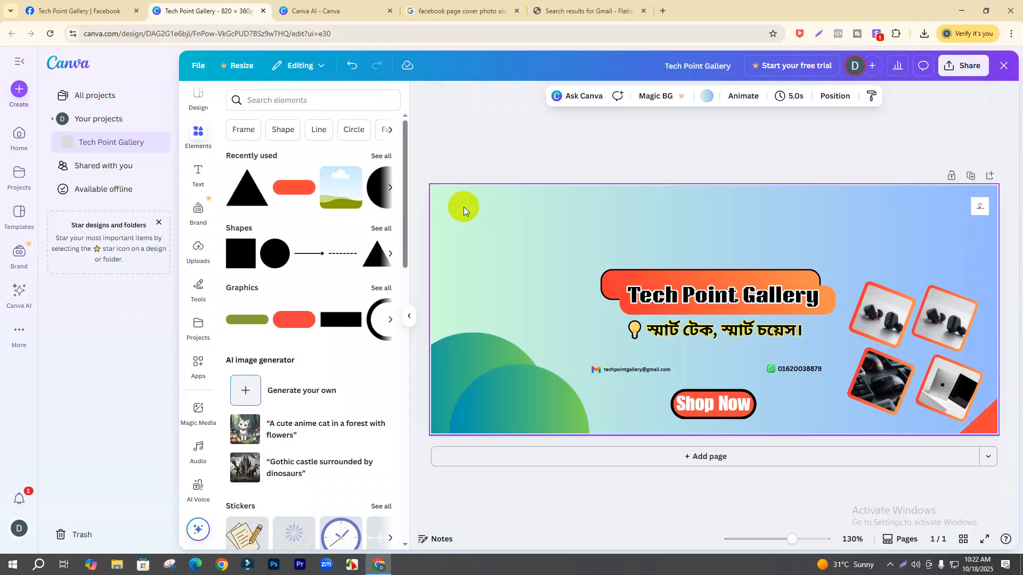
left_click(986, 426)
left_click(485, 96)
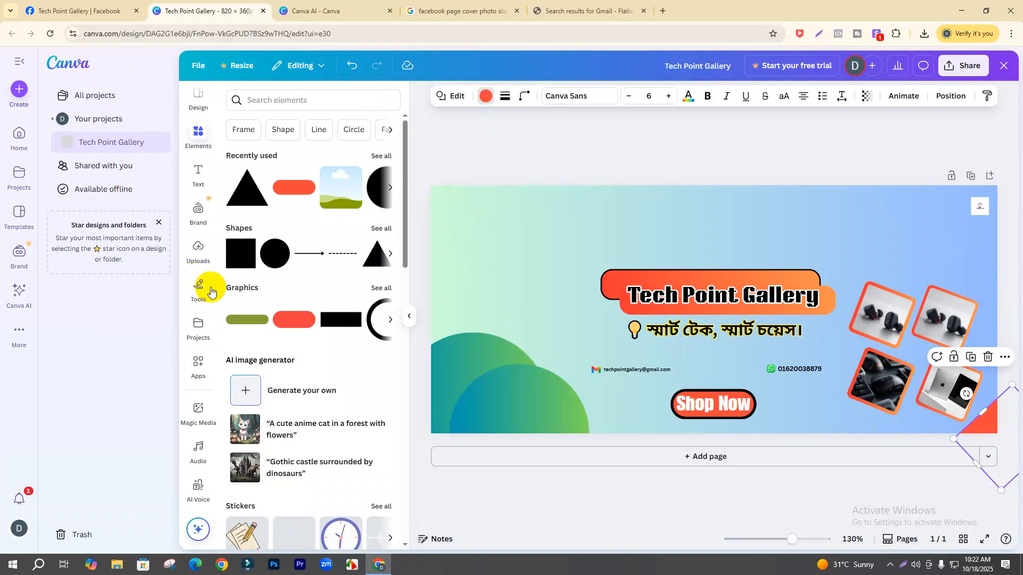
- Give the corner triangle the green gradient fill instead of red
left_click(334, 178)
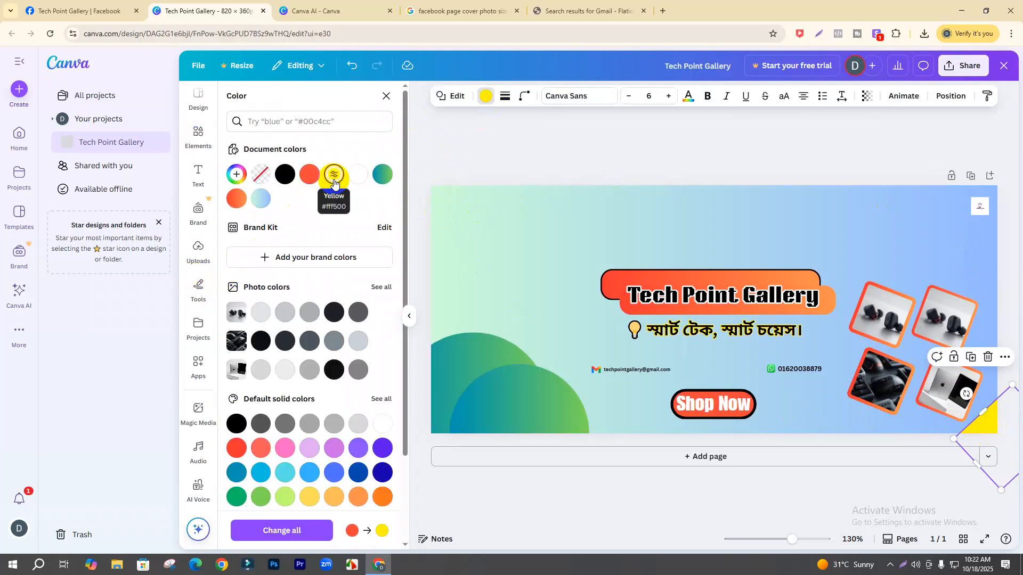
left_click(382, 174)
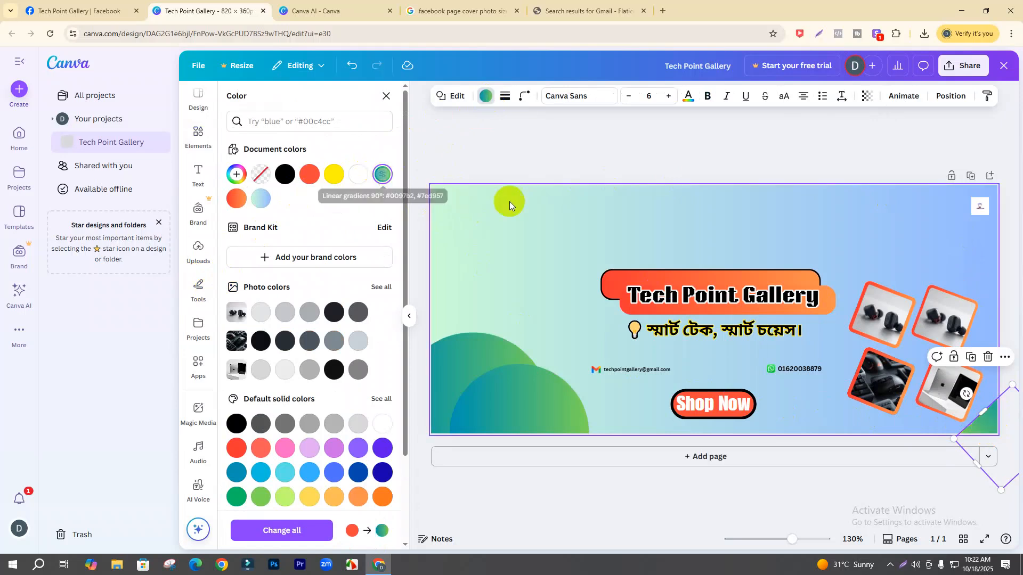
left_click(574, 219)
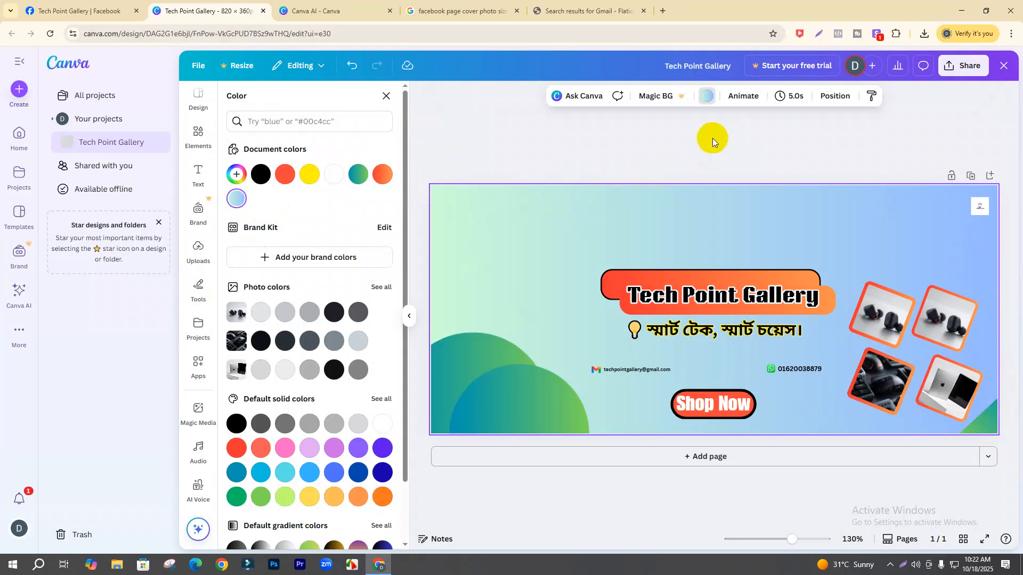
- Reduce the Shop Now text's font size to 21
left_click(687, 293)
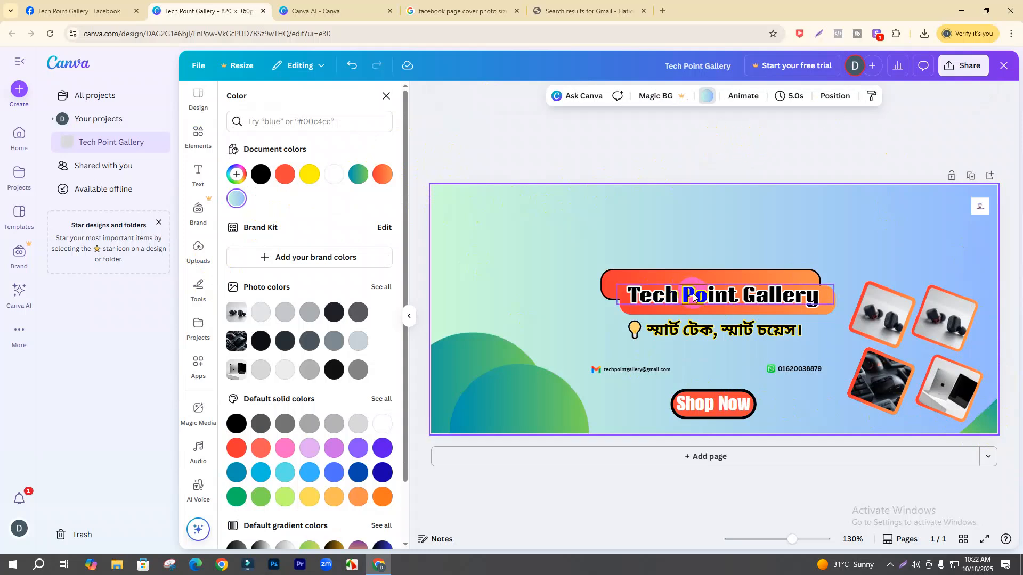
left_click(728, 367)
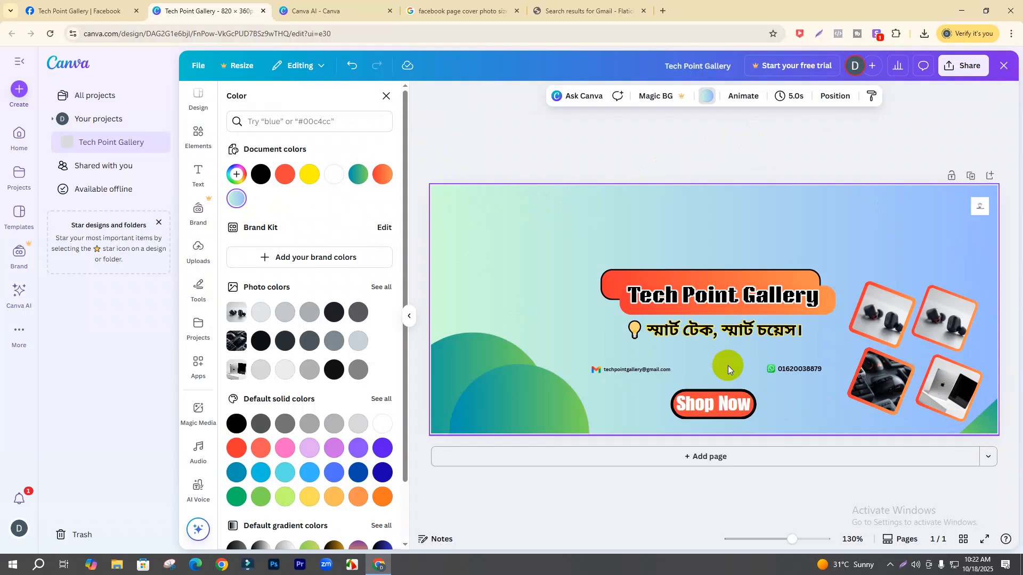
left_click(727, 401)
left_click(554, 99)
left_click(700, 412)
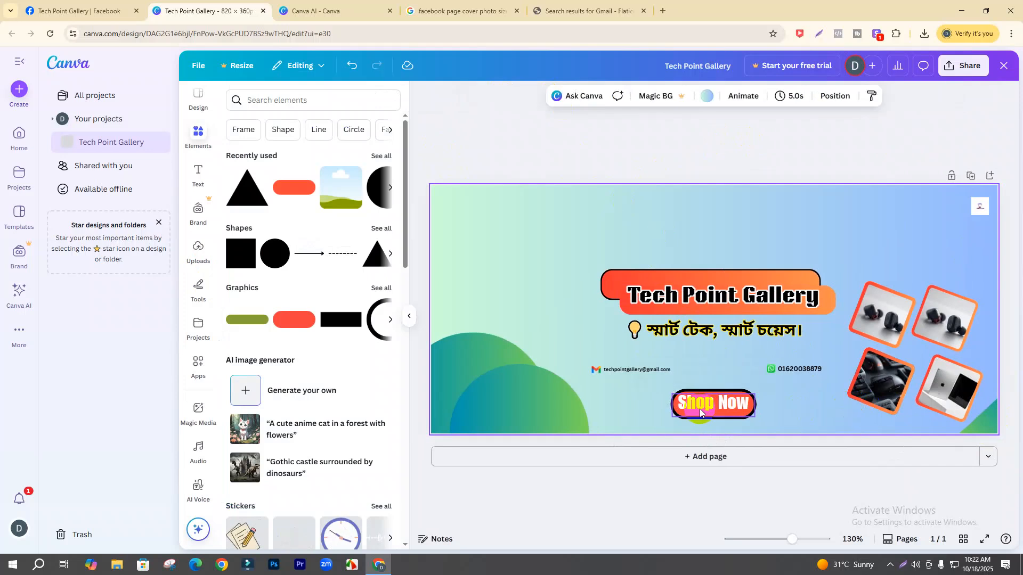
left_click(698, 409)
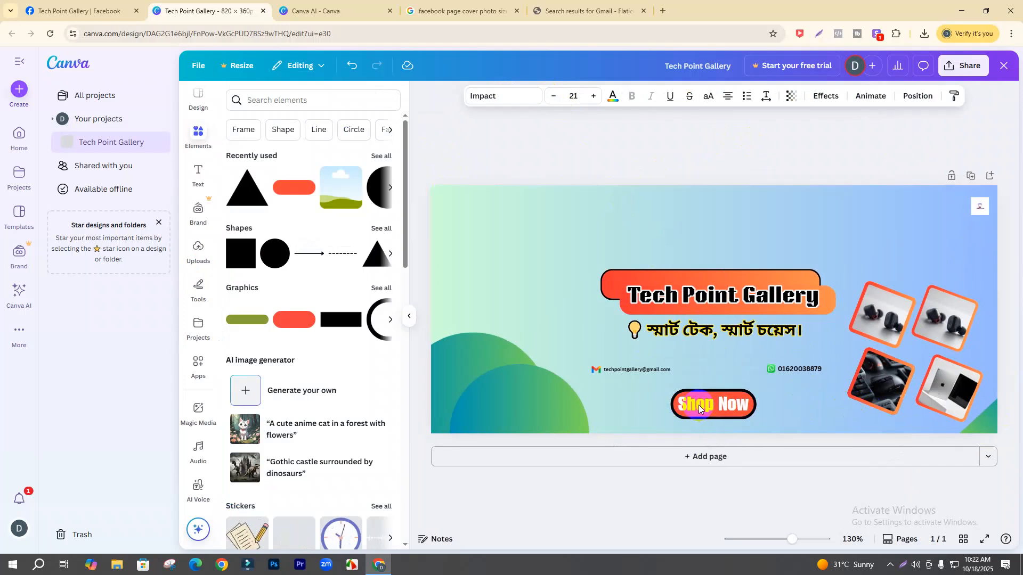
left_click(580, 140)
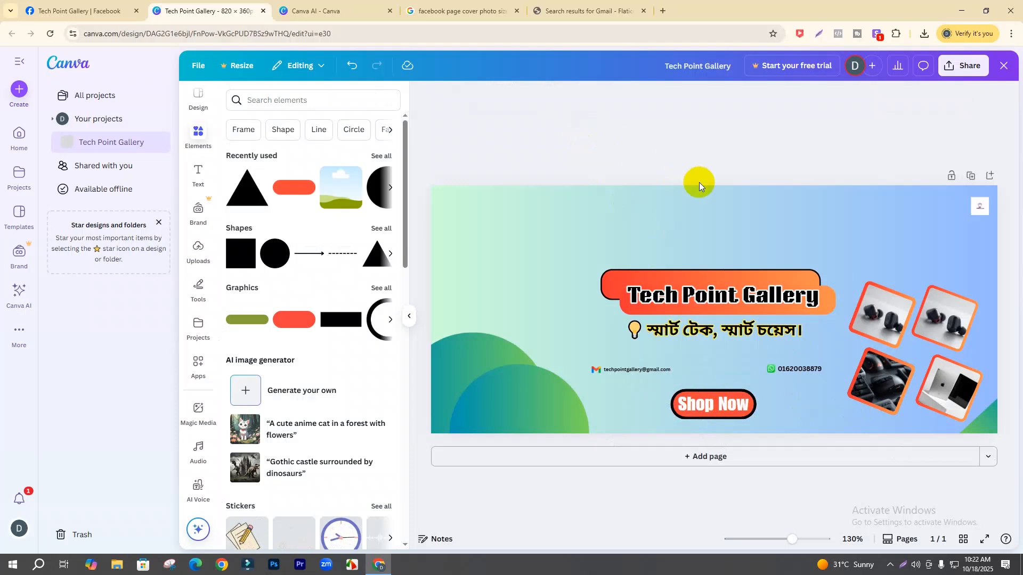
- Download the cover as Tech Point Gallery.png and open it from the browser's downloads
left_click(959, 65)
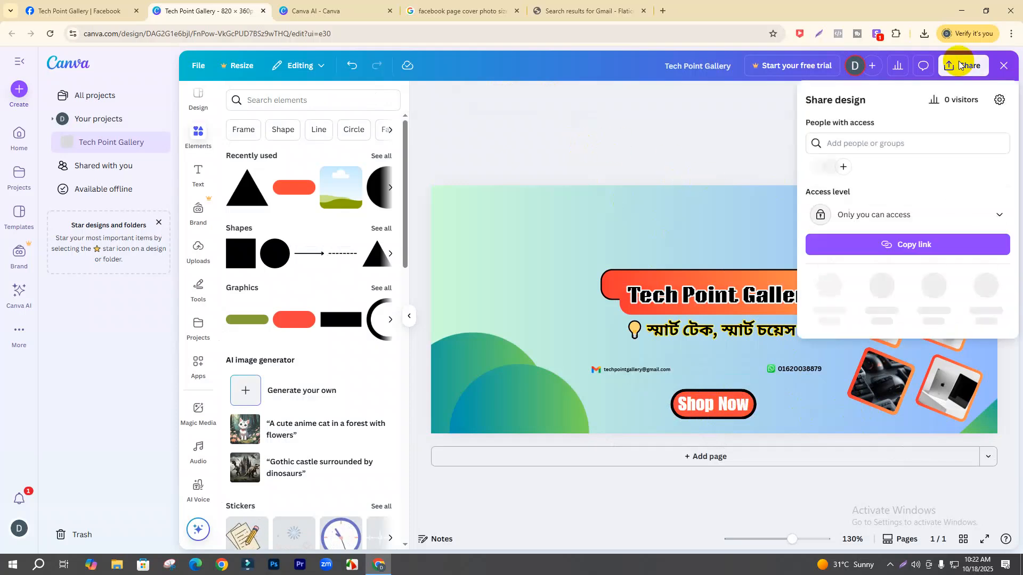
left_click(829, 287)
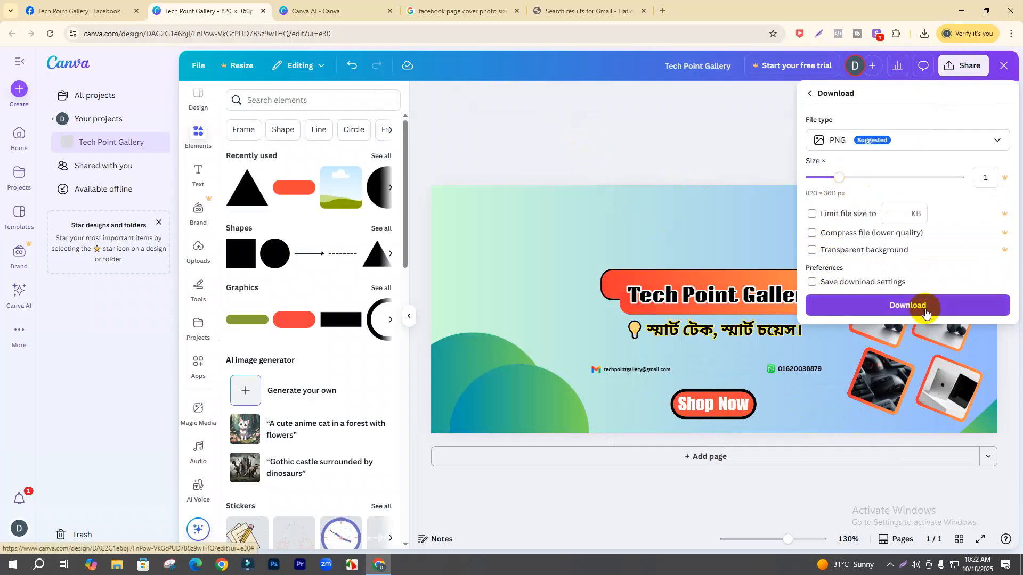
left_click(926, 309)
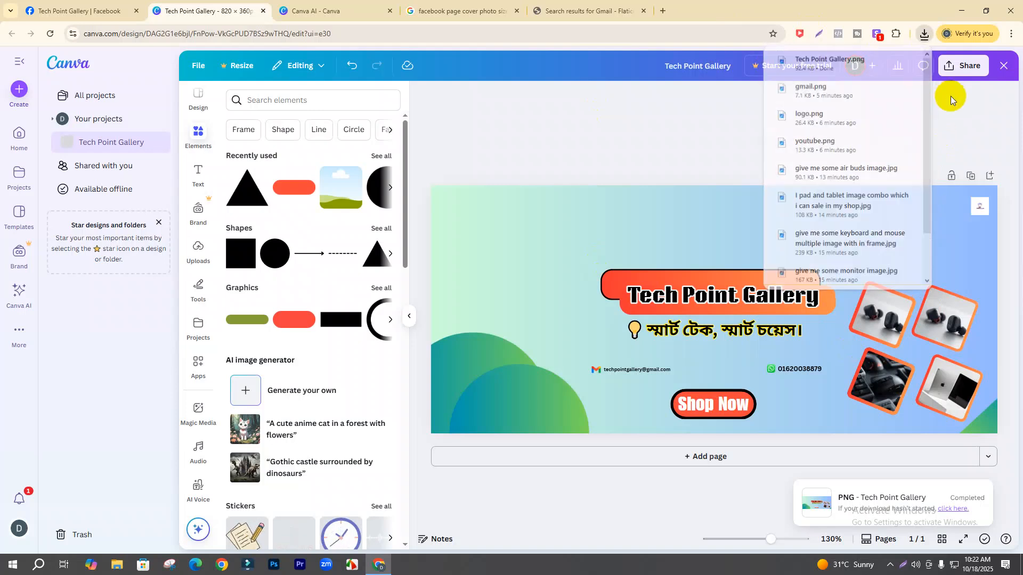
left_click(924, 35)
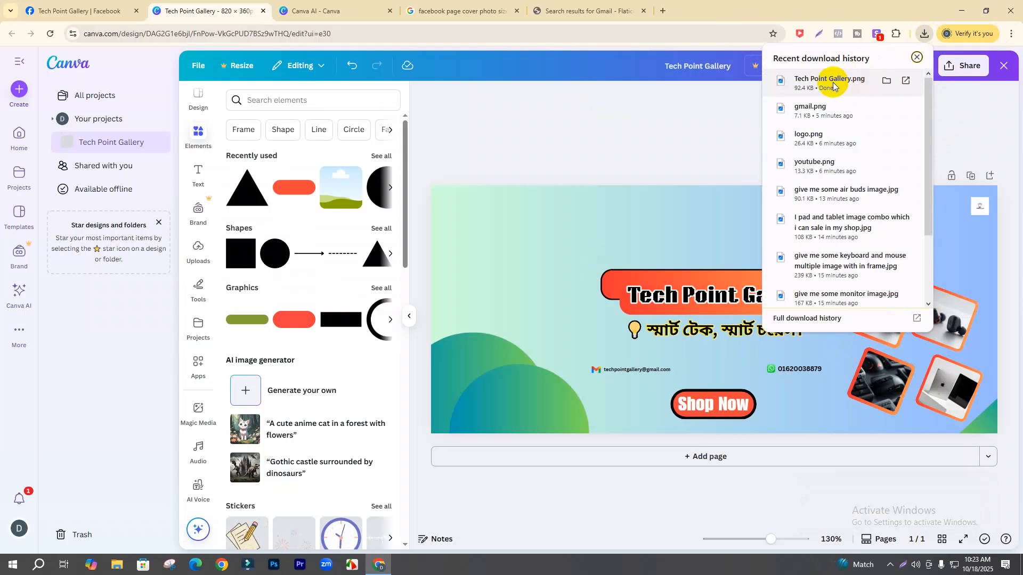
left_click(833, 83)
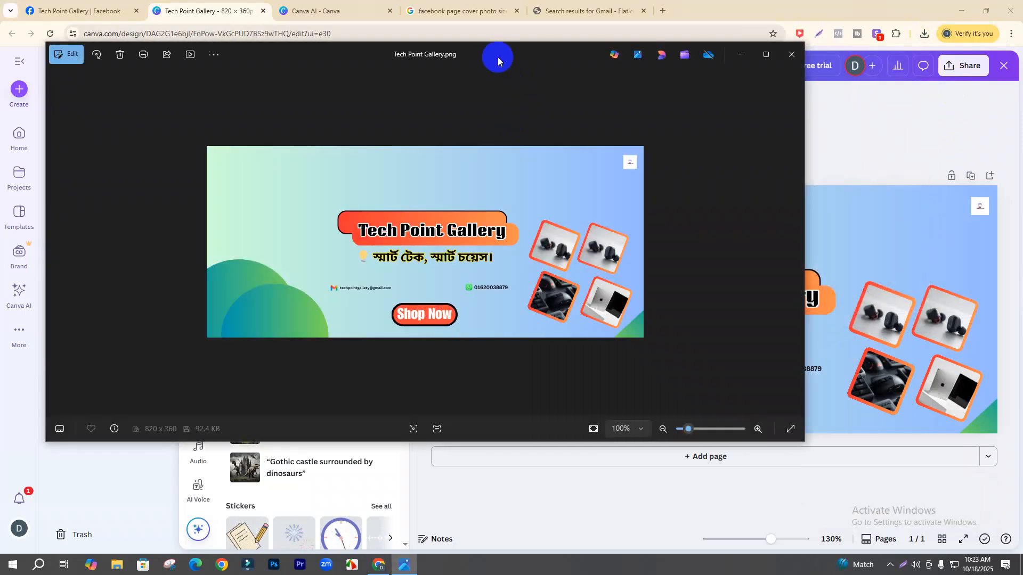
- Zoom in on the exported PNG in Photos to inspect it, then minimise the viewer
left_click_drag(498, 57, 543, 65)
mouse_move(733, 439)
left_mouse_down()
mouse_move(751, 436)
mouse_move(726, 437)
mouse_move(734, 434)
left_mouse_up()
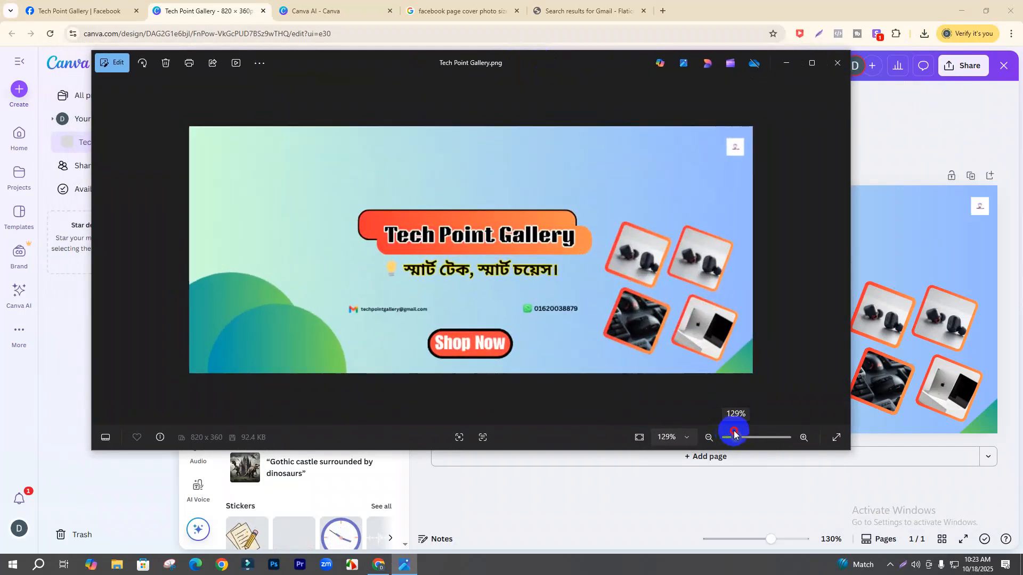
left_click(786, 69)
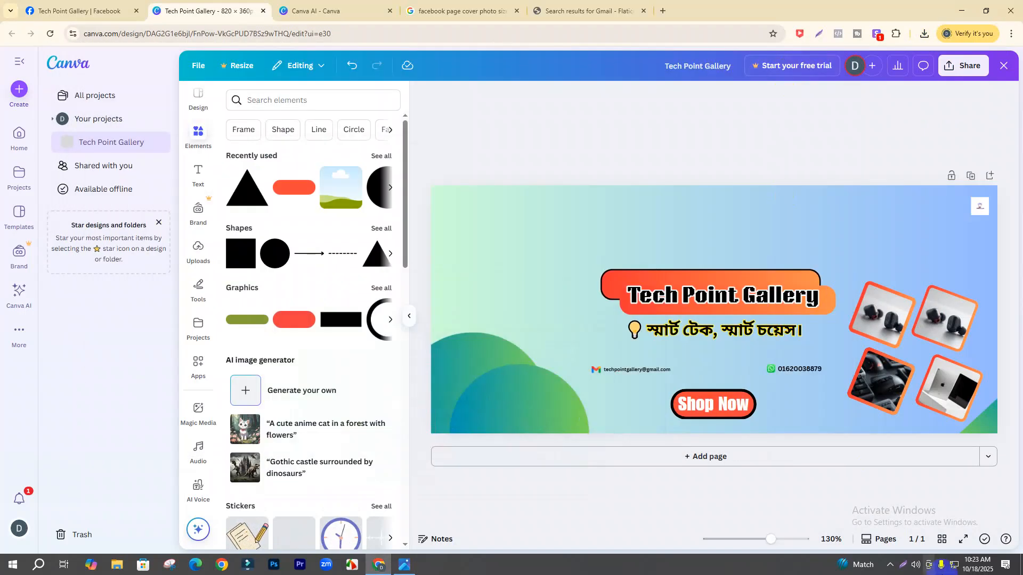